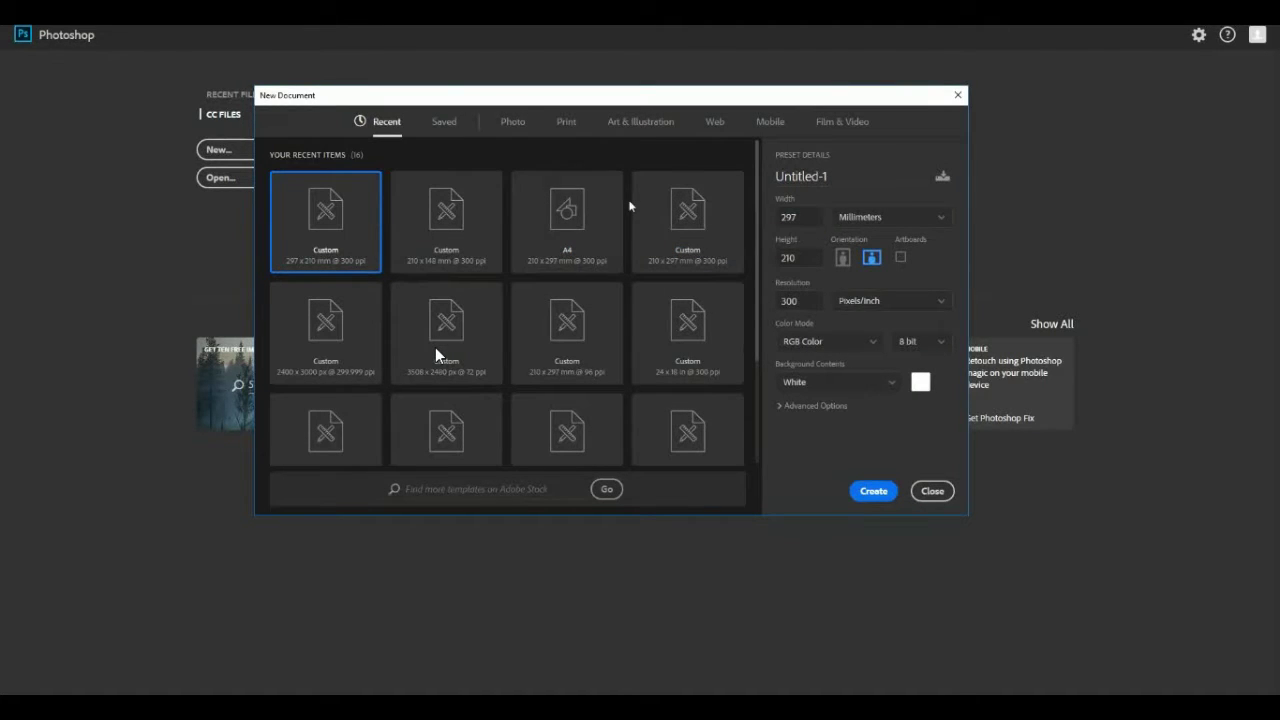
- Create a landscape A4 print document named "collage", 297 x 210 mm at 300 pixels/inch
left_click(566, 122)
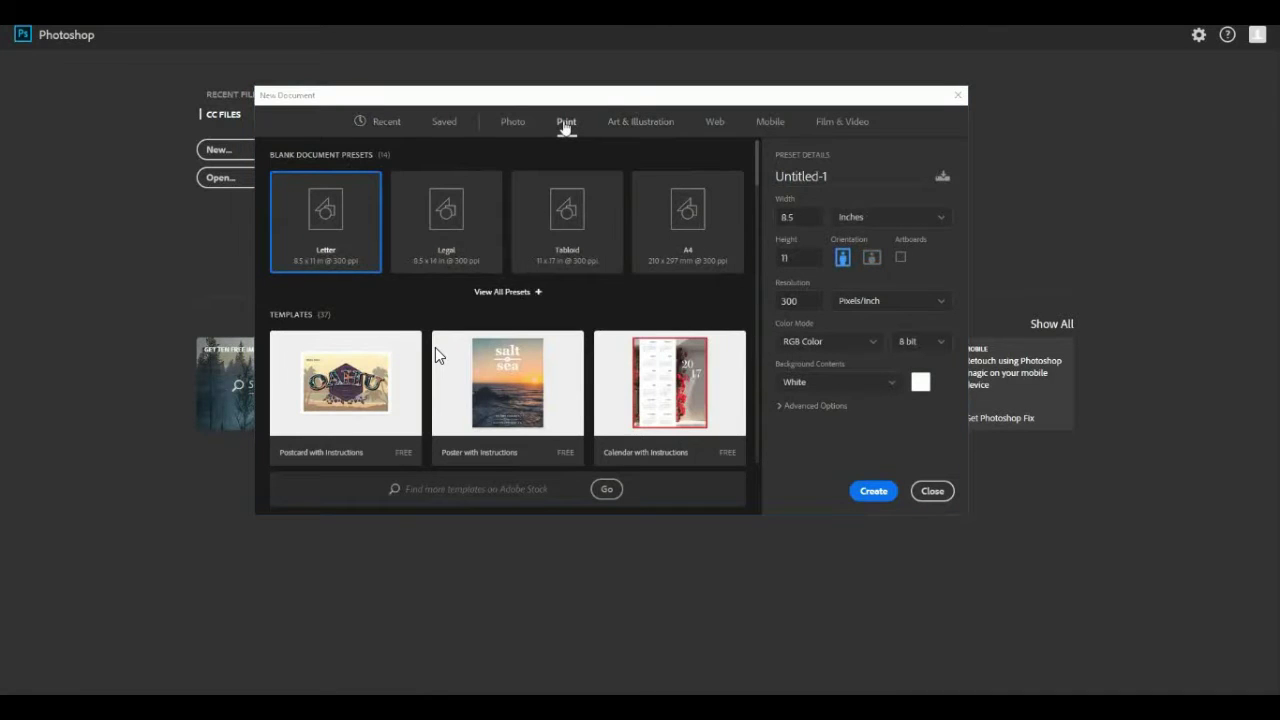
left_click(706, 253)
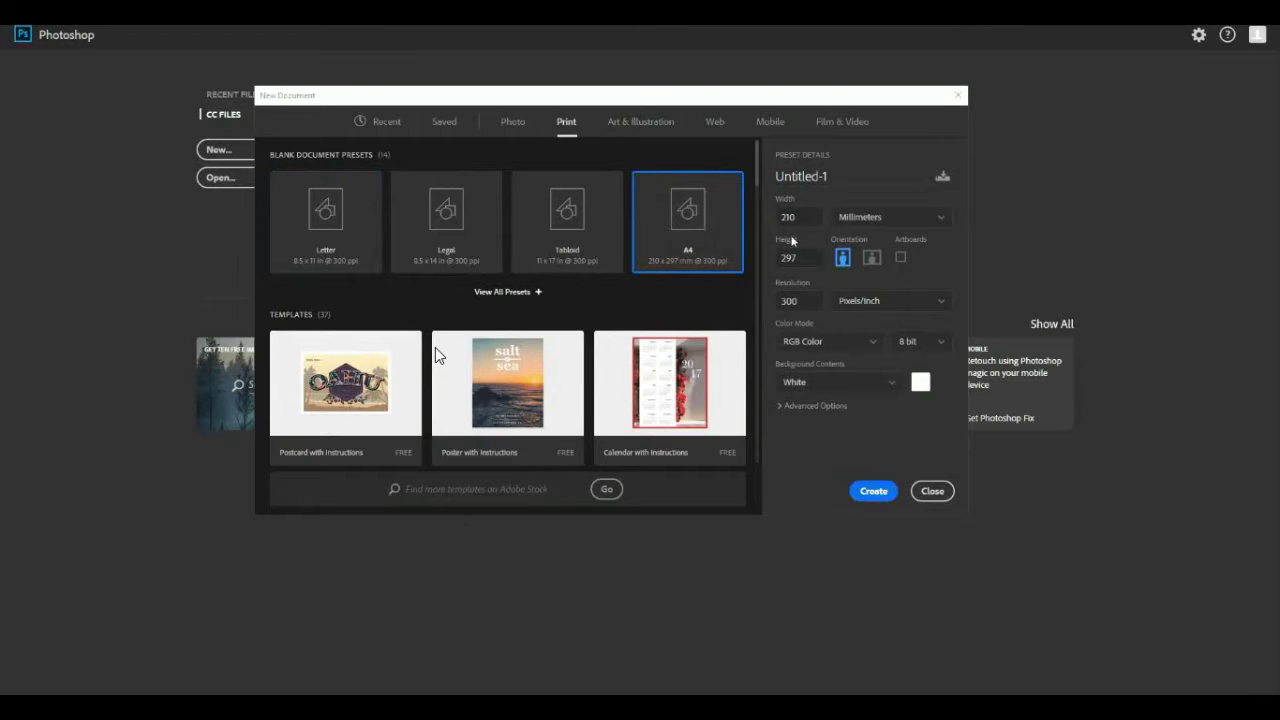
left_click(872, 262)
left_click(778, 176)
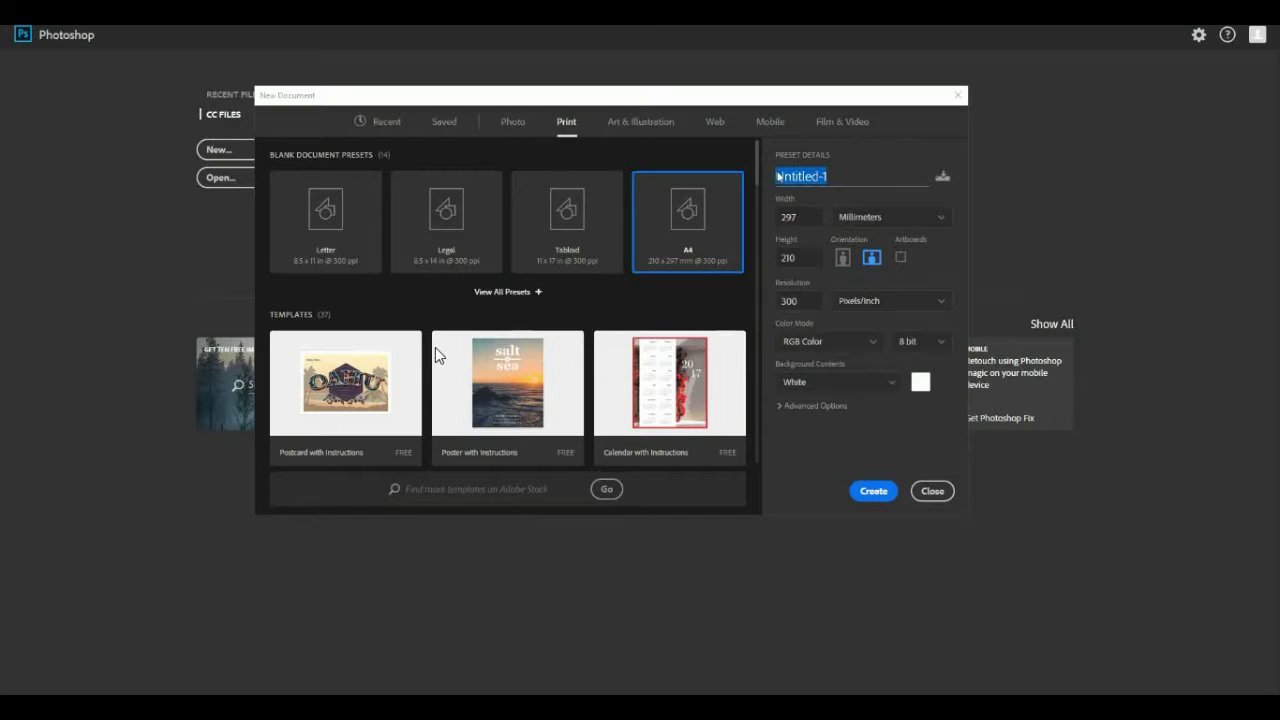
type("collage")
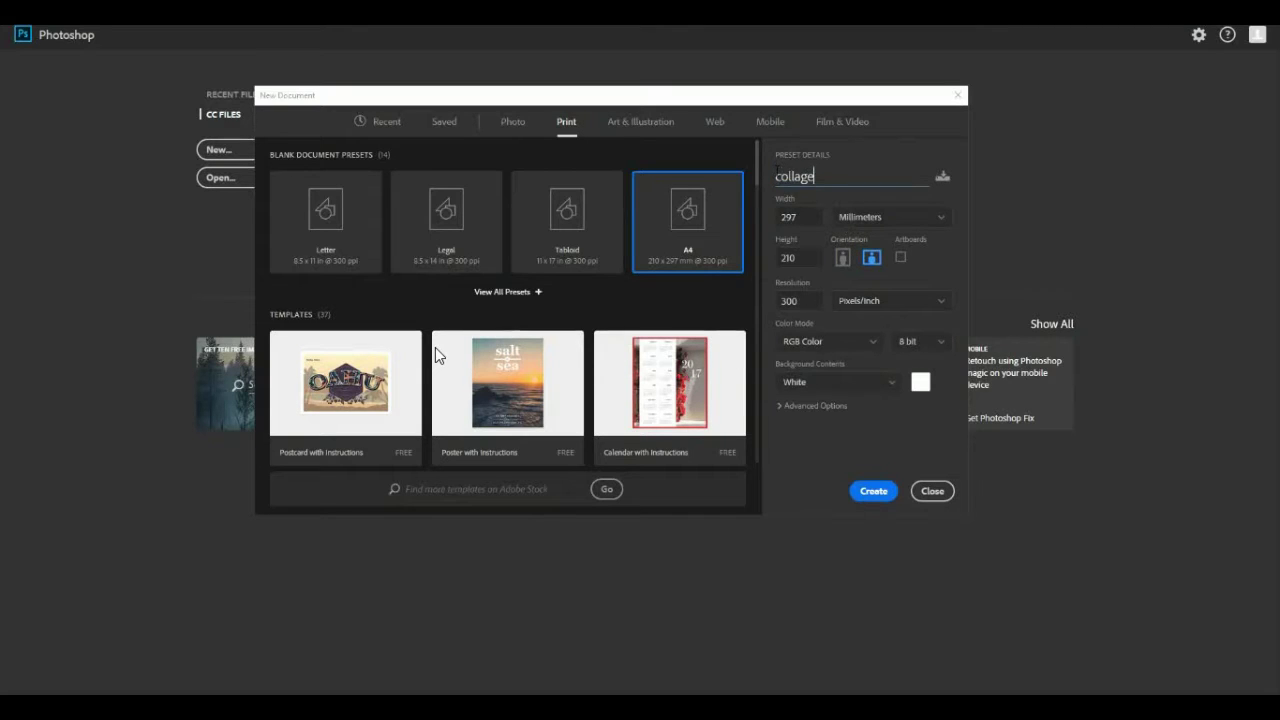
left_click(873, 491)
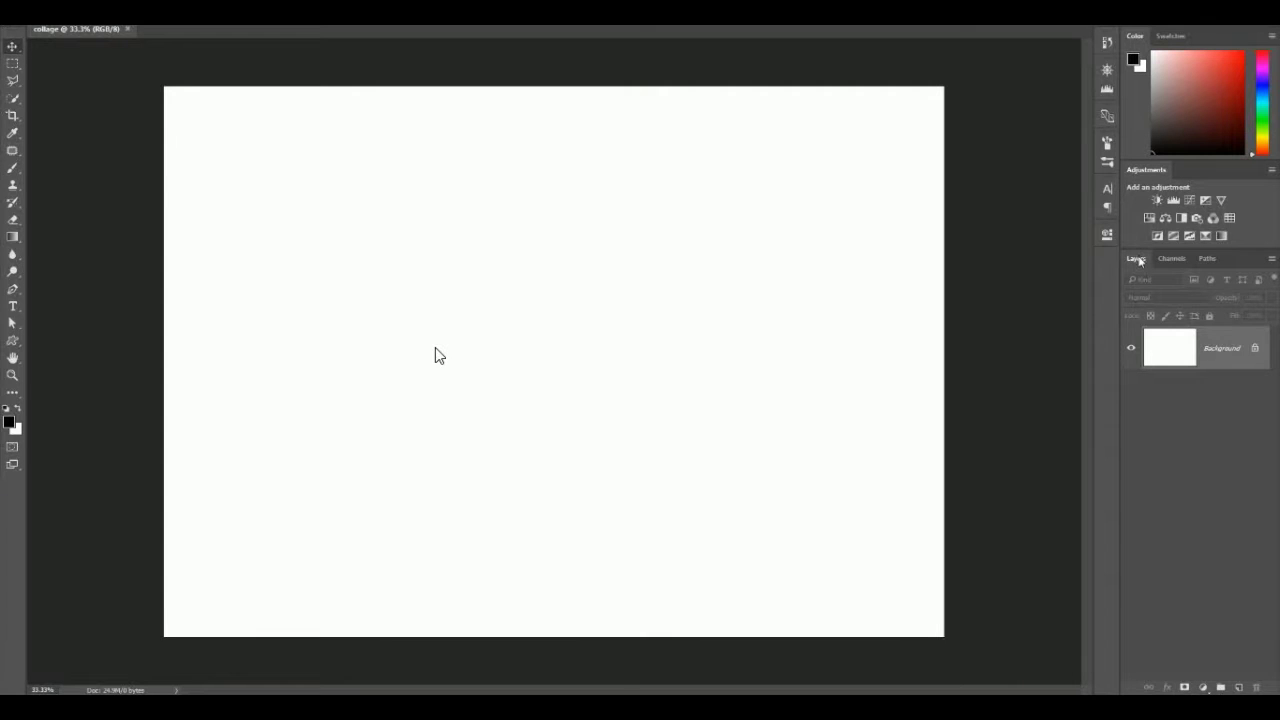
- Detach the Layers panel from its dock, float it beside the canvas and lengthen it
left_click_drag(1138, 260, 971, 36)
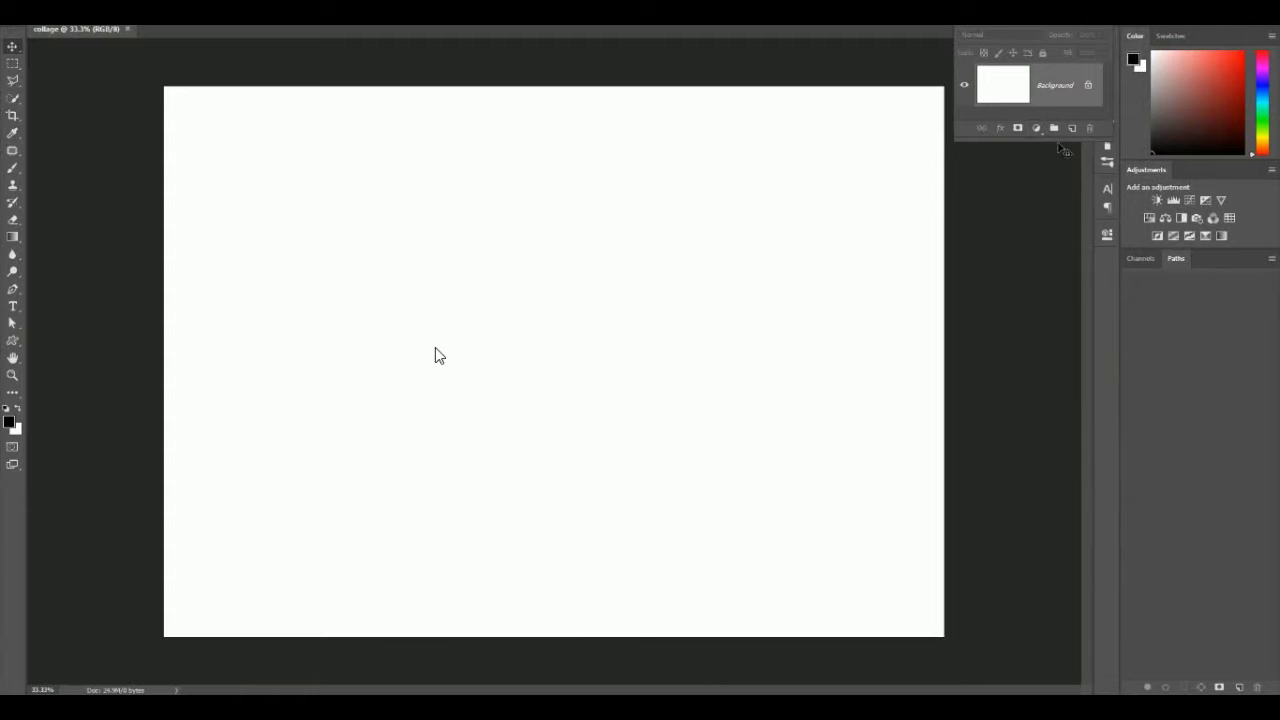
left_click_drag(1064, 146, 1045, 414)
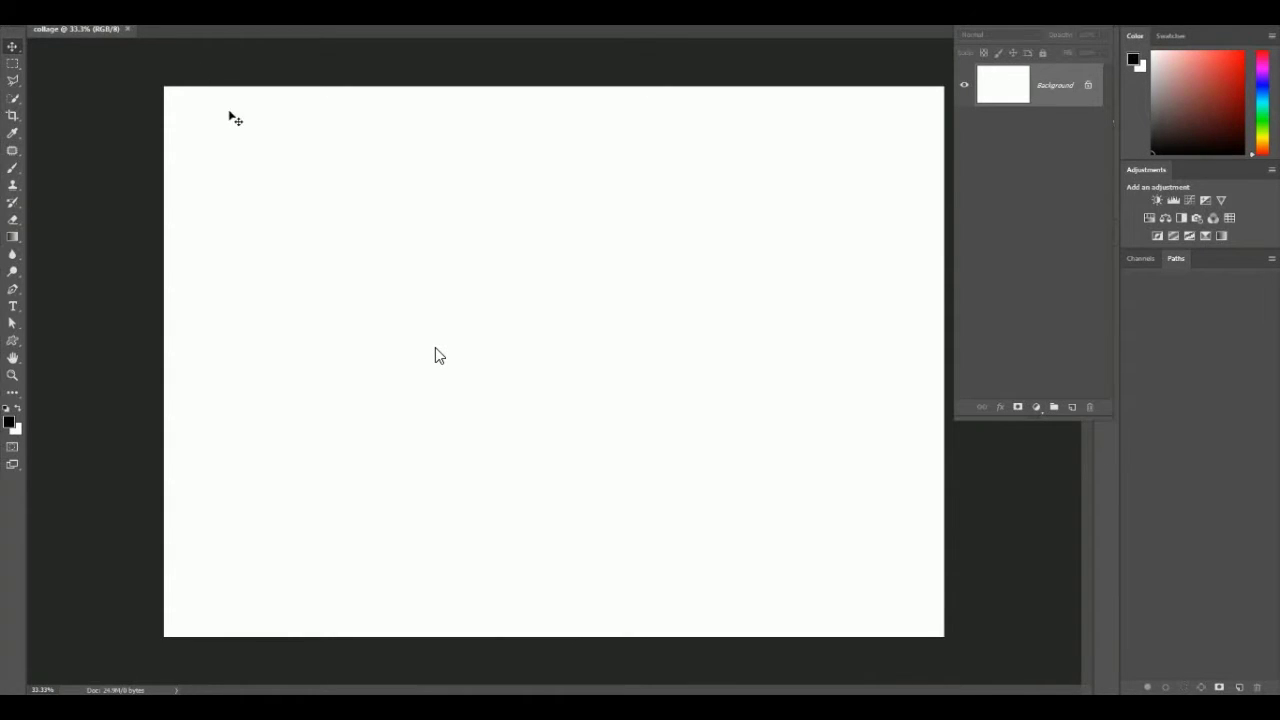
- Open the four photos collage (1), collage (2), collage (3) and collage (4) together
key("alt+f")
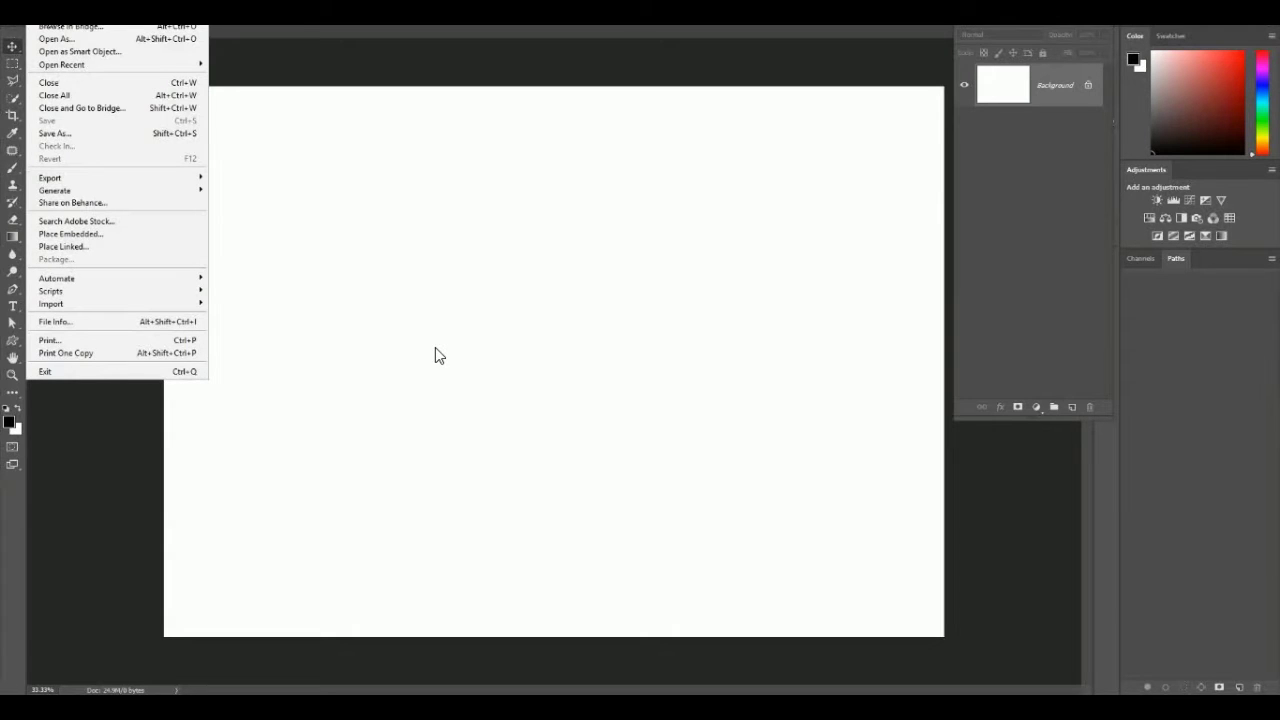
key("o")
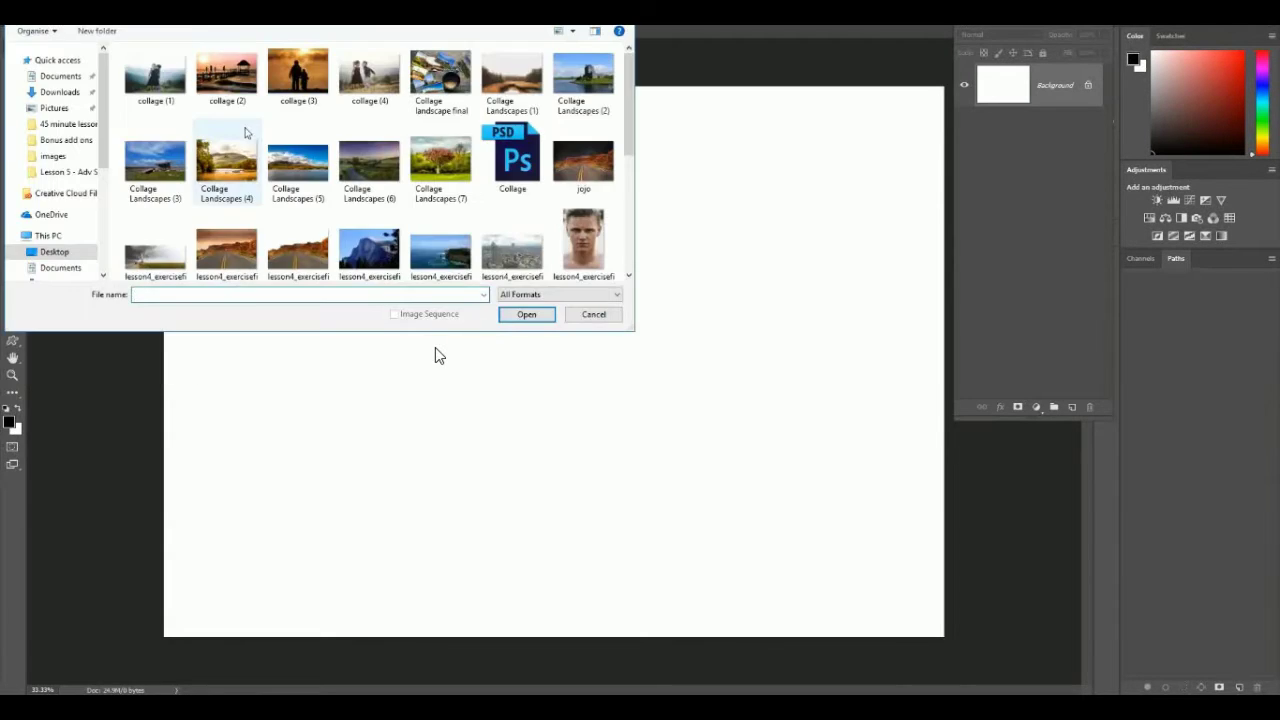
left_click(155, 75)
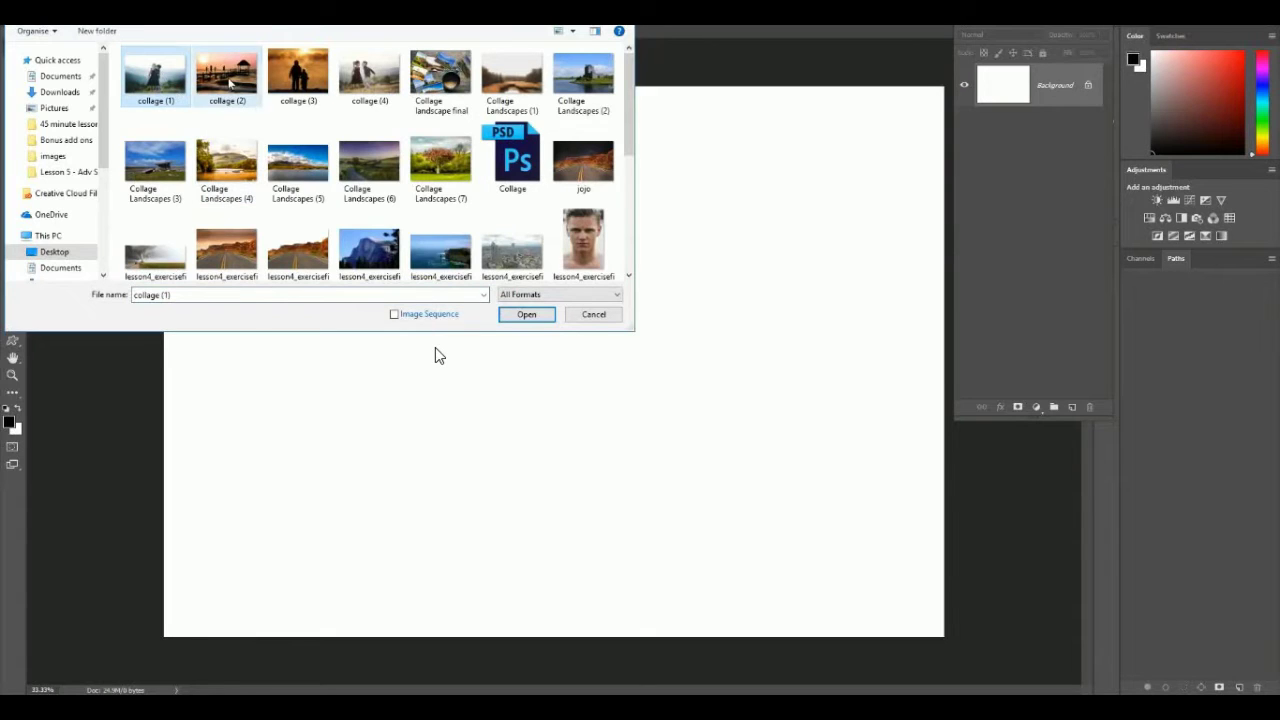
left_click(227, 75, "ctrl")
left_click(296, 91, "ctrl")
left_click(370, 80, "ctrl")
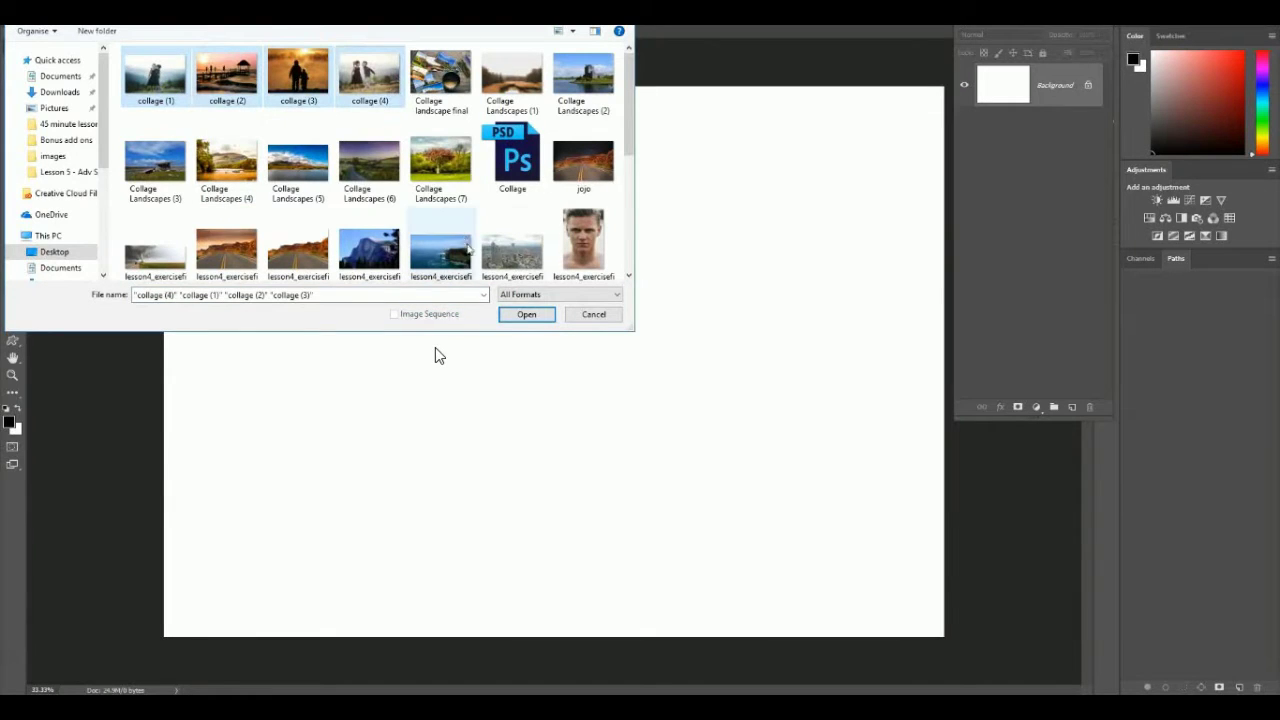
left_click(530, 316)
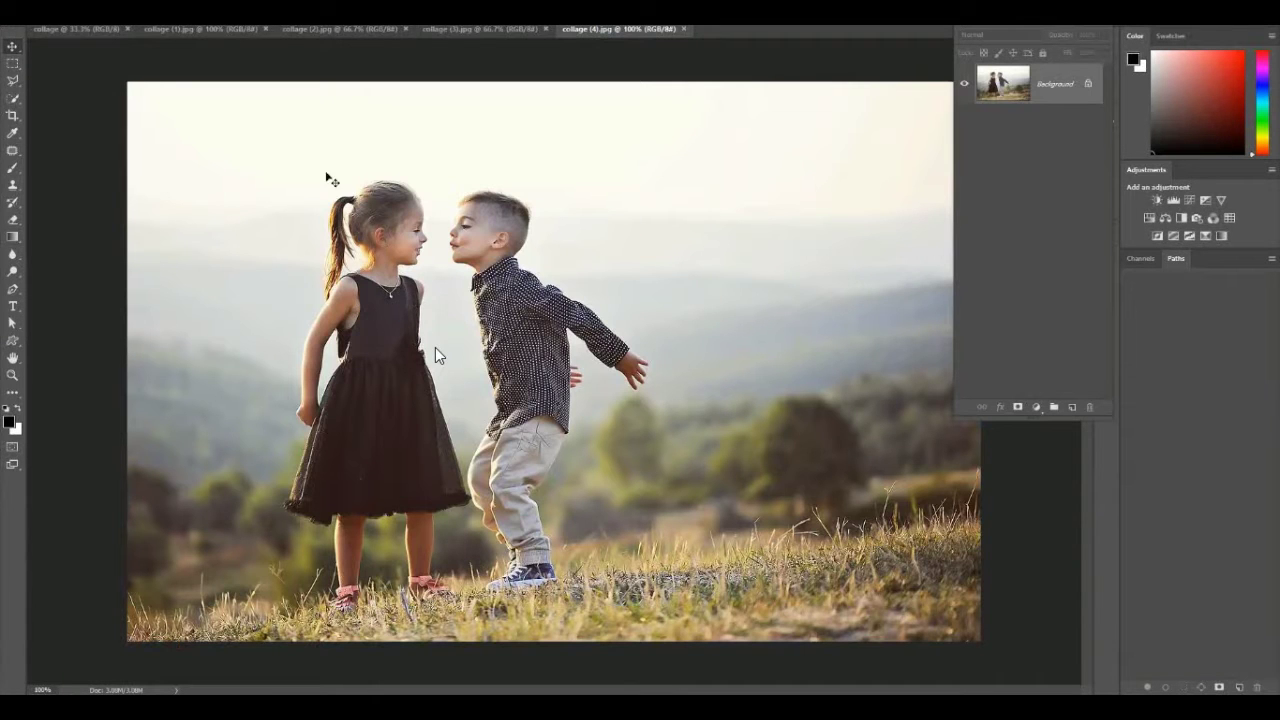
- Look through the four opened photos and the blank collage document, ending on collage (1).jpg
left_click(205, 28)
left_click(313, 30)
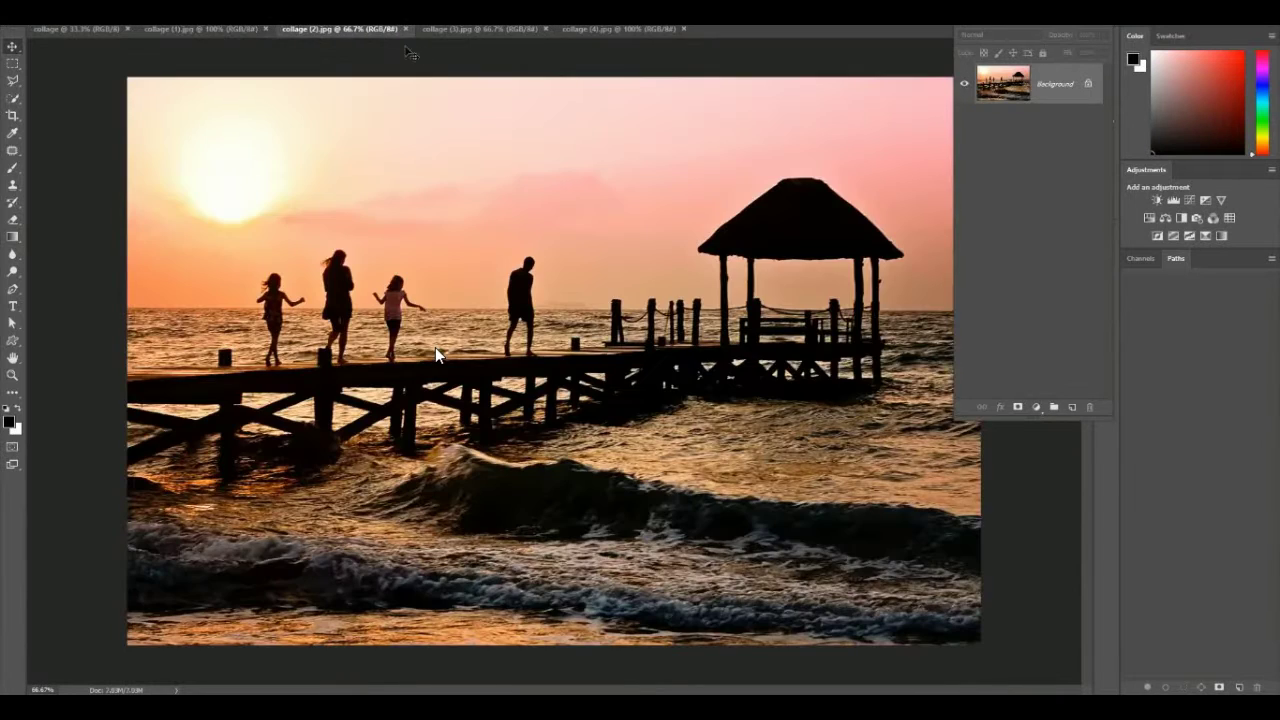
left_click(451, 30)
left_click(616, 30)
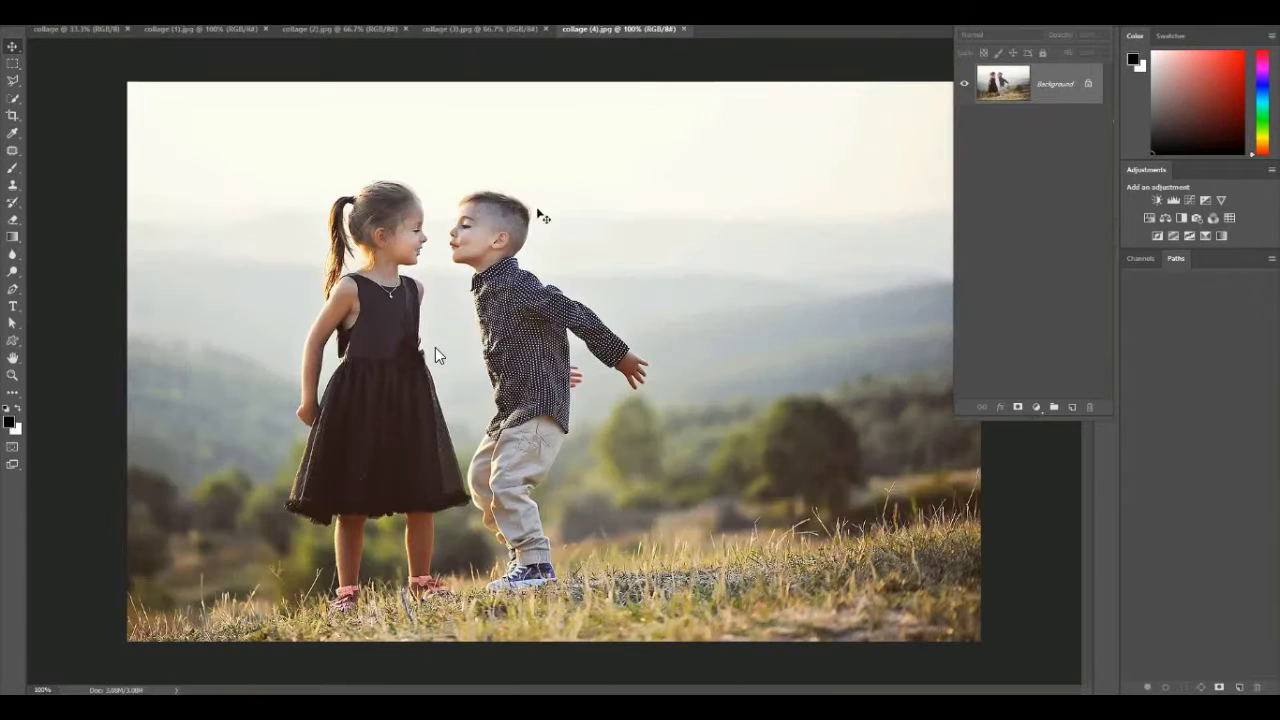
left_click(87, 29)
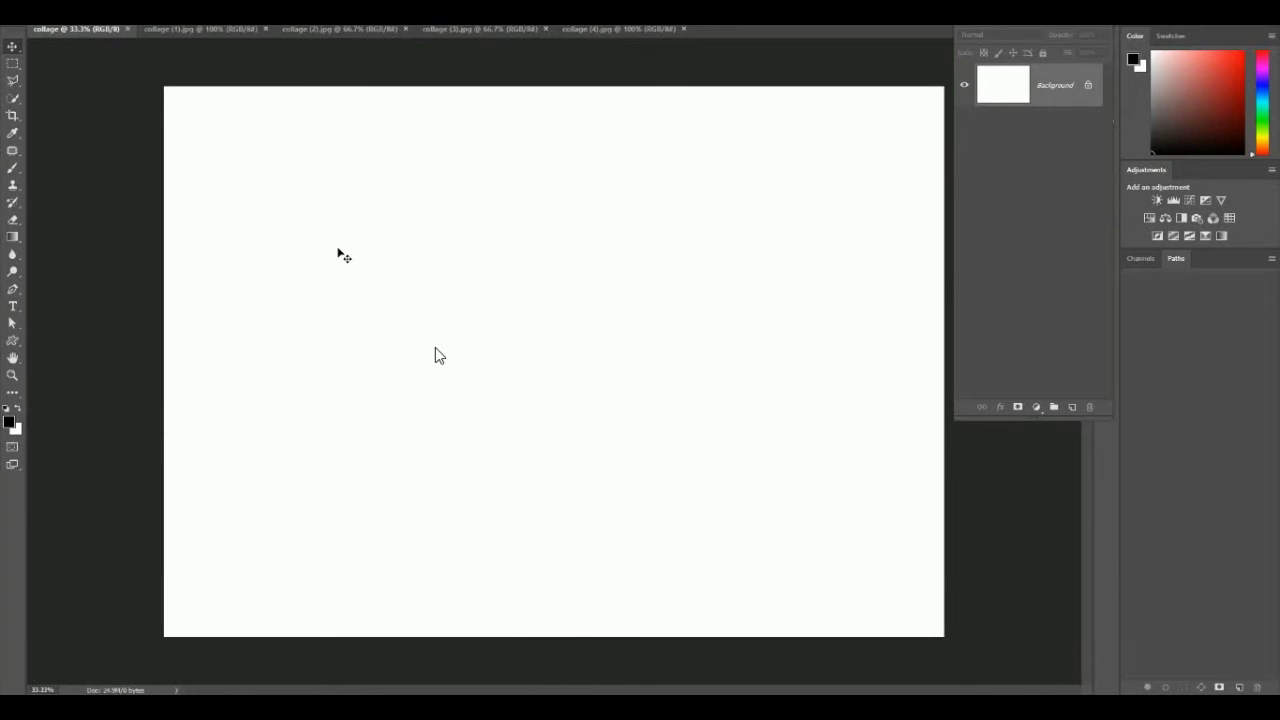
left_click(230, 29)
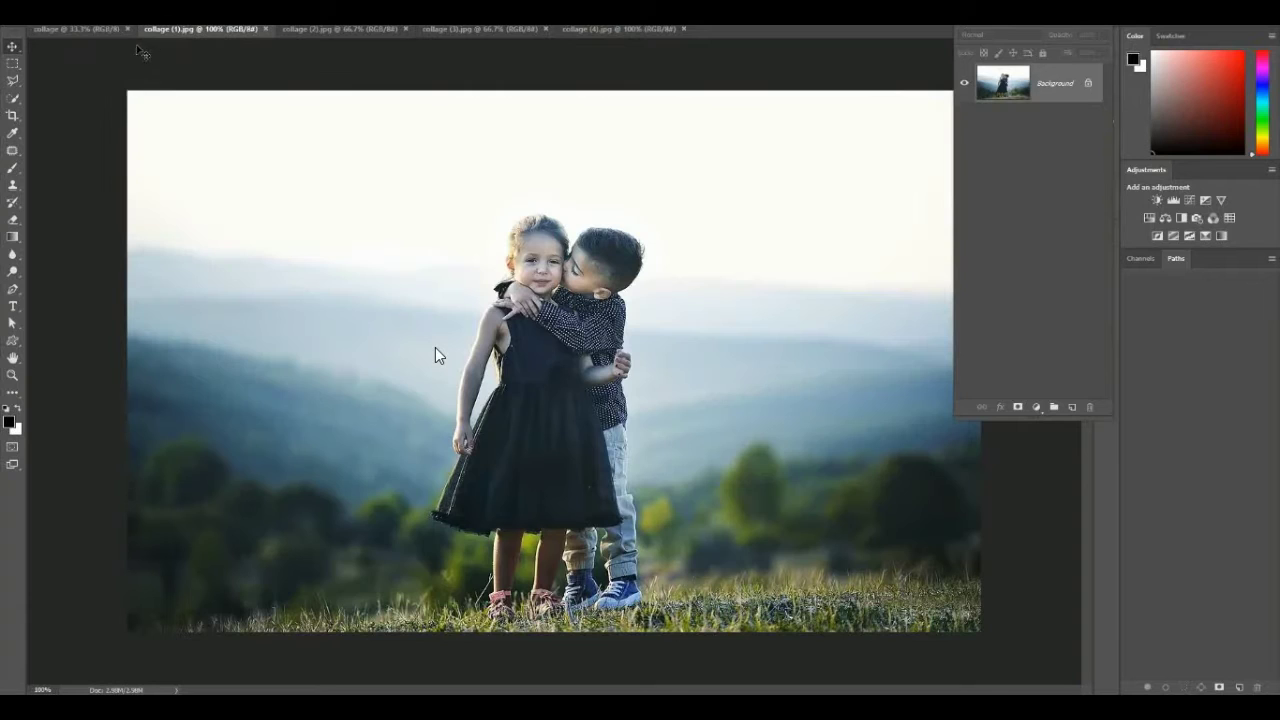
left_click(102, 30)
left_click(200, 30)
- Unlock the background layer of collage (1).jpg and copy the photo into the collage document with the Move tool
left_click(1089, 86)
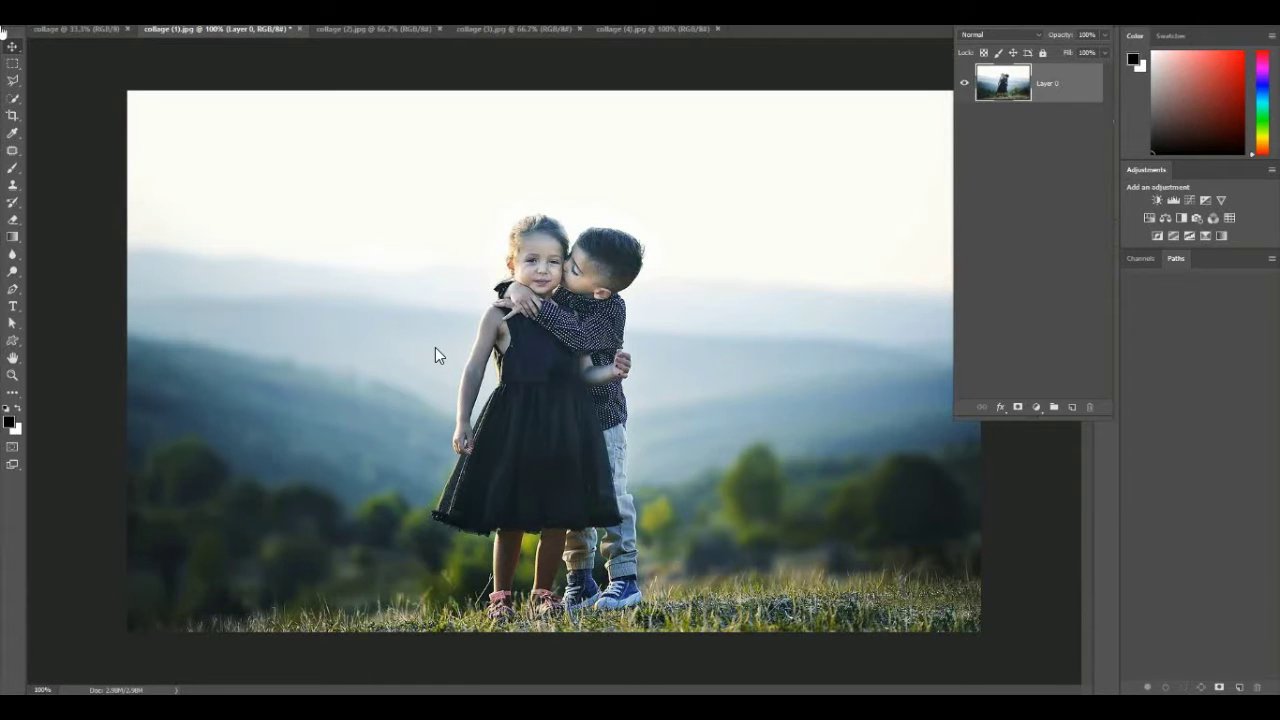
mouse_move(606, 346)
left_mouse_down()
mouse_move(474, 273)
mouse_move(455, 374)
mouse_move(632, 372)
mouse_move(476, 258)
mouse_move(555, 416)
mouse_move(690, 356)
mouse_move(310, 80)
mouse_move(88, 30)
mouse_move(206, 111)
mouse_move(486, 254)
mouse_move(217, 33)
mouse_move(403, 168)
mouse_move(708, 330)
mouse_move(608, 343)
left_mouse_up()
left_click(18, 52)
left_click_drag(680, 301, 571, 313)
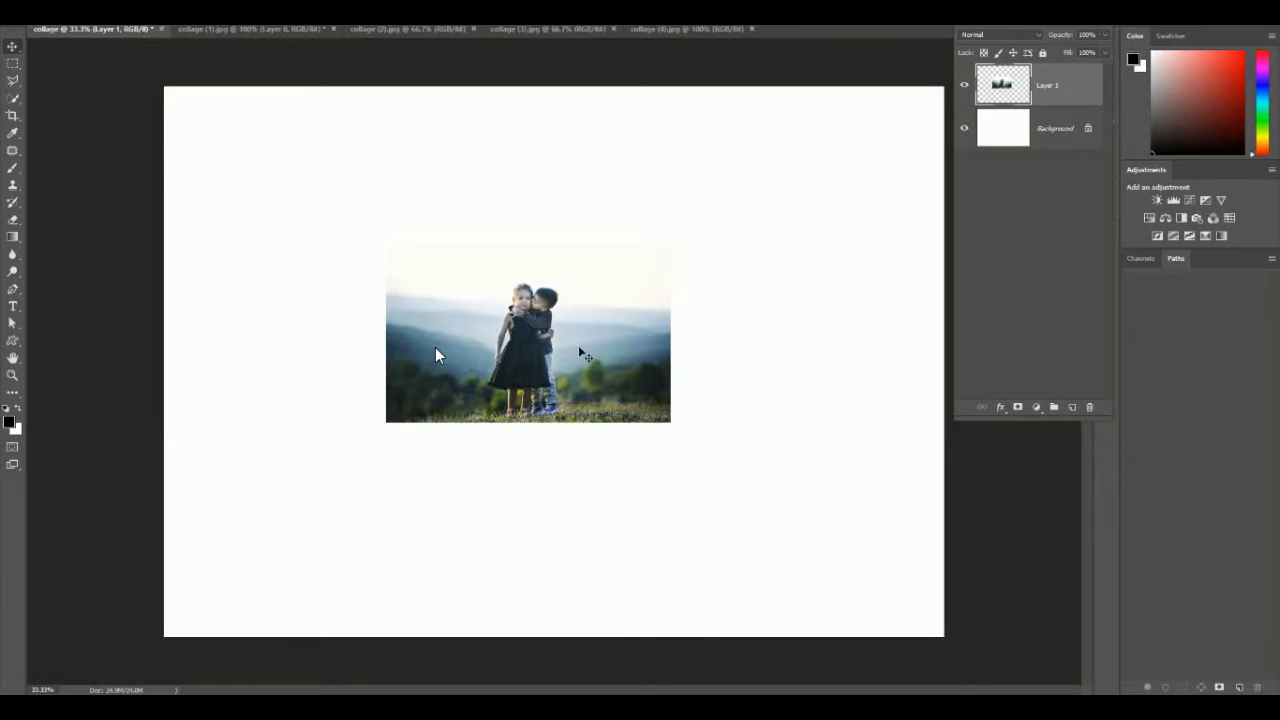
- Place the photo of the two hugging children in the page's upper-left corner and keep its layer selected
left_click_drag(583, 355, 361, 199)
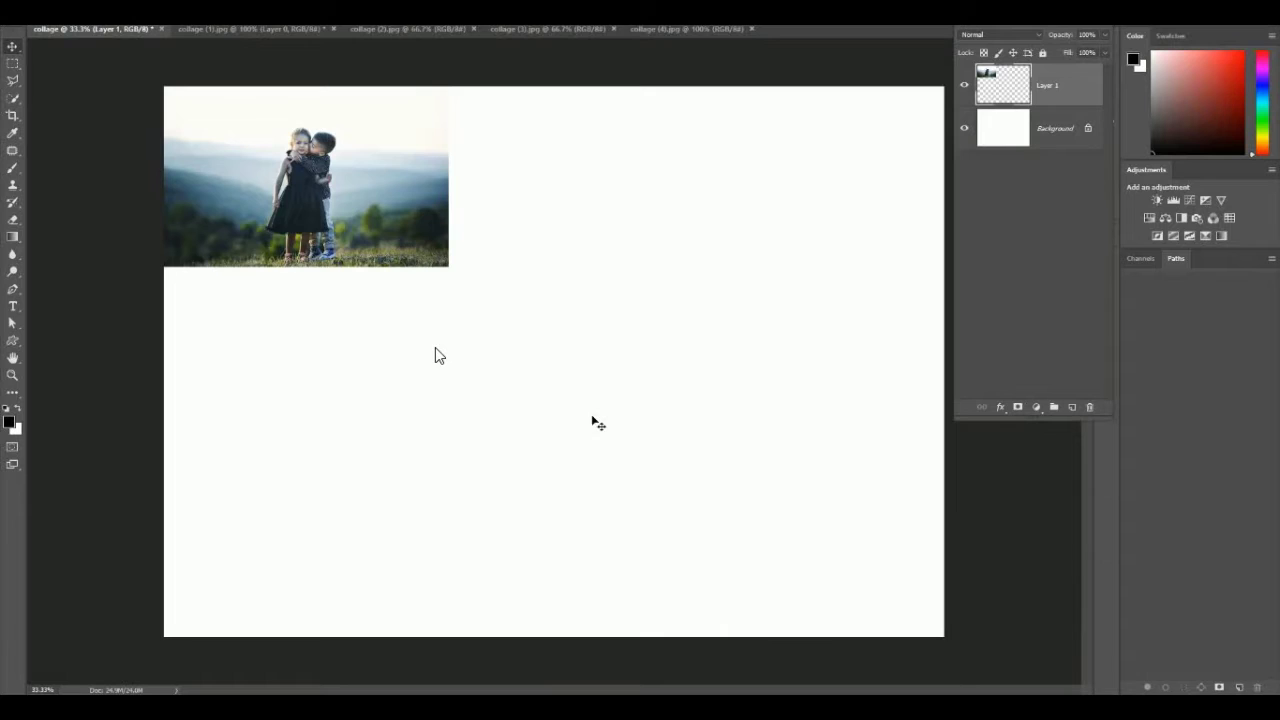
left_click(1053, 140)
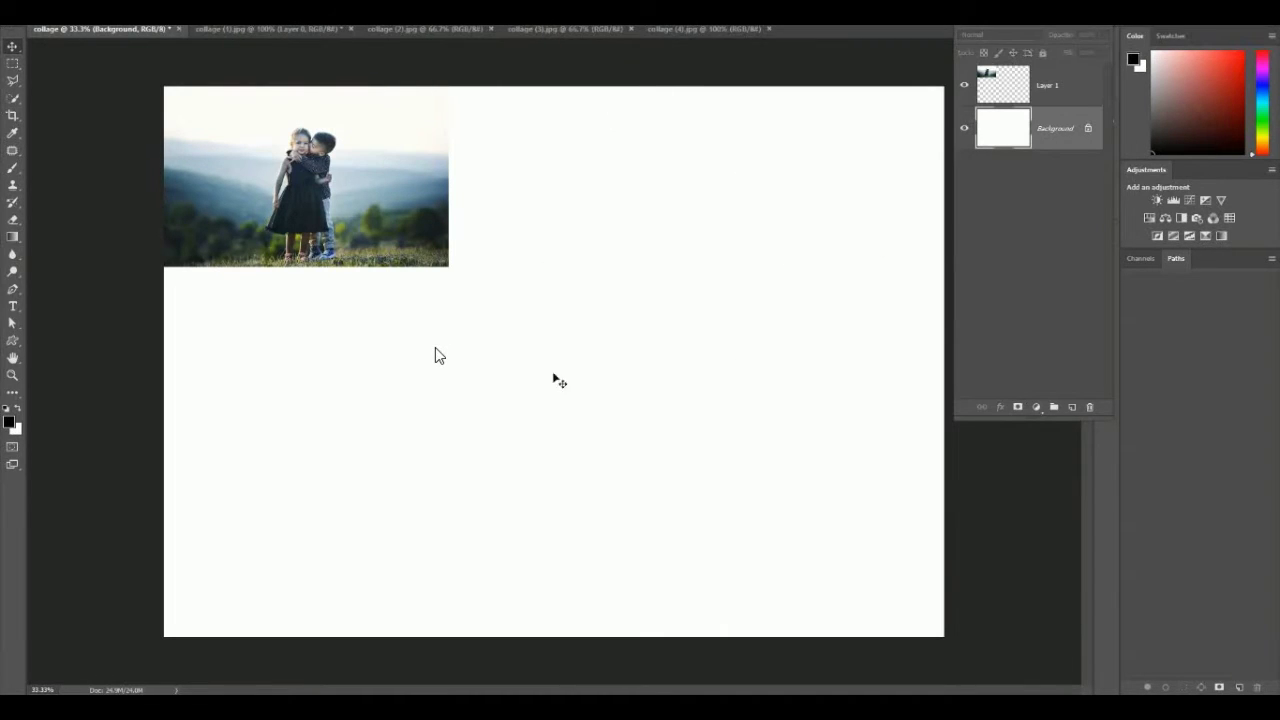
left_click(1057, 86)
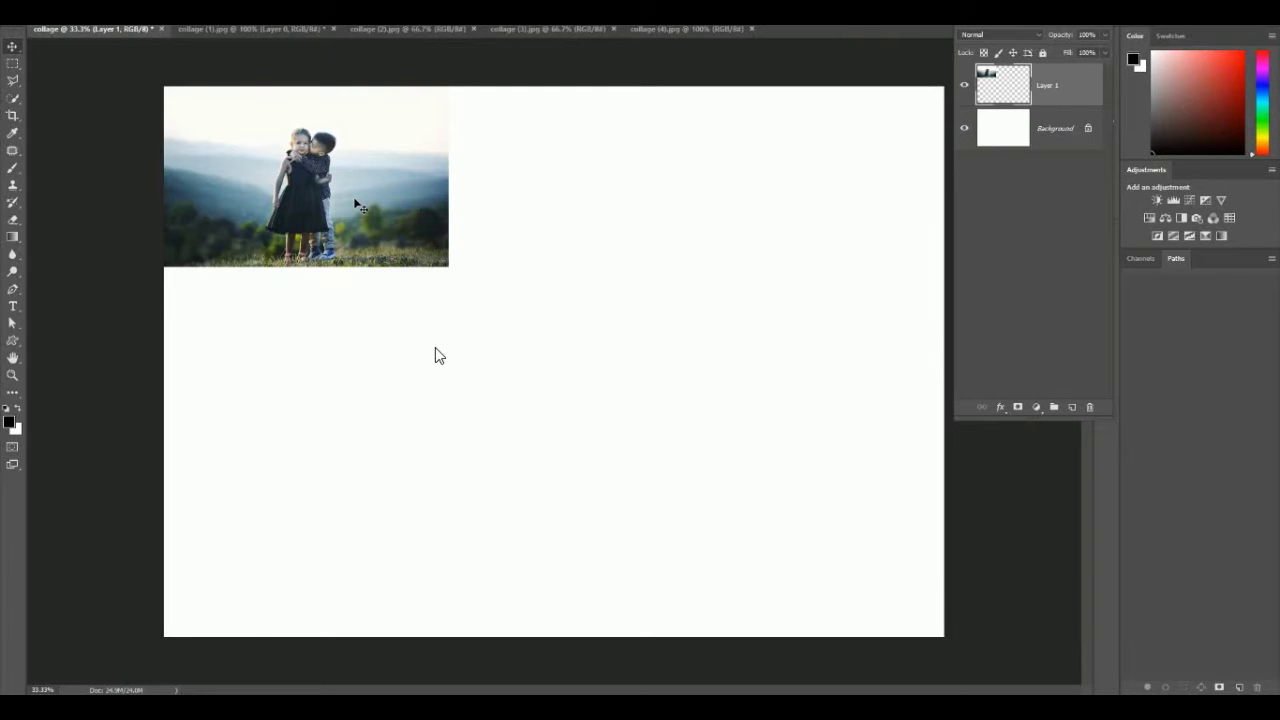
- Duplicate the Background layer of collage (2).jpg into the collage document under the name "layer 2"
left_click(248, 29)
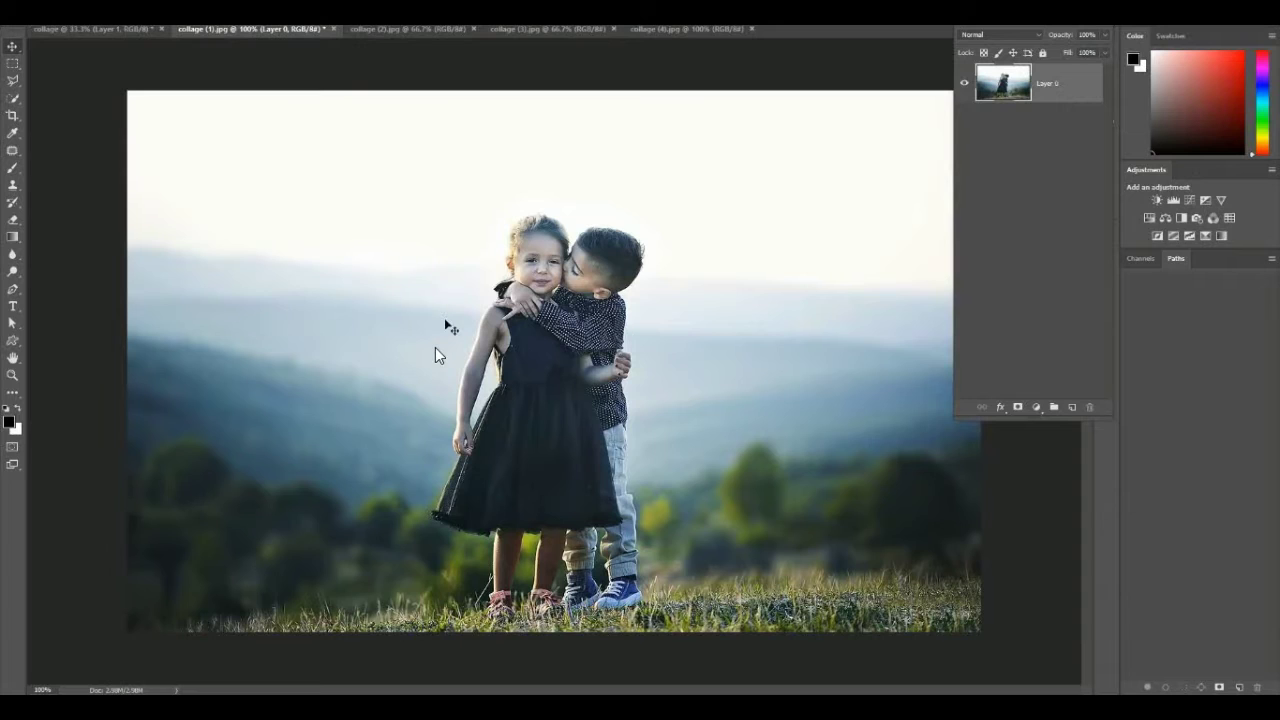
left_click(409, 29)
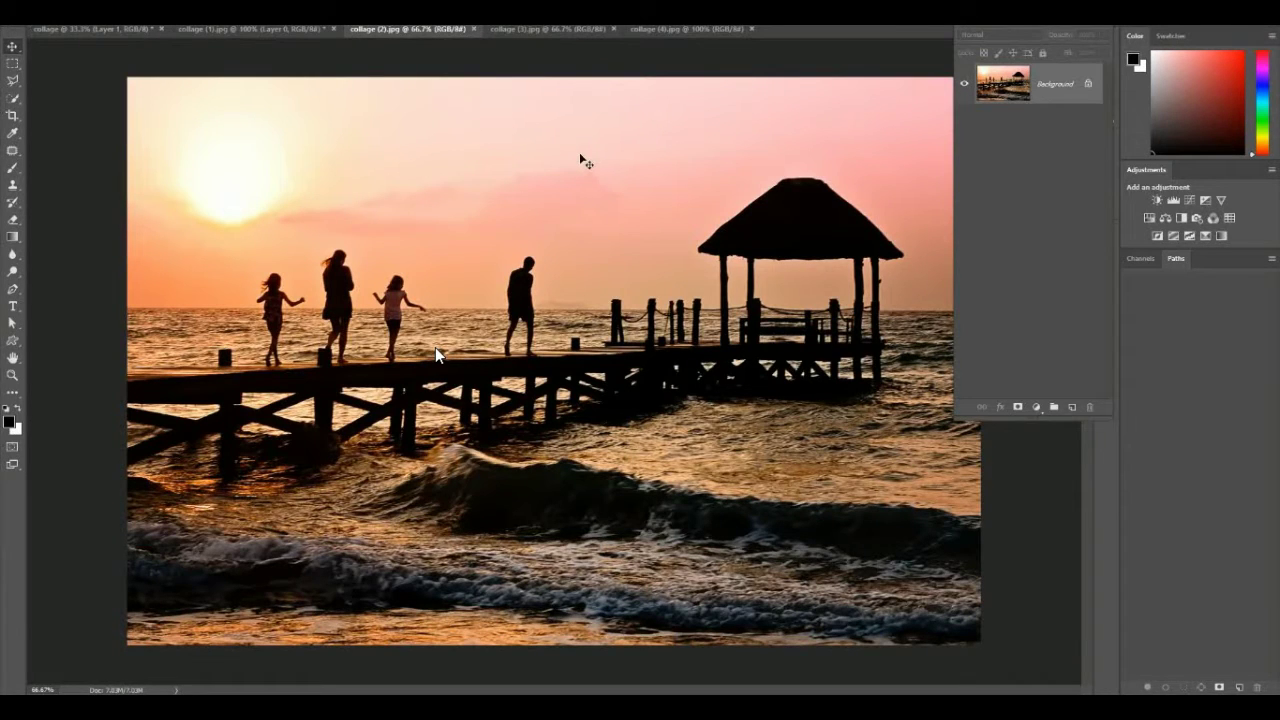
right_click(1059, 94)
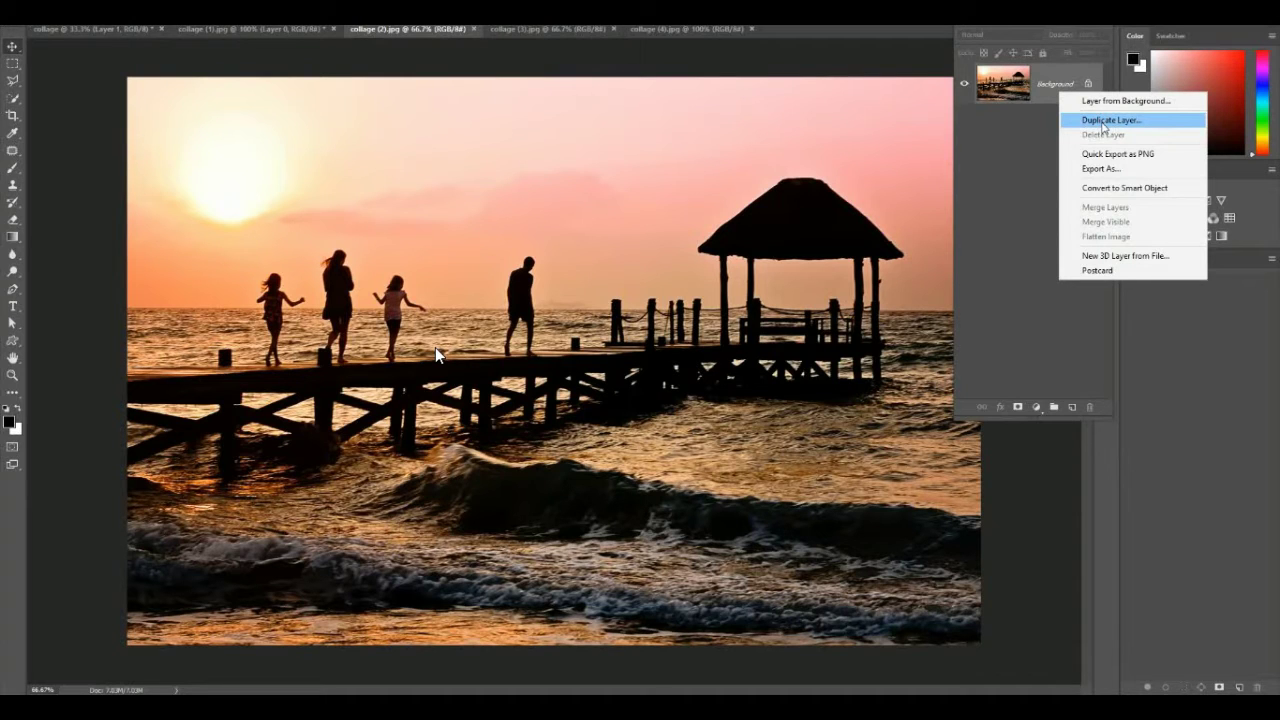
right_click(1053, 96)
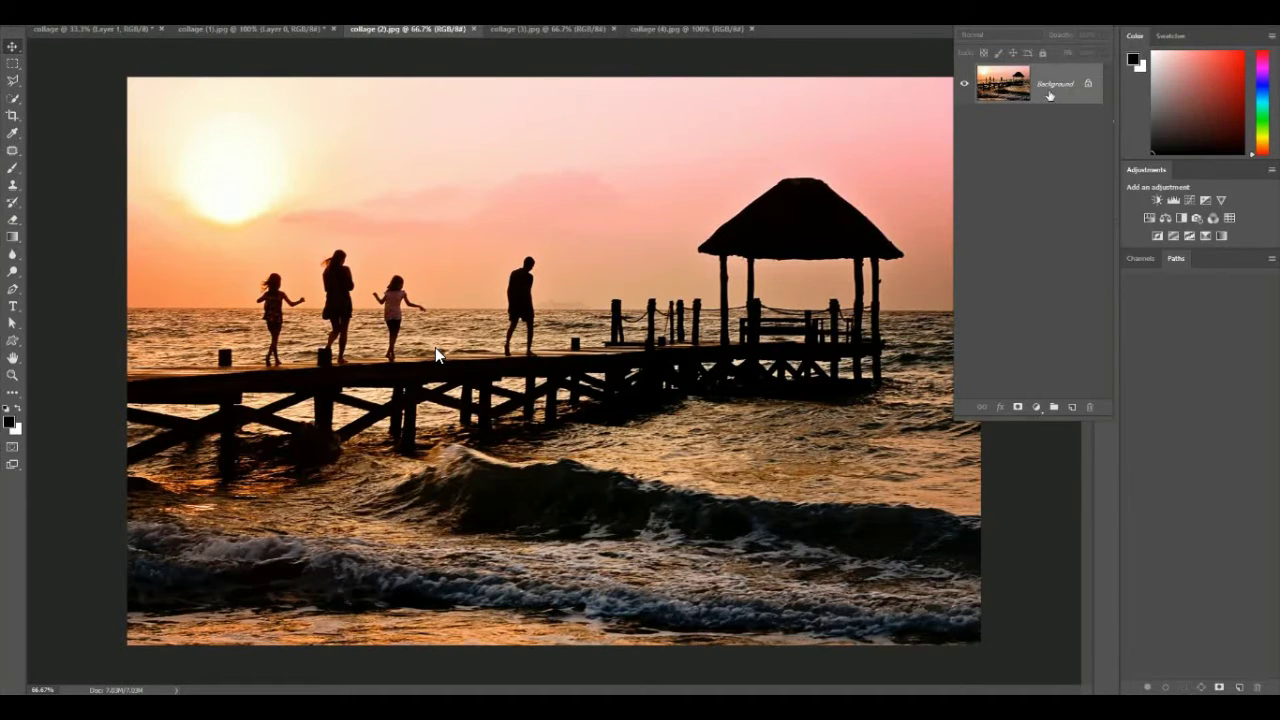
right_click(1052, 93)
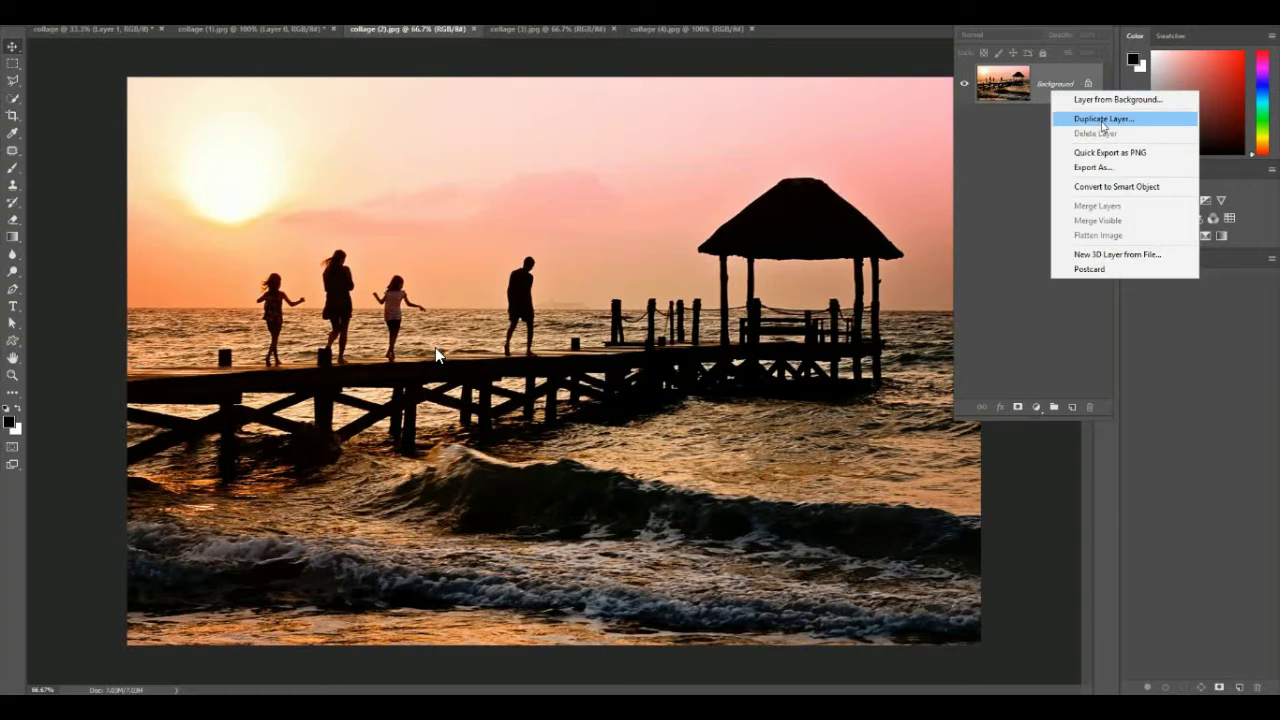
left_click(1100, 119)
left_click_drag(594, 90, 717, 75)
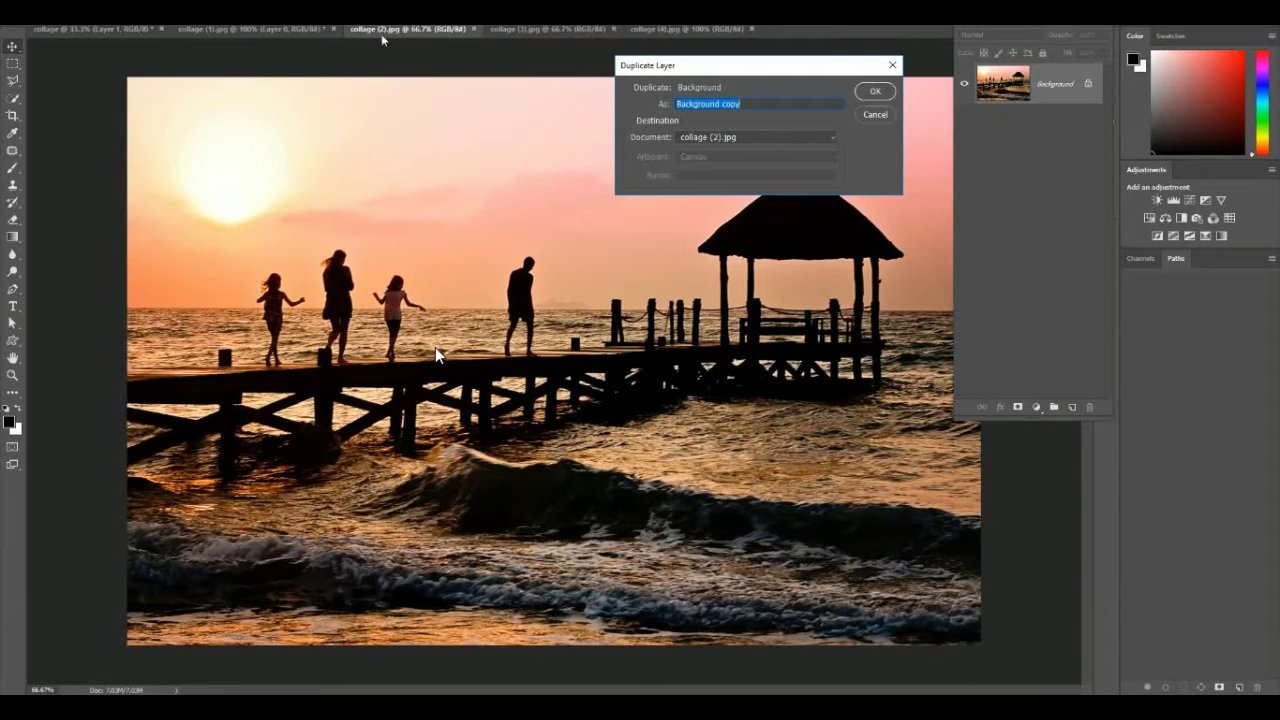
left_click(795, 138)
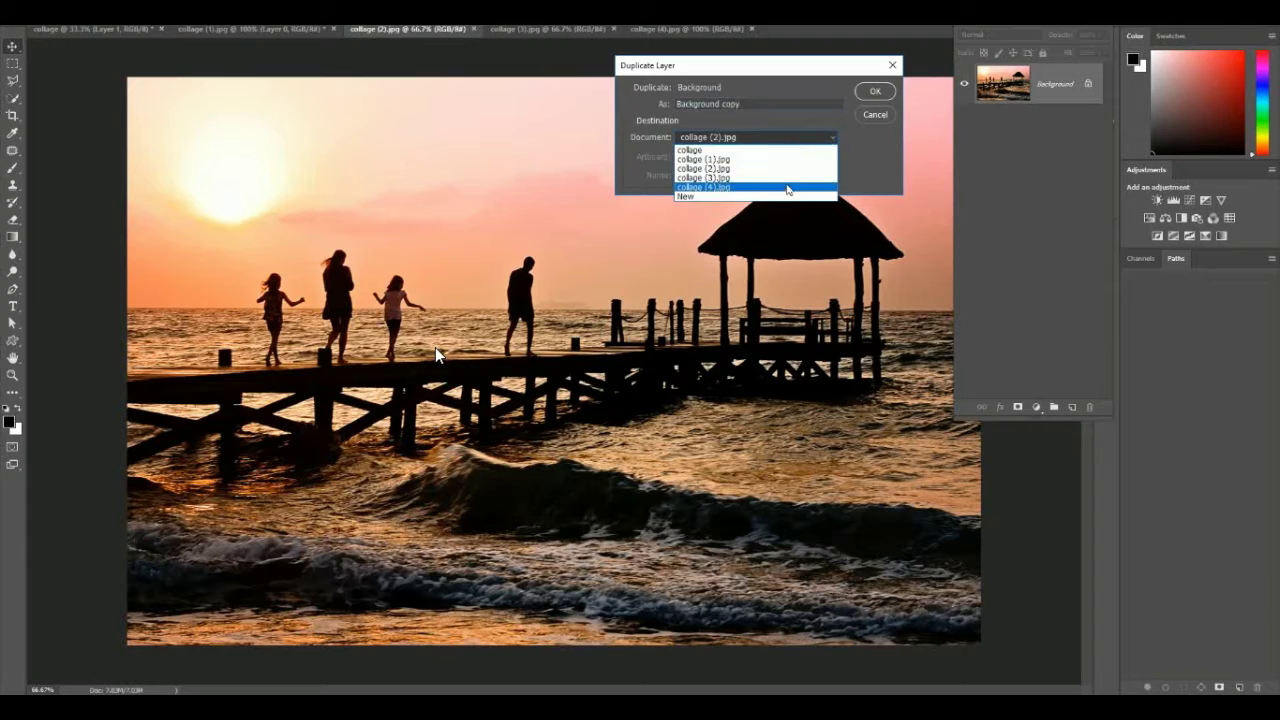
left_click(731, 151)
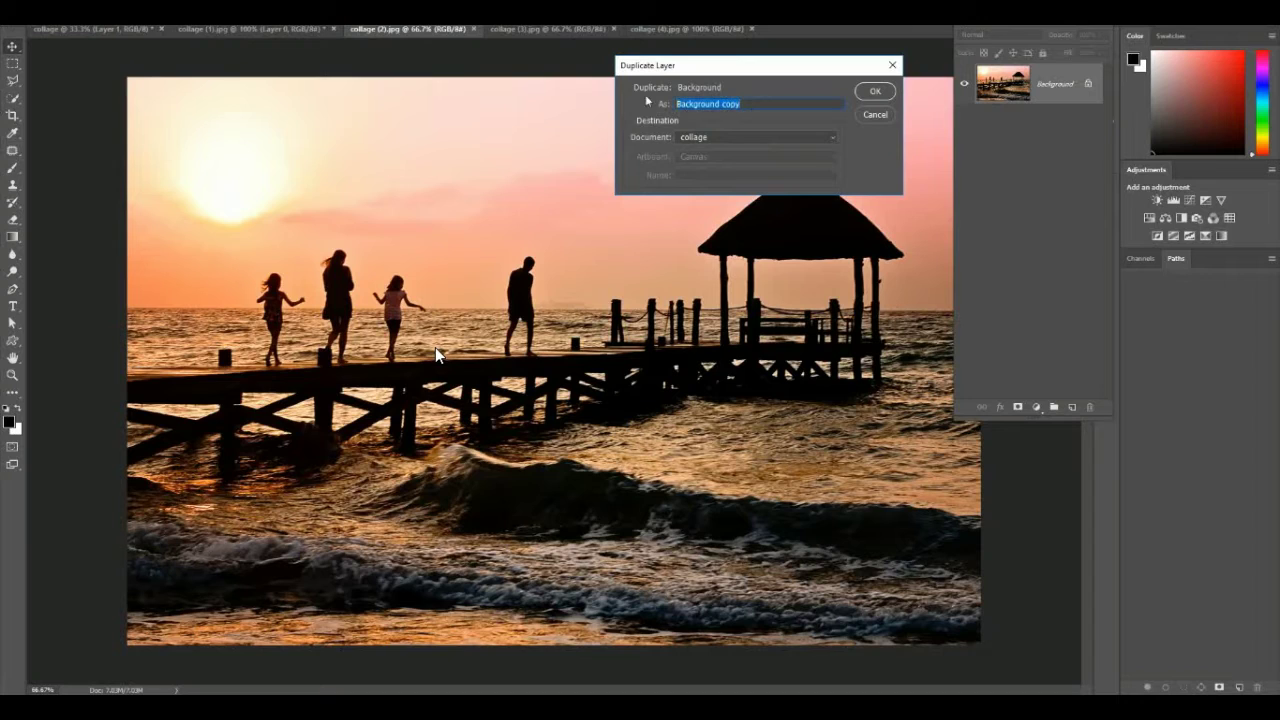
key("BackSpace")
left_click(726, 143)
left_click(726, 136)
left_click(871, 92)
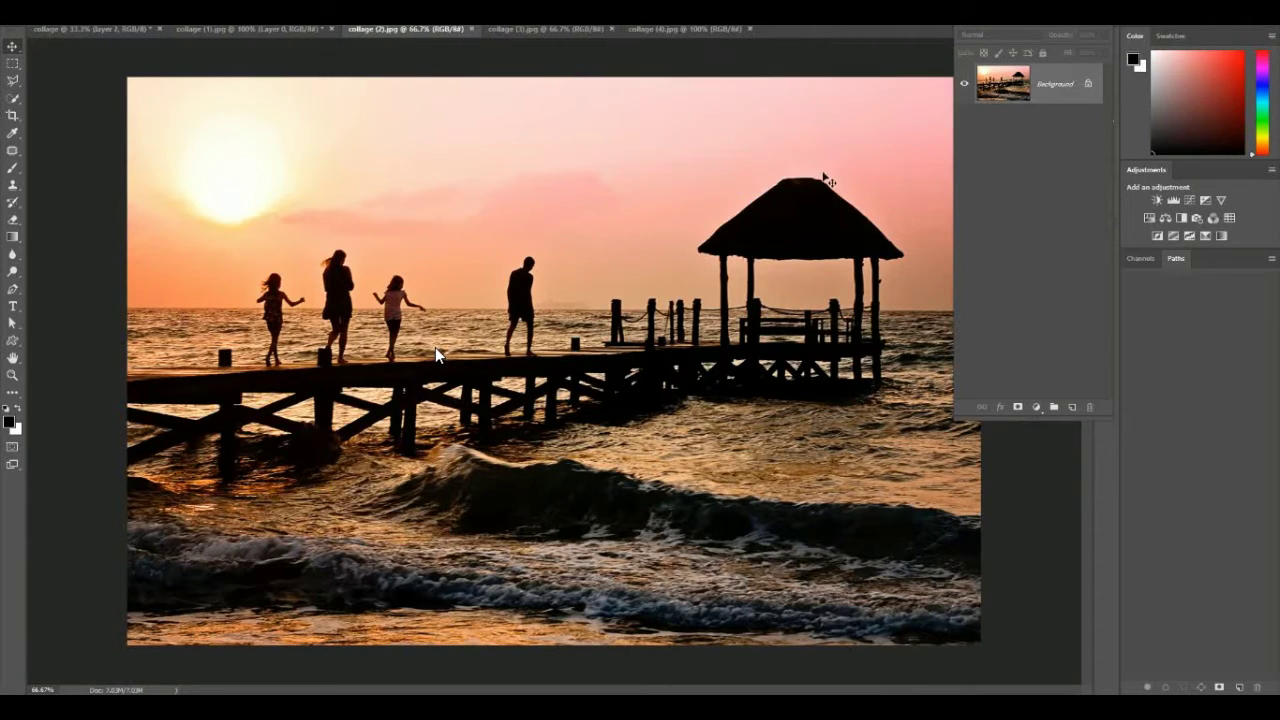
- In the collage document, identify layer 2 by hiding and reshowing it, and place its pier photo in the page's lower-right corner
left_click(80, 29)
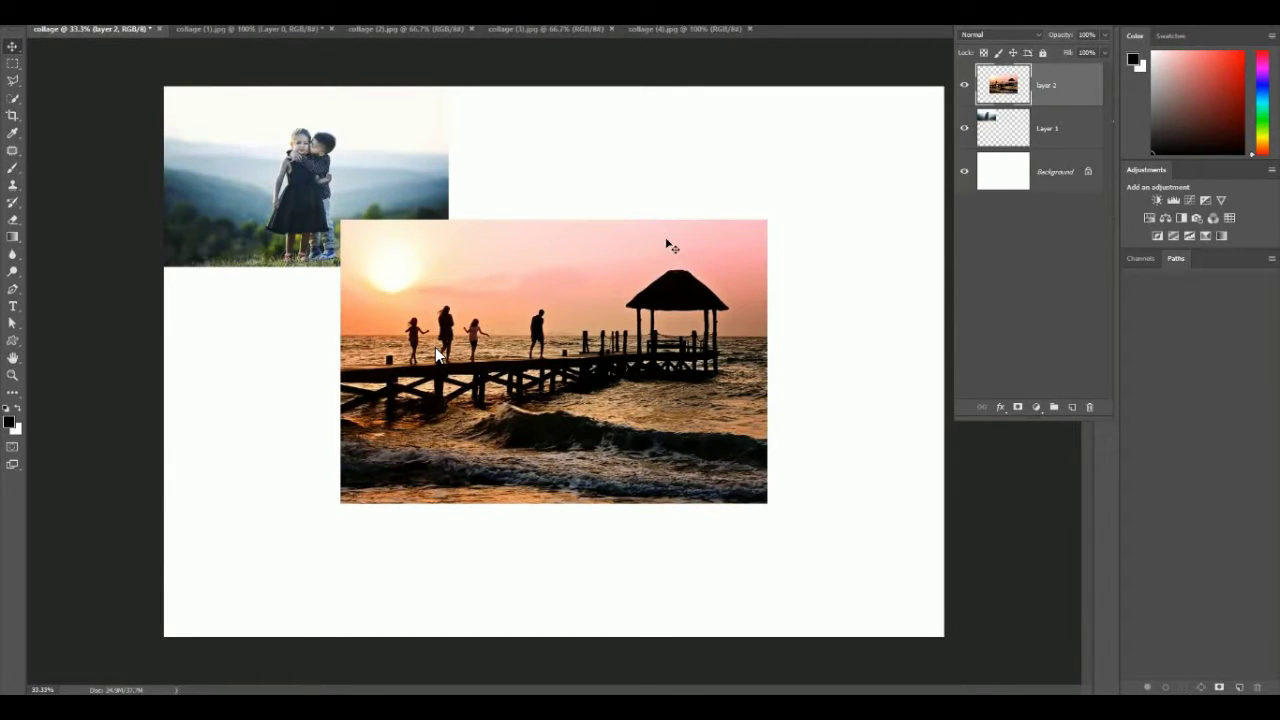
left_click(1057, 138)
left_click(1043, 90)
left_click(963, 86)
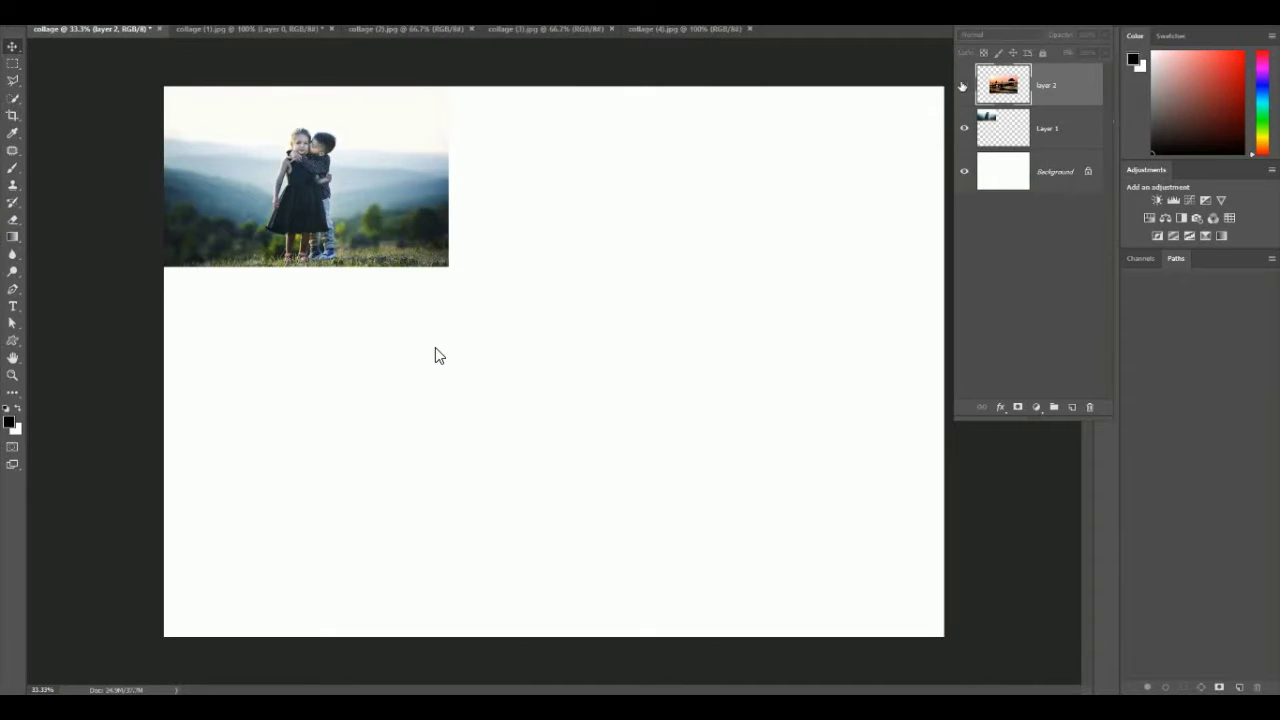
left_click(963, 86)
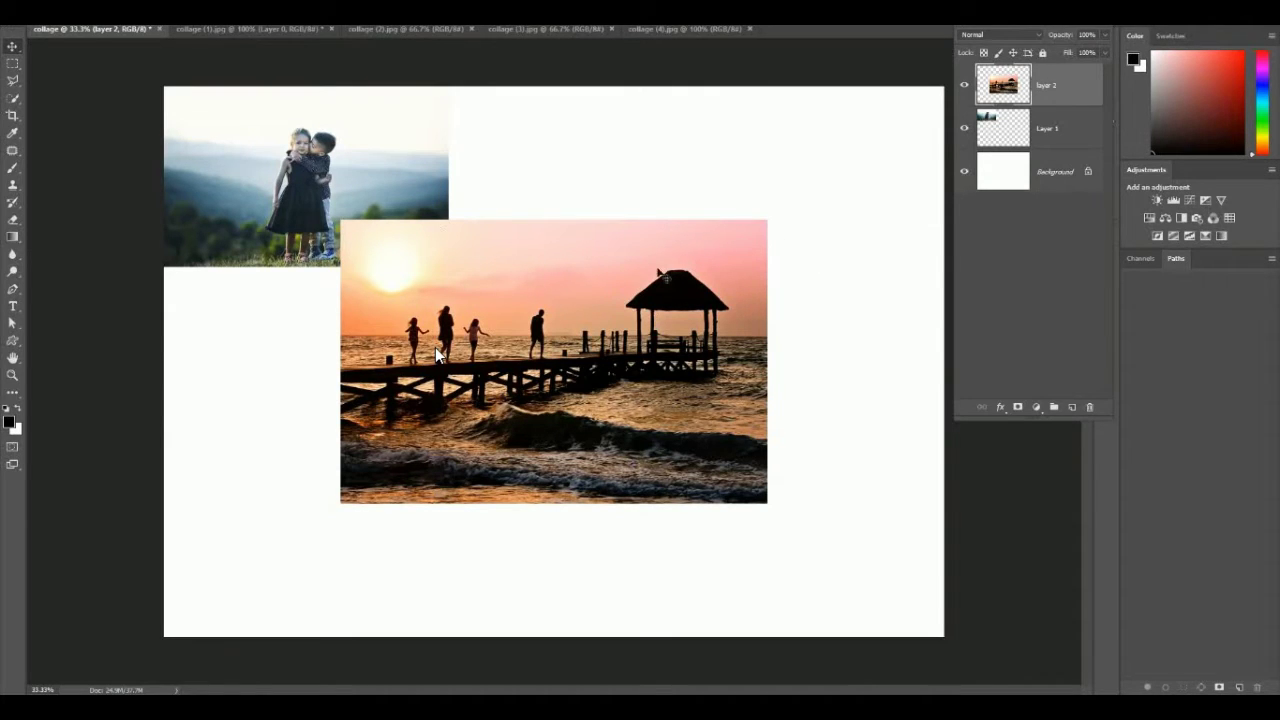
left_click_drag(507, 355, 686, 488)
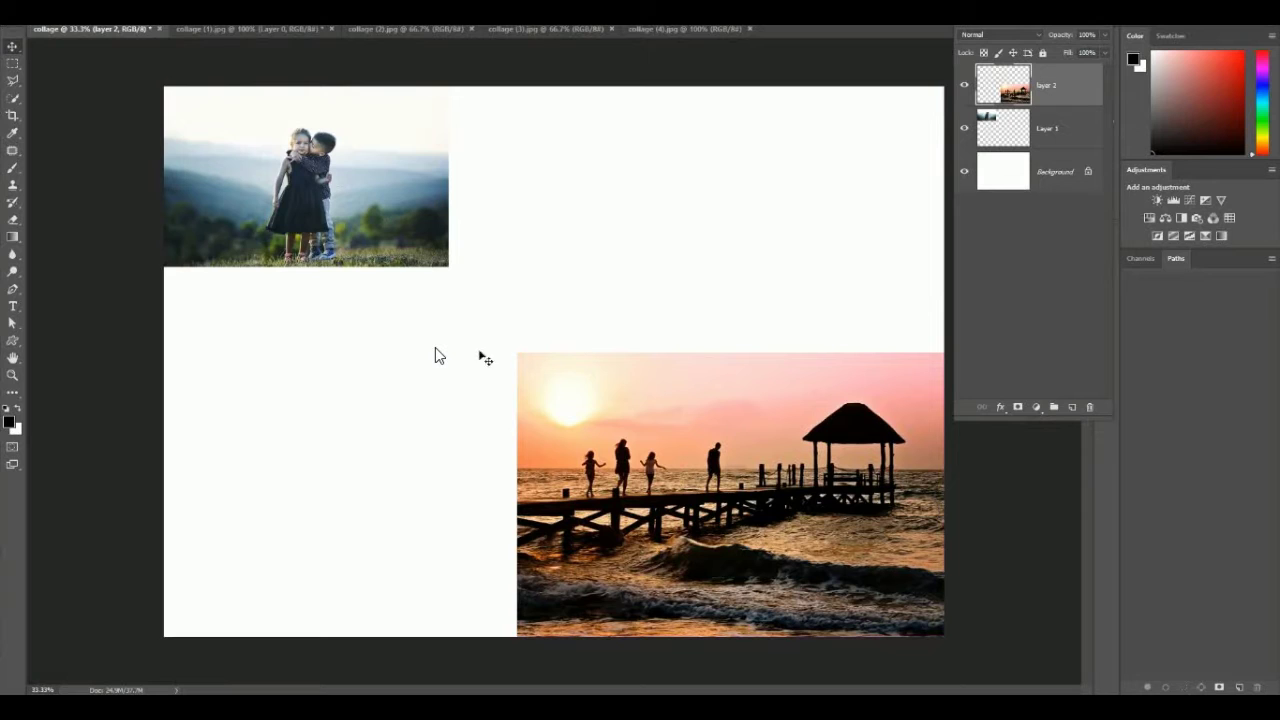
- Duplicate the Background layer of collage (3).jpg into the collage document under the name "layer 3" and go to that document
left_click(496, 29)
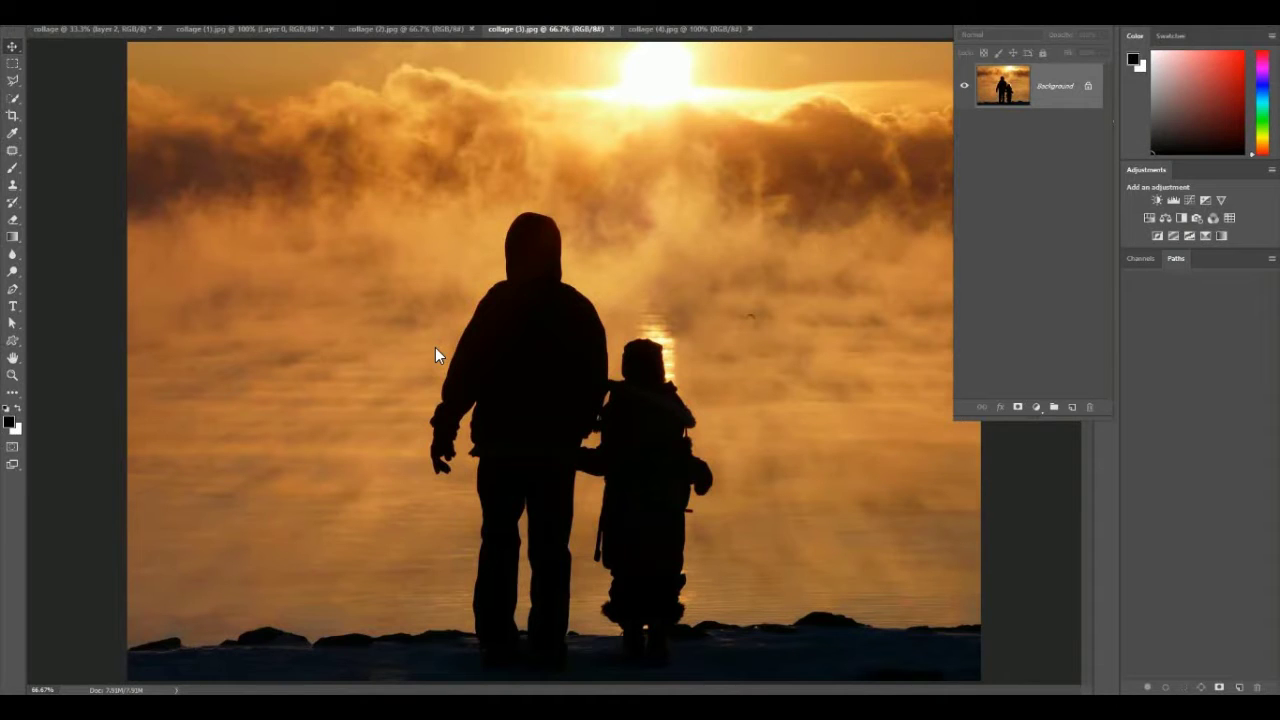
key("alt+l")
key("Down")
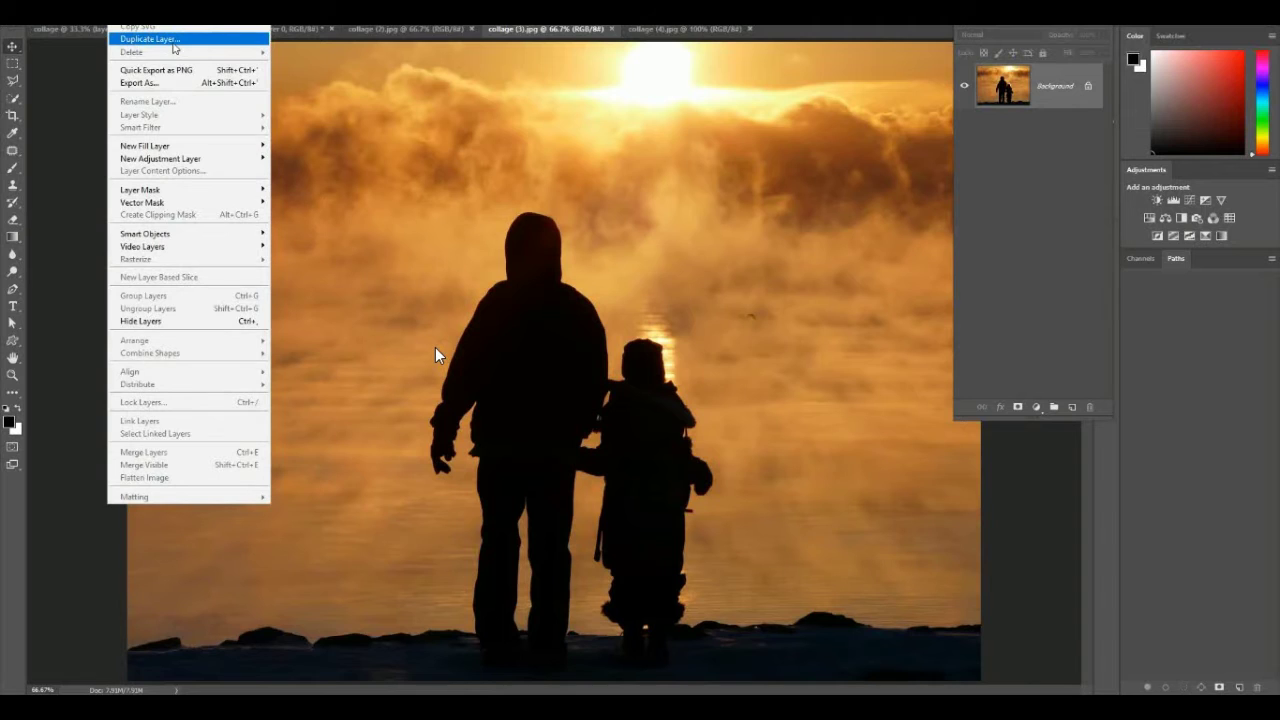
left_click(175, 47)
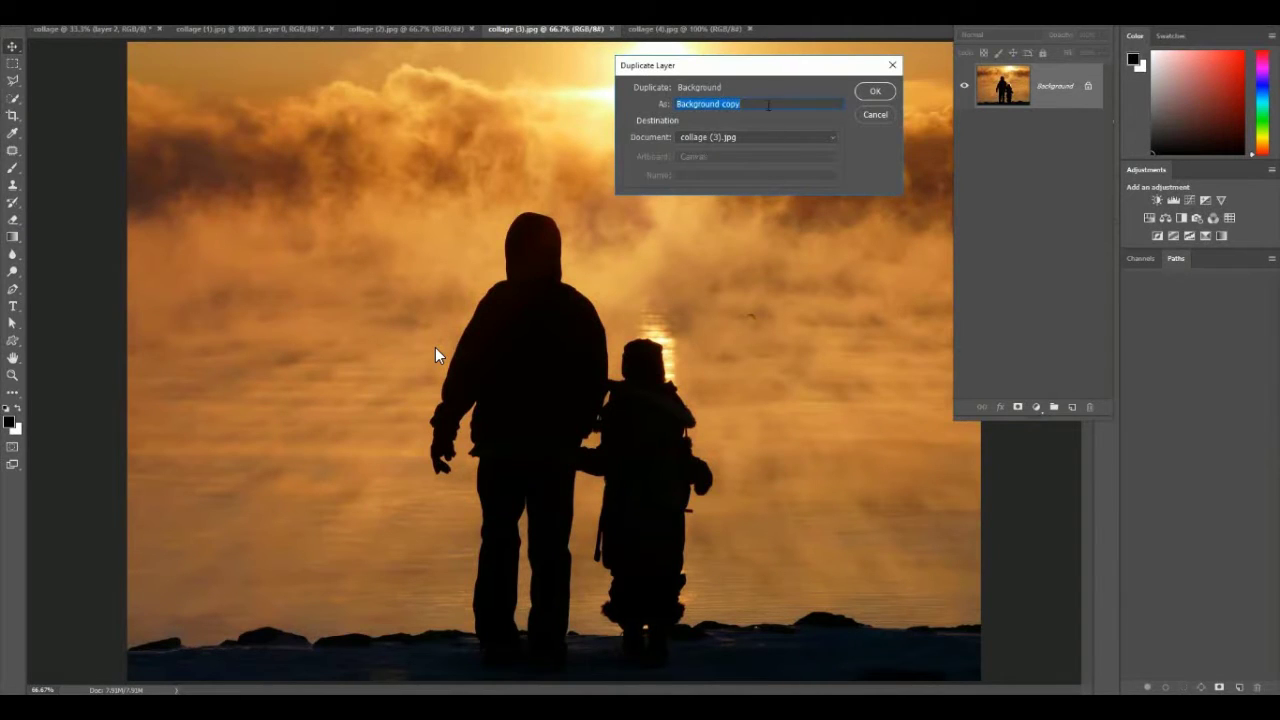
key("BackSpace")
left_click(811, 143)
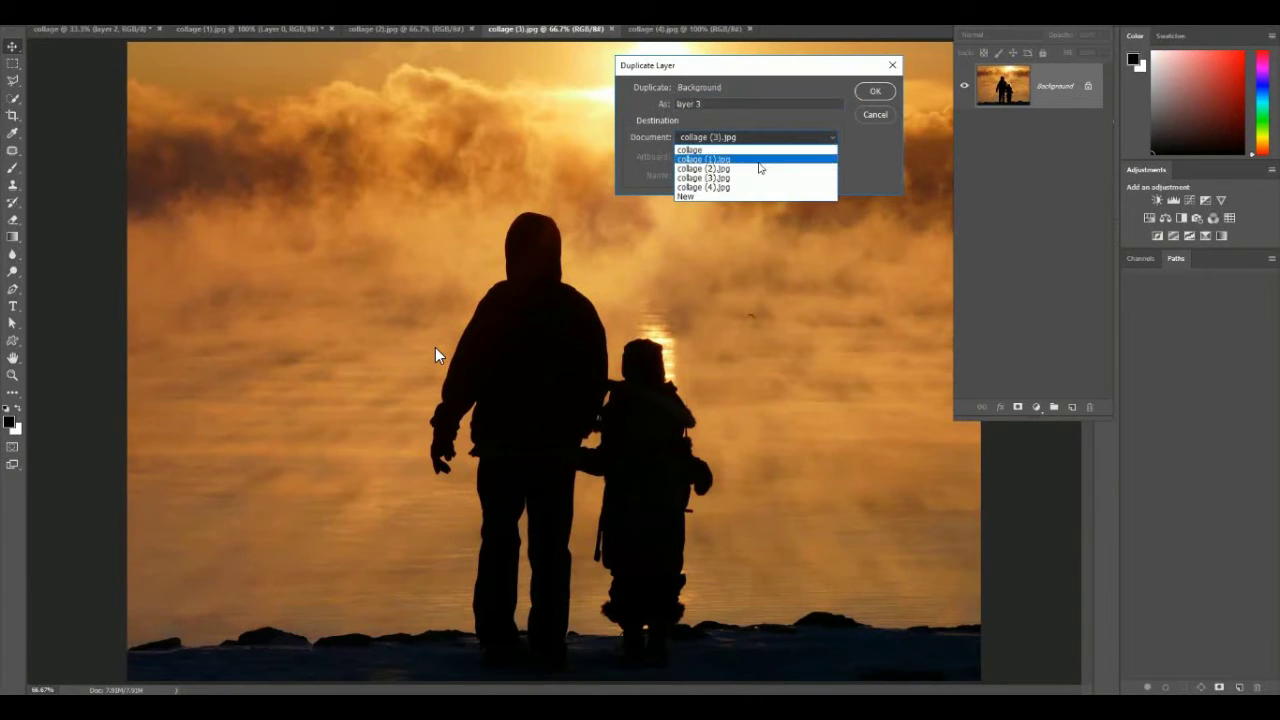
left_click(705, 150)
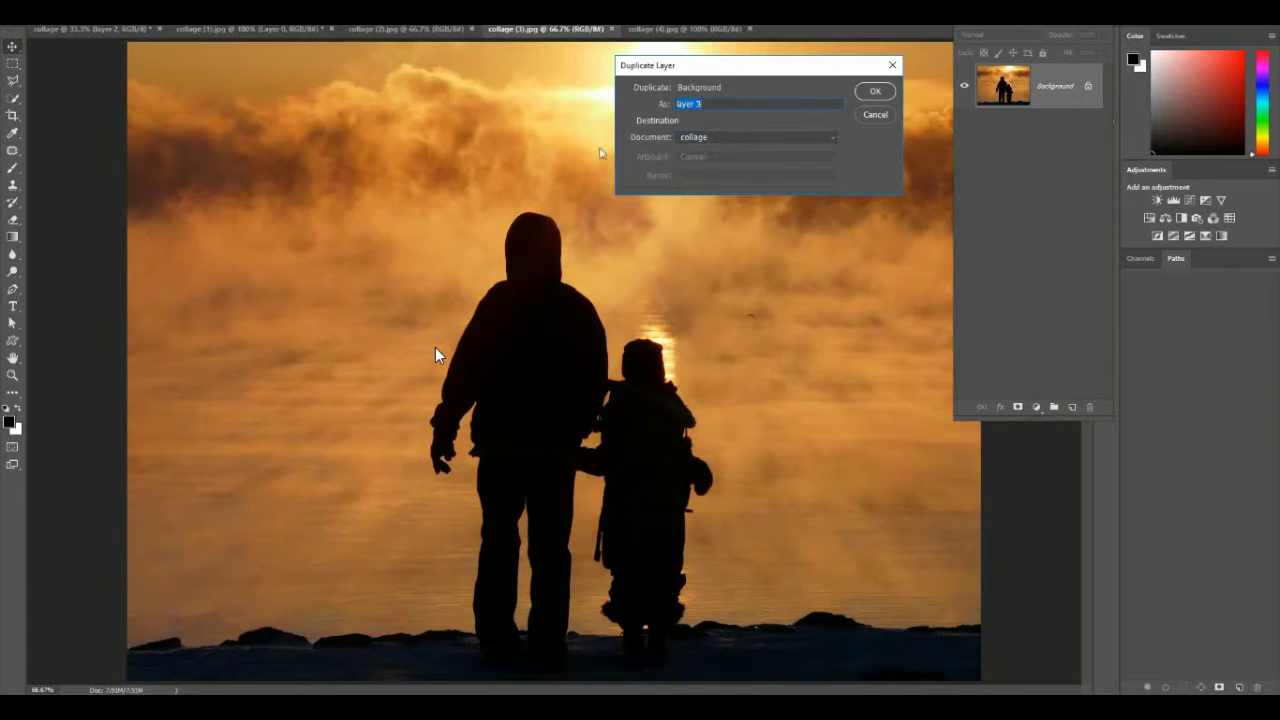
left_click(872, 92)
left_click(89, 29)
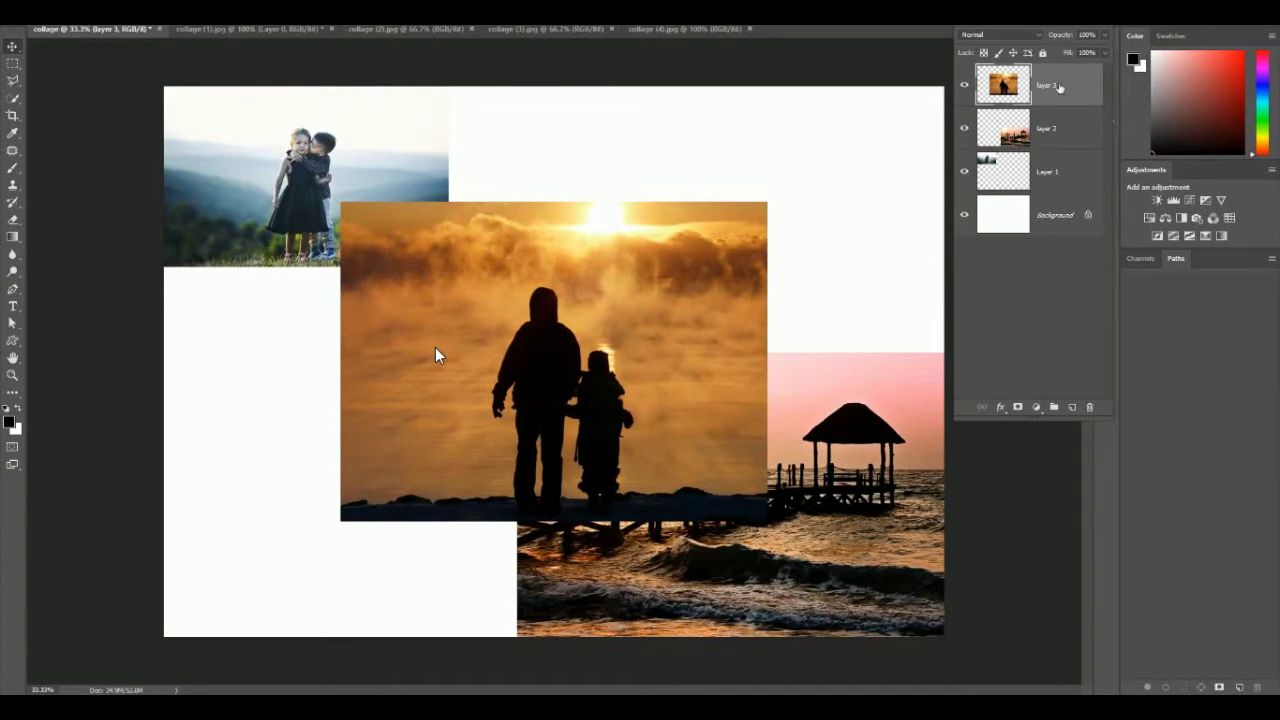
- Move layer 3 directly above the Background layer and return it to the top of the layer stack
left_click_drag(1072, 88, 1072, 194)
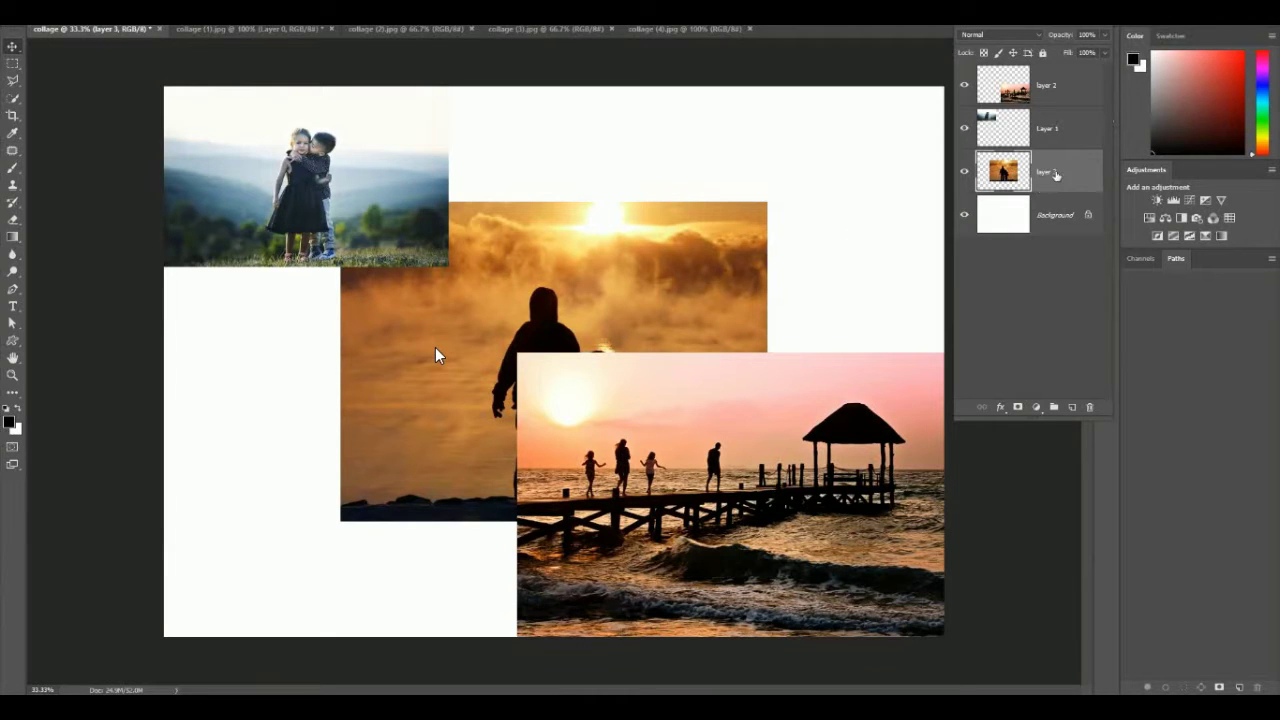
left_click_drag(1058, 175, 1048, 82)
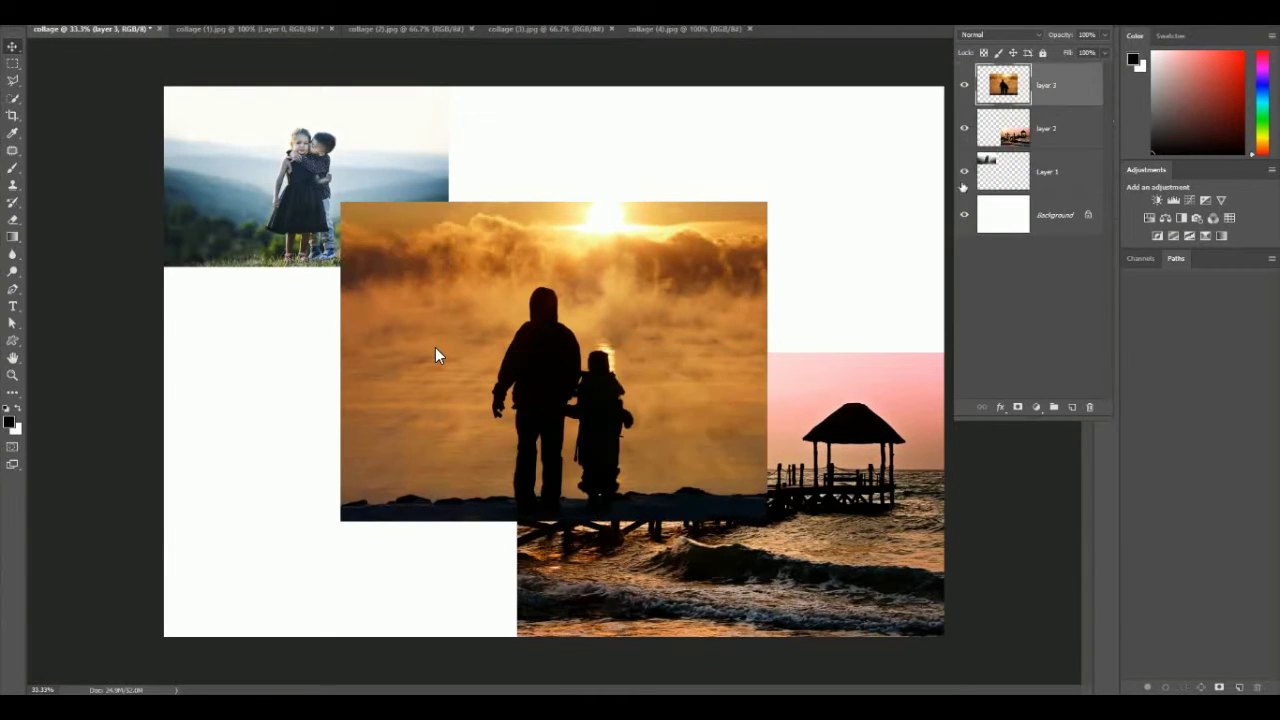
- Place layer 3's silhouette photo in the page's lower-left corner and move layer 2's pier photo to the upper-right corner
left_click_drag(612, 257, 438, 381)
left_click(1040, 134)
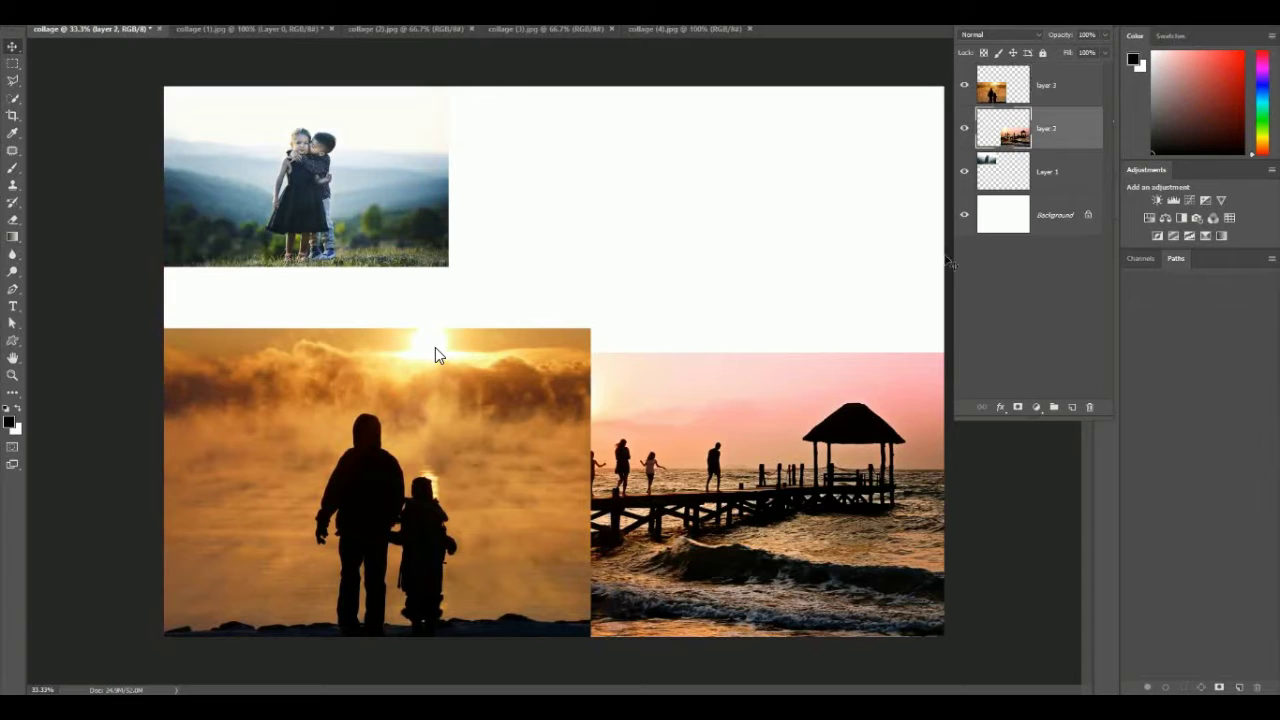
left_click_drag(840, 399, 841, 131)
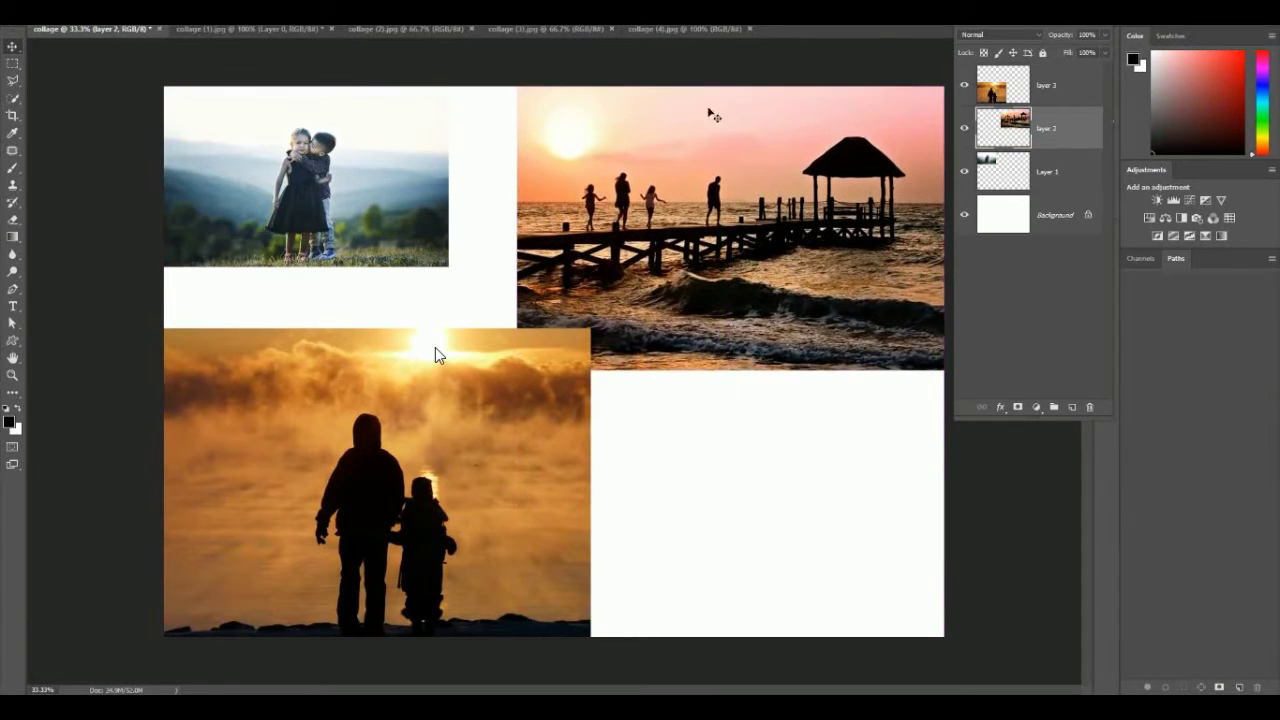
left_click(12, 47)
- Select and copy the entire photo in collage (4).jpg and paste it into the collage document as a new layer
left_click(683, 29)
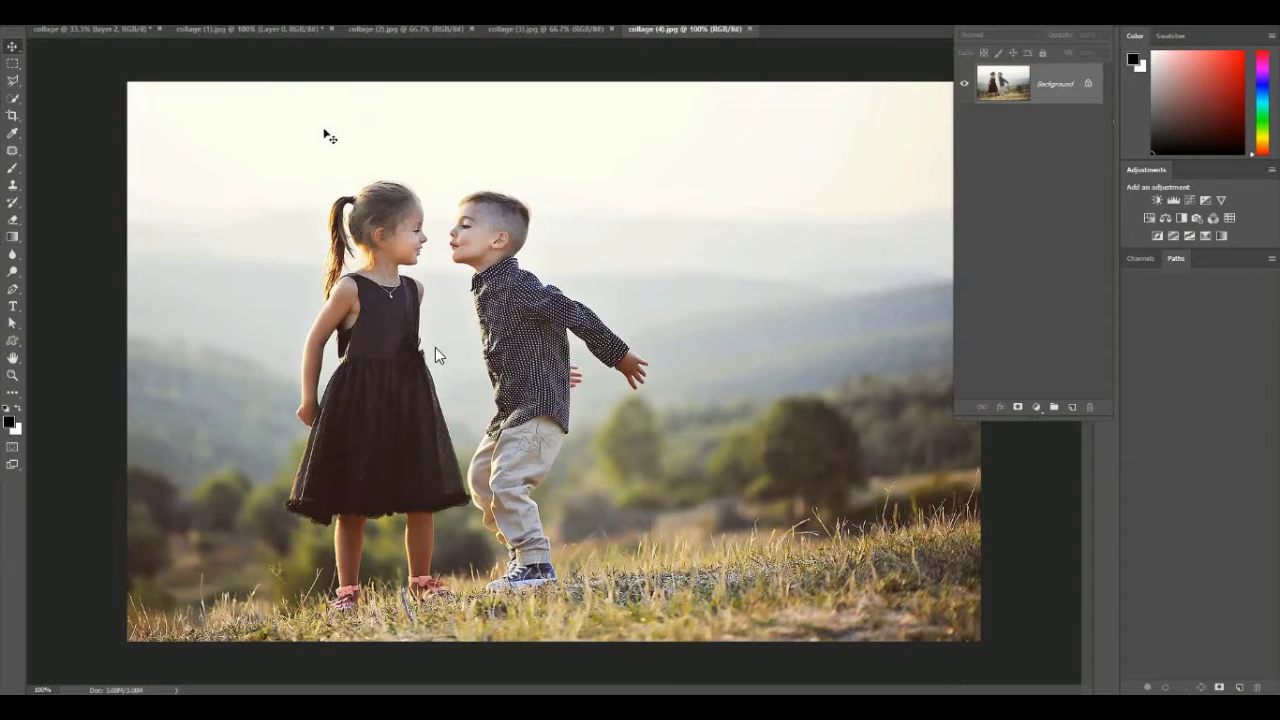
key("alt+s")
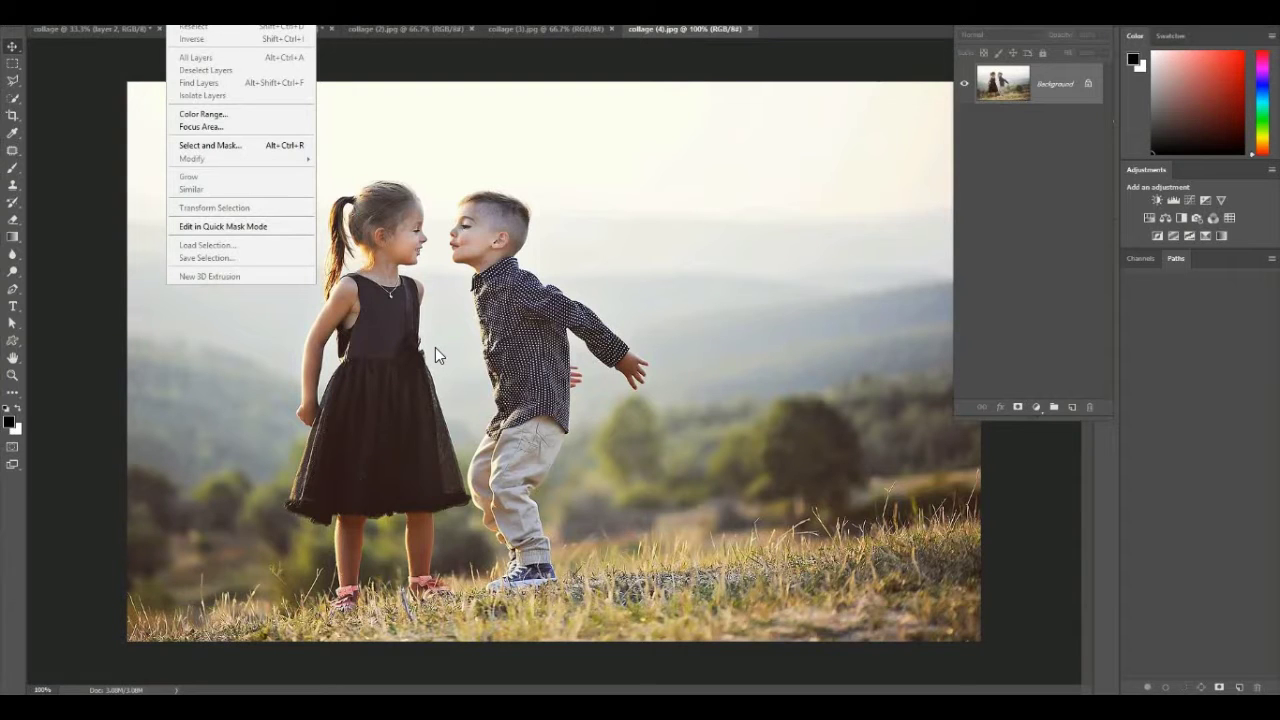
key("ctrl+a")
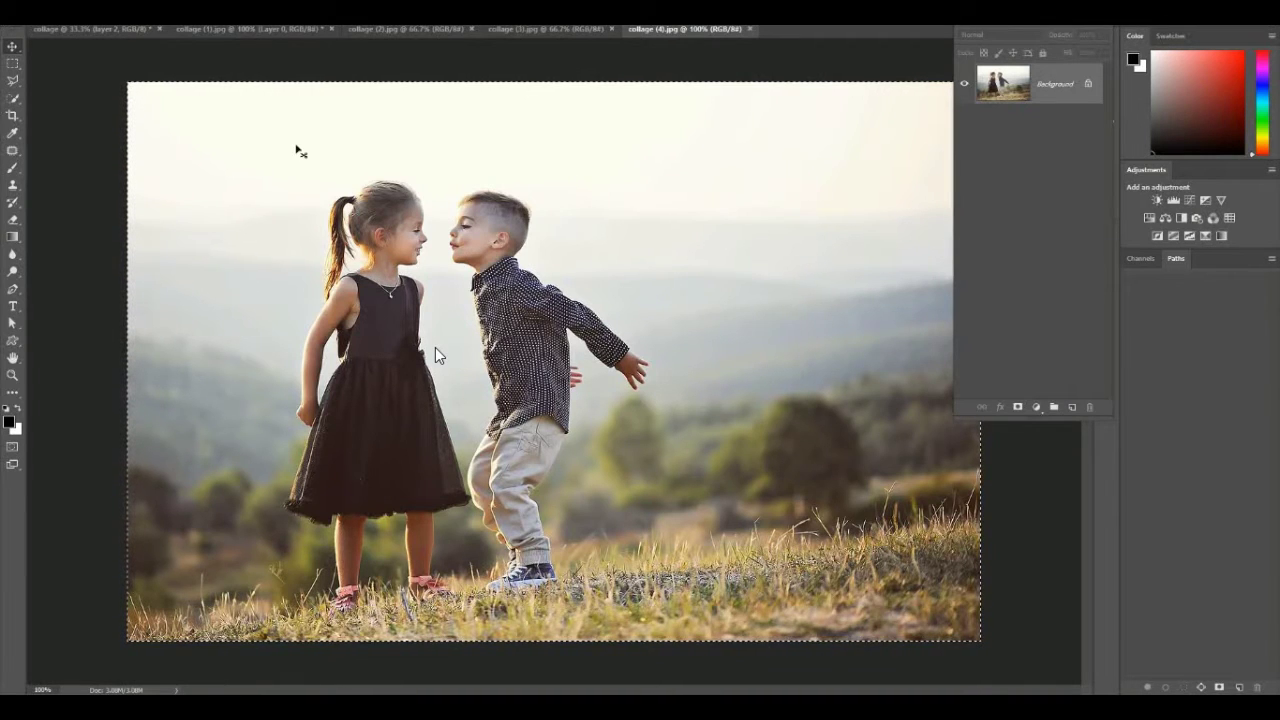
left_click(68, 8)
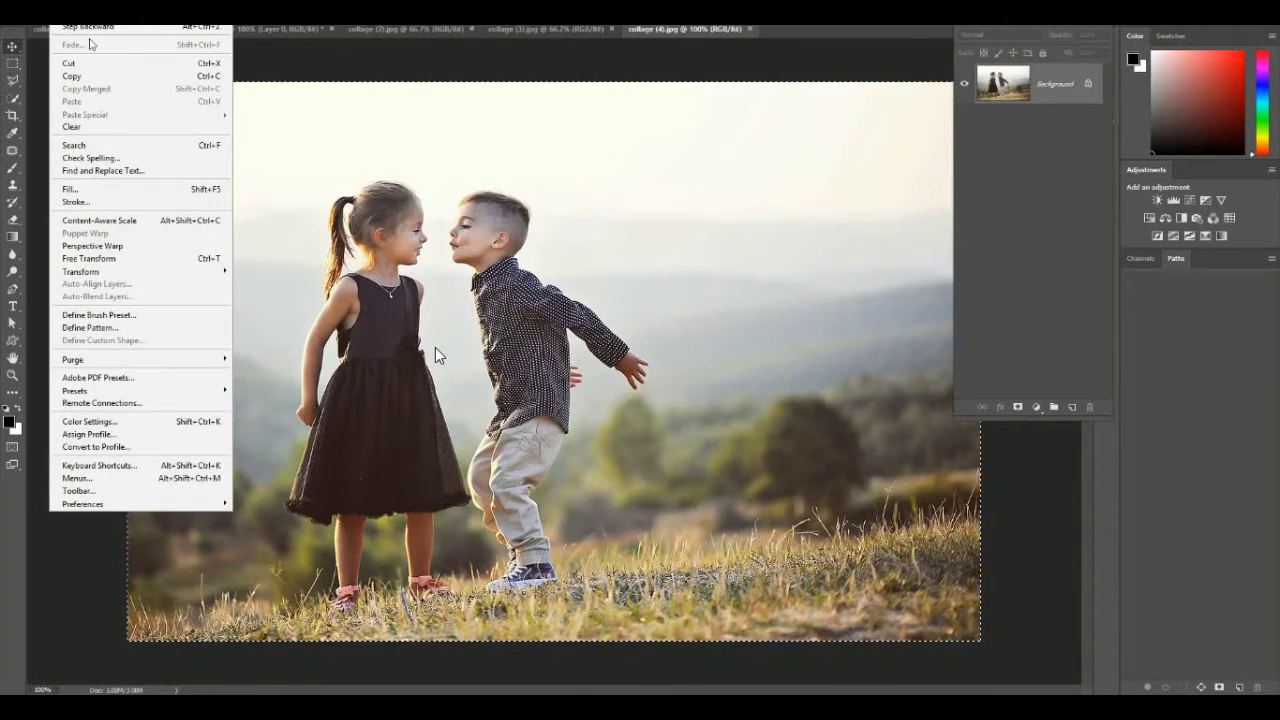
left_click(213, 84)
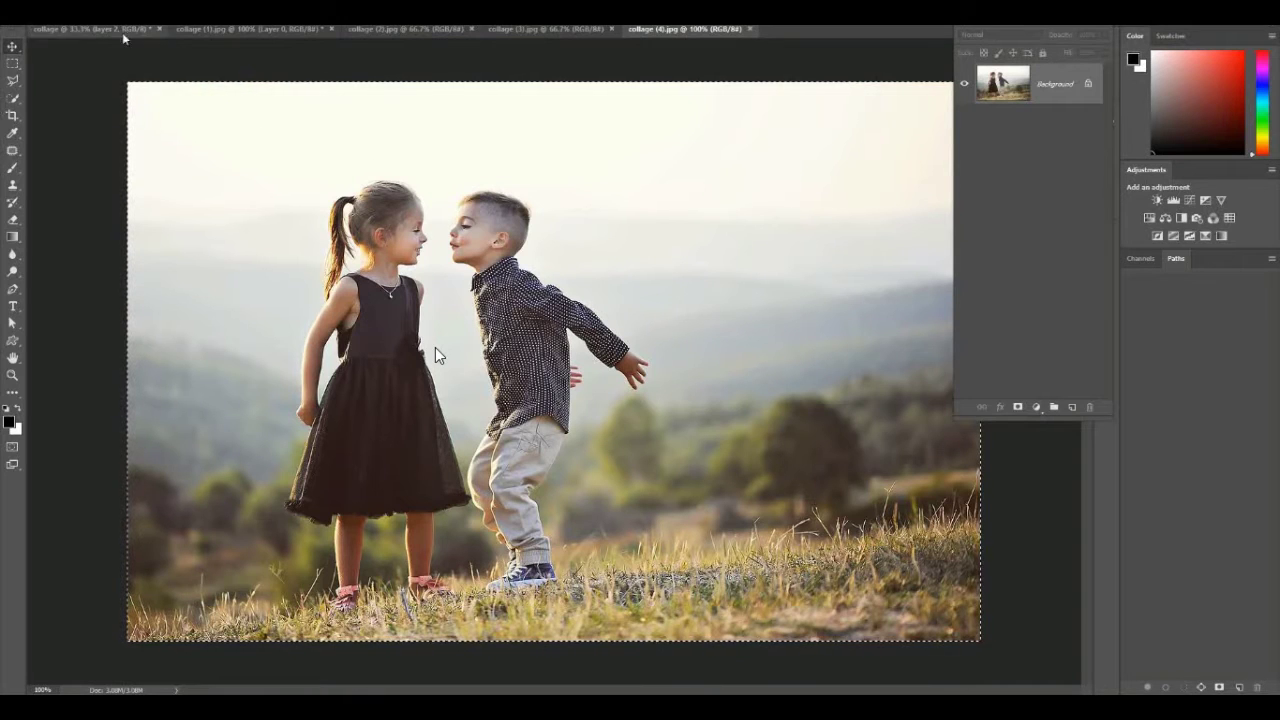
left_click(73, 27)
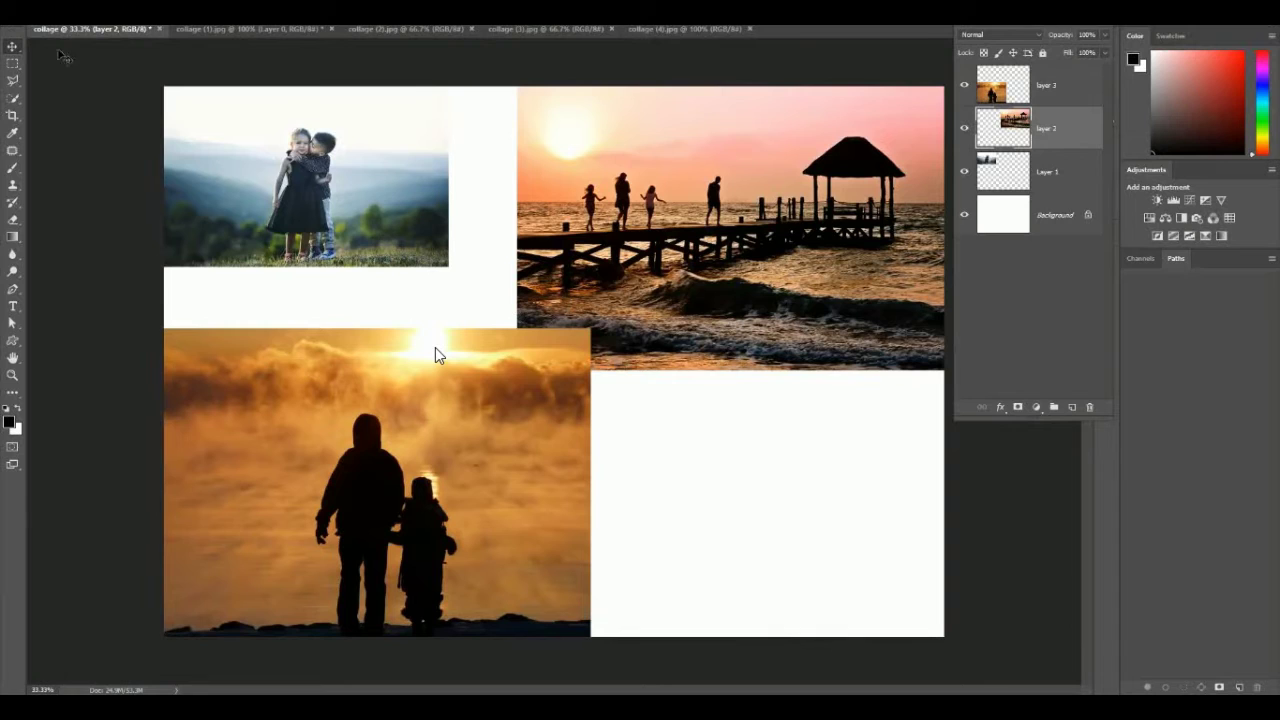
key("alt+e")
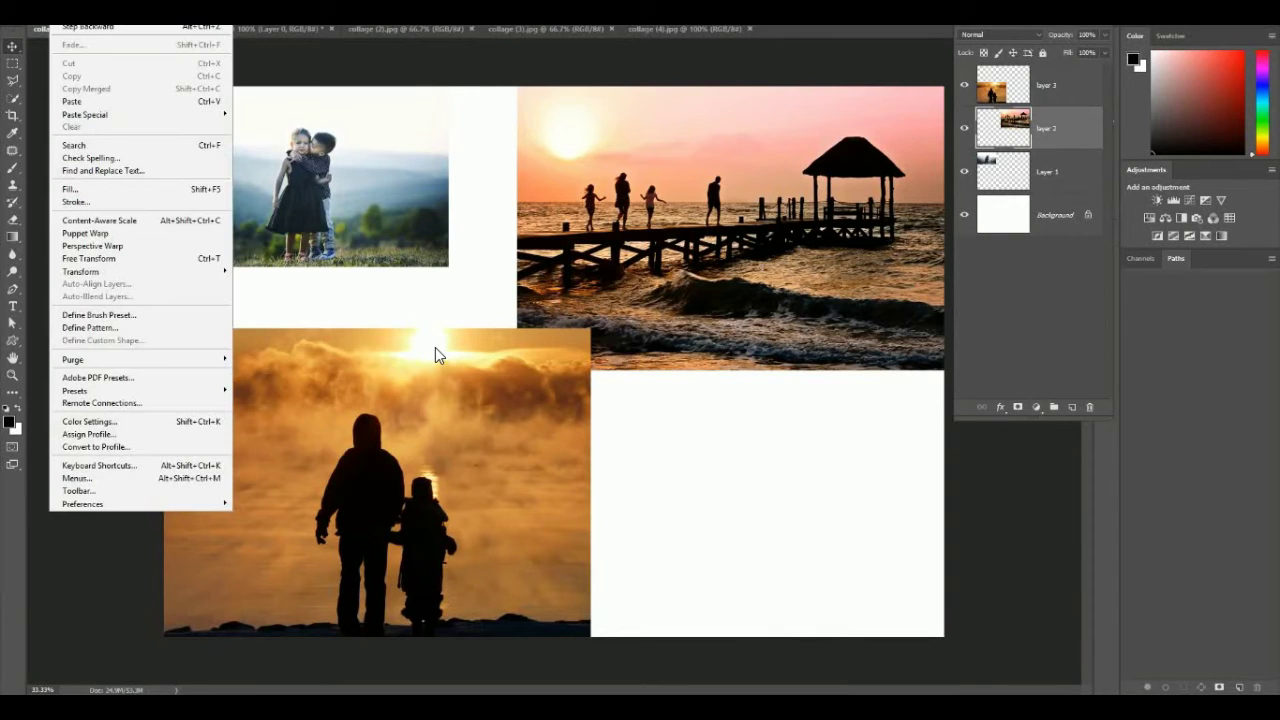
left_click(85, 102)
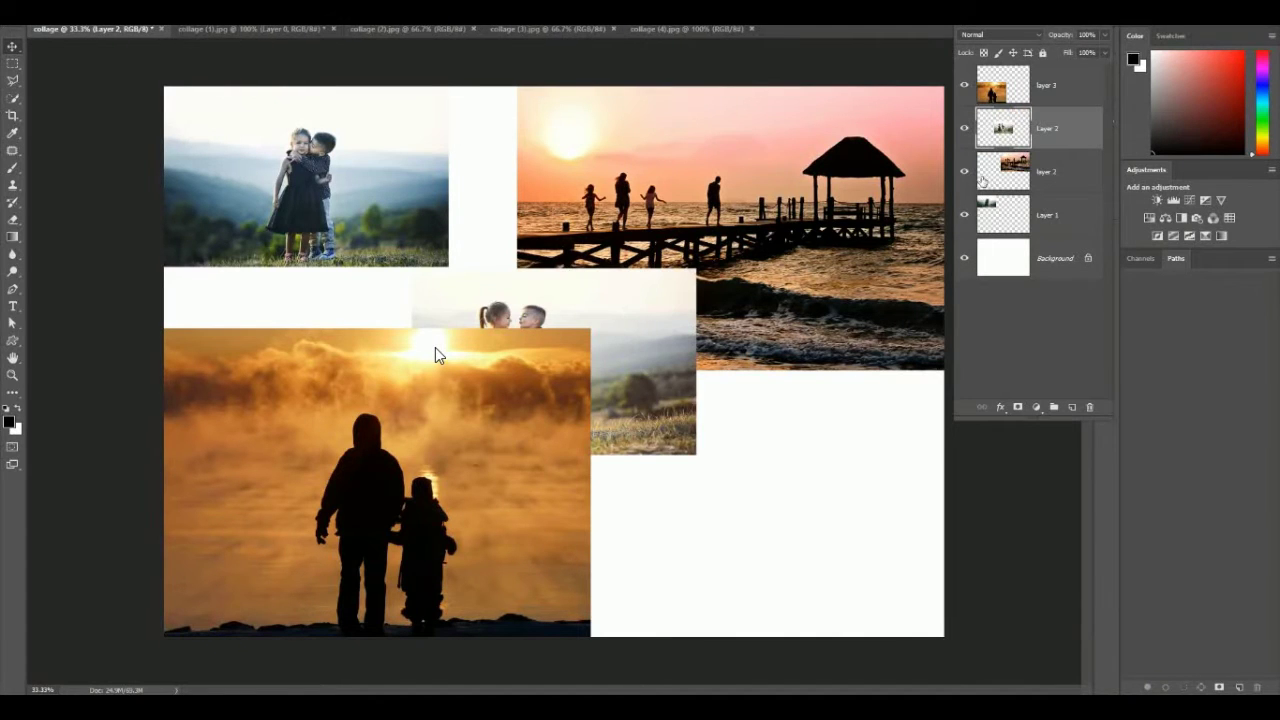
- Rename the pasted layer with the photo of the girl and boy as "layer 4"
double_click(1053, 130)
type("layer")
left_click(1060, 172)
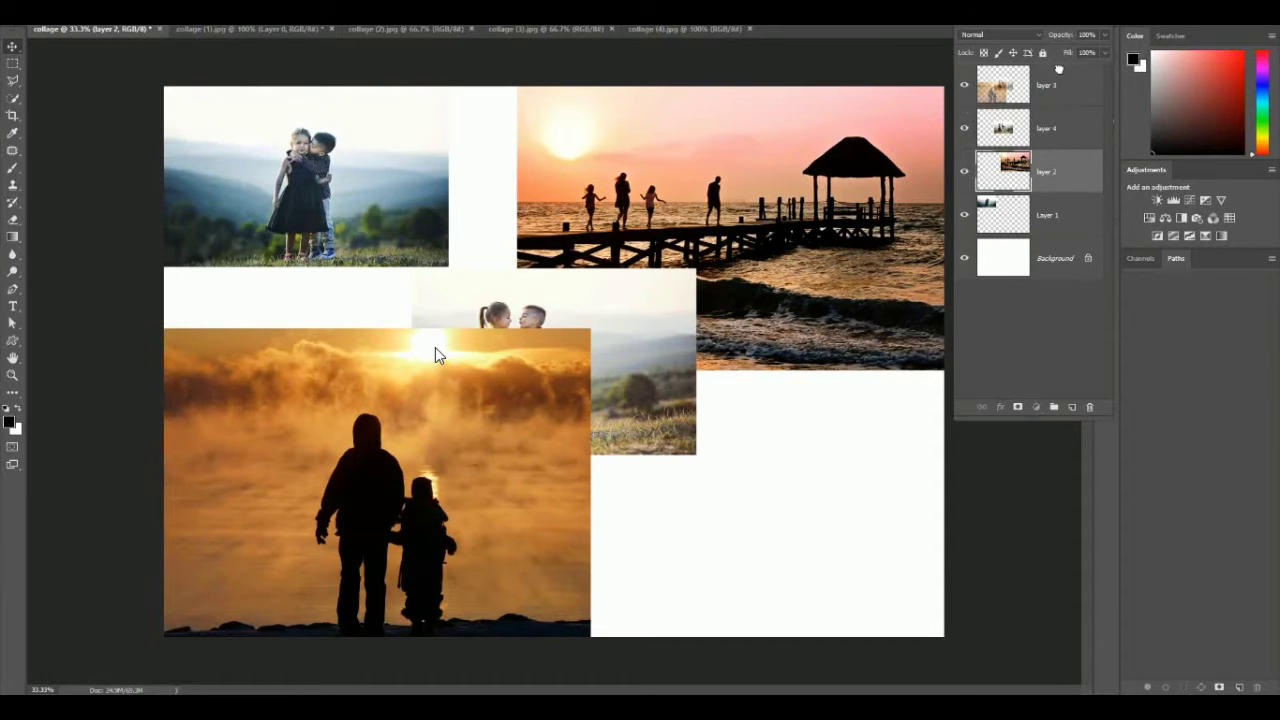
- Bring layer 4 to the top of the layer stack and place its photo in the page's lower-right corner
left_click(688, 323)
key("ctrl+shift+bracketright")
left_click_drag(604, 341, 847, 526)
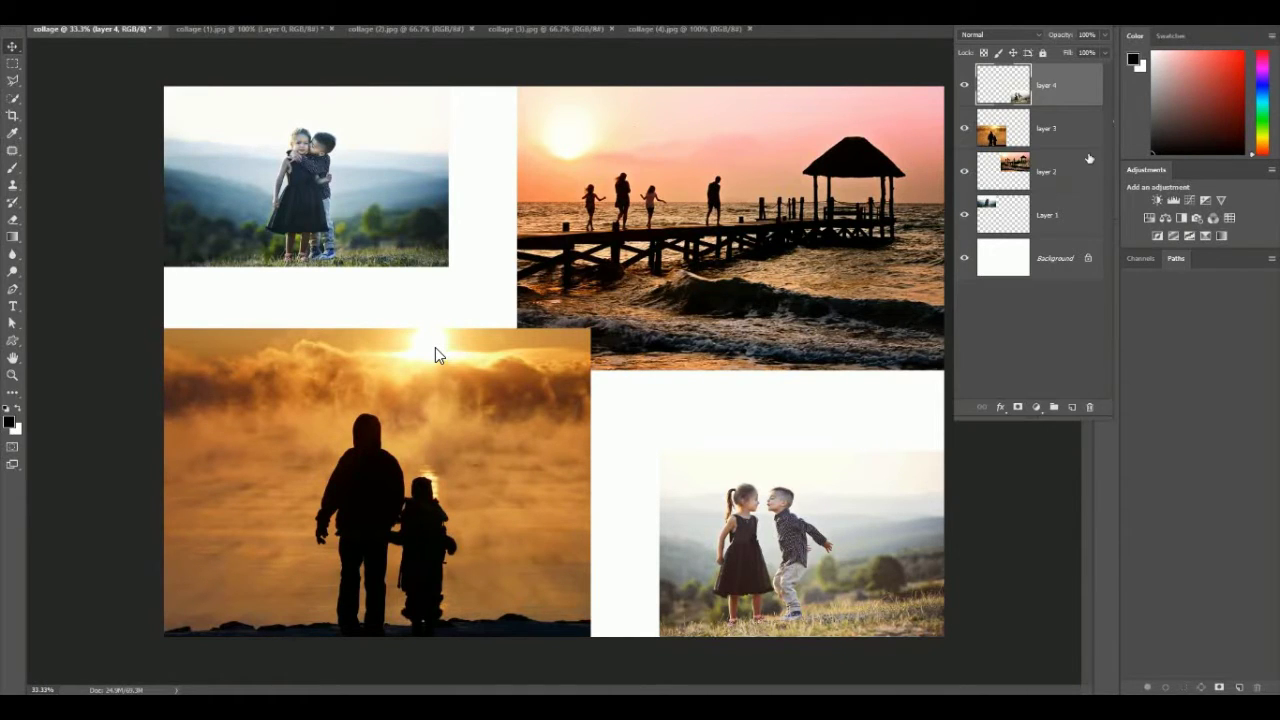
- Enlarge Layer 1's hugging children photo with Free Transform until its lower edge lines up with the pier photo's lower edge
left_click(1065, 227)
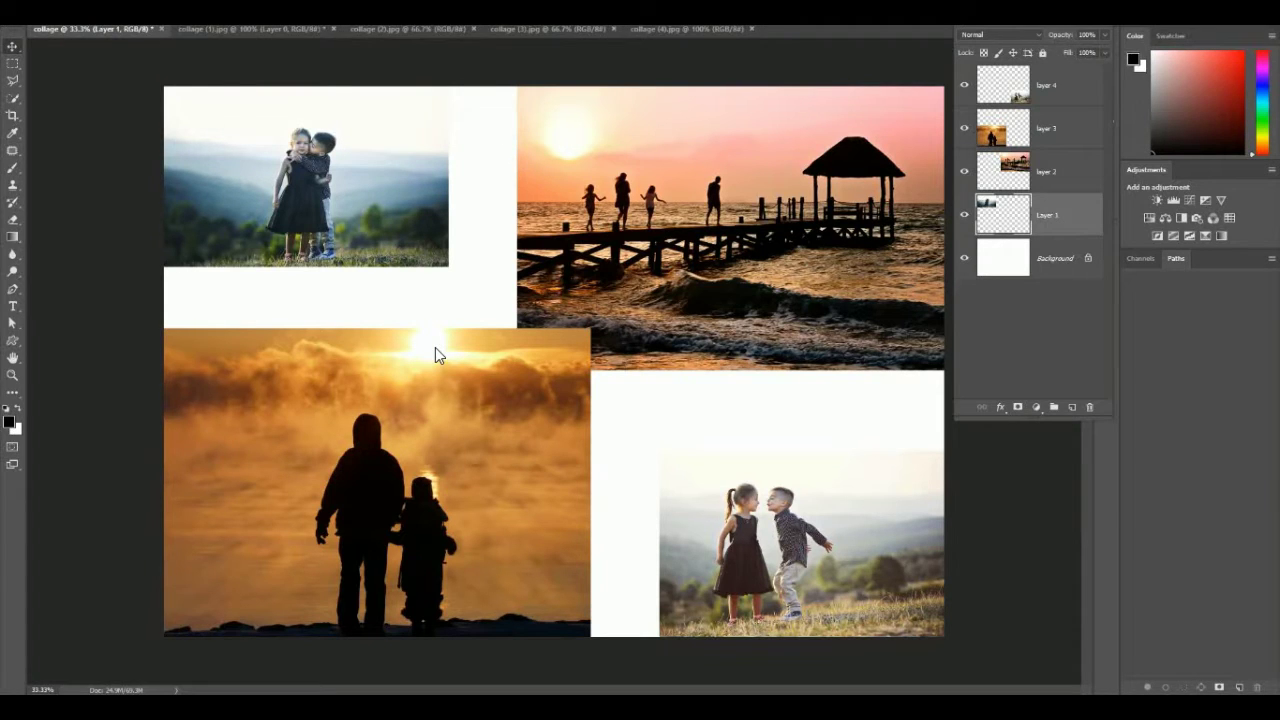
key("alt+e")
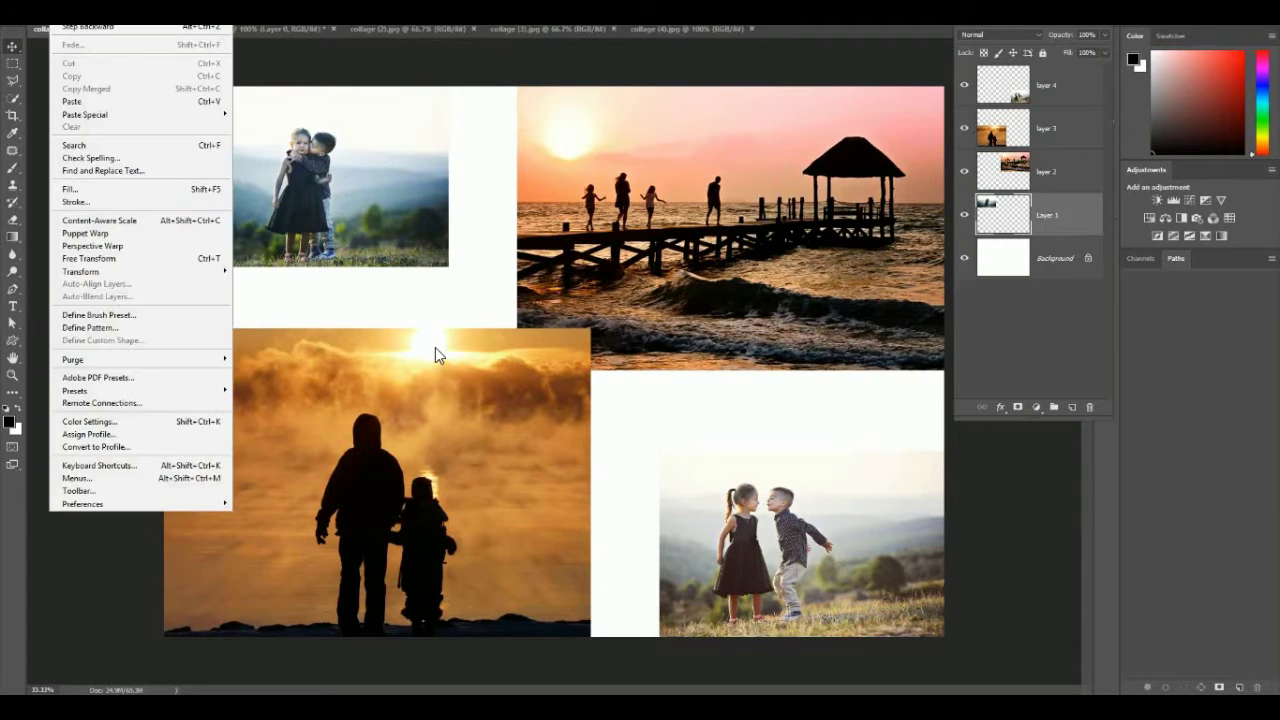
left_click(168, 260)
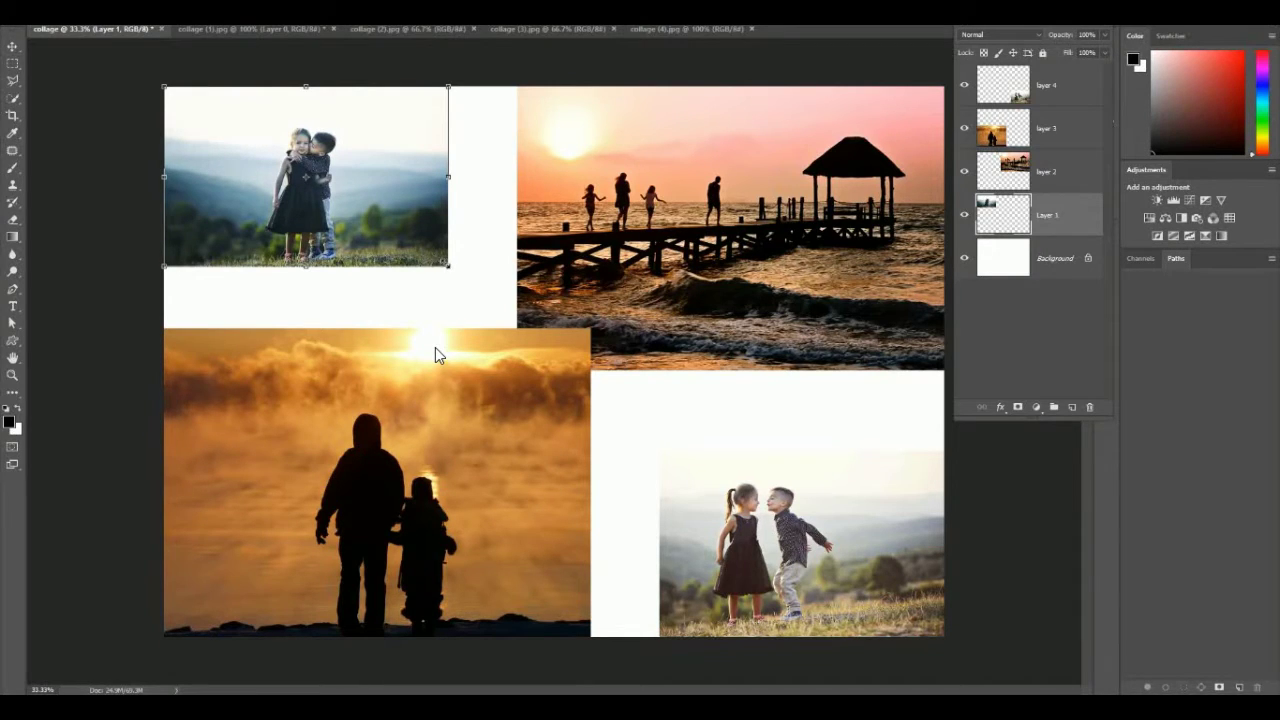
left_click_drag(457, 274, 611, 370)
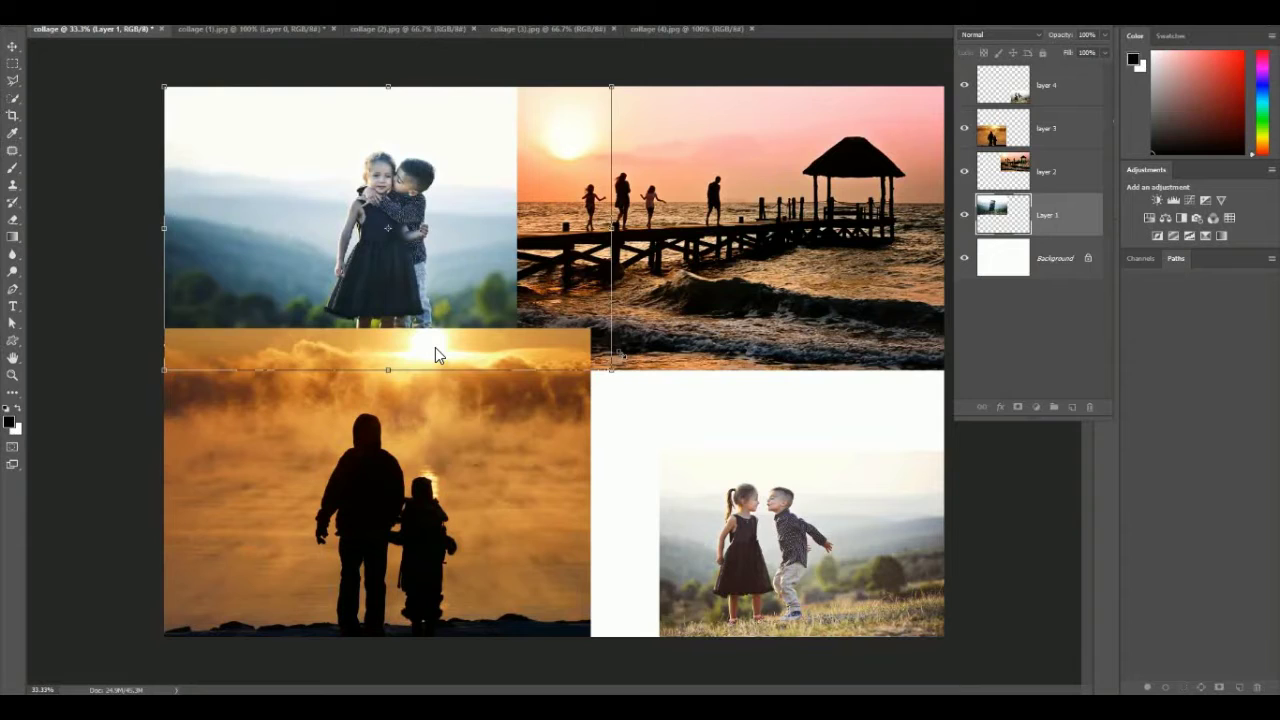
key("Return")
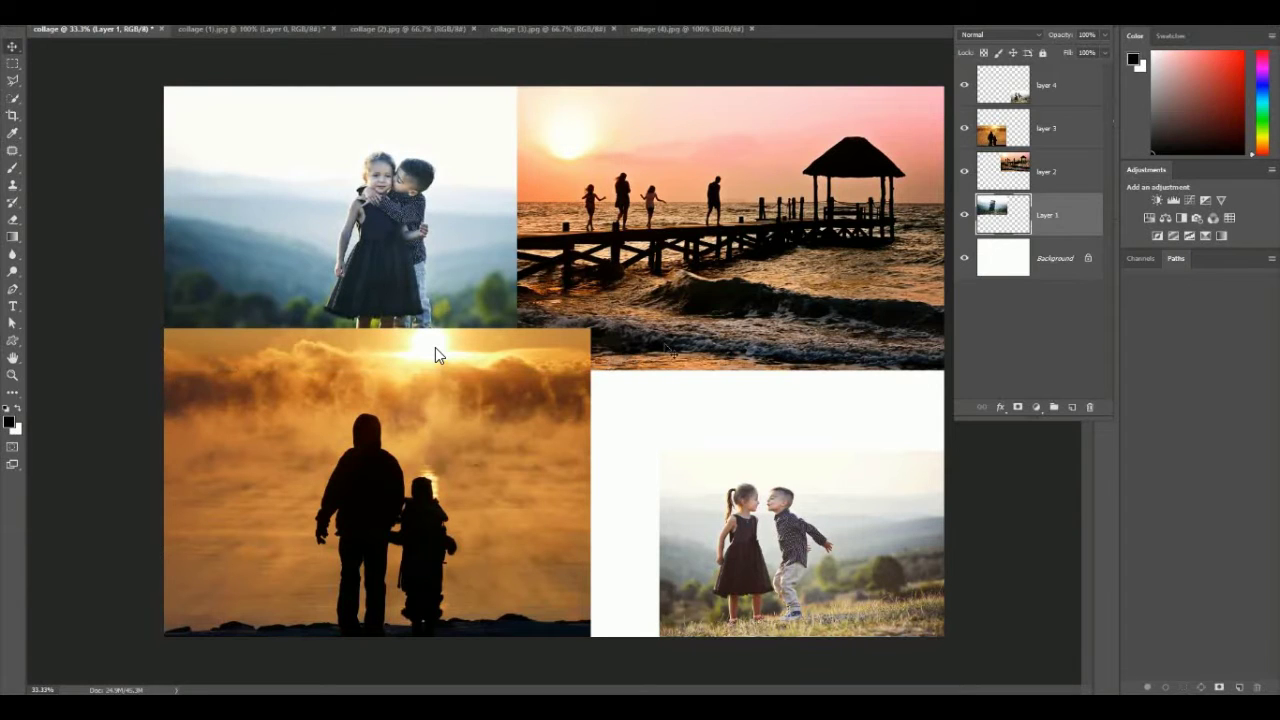
- Enlarge layer 4's photo from its upper-left corner with Free Transform until it reaches the pier photo's lower edge
left_click(1072, 94)
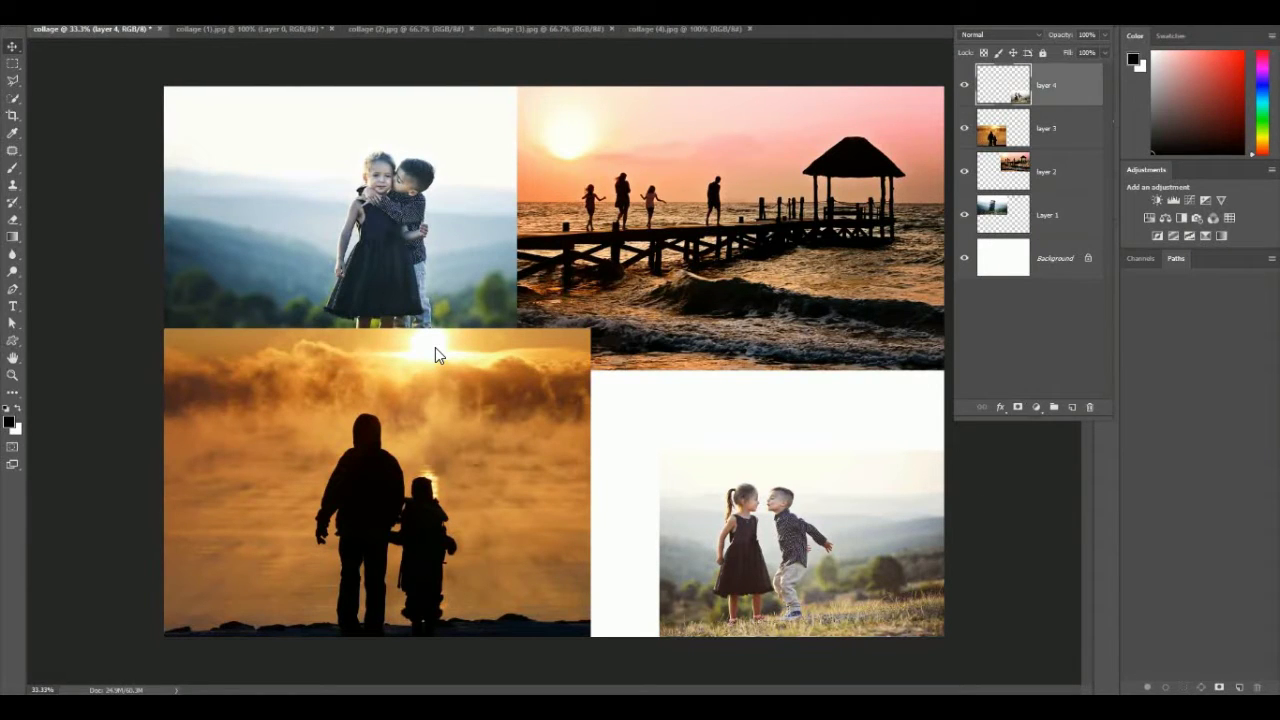
left_click(60, 28)
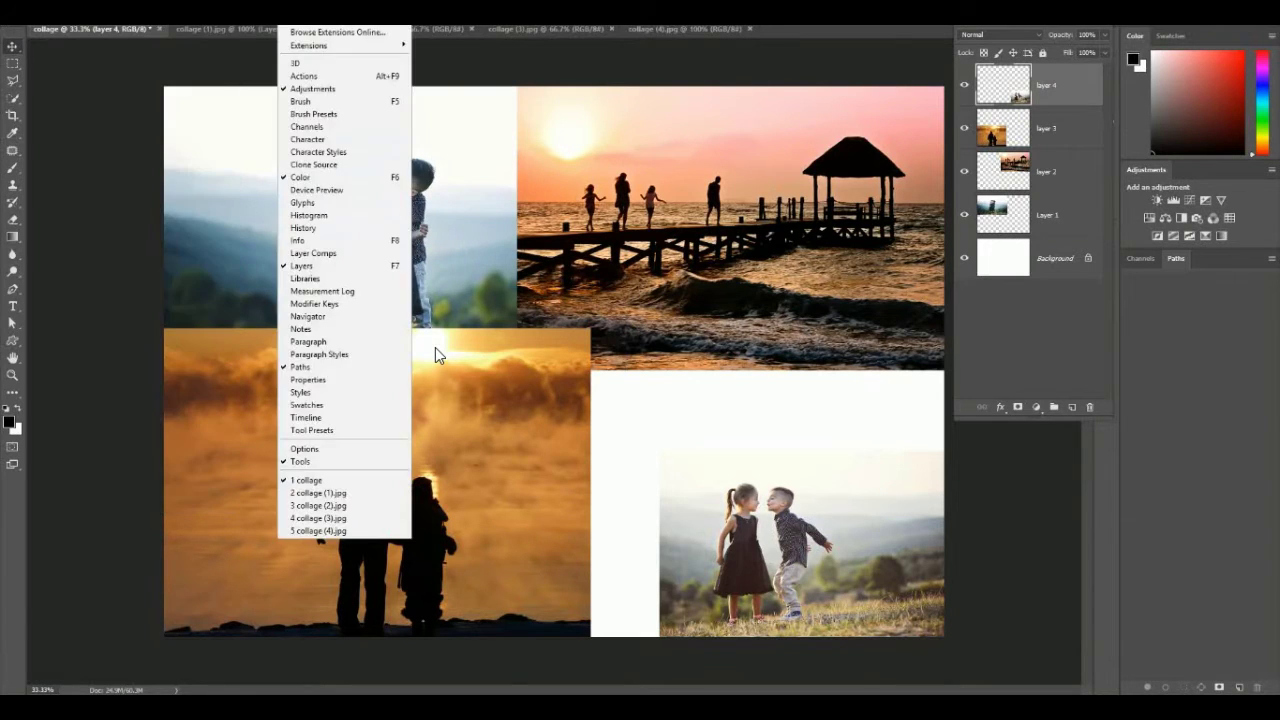
key("Escape")
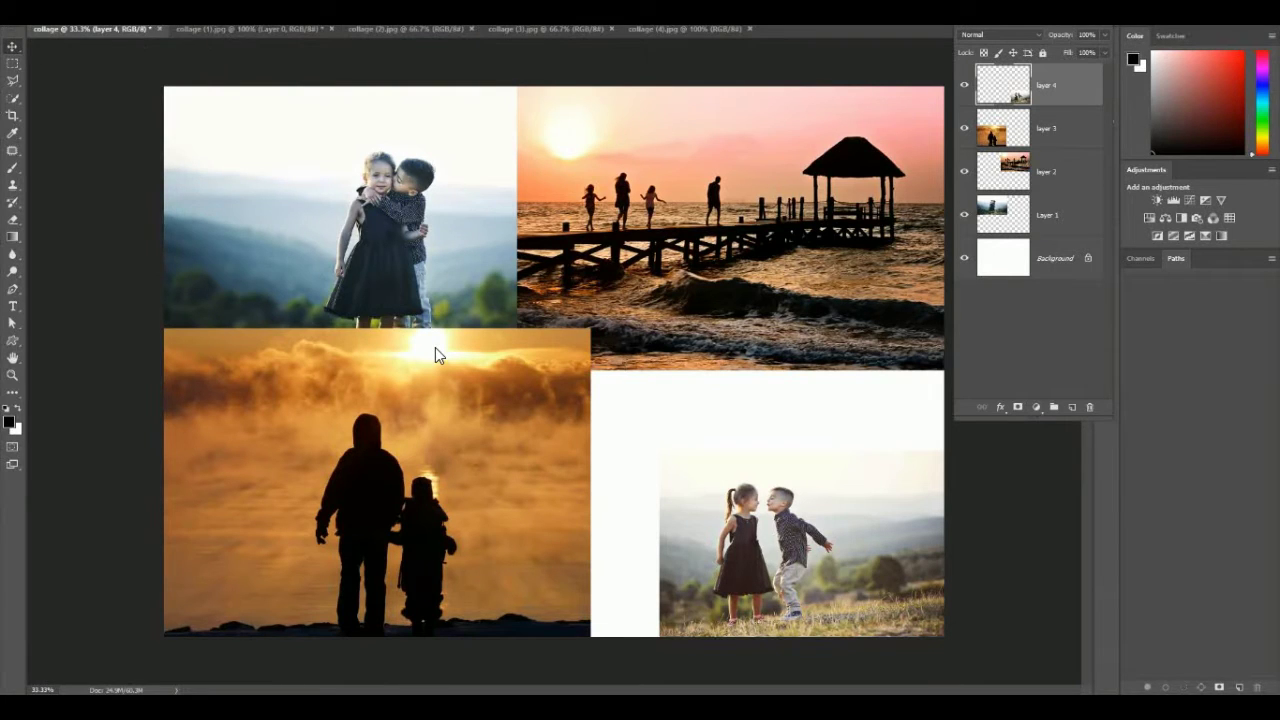
key("ctrl+t")
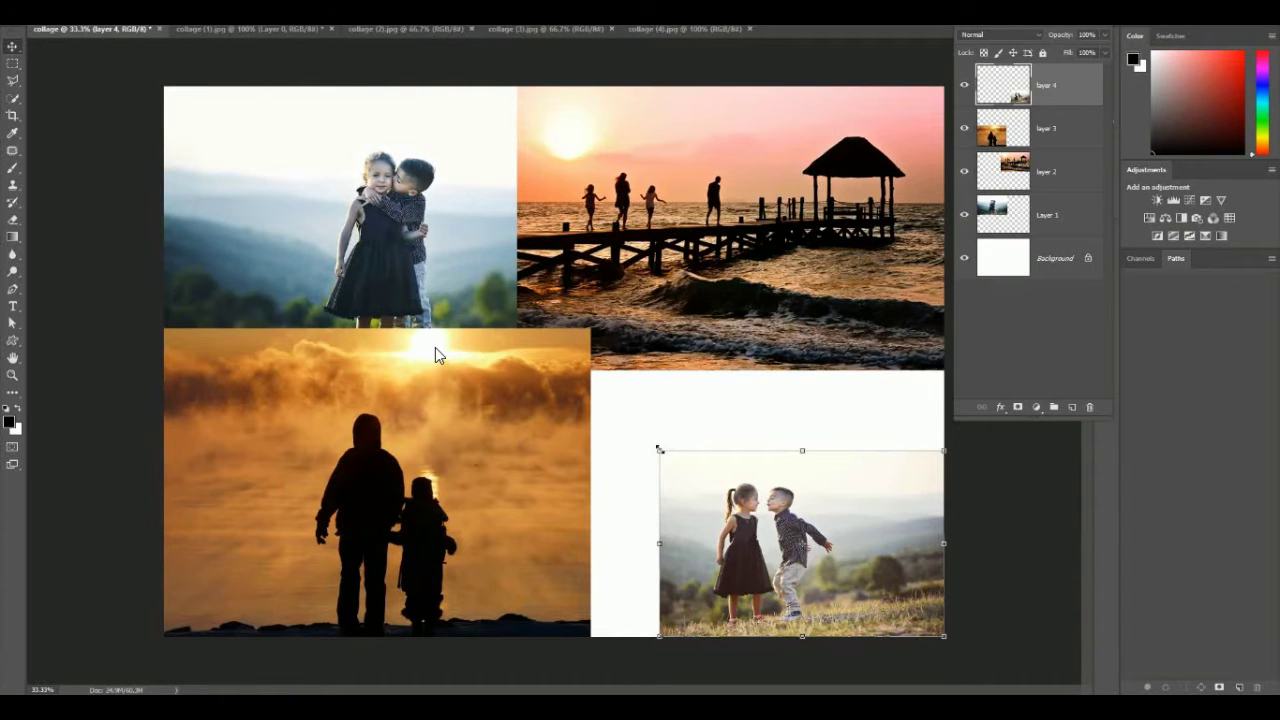
left_click_drag(659, 450, 543, 360)
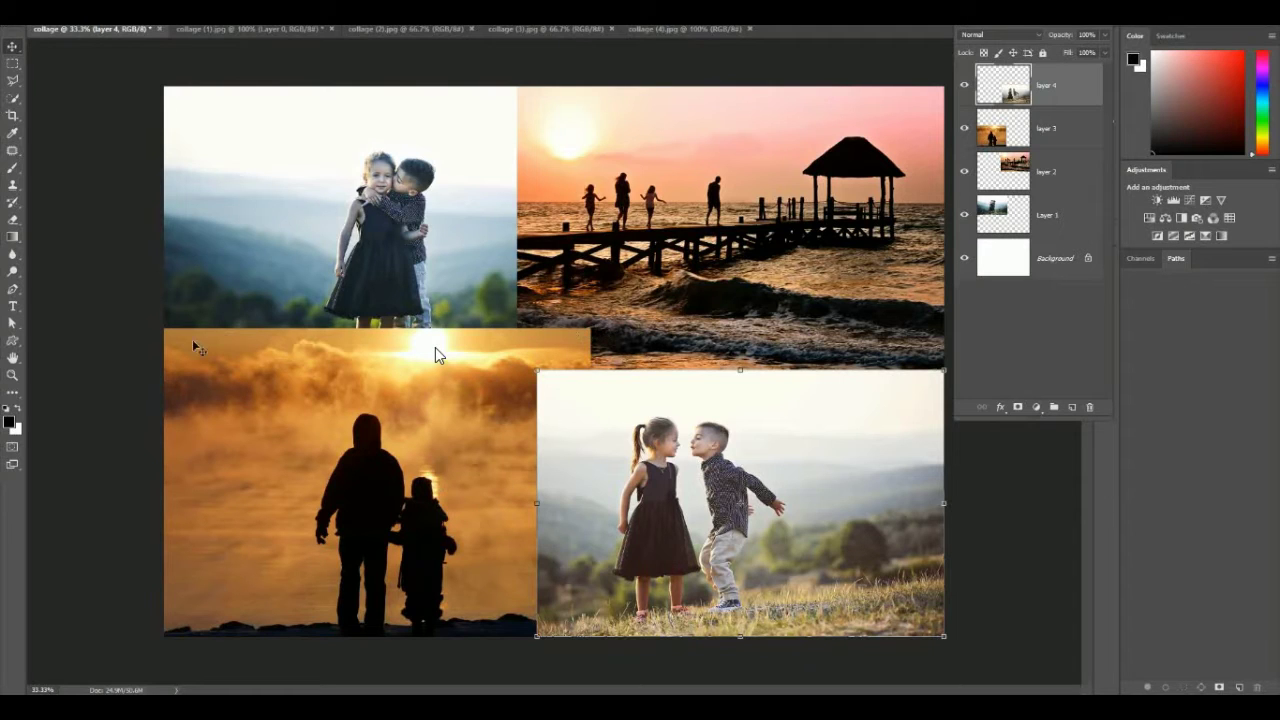
- Move layer 3 beneath Layer 1 in the stack so the hugging children photo overlaps the silhouette photo
left_click(1058, 140)
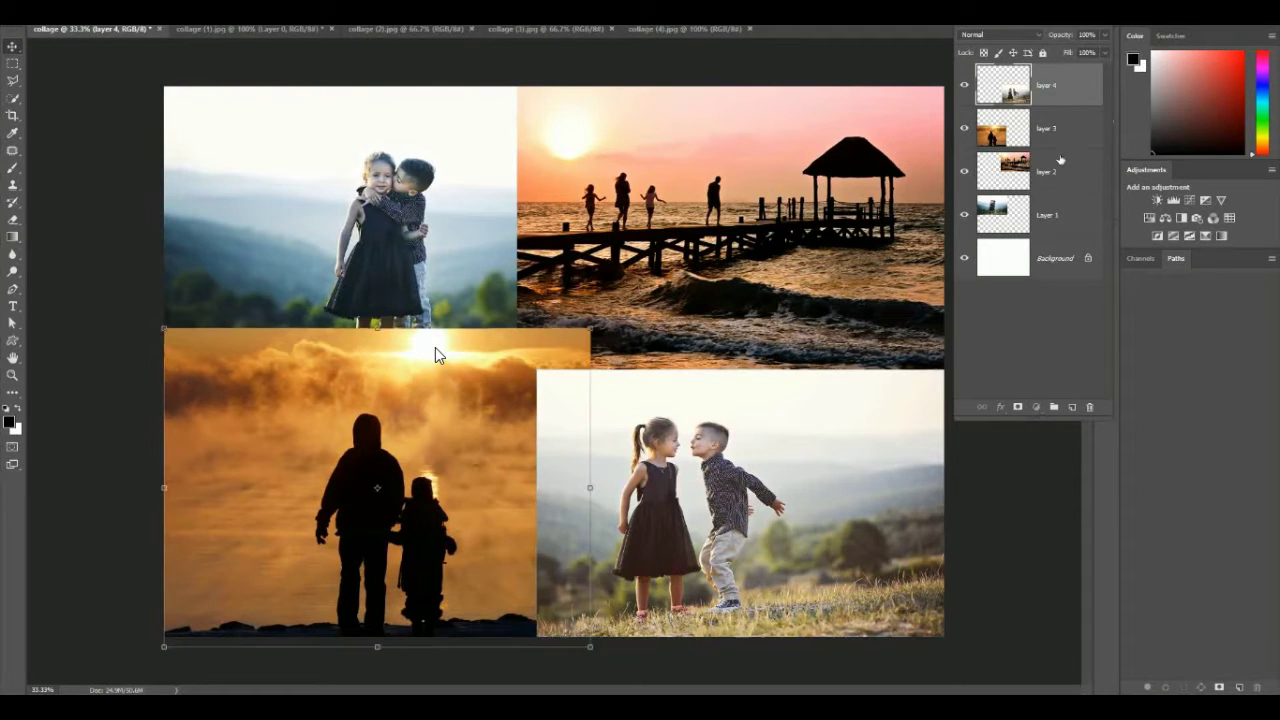
left_click_drag(1058, 133, 1070, 236)
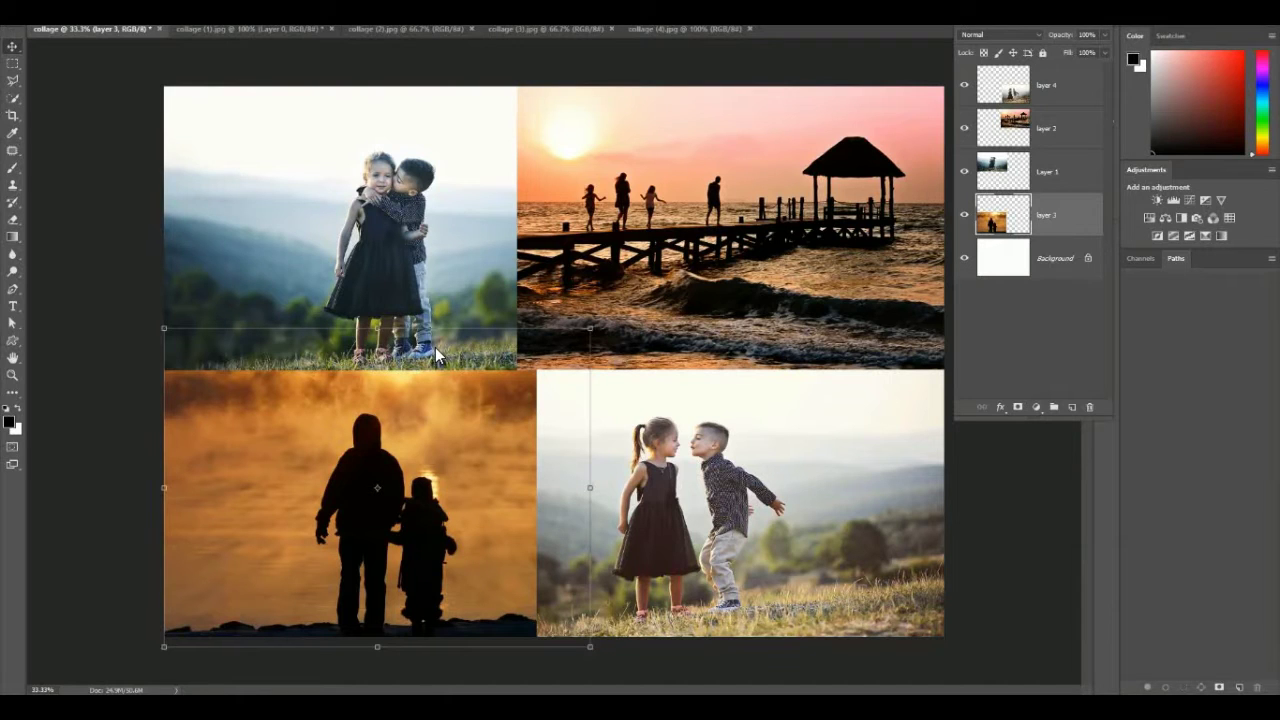
key("Return")
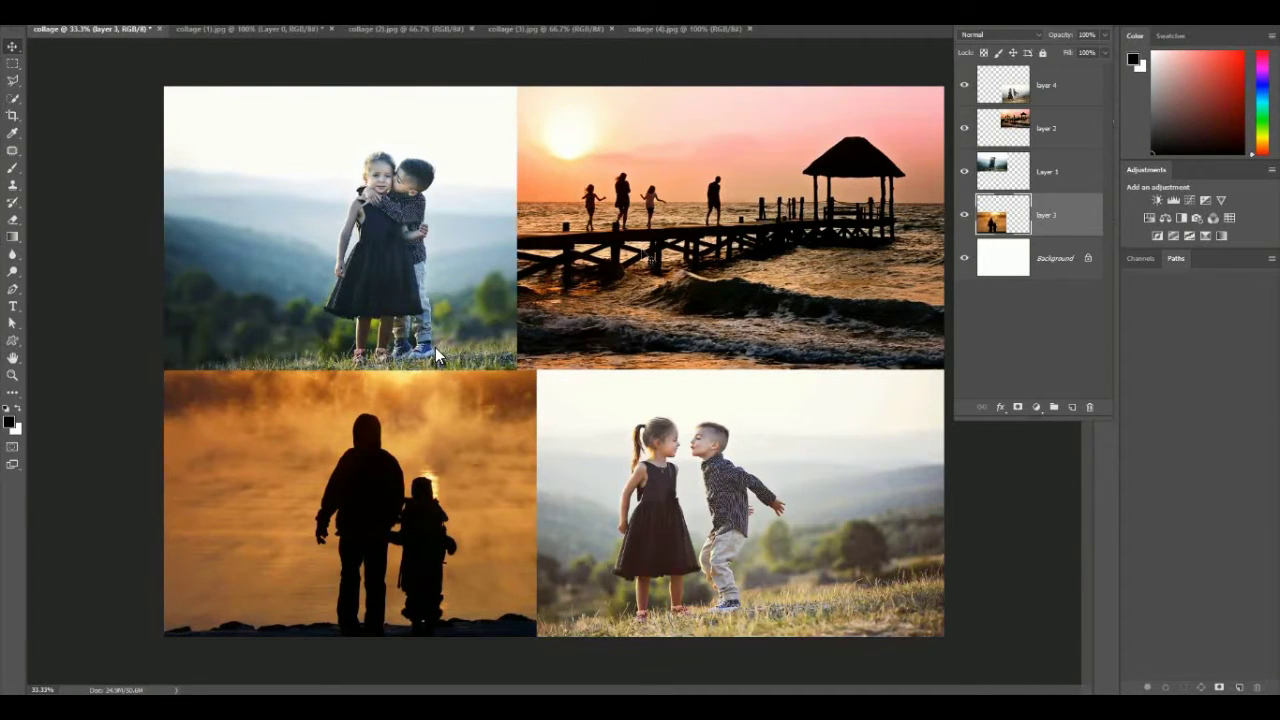
- Shift layer 2's pier photo slightly to the right so its left edge lines up with the photo below it
left_click(1058, 130)
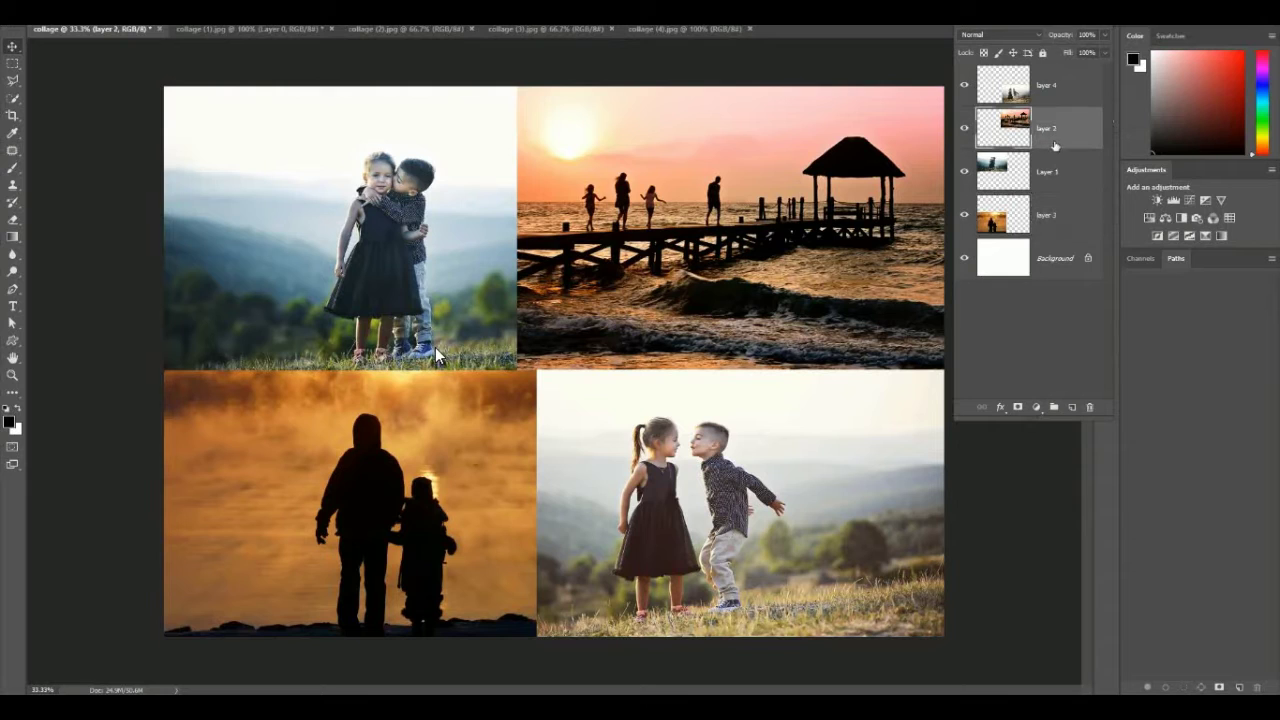
mouse_move(617, 236)
left_mouse_down()
mouse_move(647, 235)
mouse_move(636, 233)
left_mouse_up()
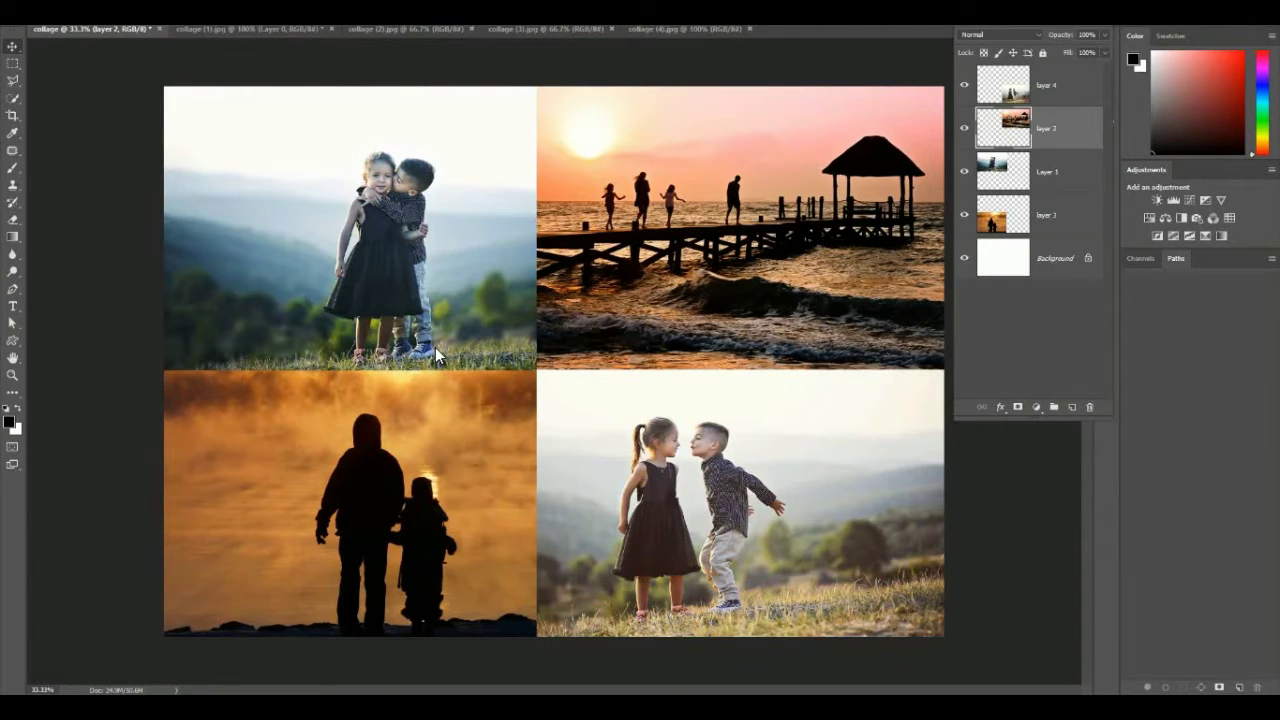
key("alt+e")
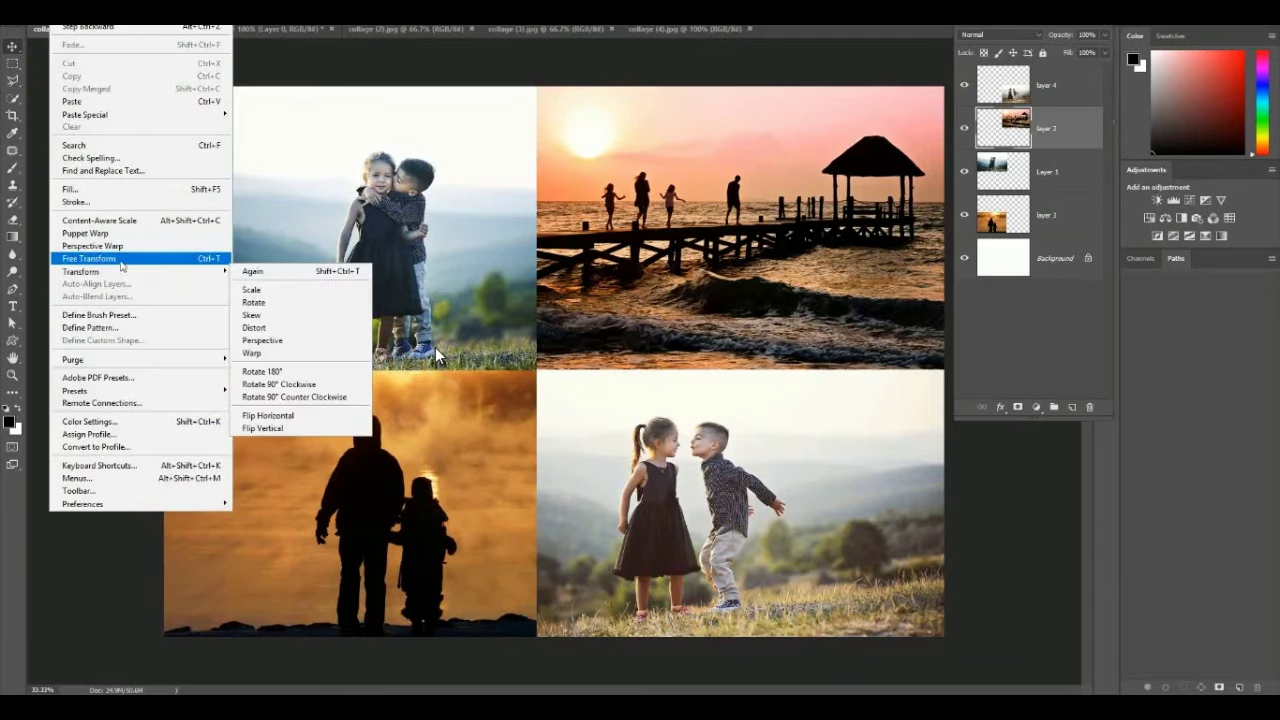
mouse_move(124, 272)
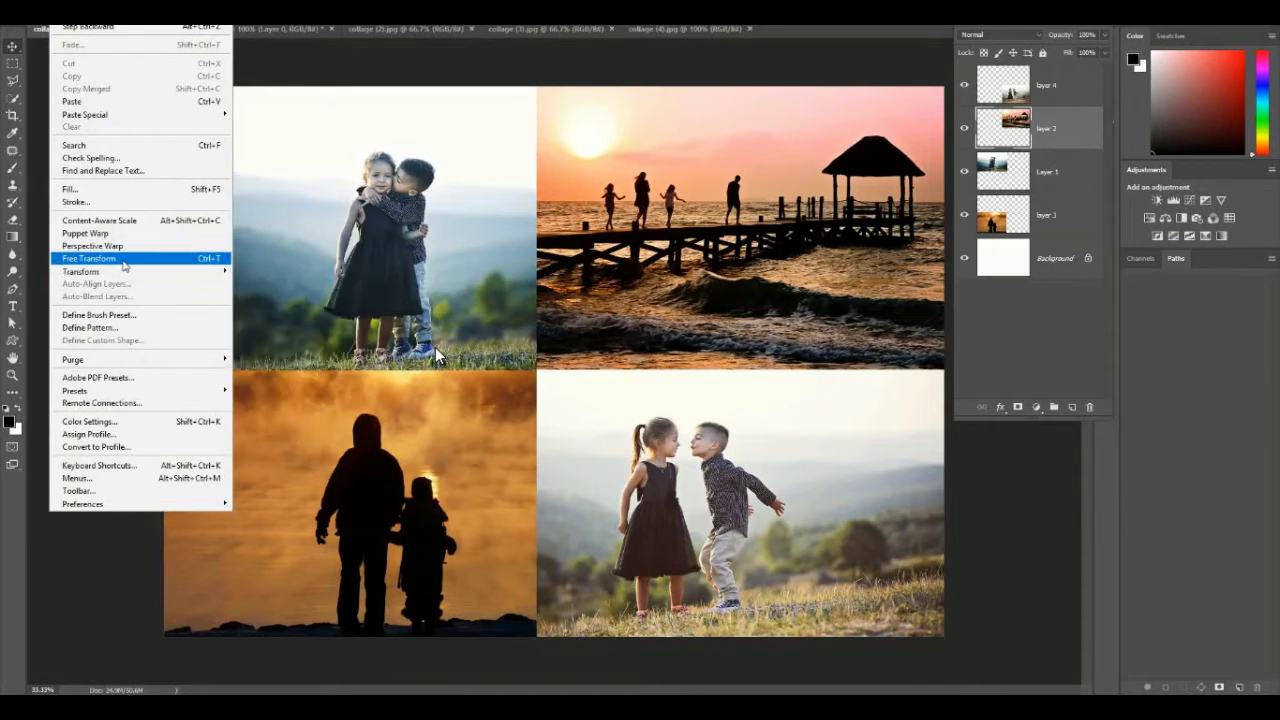
left_click(351, 59)
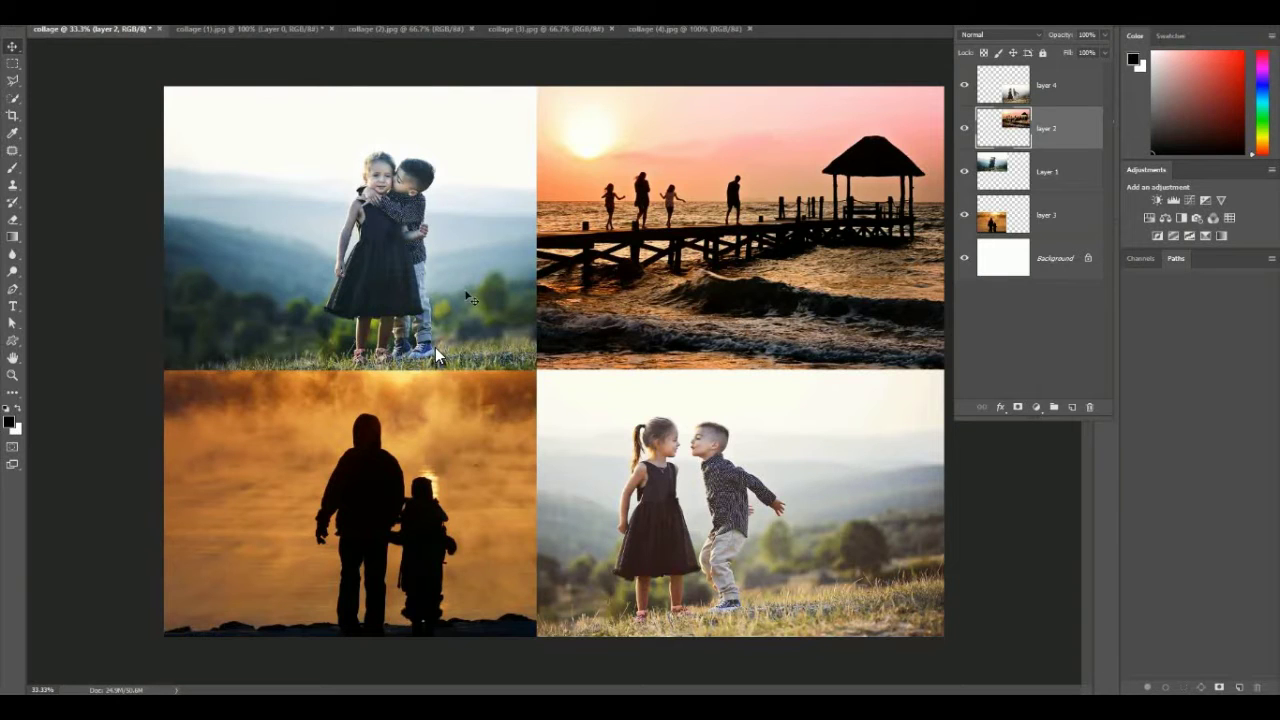
- Open the Collage PSD file and decline creating a new library from its assets
left_click(40, 14)
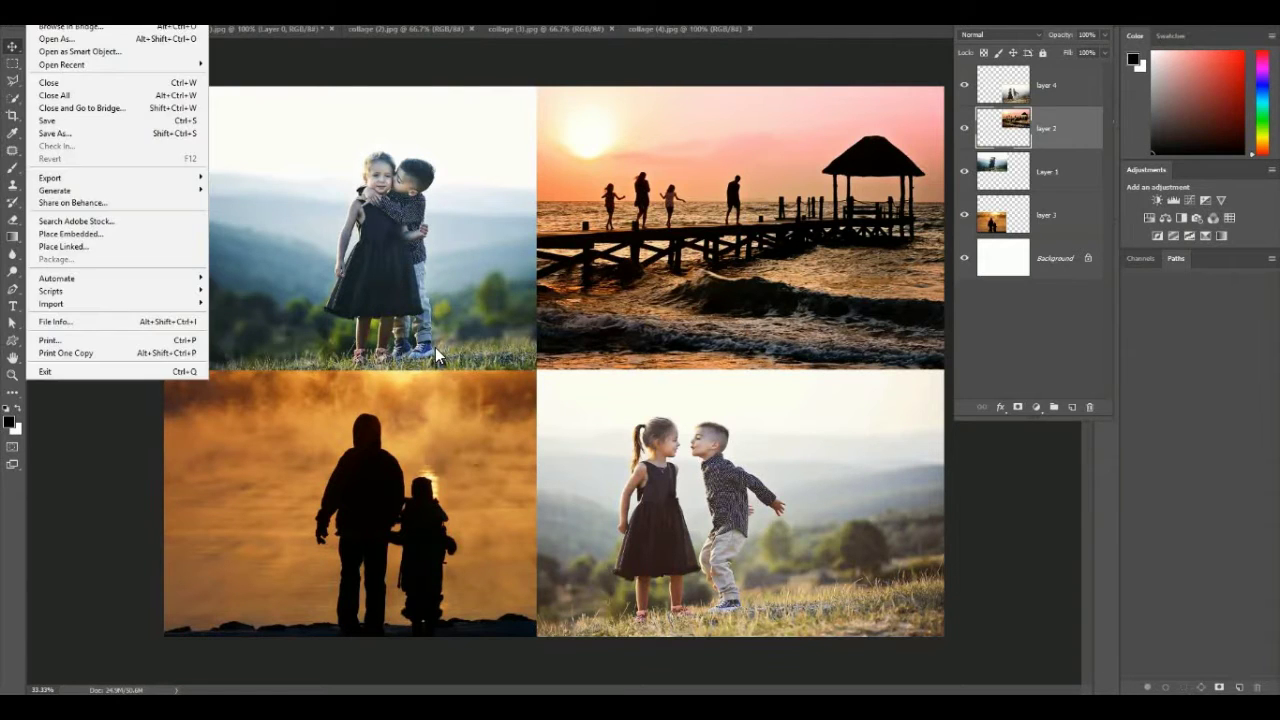
left_click(58, 14)
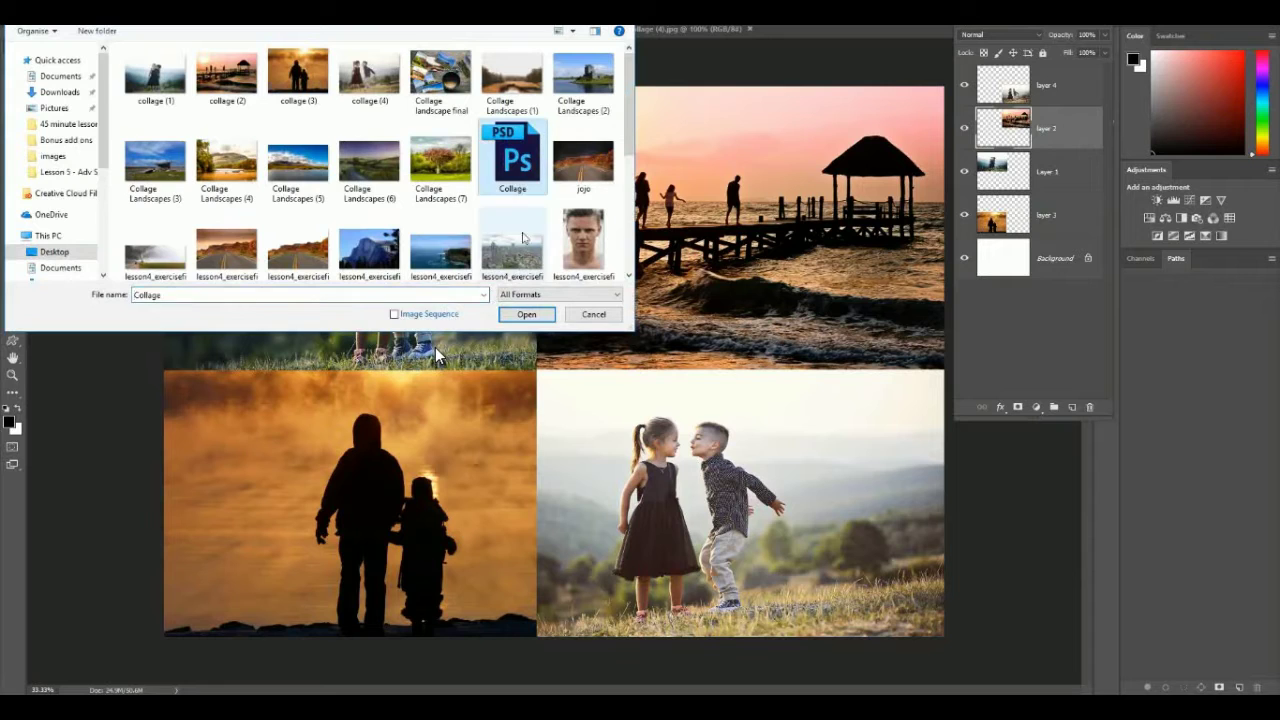
left_click(527, 314)
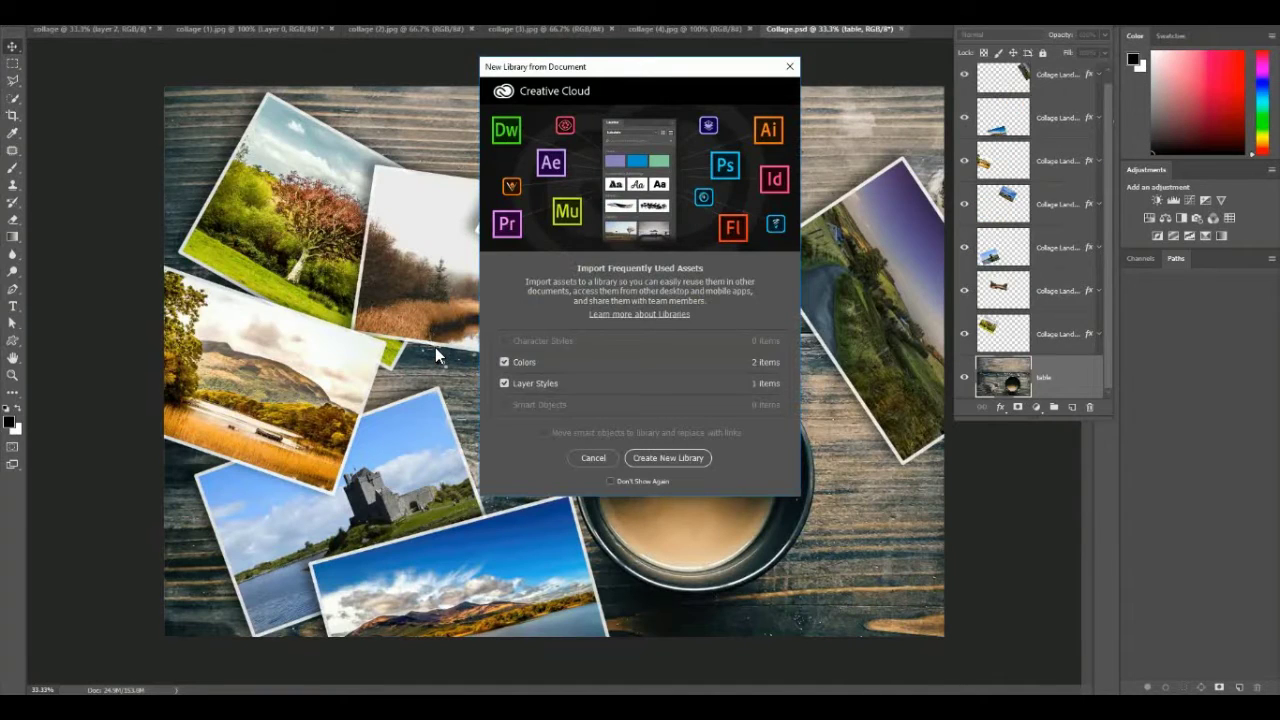
left_click(593, 457)
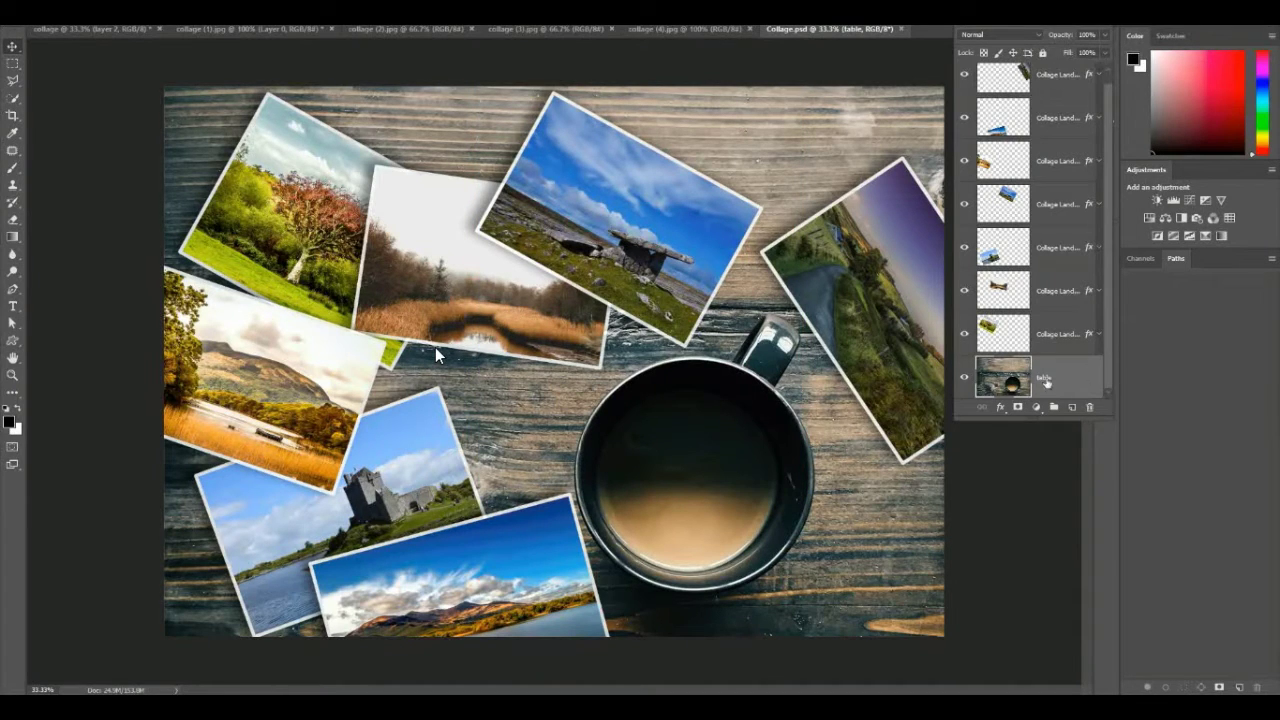
- Examine how Collage.psd is built by selecting its photo layers and briefly hiding the country road and stone dolmen photos
left_click(1058, 336)
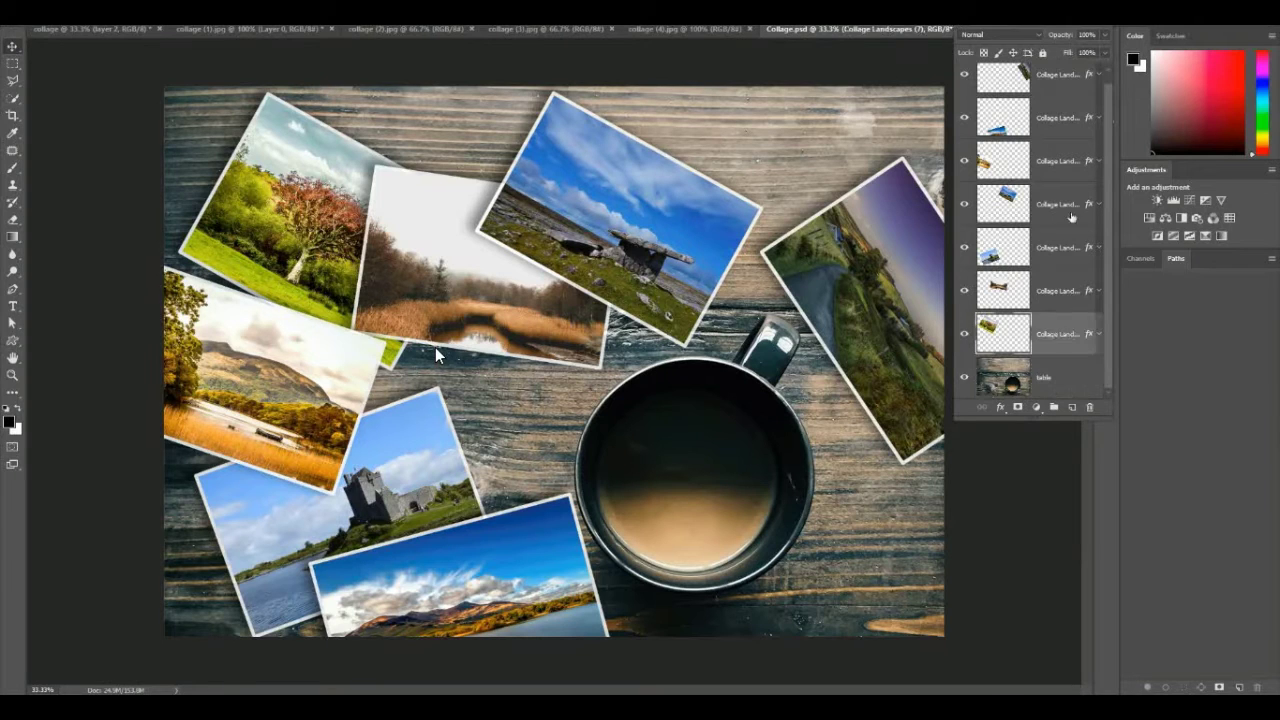
left_click(1056, 294)
left_click(1044, 245)
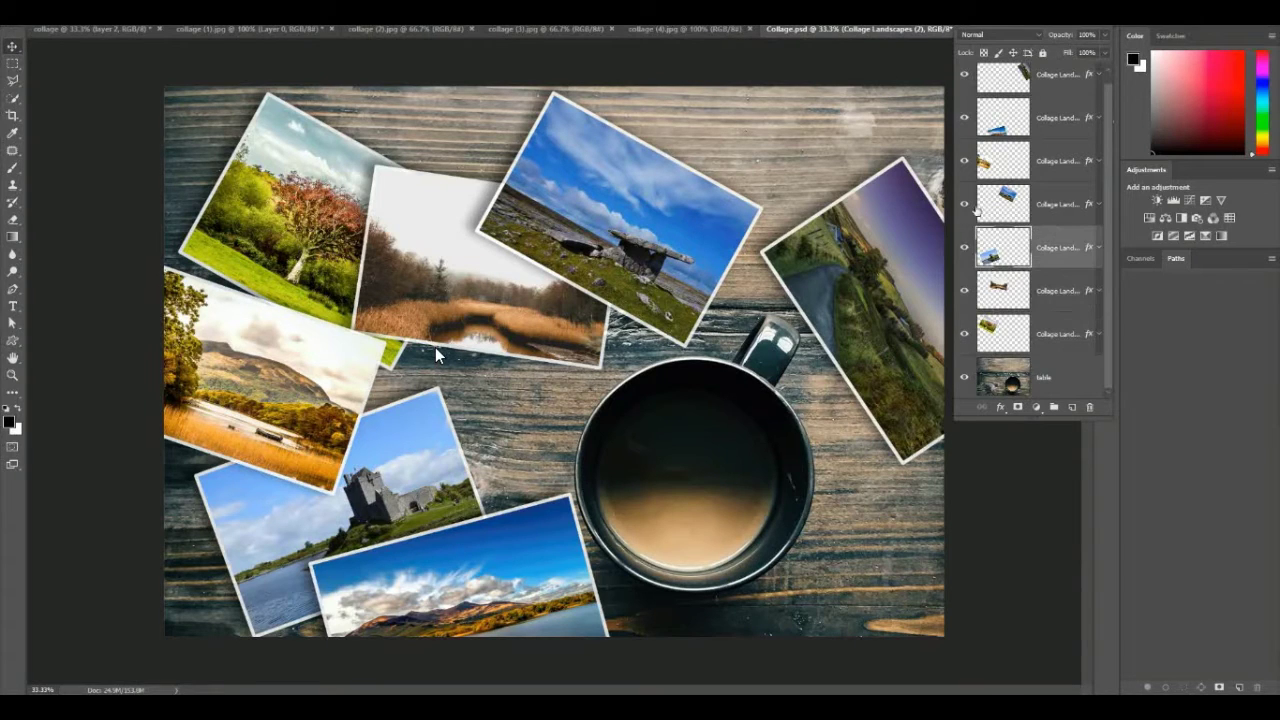
left_click(1050, 164)
scroll(1082, 117, "up", 1)
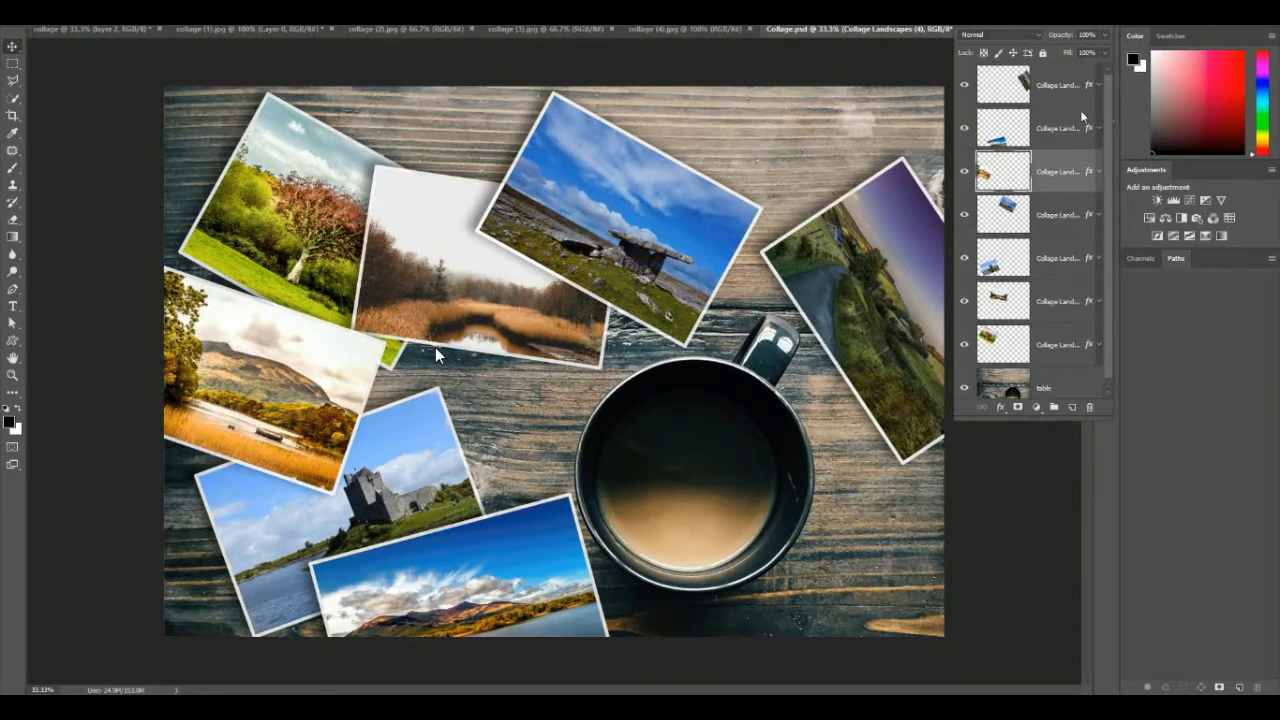
left_click(963, 87)
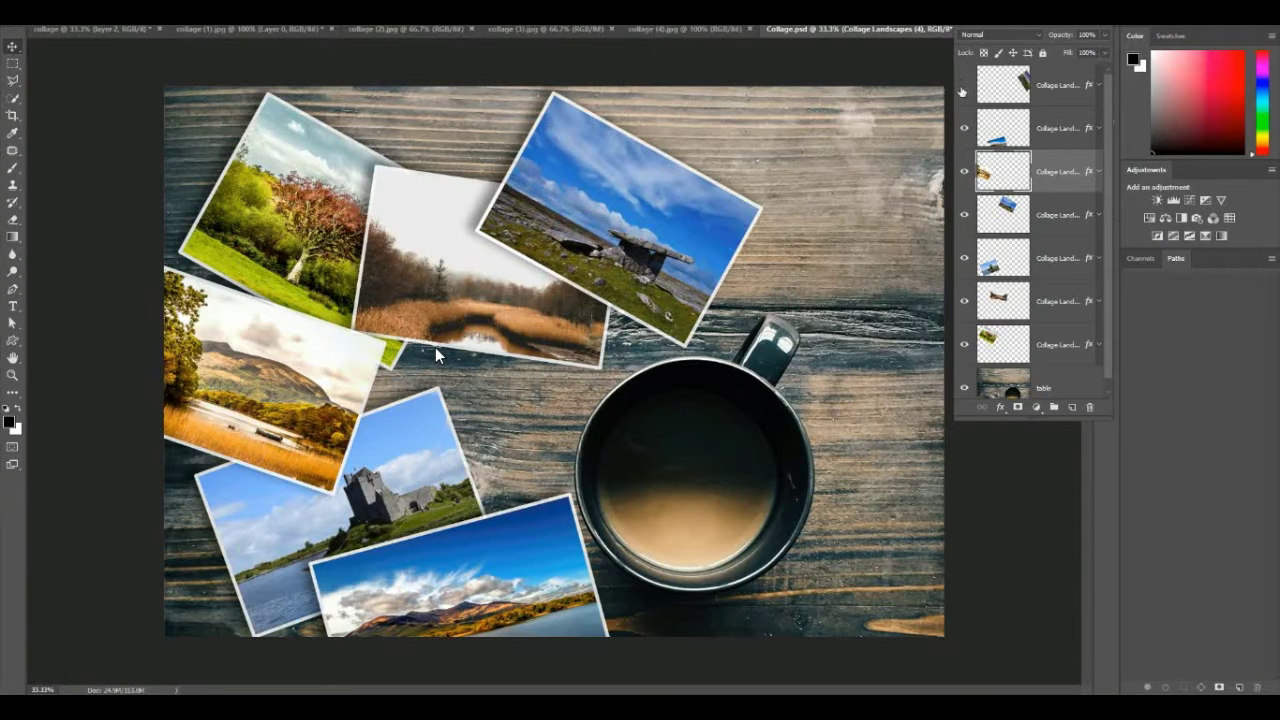
left_click(963, 87)
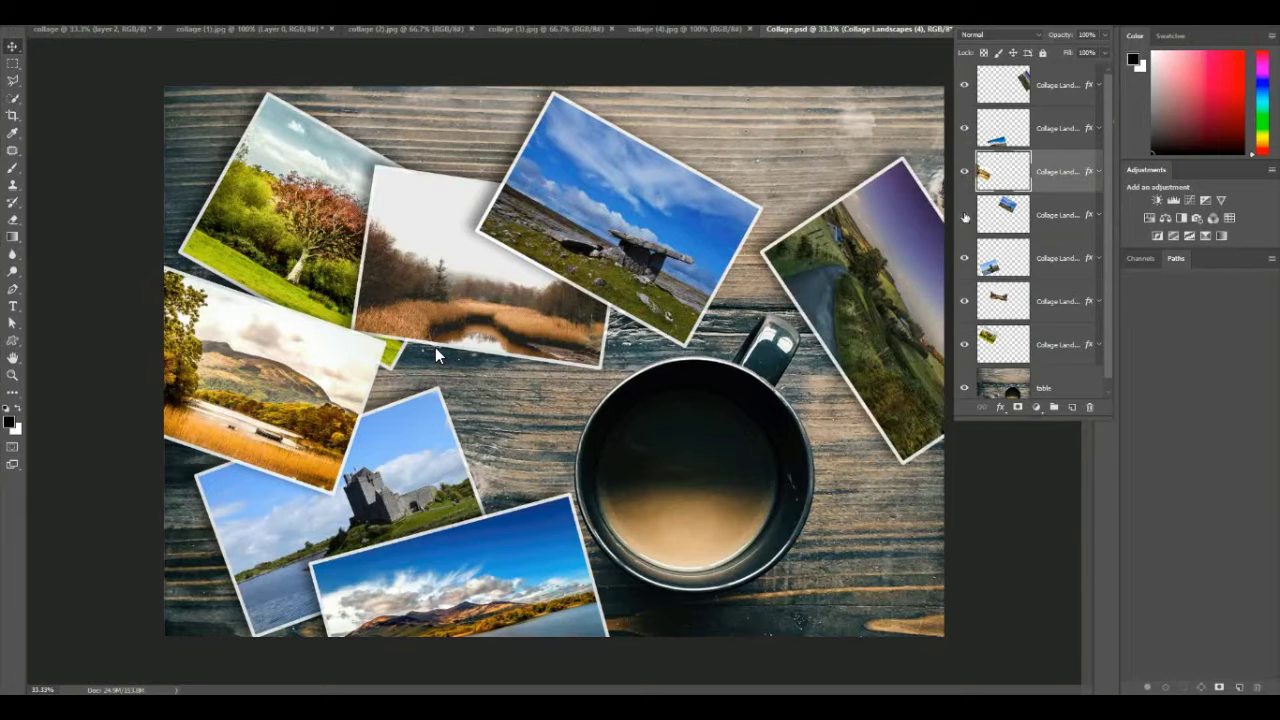
left_click(964, 217)
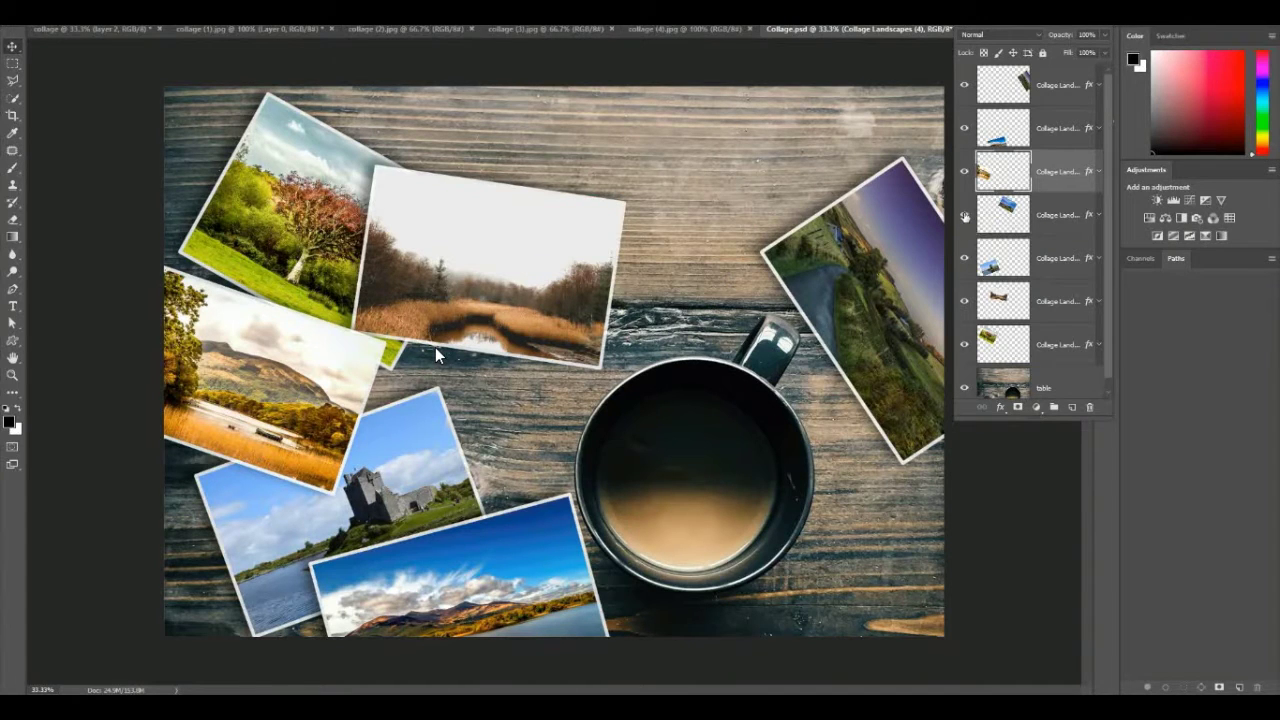
left_click(964, 215)
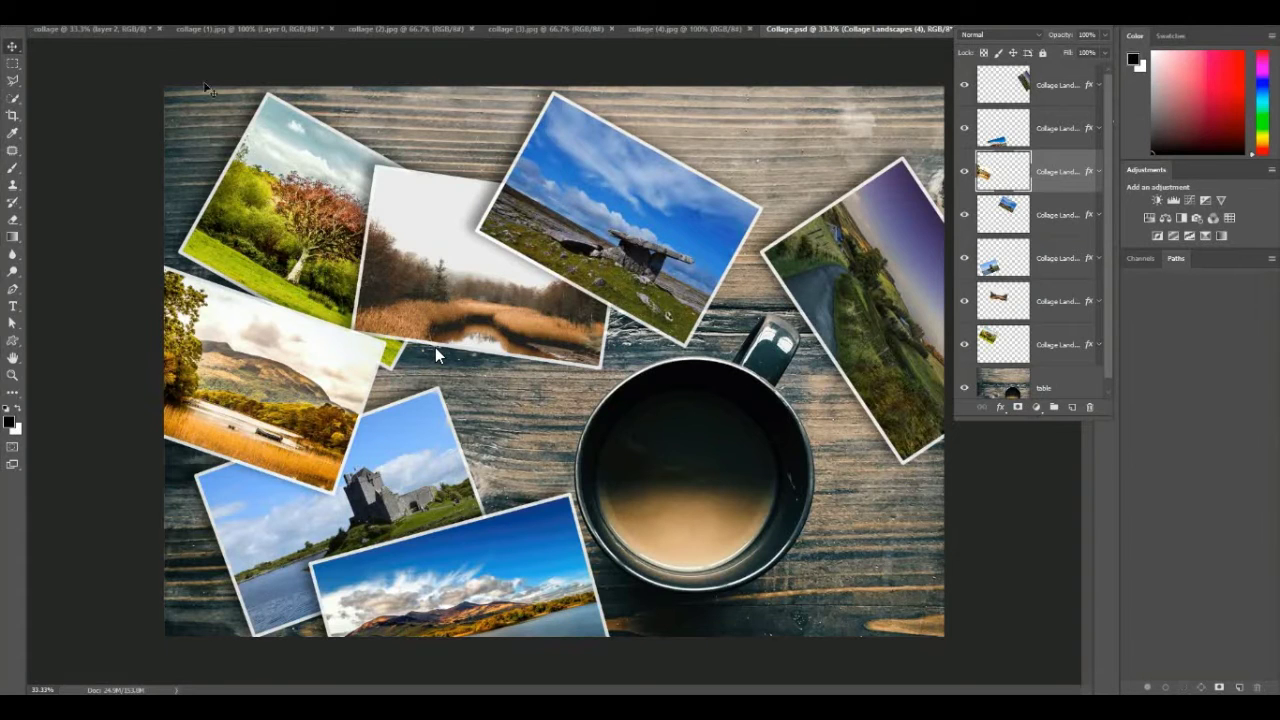
- Compare the four-photo collage document with the finished Collage.psd, ending on the four-photo collage
left_click(75, 29)
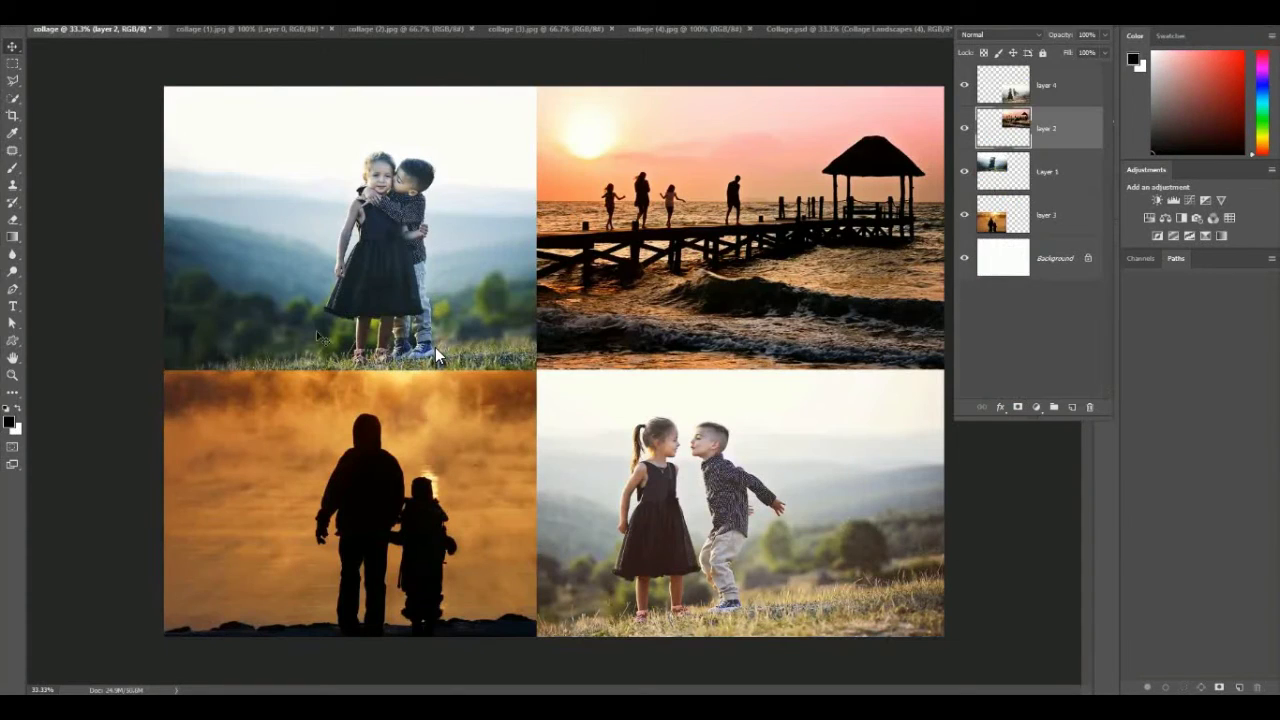
left_click(820, 28)
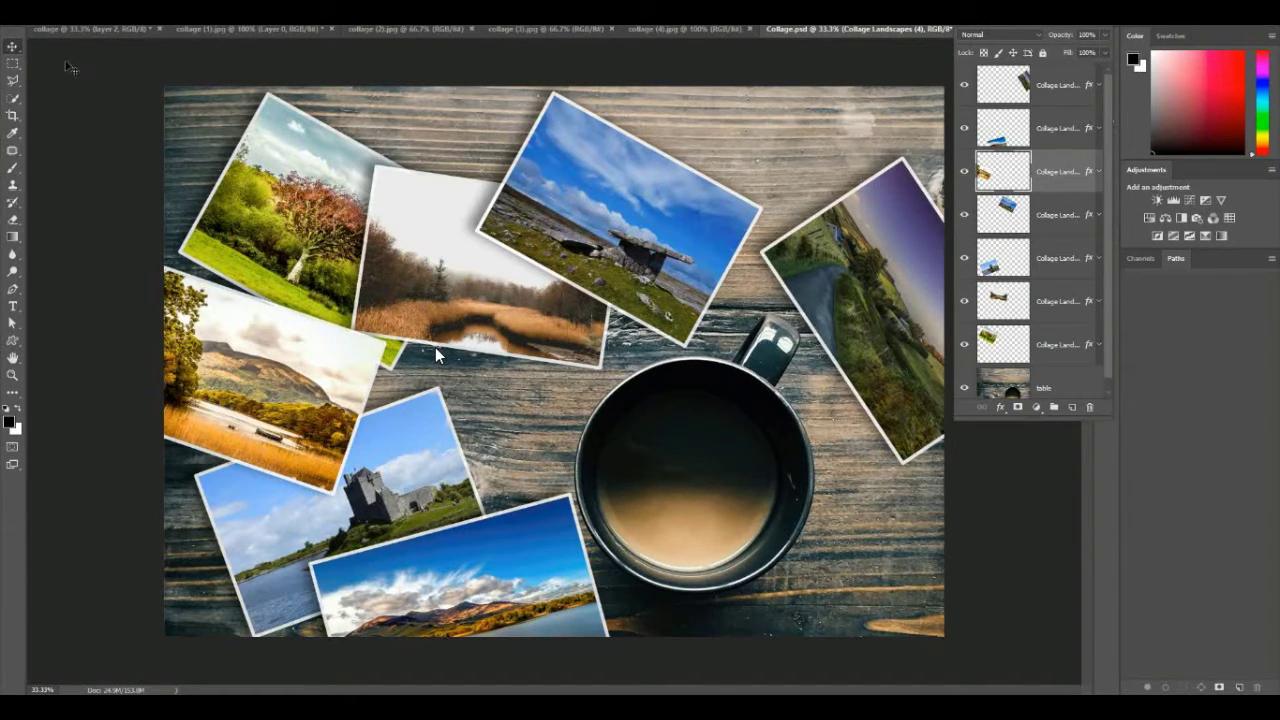
left_click(92, 29)
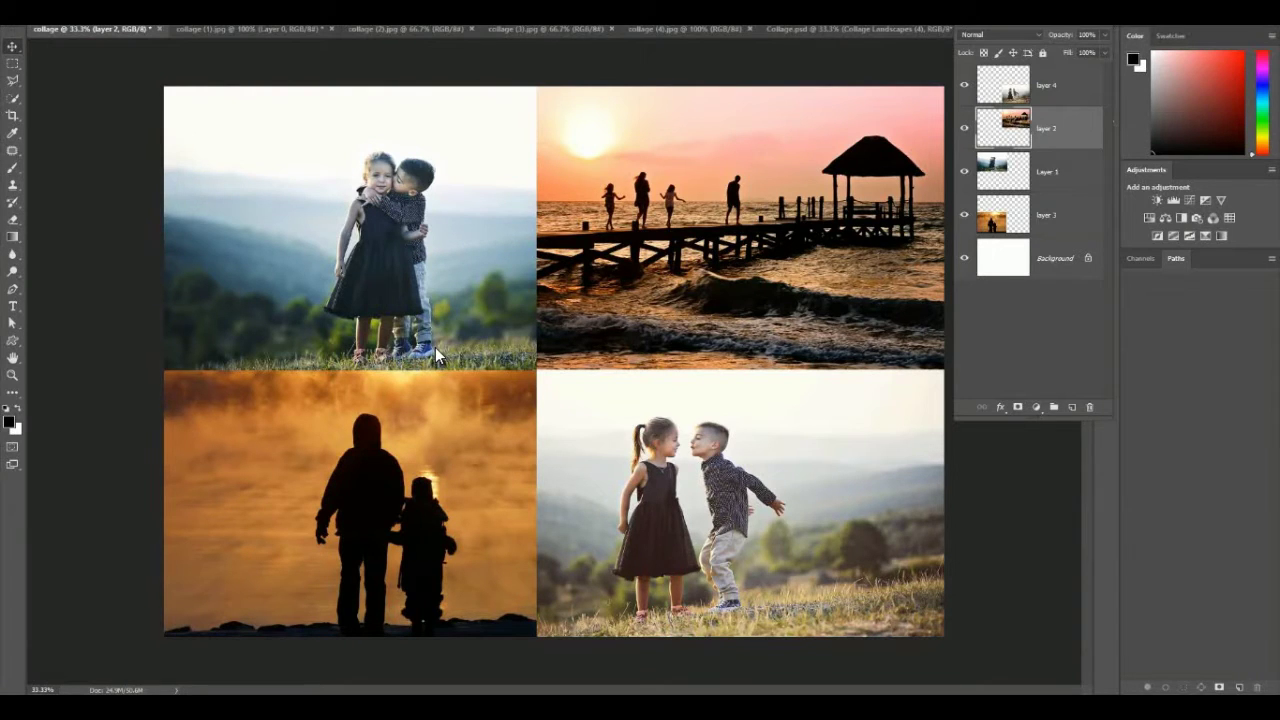
double_click(1049, 178)
double_click(1057, 214)
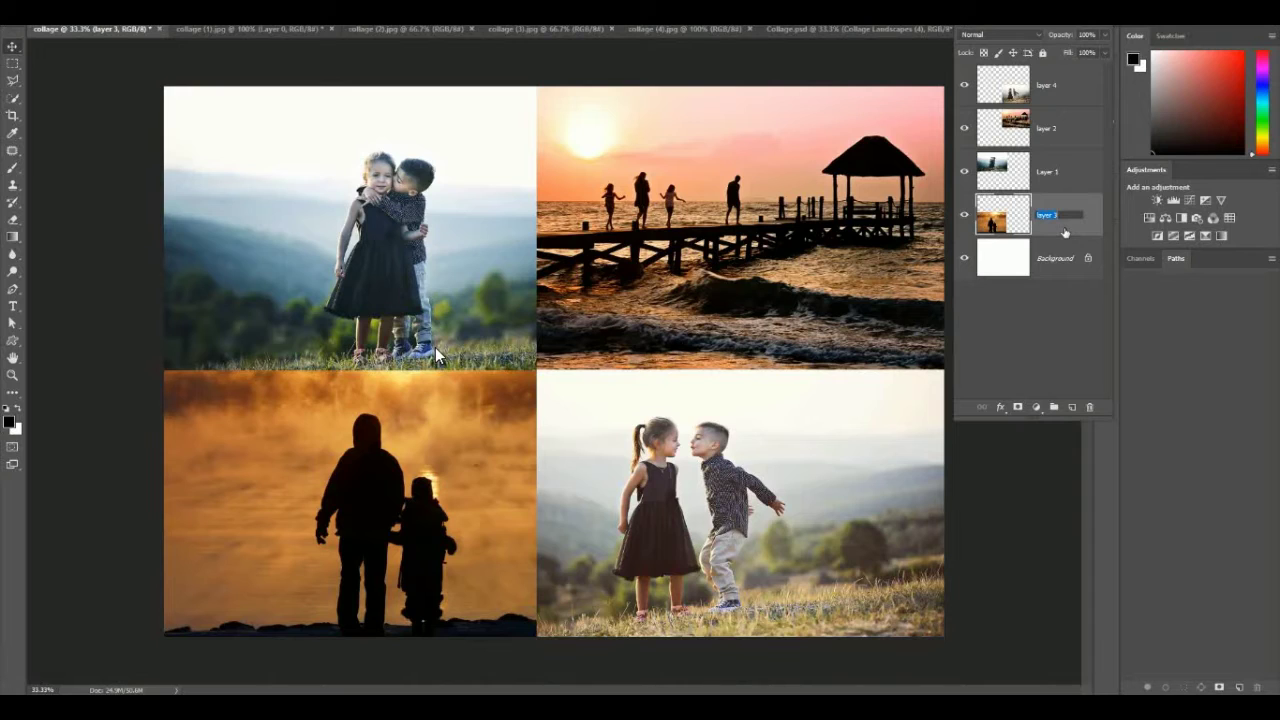
left_click(1051, 320)
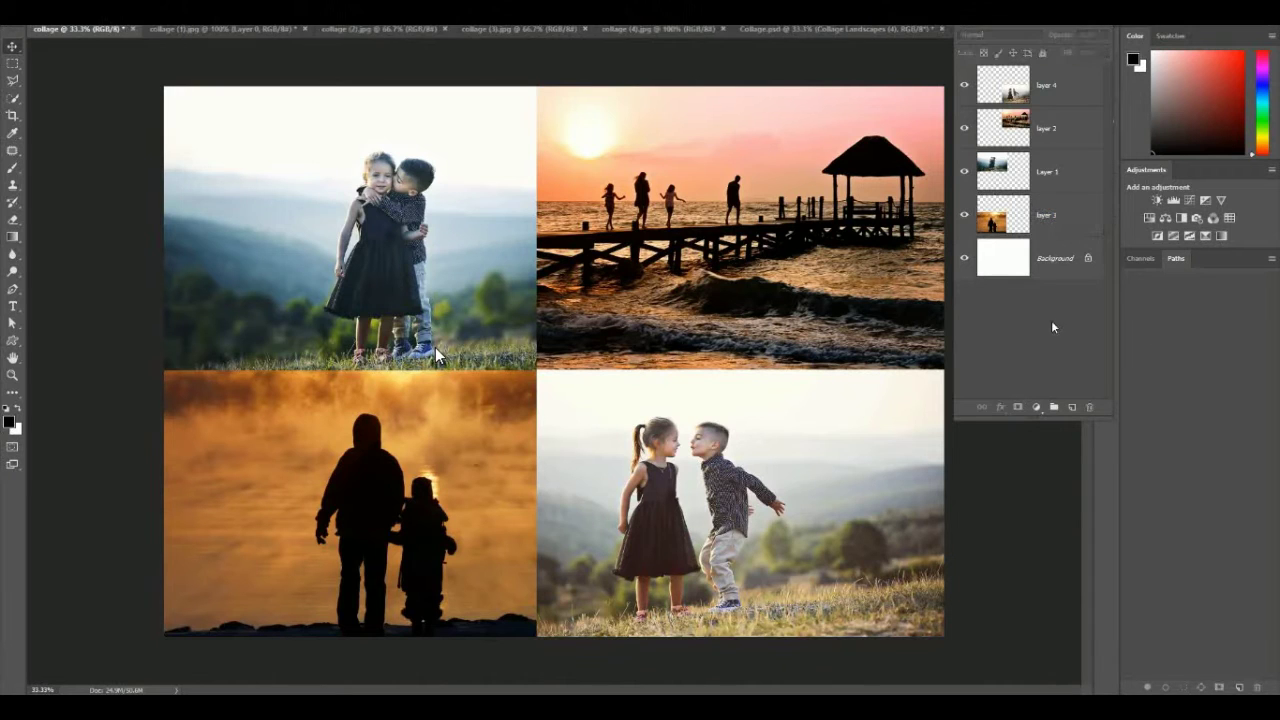
left_click(1046, 226)
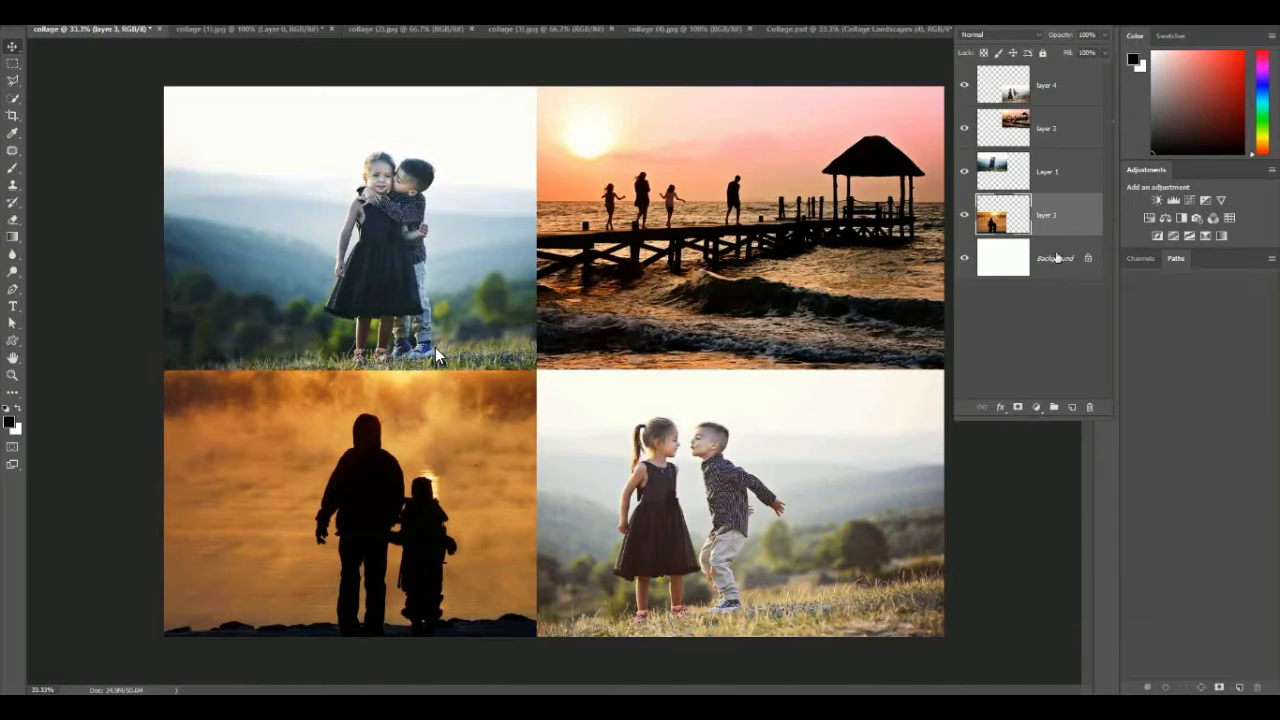
left_click(1057, 258)
left_click(1034, 87)
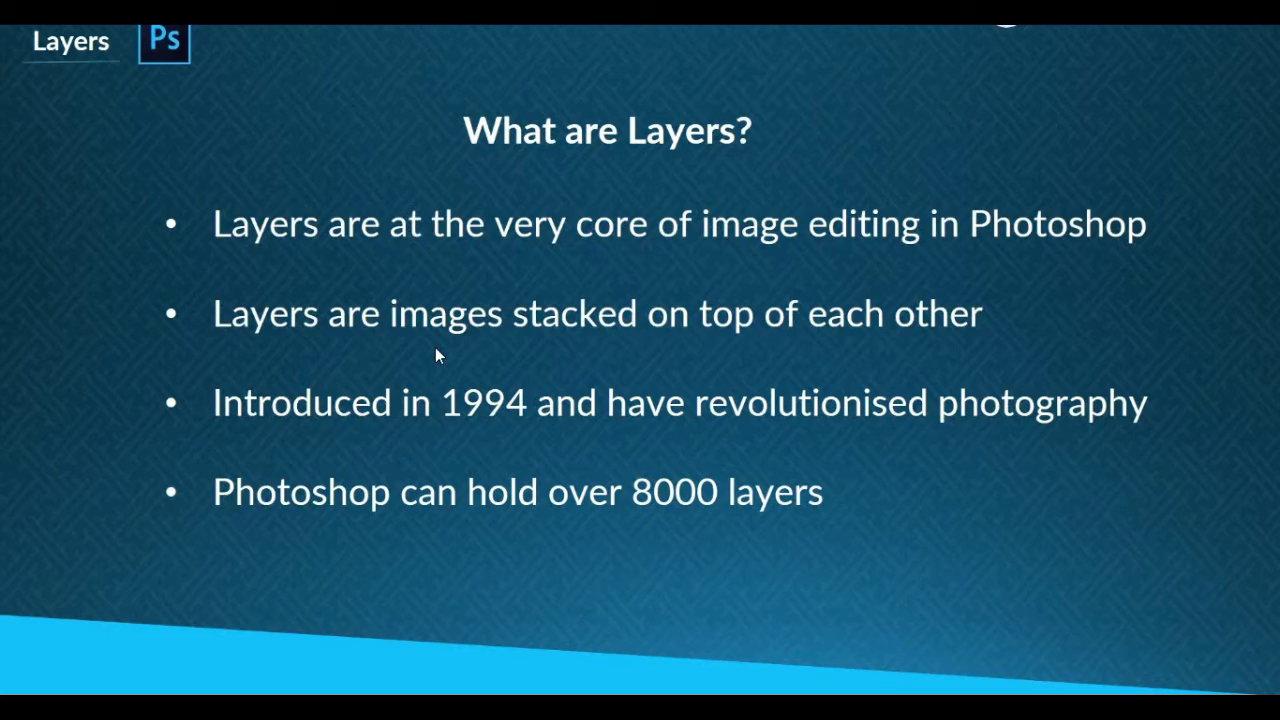
key("Right")
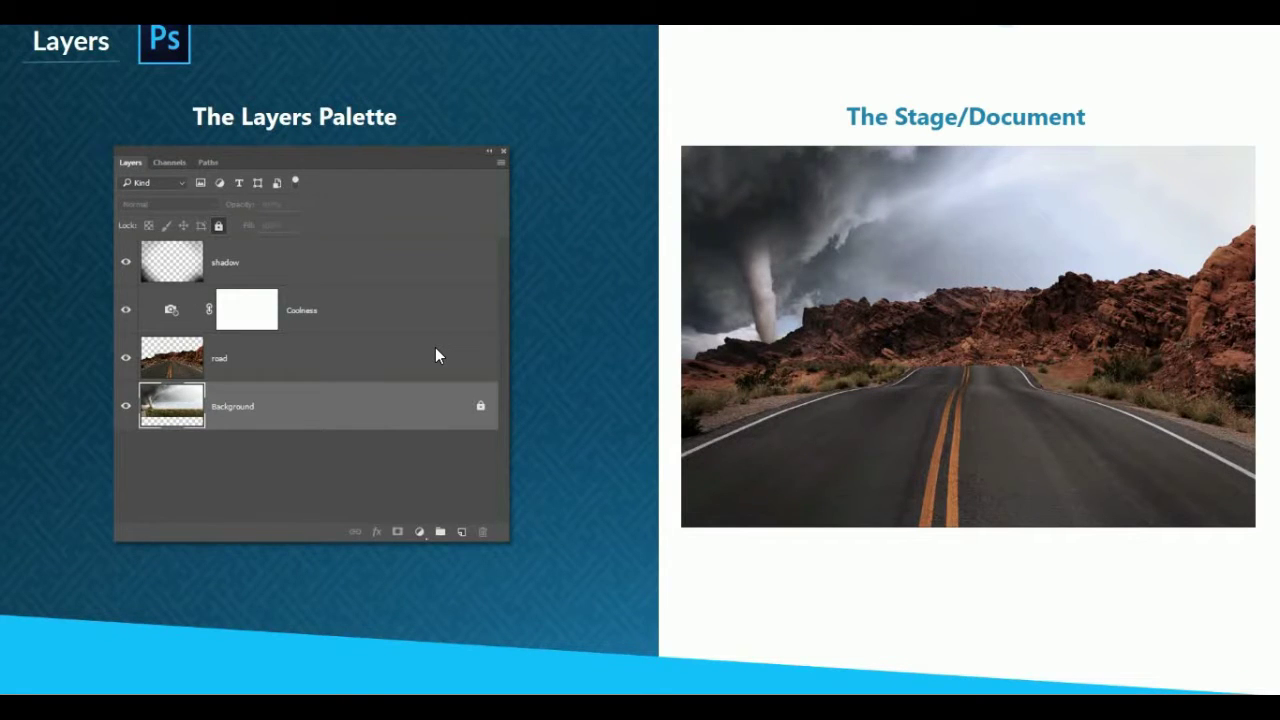
left_click(436, 356)
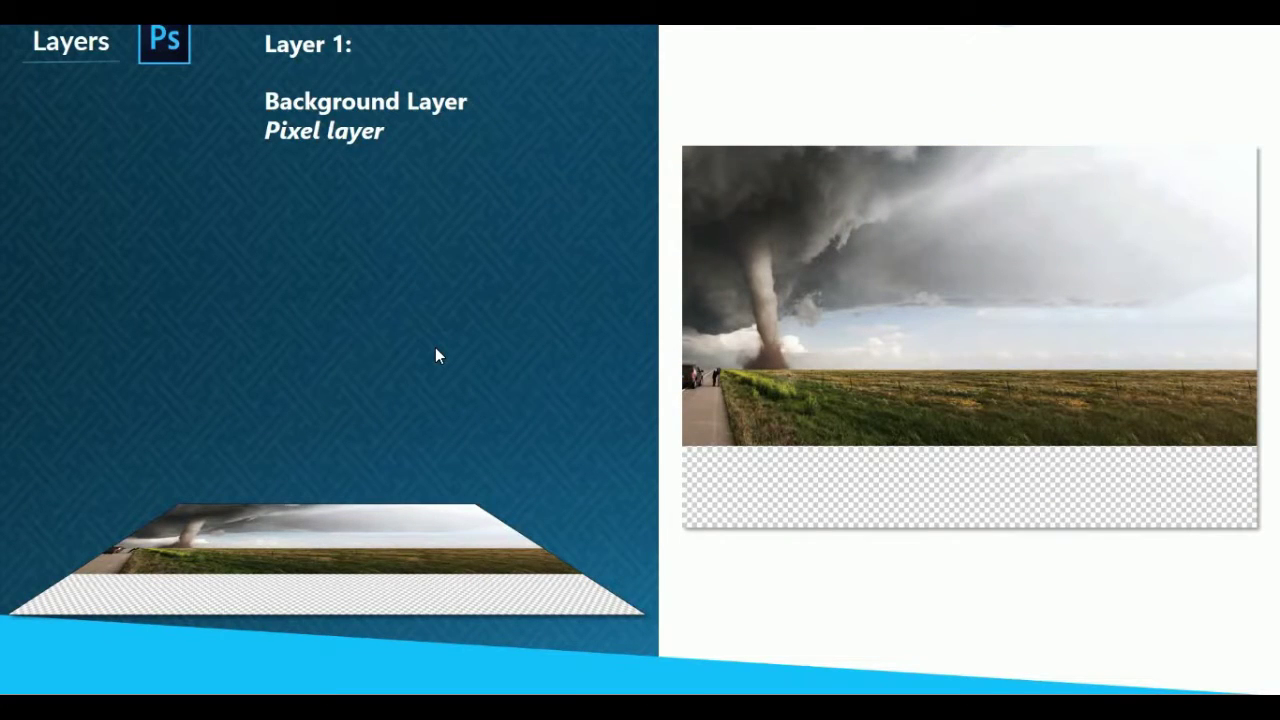
left_click(436, 356)
left_click(436, 356)
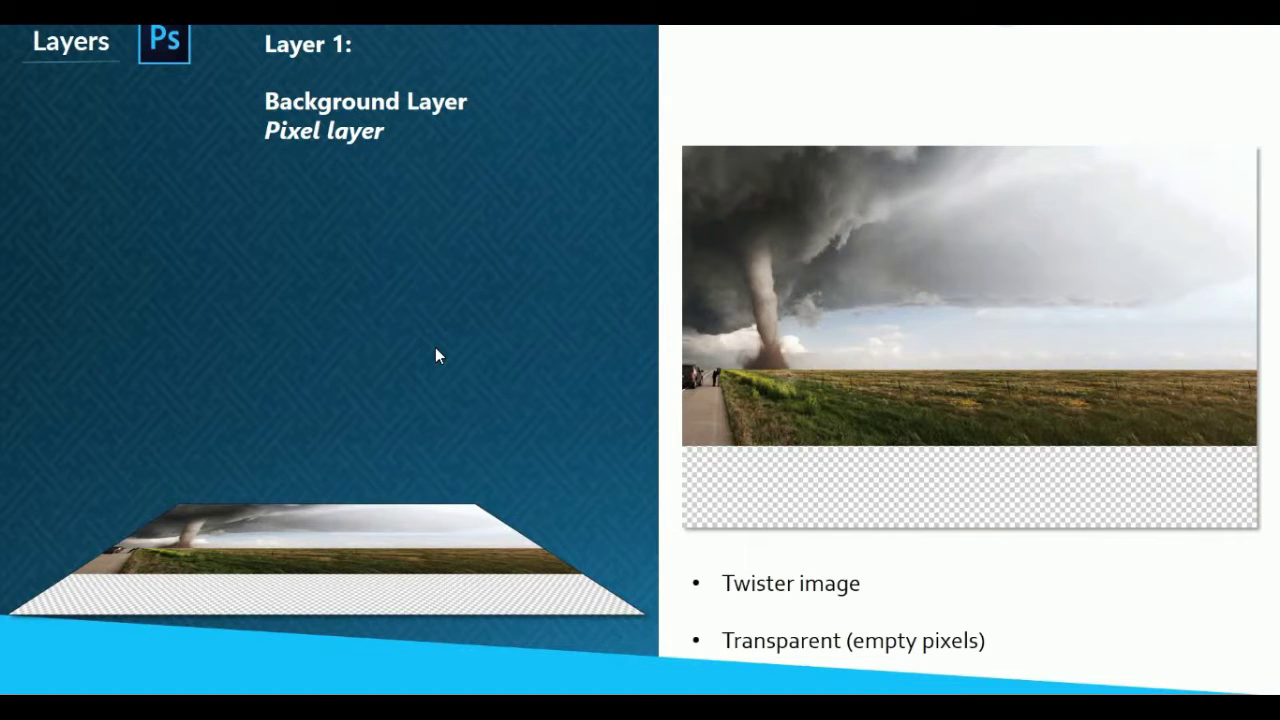
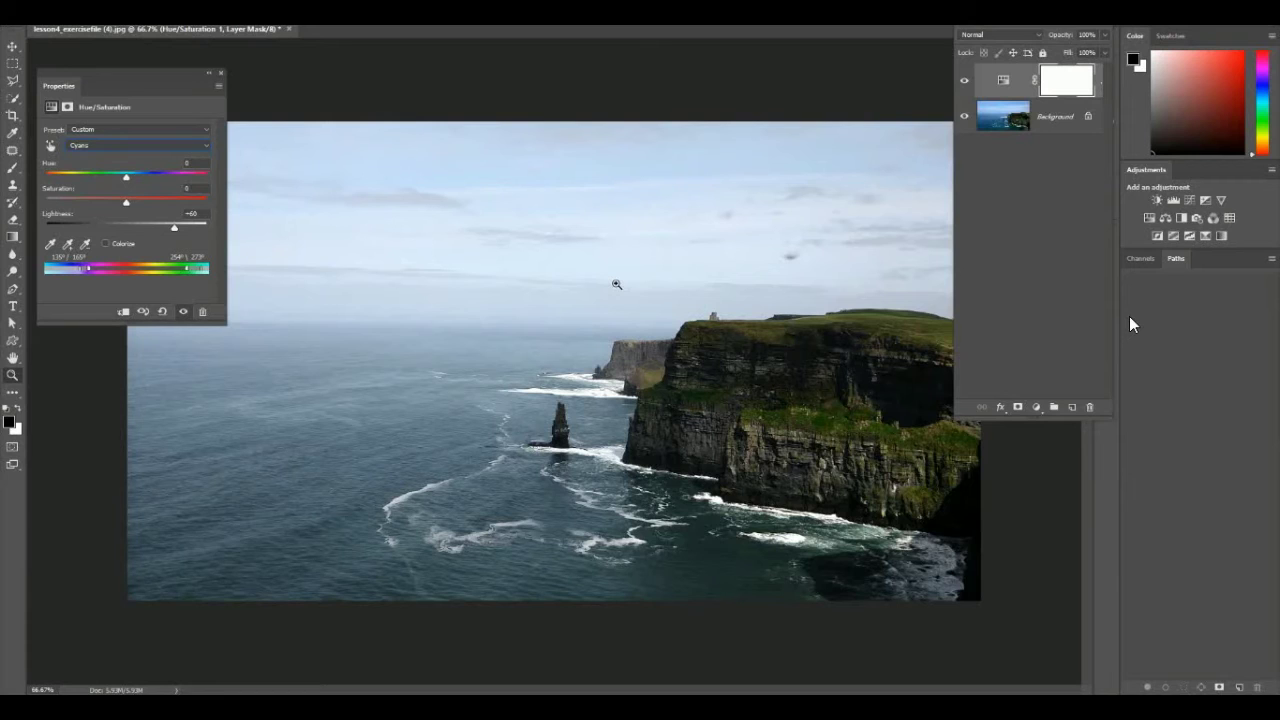
- Compare the cliff photo with and without the Hue/Saturation adjustment by toggling that layer's visibility
left_click(963, 84)
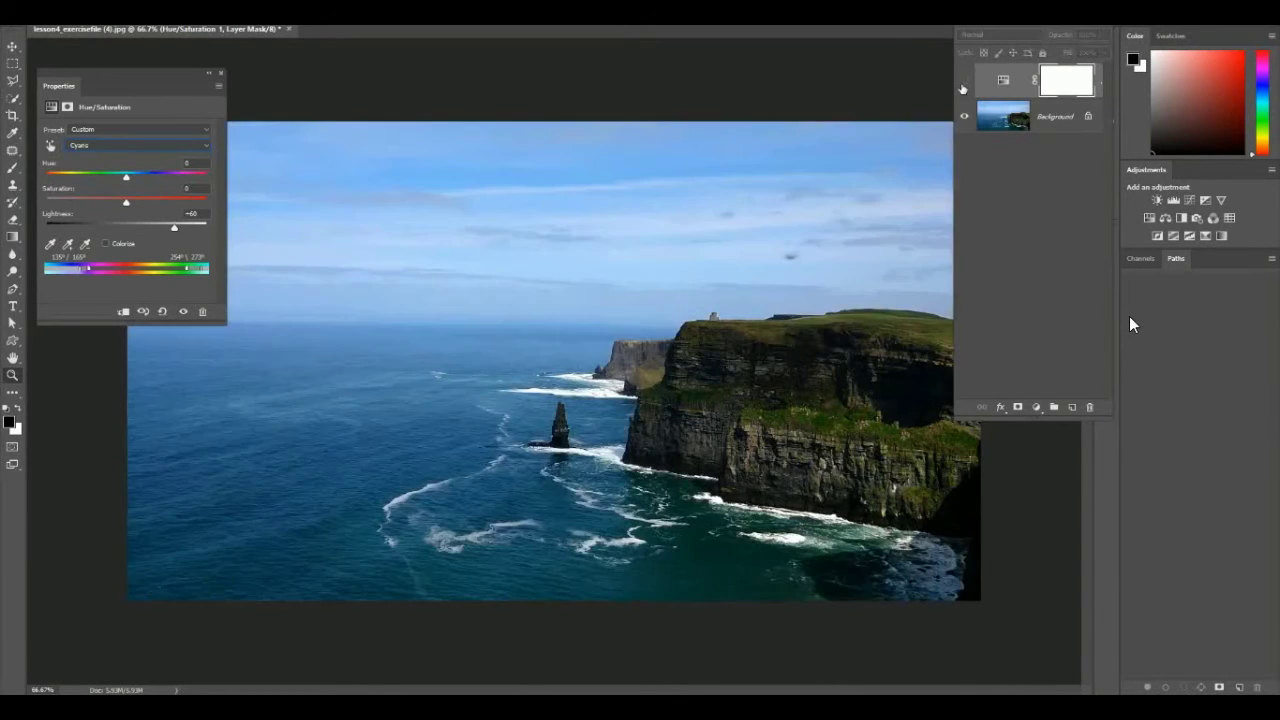
left_click(963, 84)
left_click(963, 84)
left_click(964, 84)
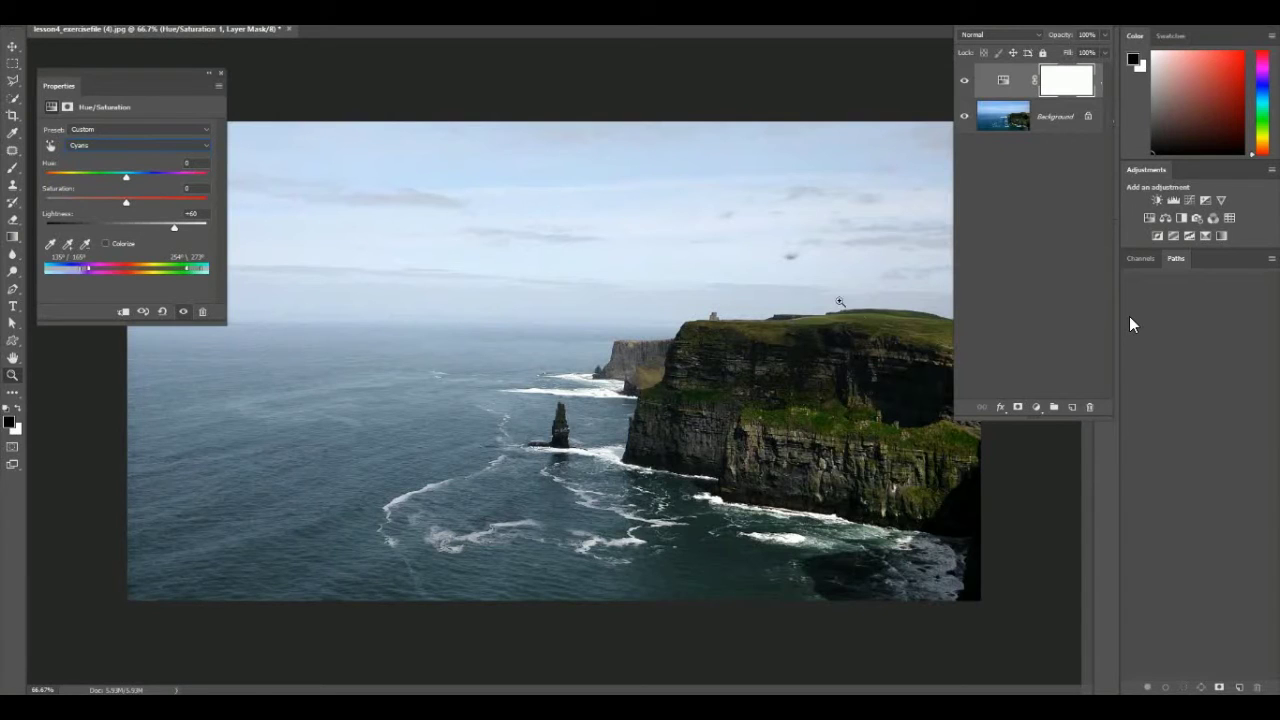
- Add a Black & White adjustment above the hidden Hue/Saturation layer, with Cyans at 69 and Blues at 0
left_click(1182, 218)
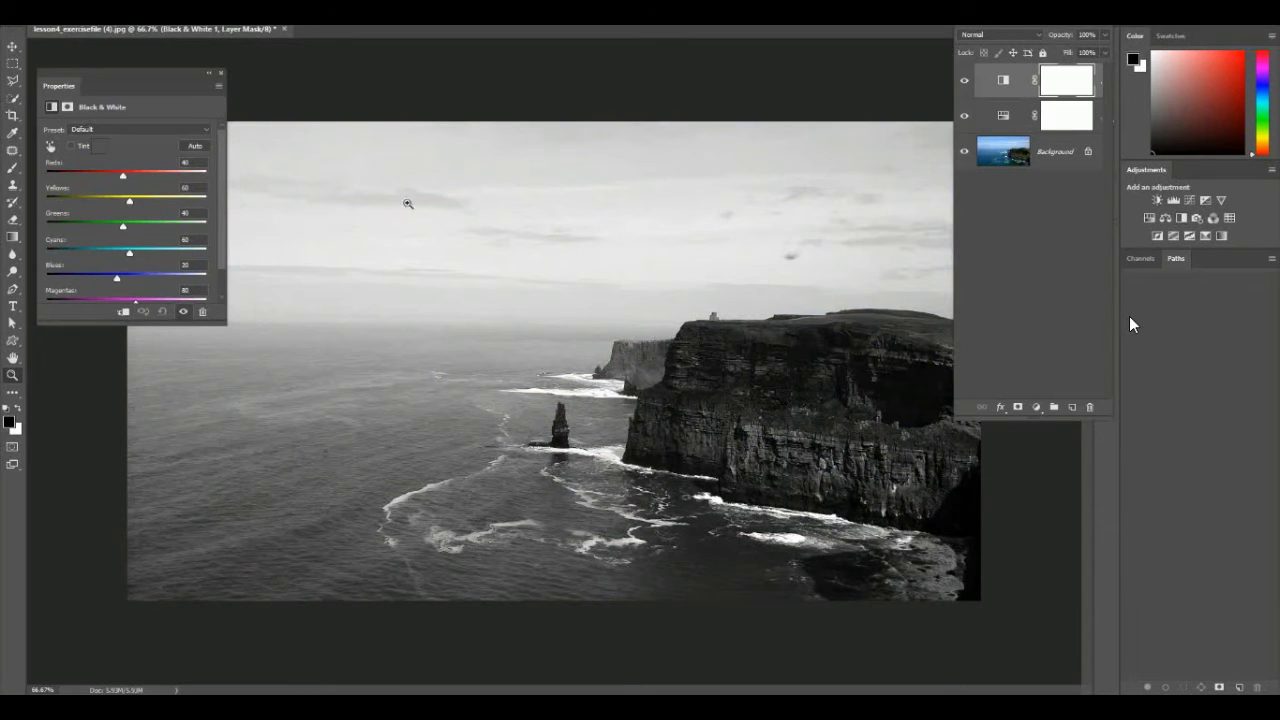
left_click(964, 115)
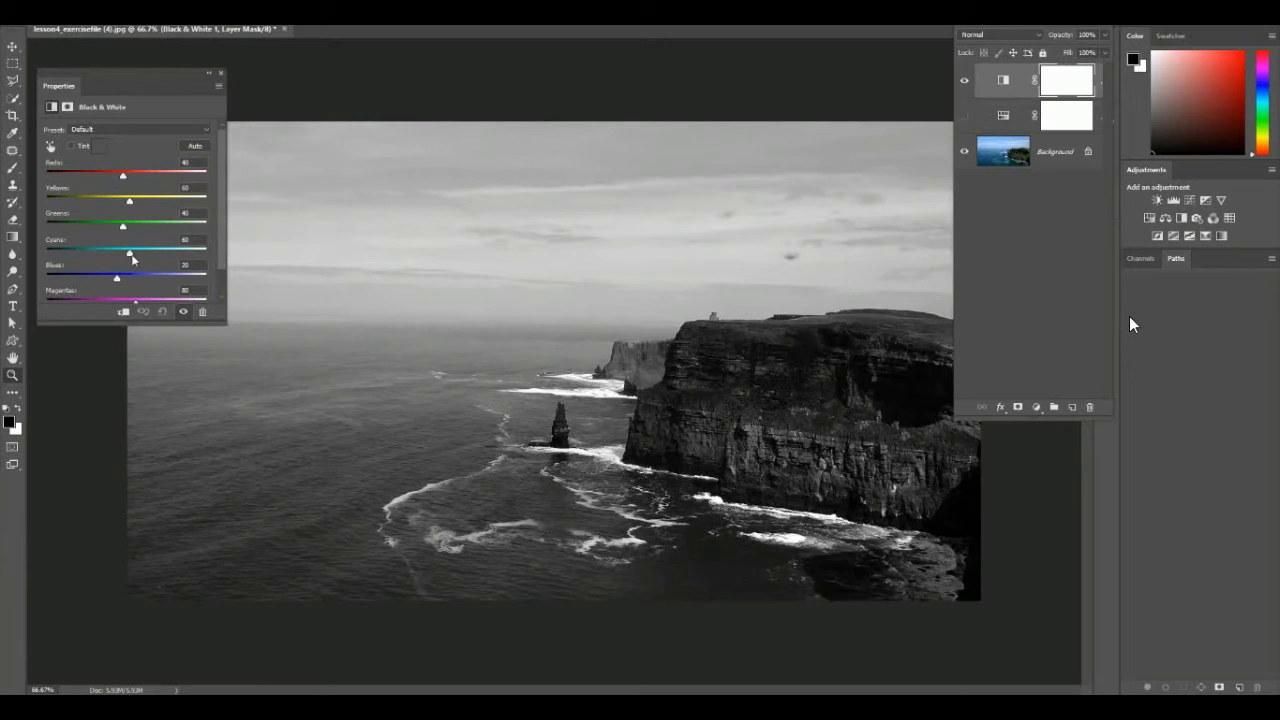
left_click_drag(117, 280, 132, 252)
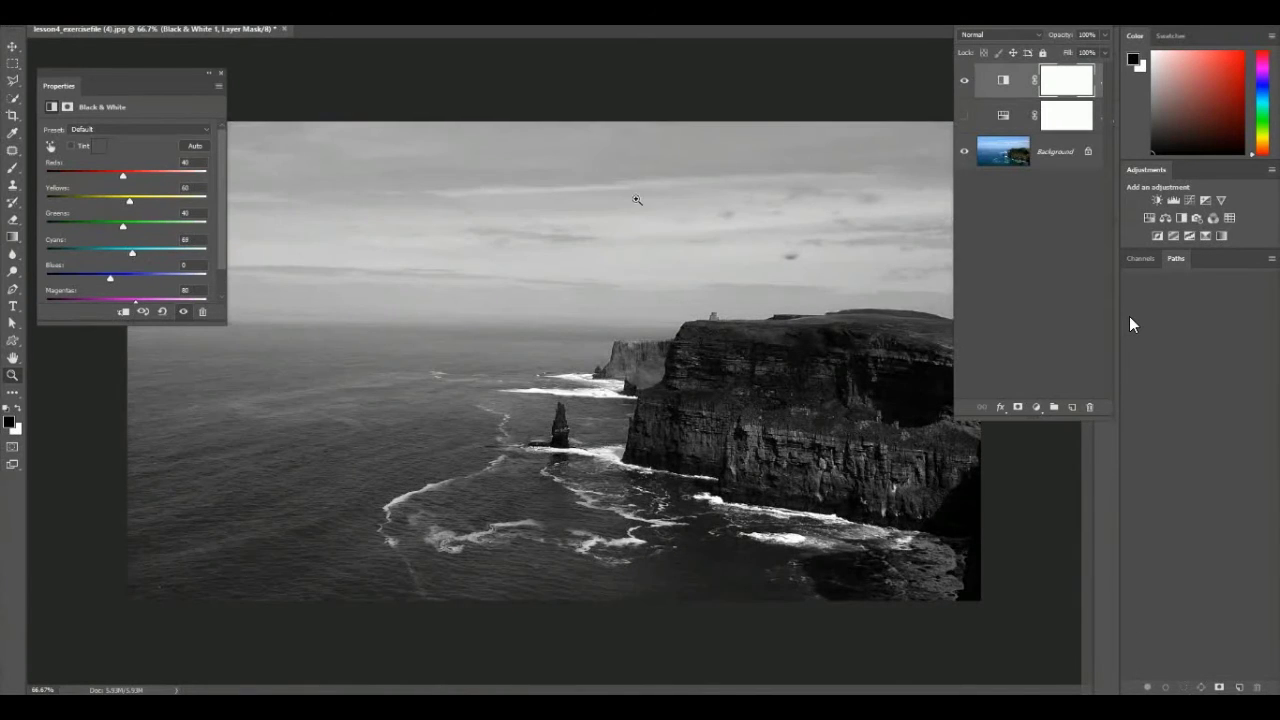
- Toggle the Black & White layer to compare the photo with and without it, and make the Hue/Saturation layer visible again
left_click(966, 84)
left_click(966, 84)
left_click(966, 84)
left_click(966, 84)
left_click(964, 118)
left_click(964, 118)
left_click(964, 118)
- Review the settings of the Black & White and Hue/Saturation adjustment layers one after the other
left_click(1019, 78)
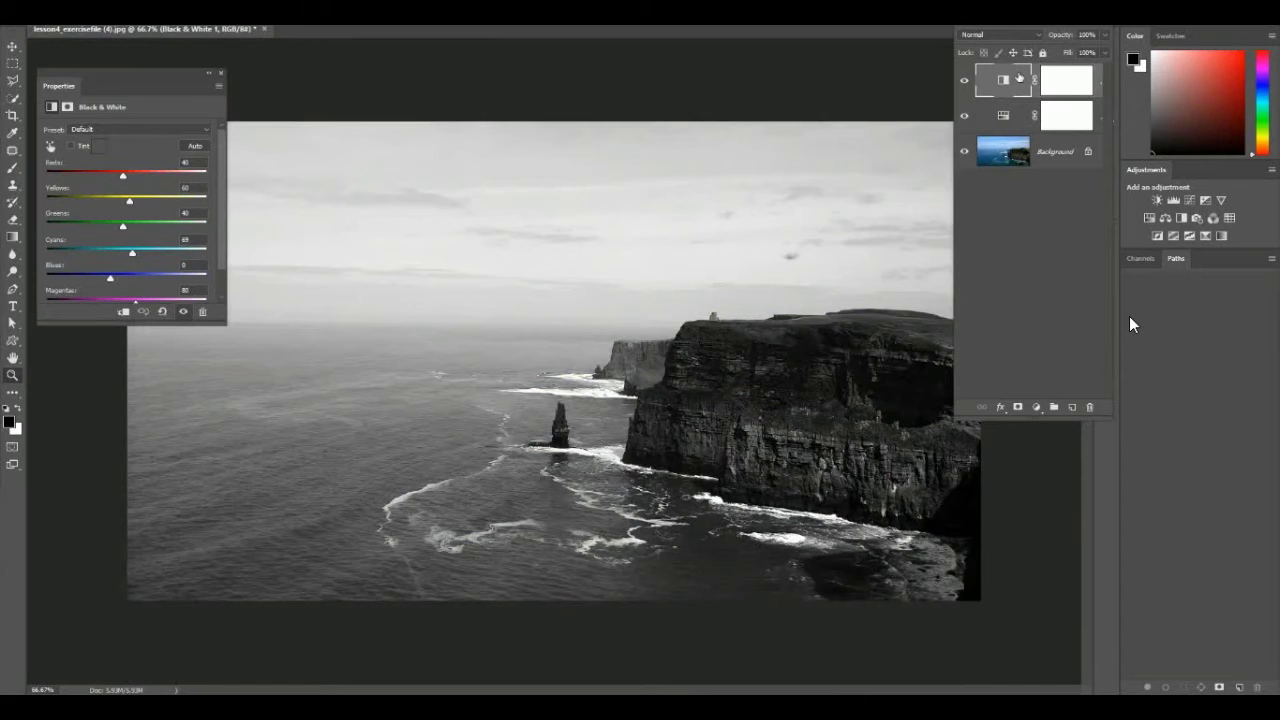
left_click(1019, 115)
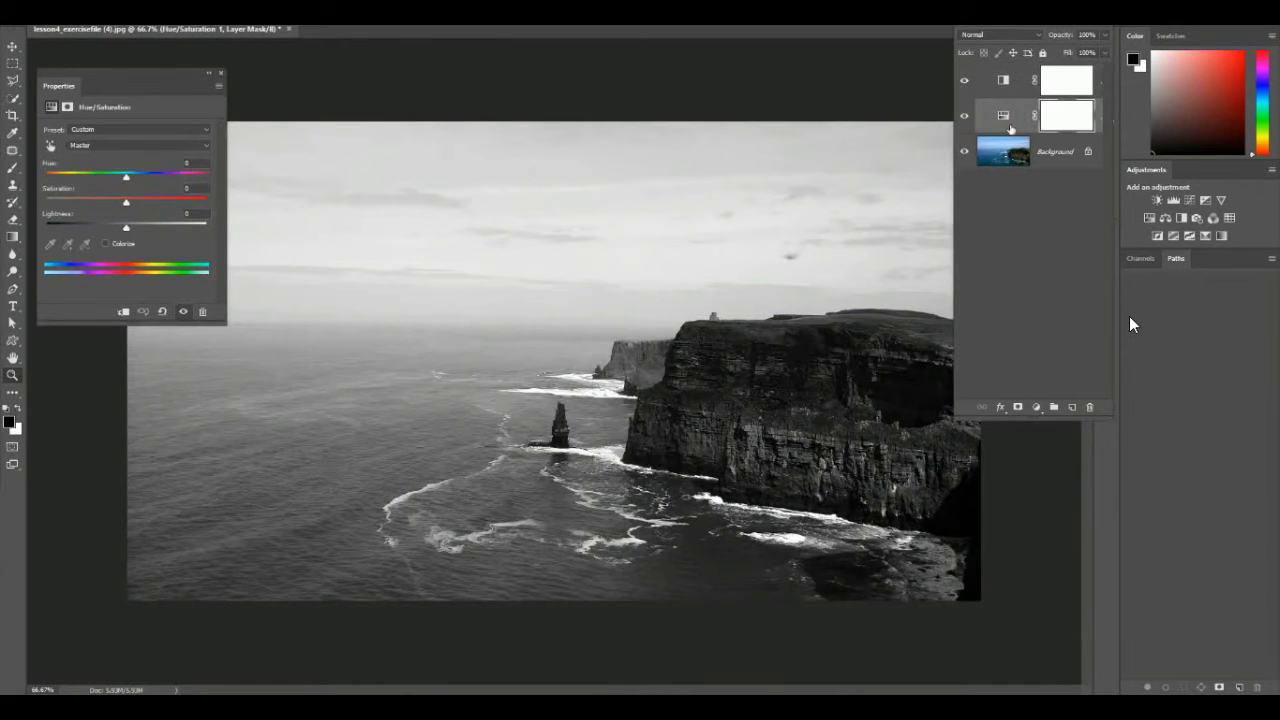
left_click(1040, 158)
left_click(1028, 74)
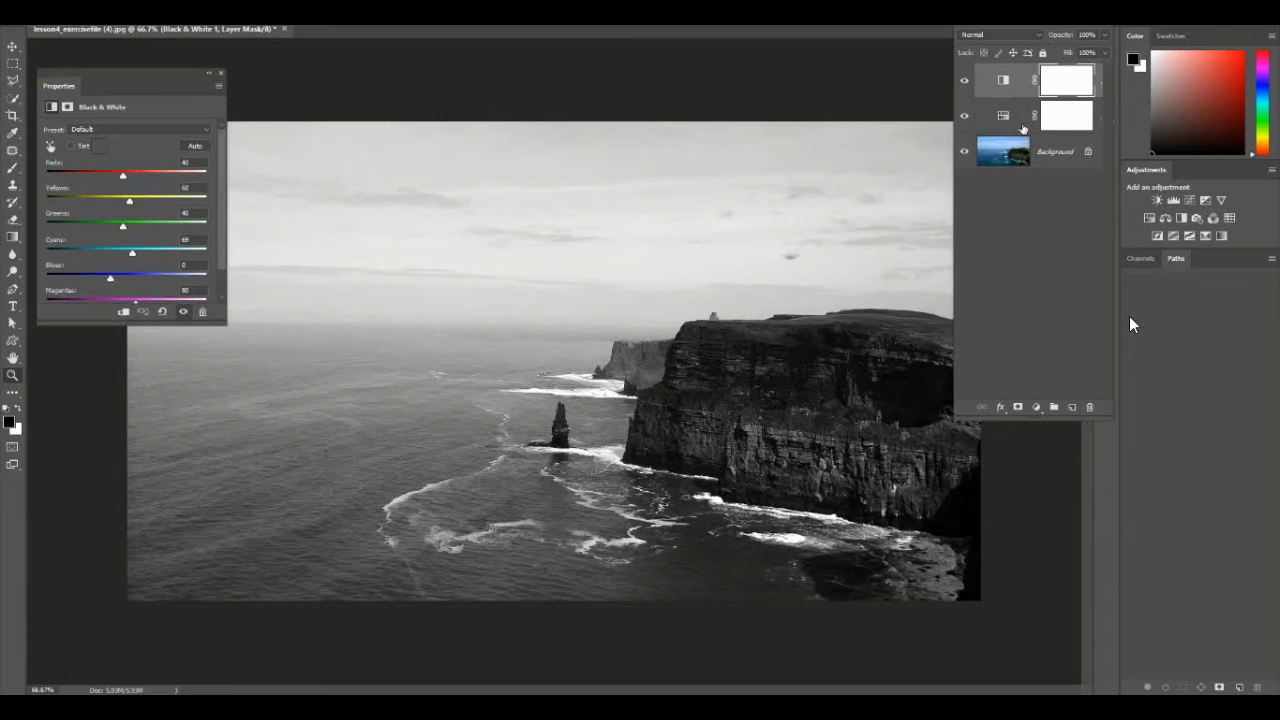
- Select the Background layer and hide both adjustment layers to reveal the original cliff photo
left_click(1063, 155)
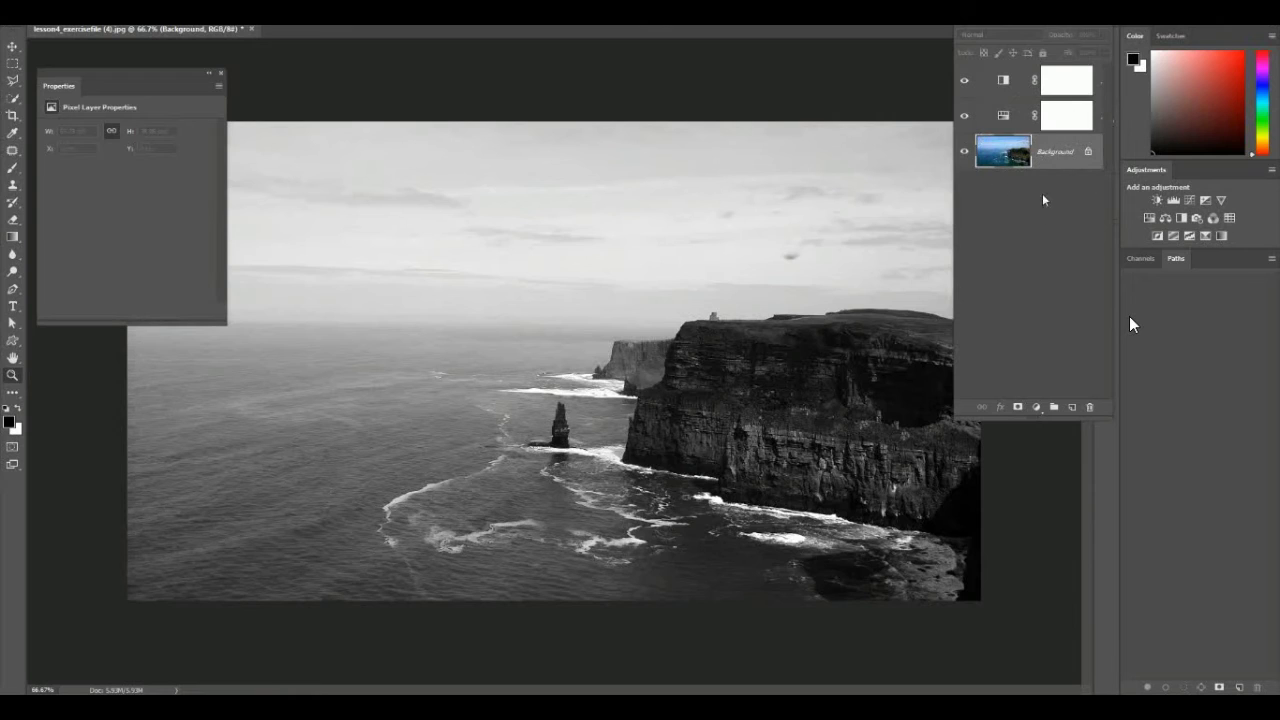
left_click(965, 116)
left_click(964, 80)
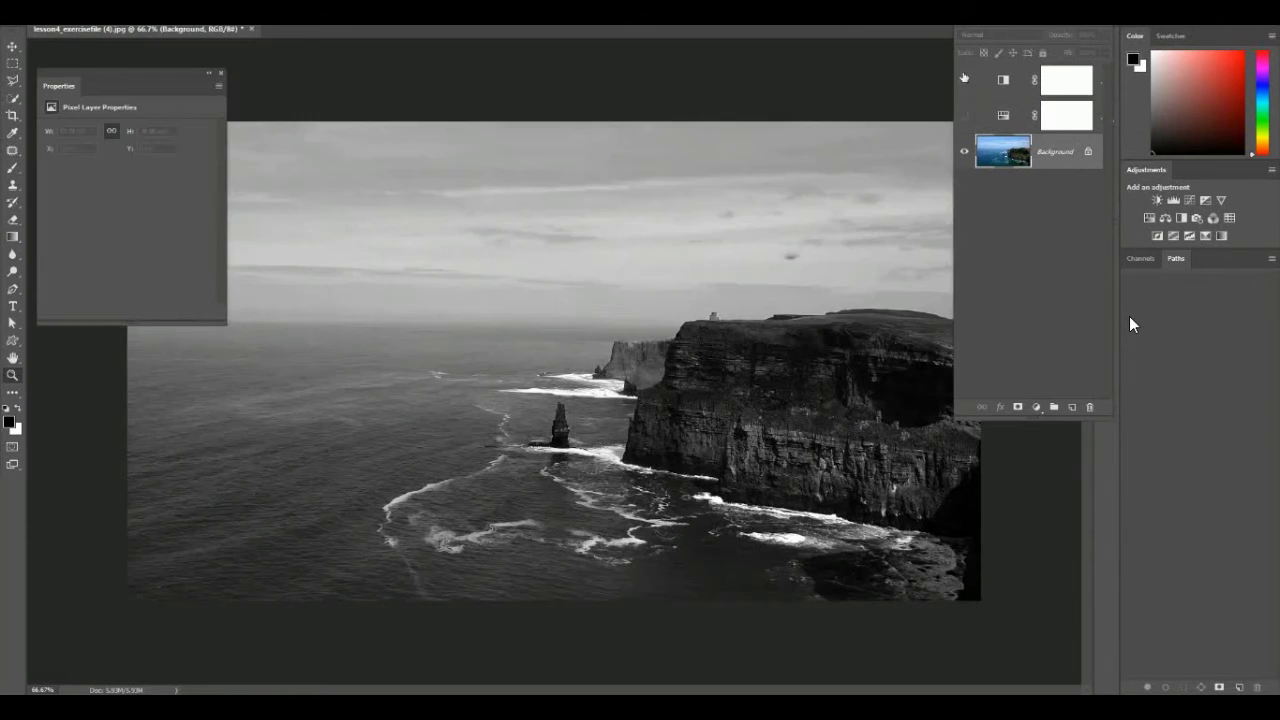
- Toggle the Black & White adjustment to compare the cliff photo, and make both adjustment layers visible
left_click(965, 82)
left_click(965, 82)
left_click(964, 117)
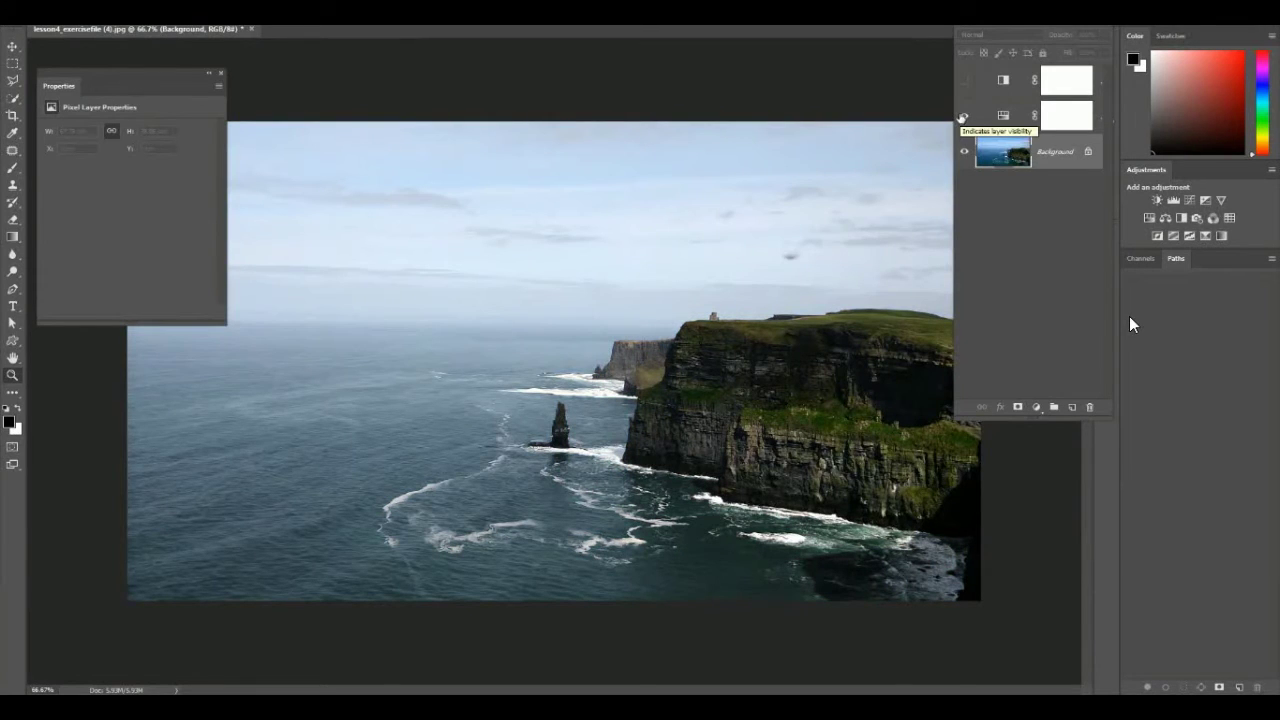
left_click(964, 80)
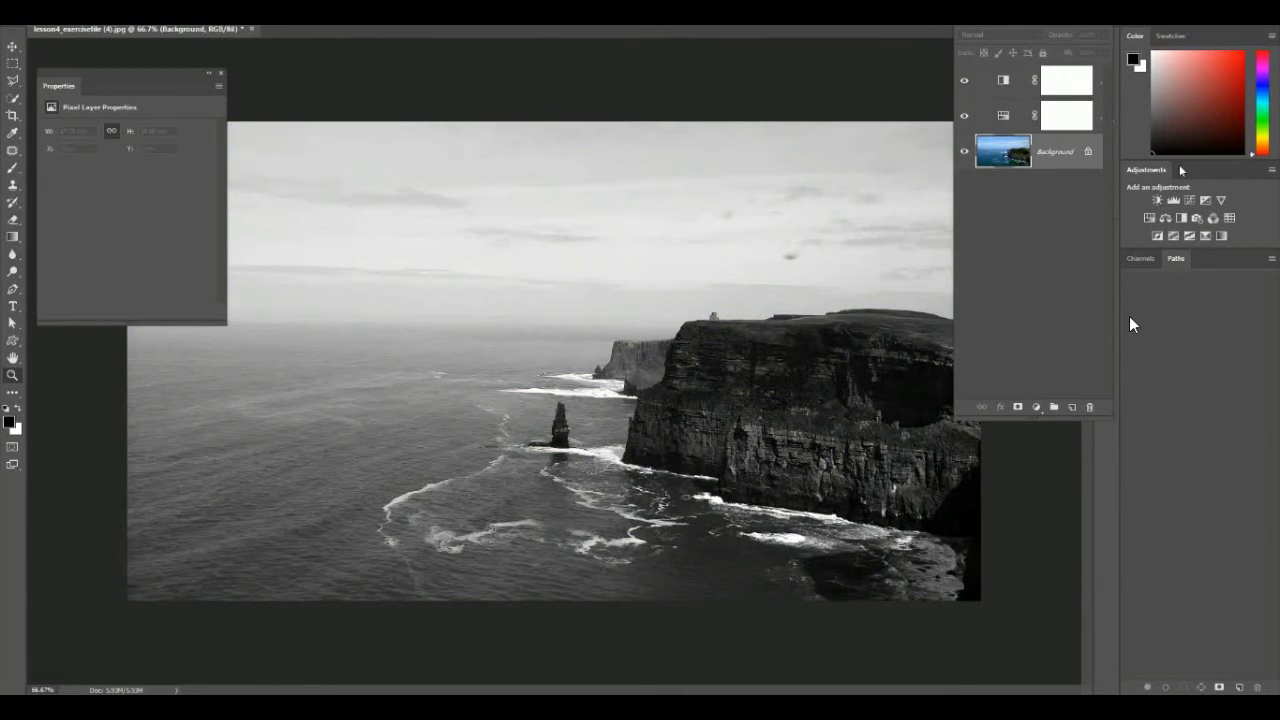
- Add a Levels adjustment above the Black & White layer with input levels of 29, 1.21 and 232
left_click(1003, 80)
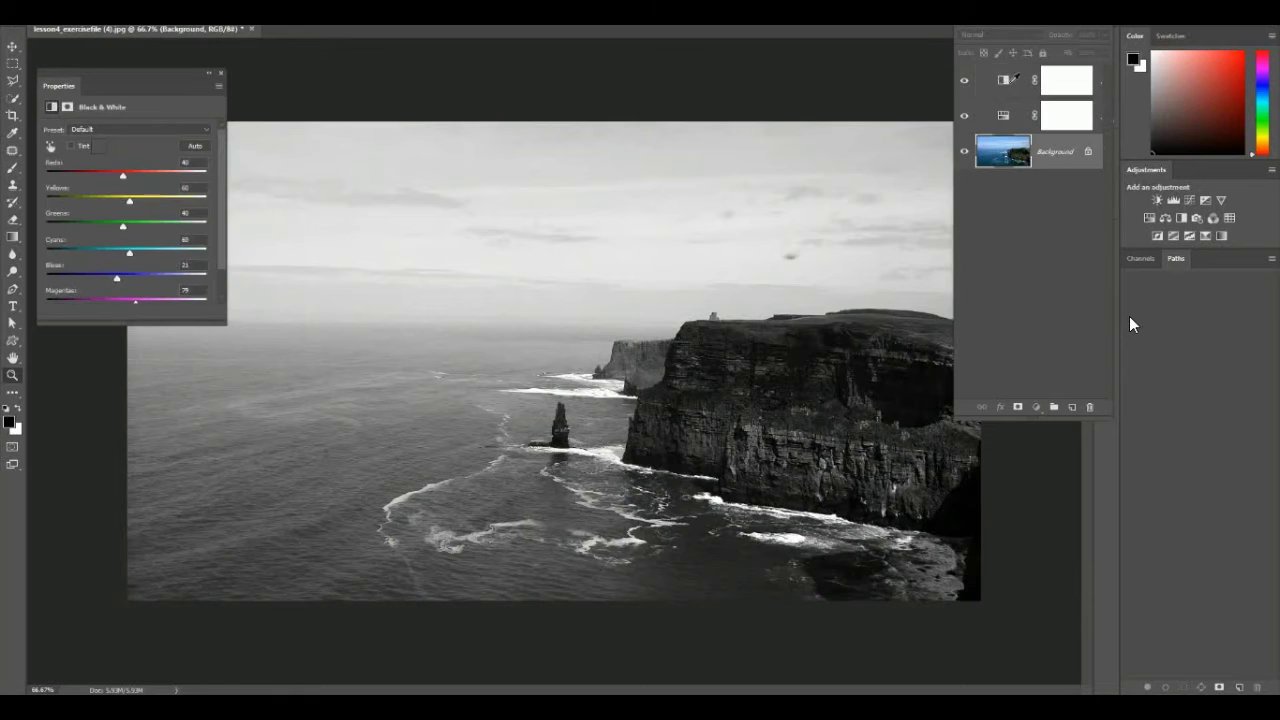
left_click(1173, 200)
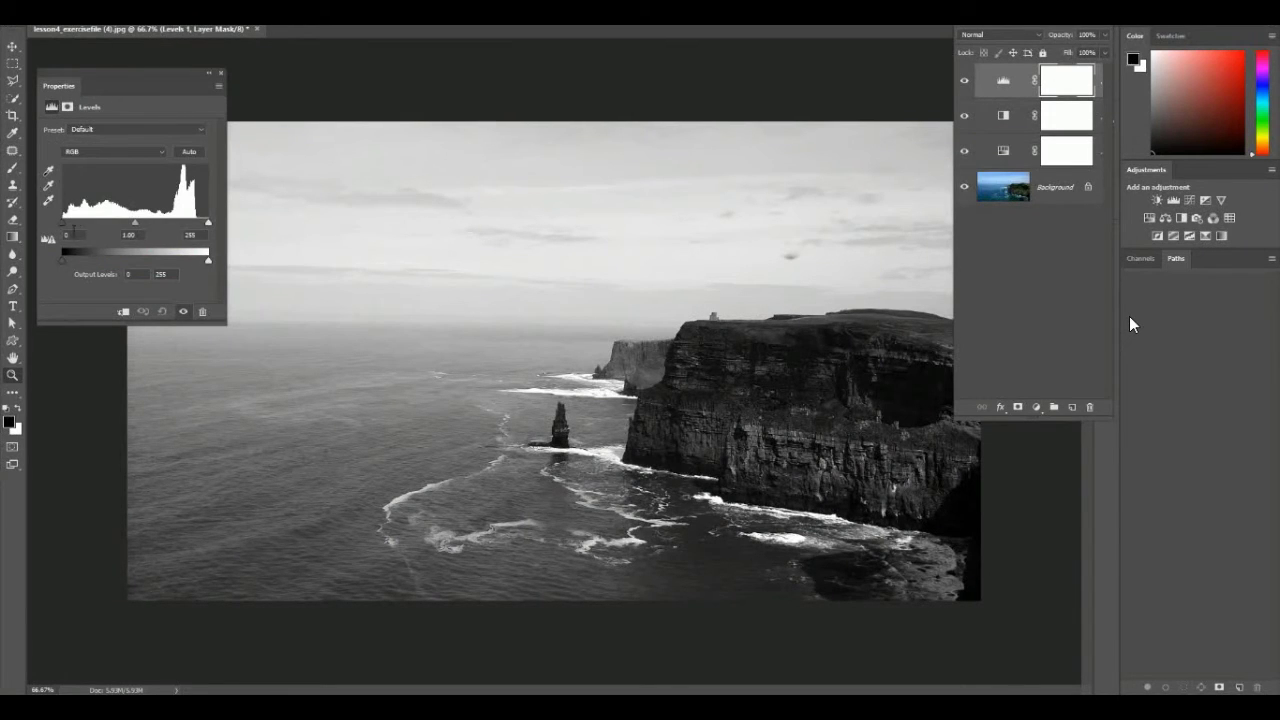
left_click_drag(63, 222, 79, 222)
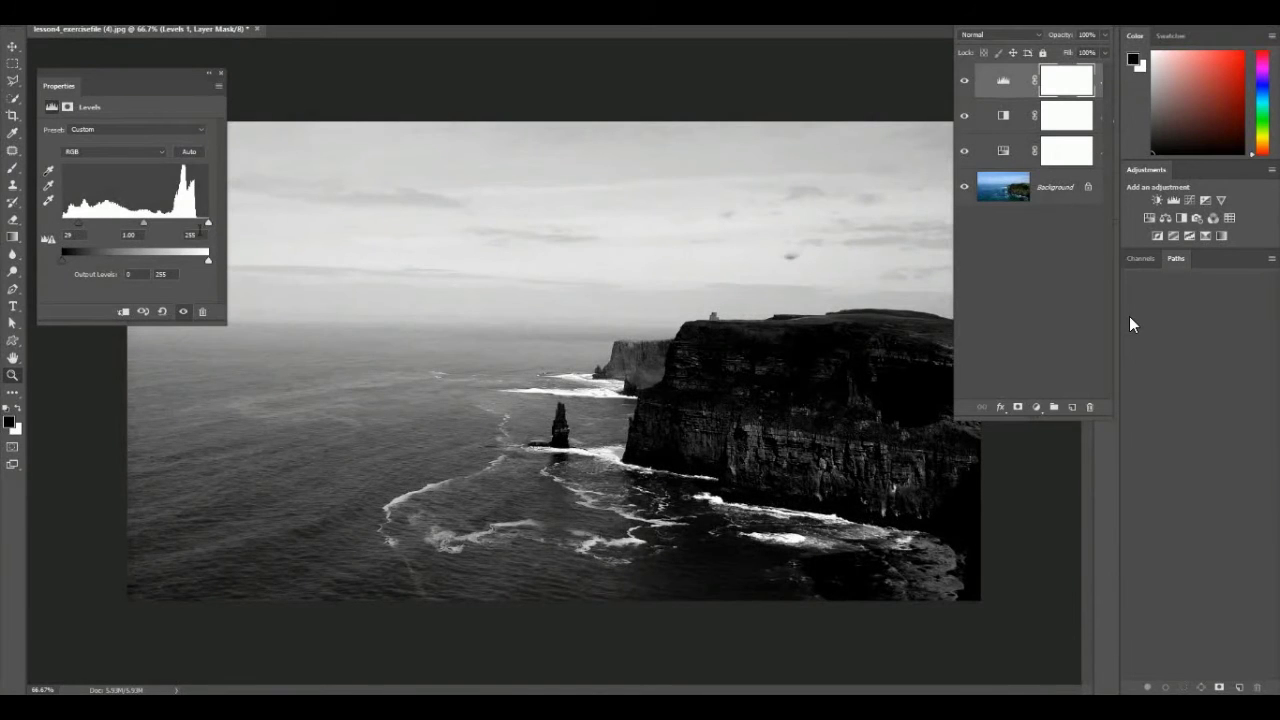
left_click_drag(212, 227, 130, 224)
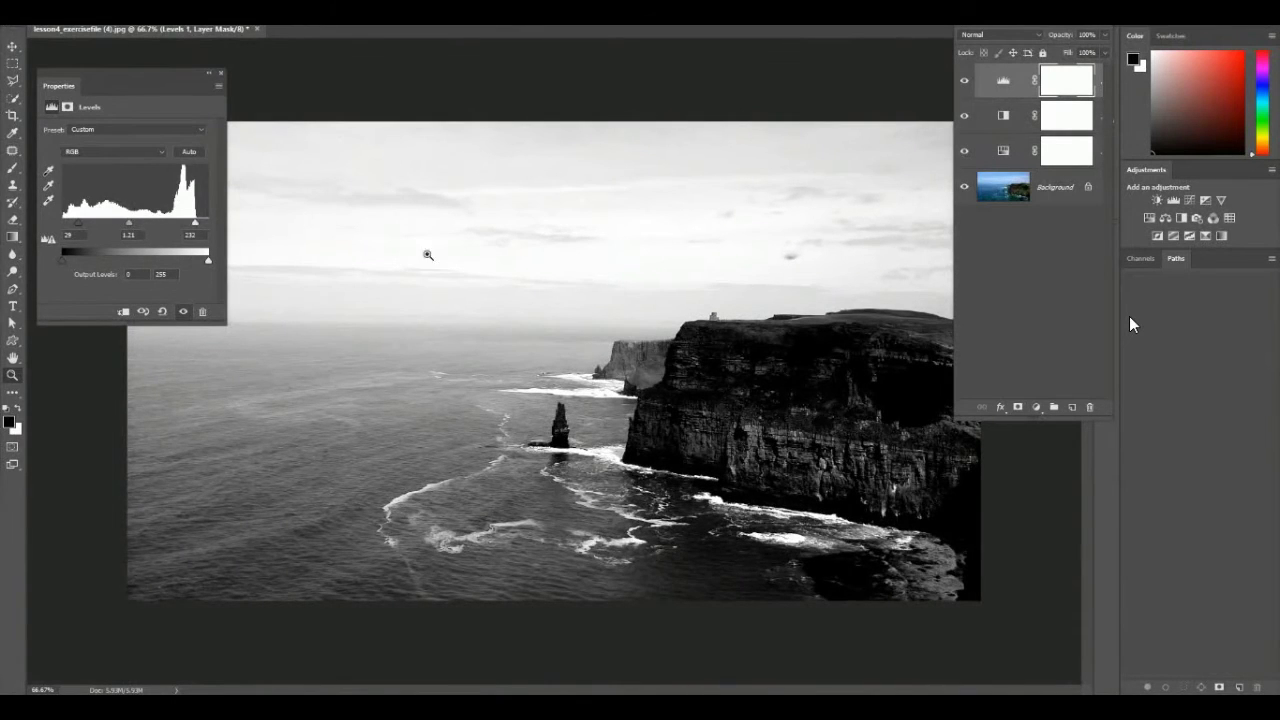
- Toggle the Levels, Black & White and Hue/Saturation layers to compare their effects, leaving only the Hue/Saturation adjustment visible
left_click(966, 82)
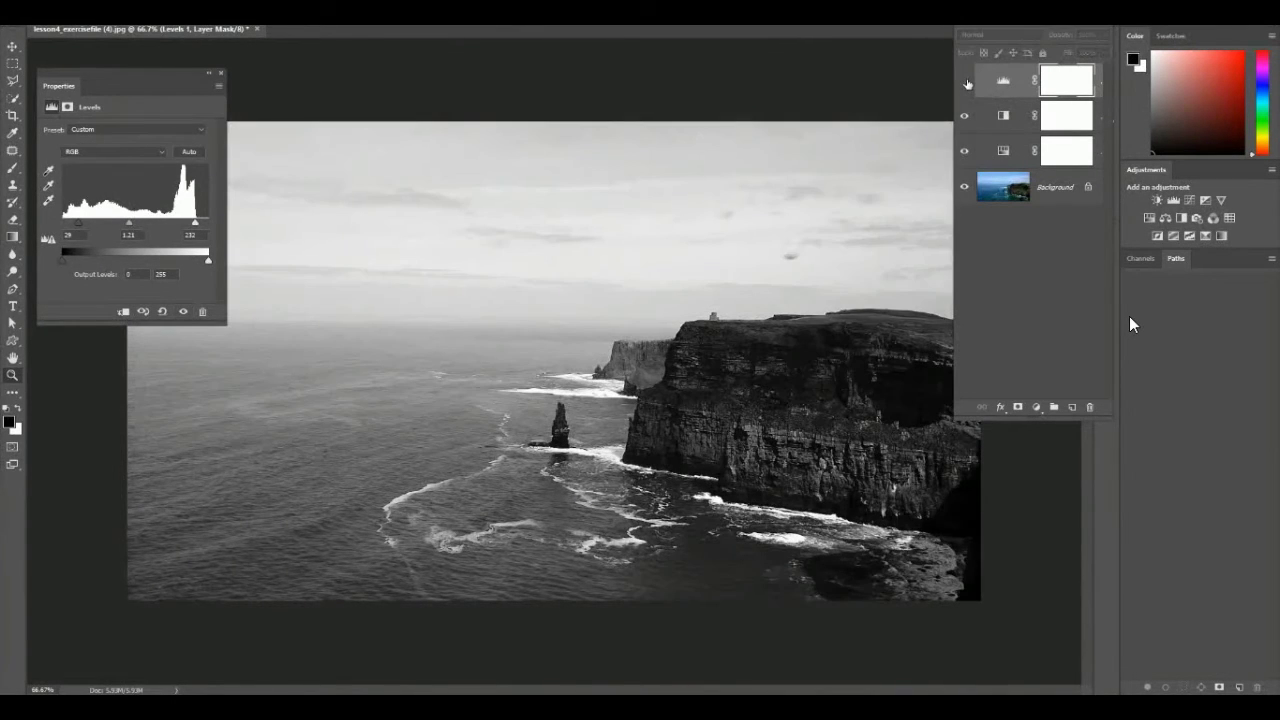
left_click(966, 82)
left_click(966, 82)
left_click(964, 117)
left_click(964, 117)
left_click(964, 151)
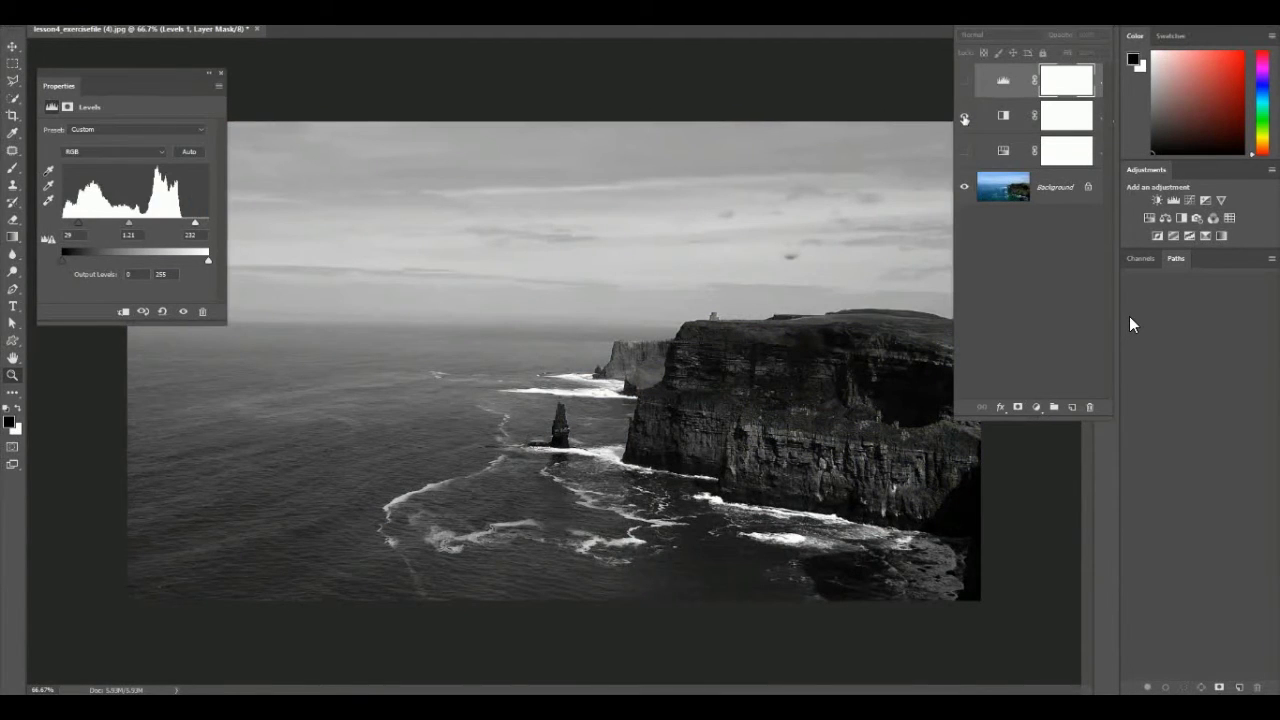
left_click(964, 117)
left_click(964, 151)
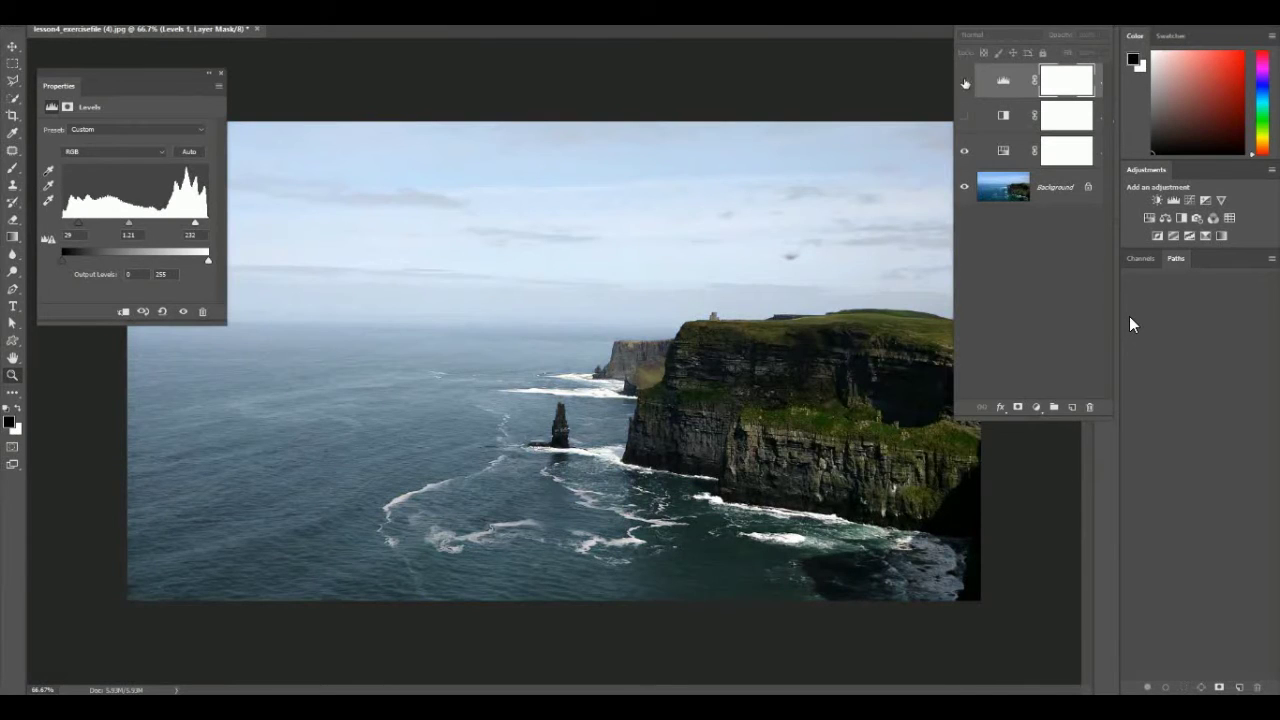
- Show the Levels layer again and set its input levels to 0, 0.77 and 255
left_click(964, 81)
left_click_drag(78, 223, 60, 228)
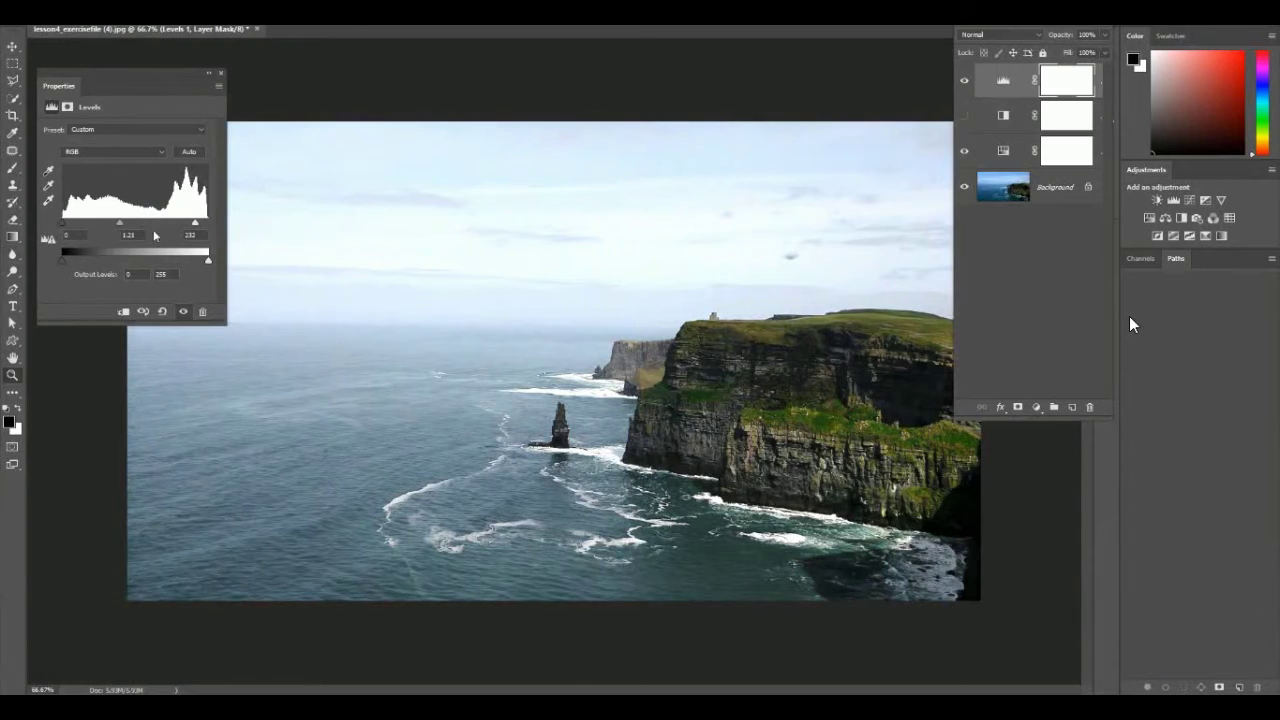
left_click_drag(195, 222, 215, 224)
left_click_drag(129, 223, 148, 225)
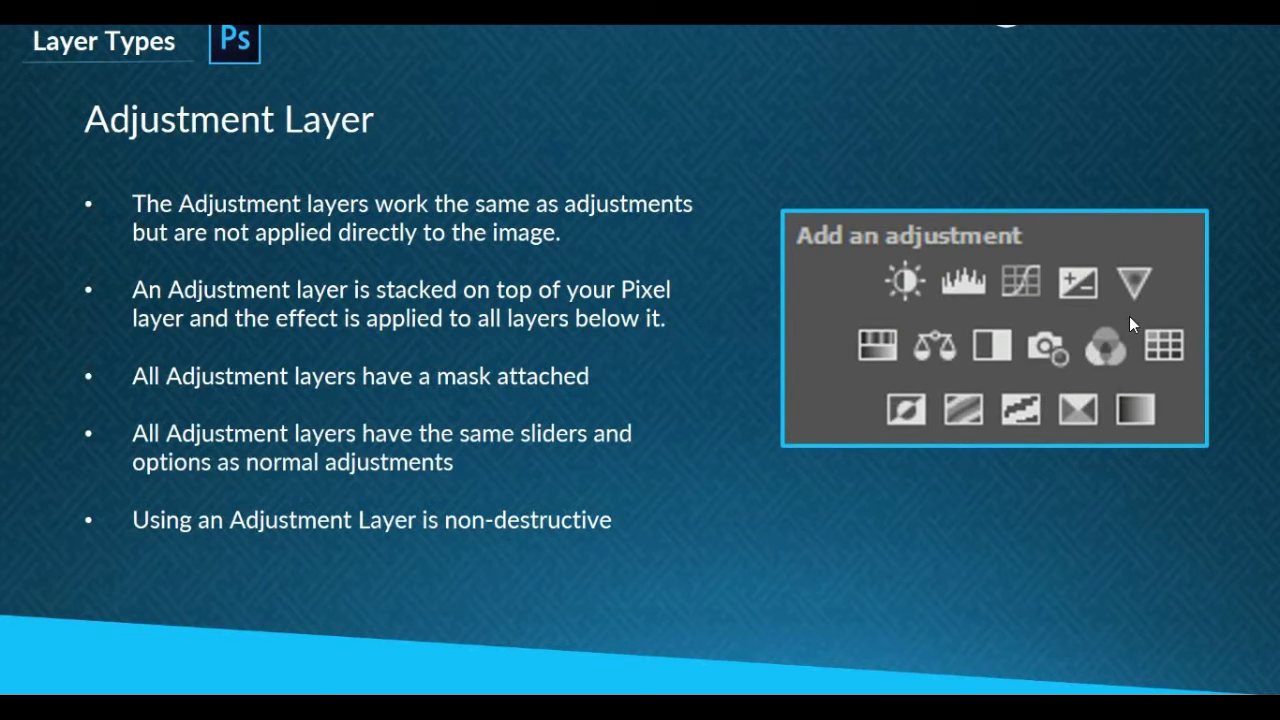
key("Right")
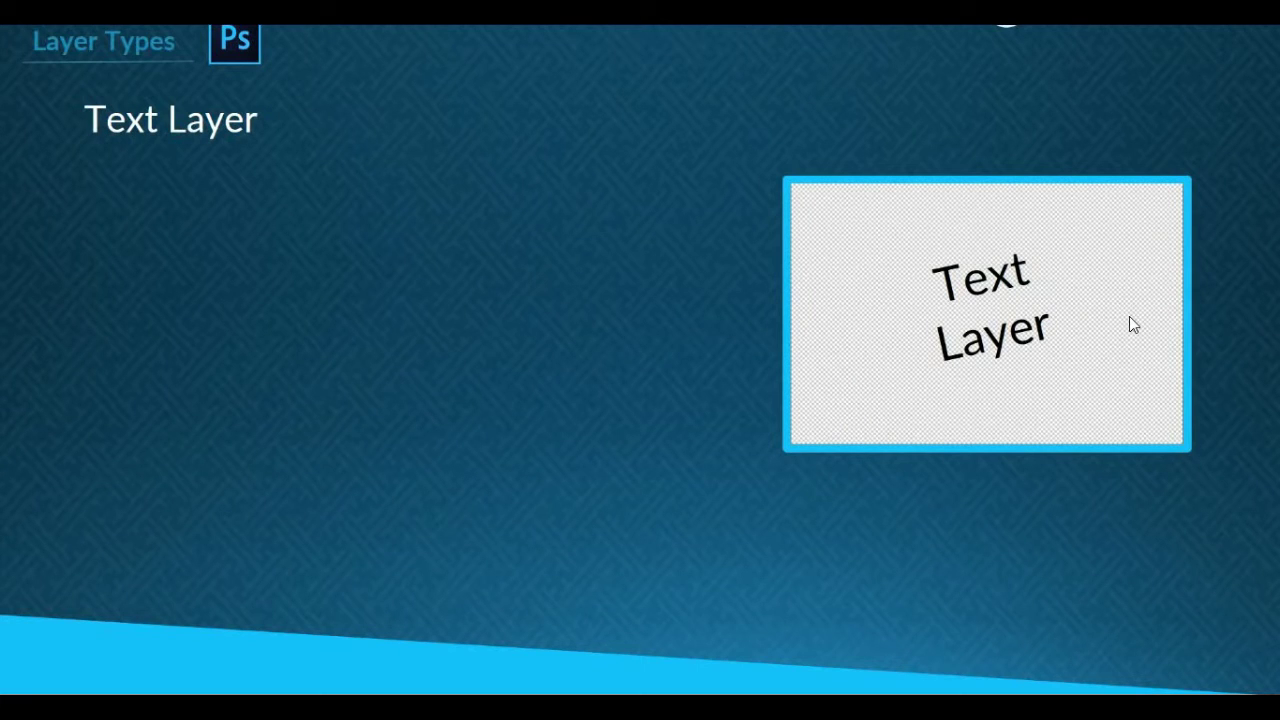
key("Right")
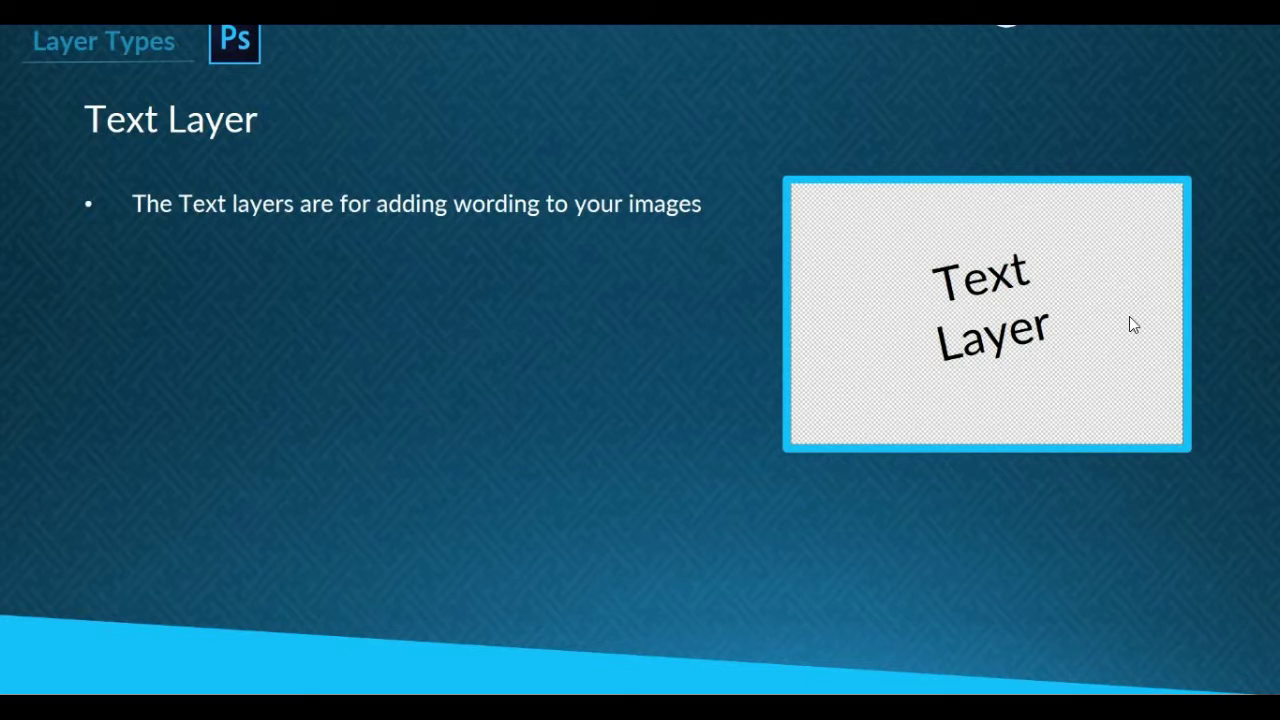
key("Right")
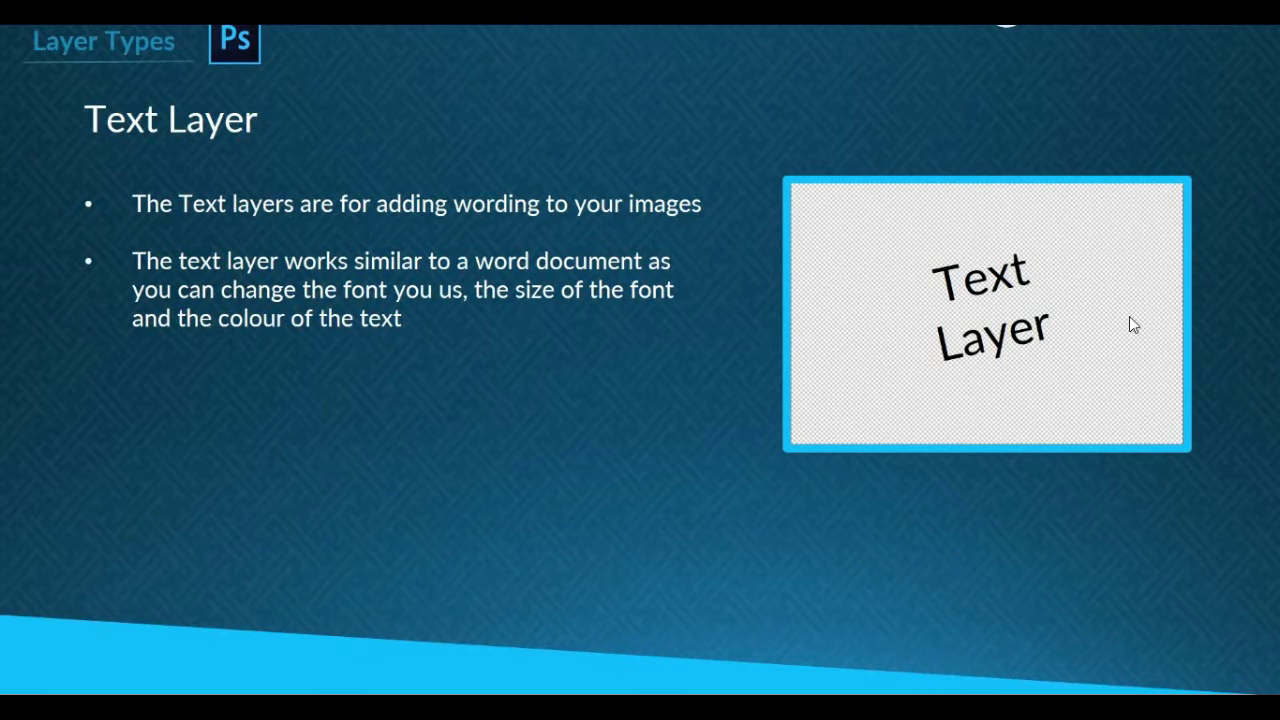
left_click(1133, 325)
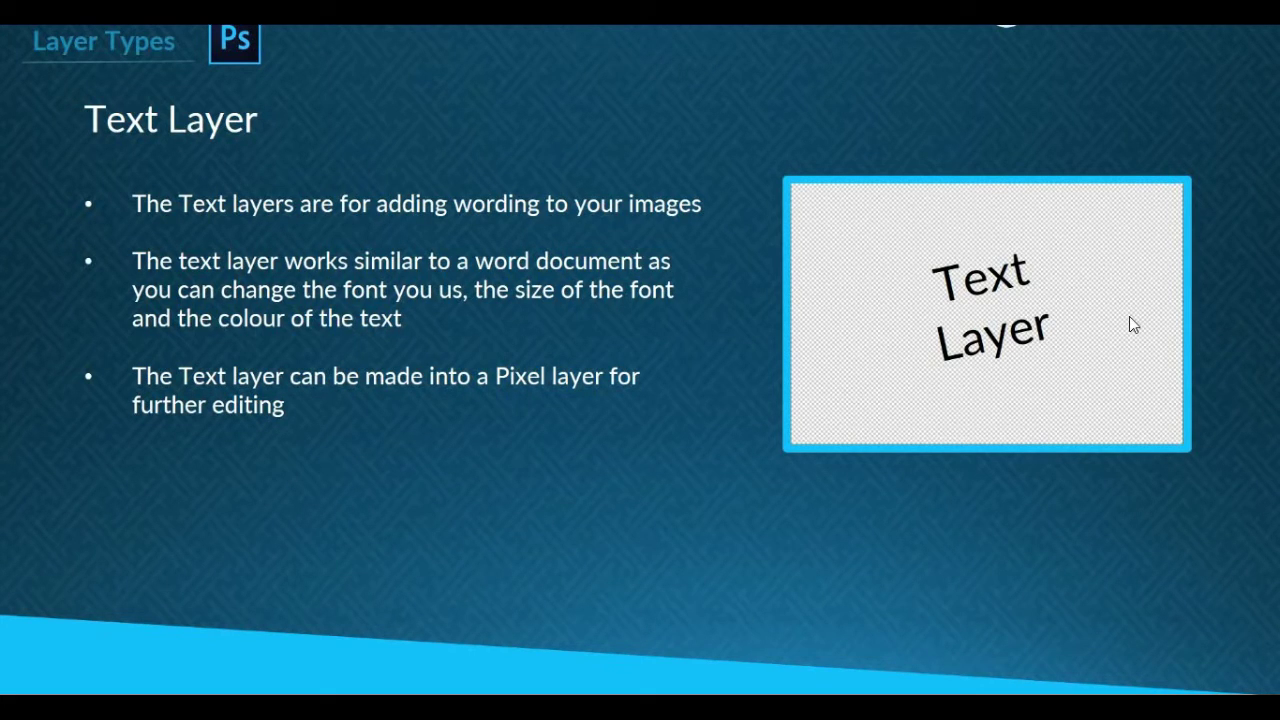
left_click(1133, 325)
key("Left")
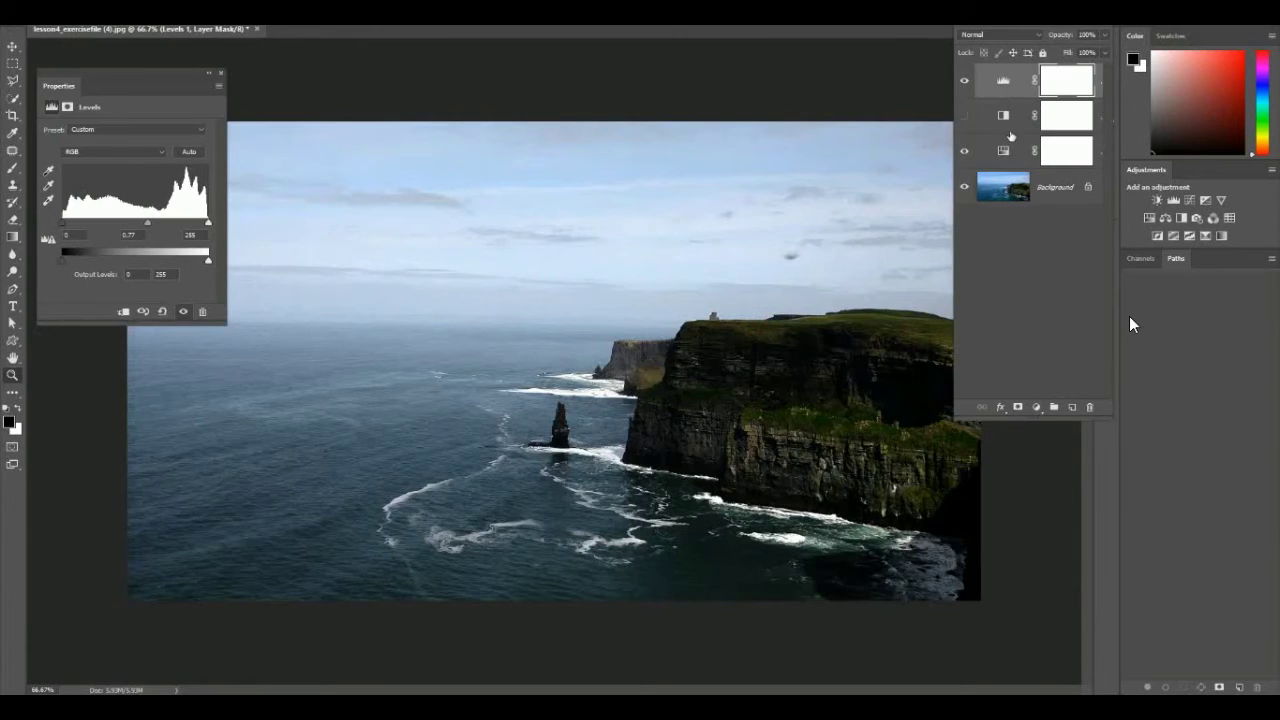
- Review the Background layer and the settings of the Black & White, Hue/Saturation and Levels adjustments one after the other
left_click(1001, 116)
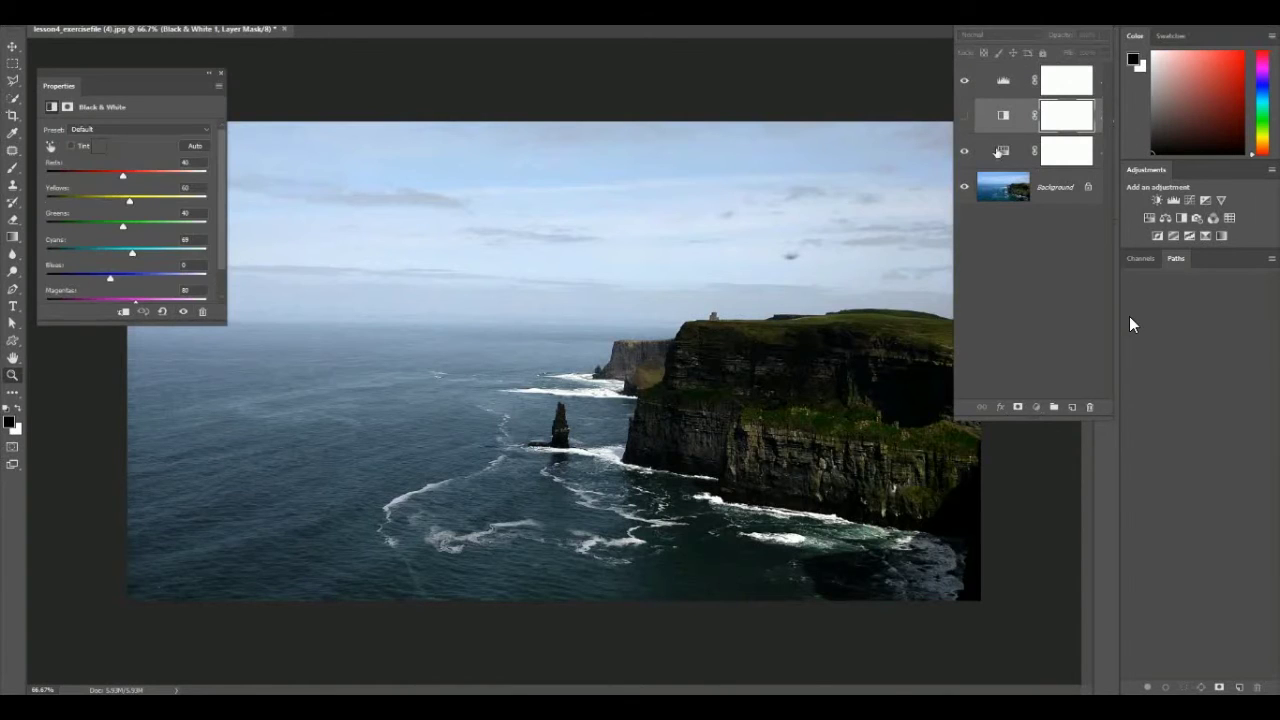
left_click(997, 151)
left_click(995, 82)
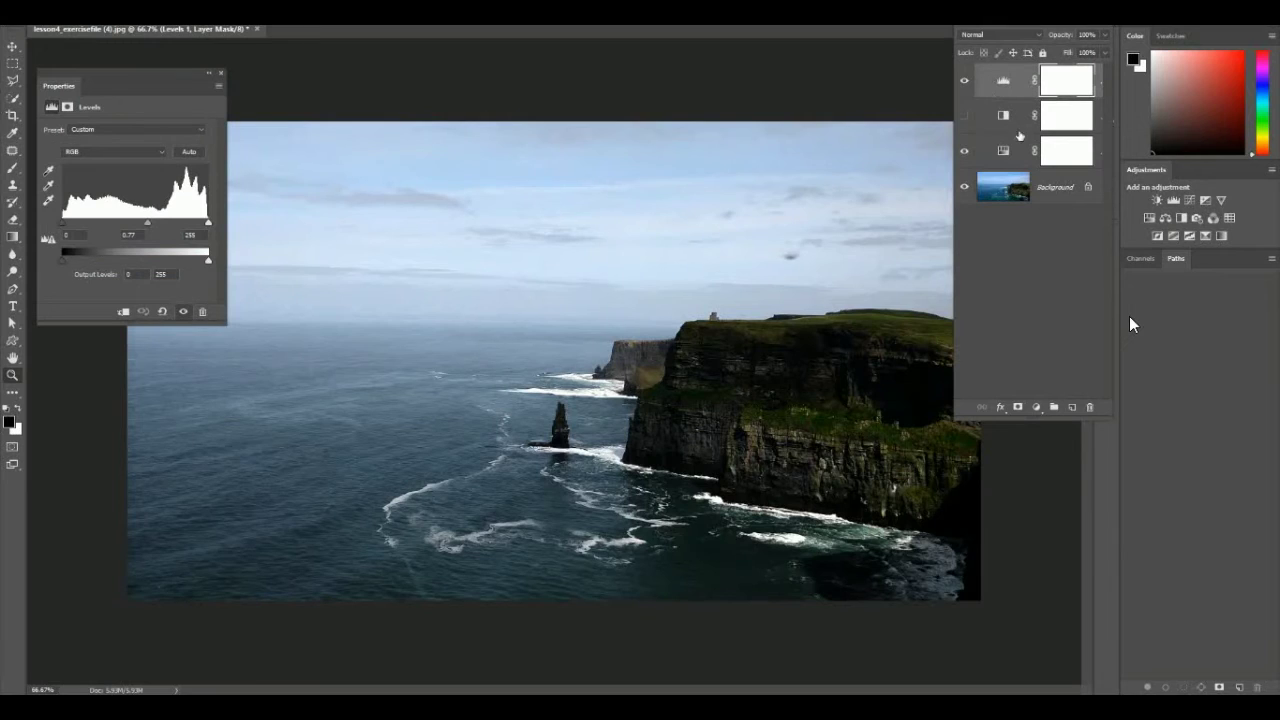
left_click(1049, 192)
left_click(1005, 150)
left_click(1008, 114)
left_click(1006, 86)
- Duplicate the Background layer, shift the copy about 36 cm to the left and stack it between the Levels and Black & White layers
left_click(1064, 193)
key("ctrl+j")
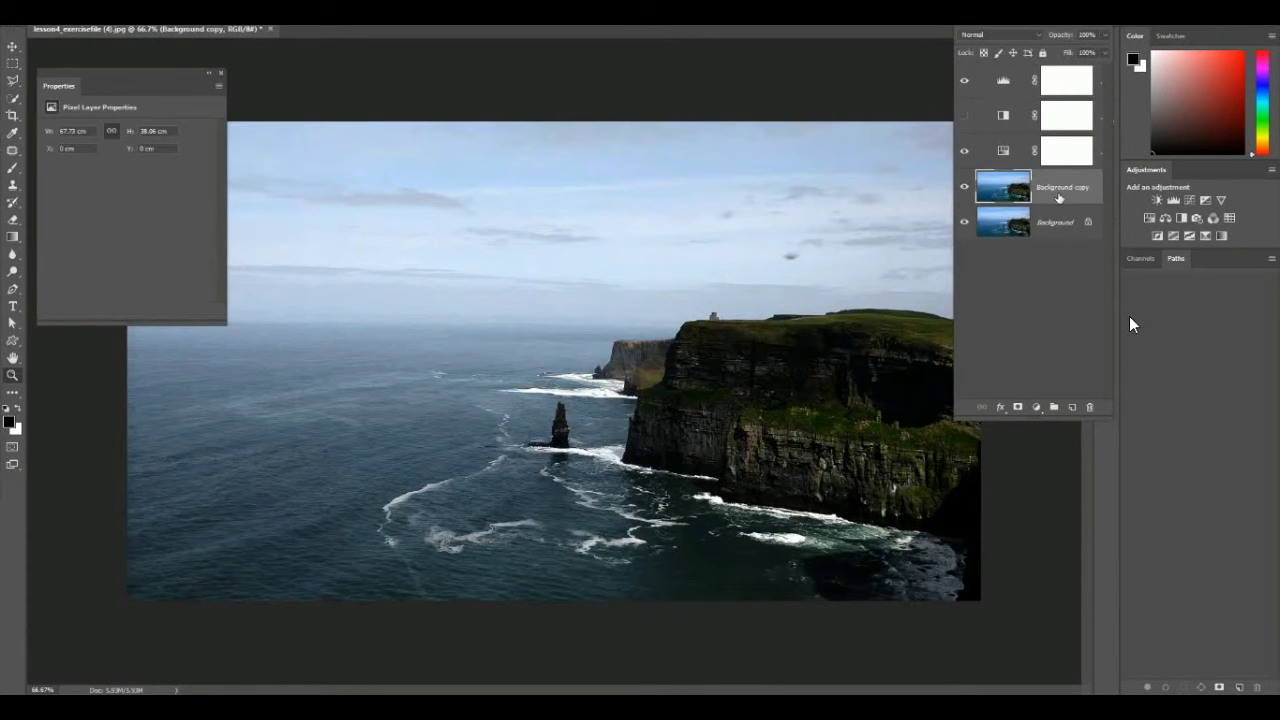
left_click(12, 46)
left_click_drag(742, 383, 284, 383)
left_click_drag(1050, 192, 1040, 104)
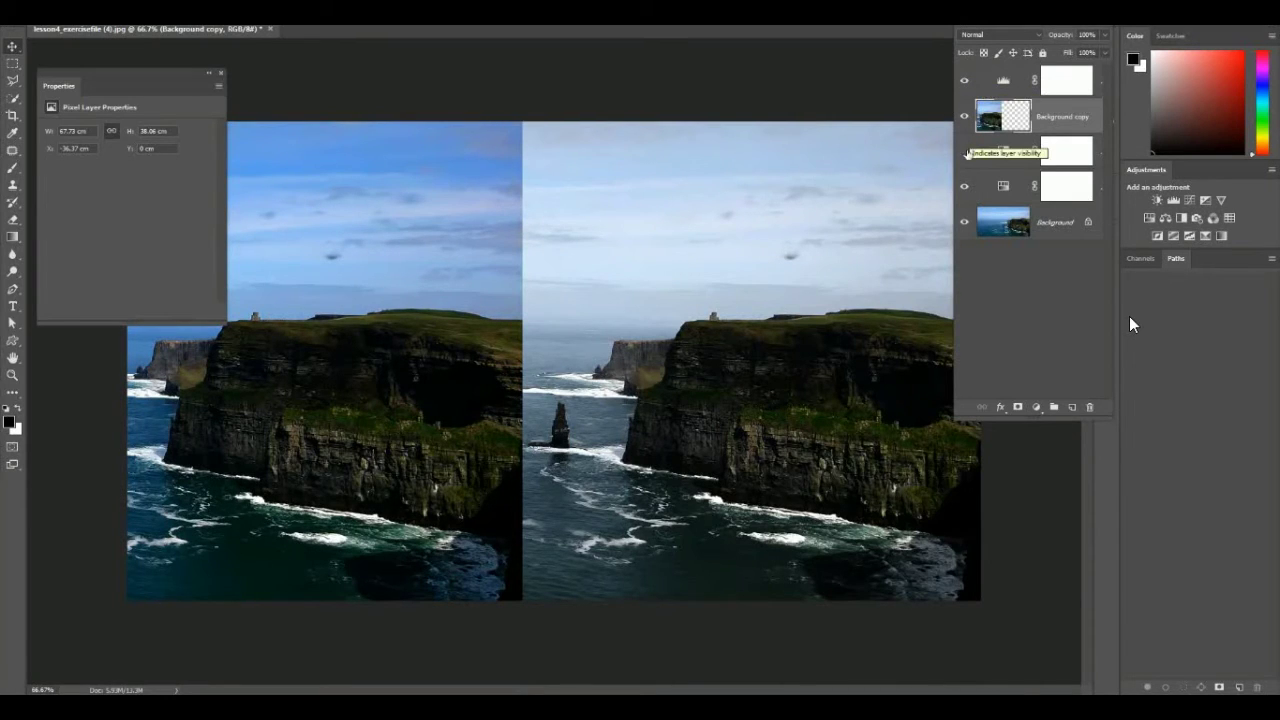
- Inspect the Hue/Saturation adjustment, the Background and the Background copy to compare which image lies beneath the adjustment
left_click(988, 190)
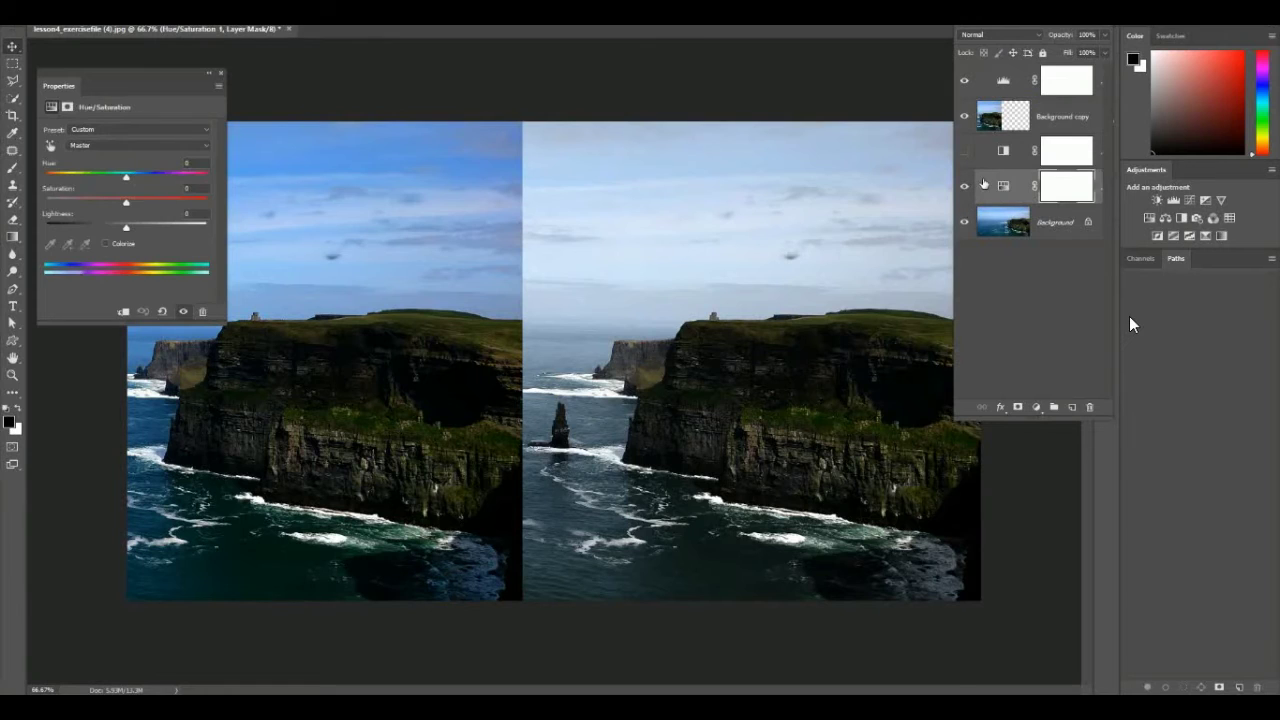
left_click(1044, 230)
left_click(1003, 190)
left_click(1056, 122)
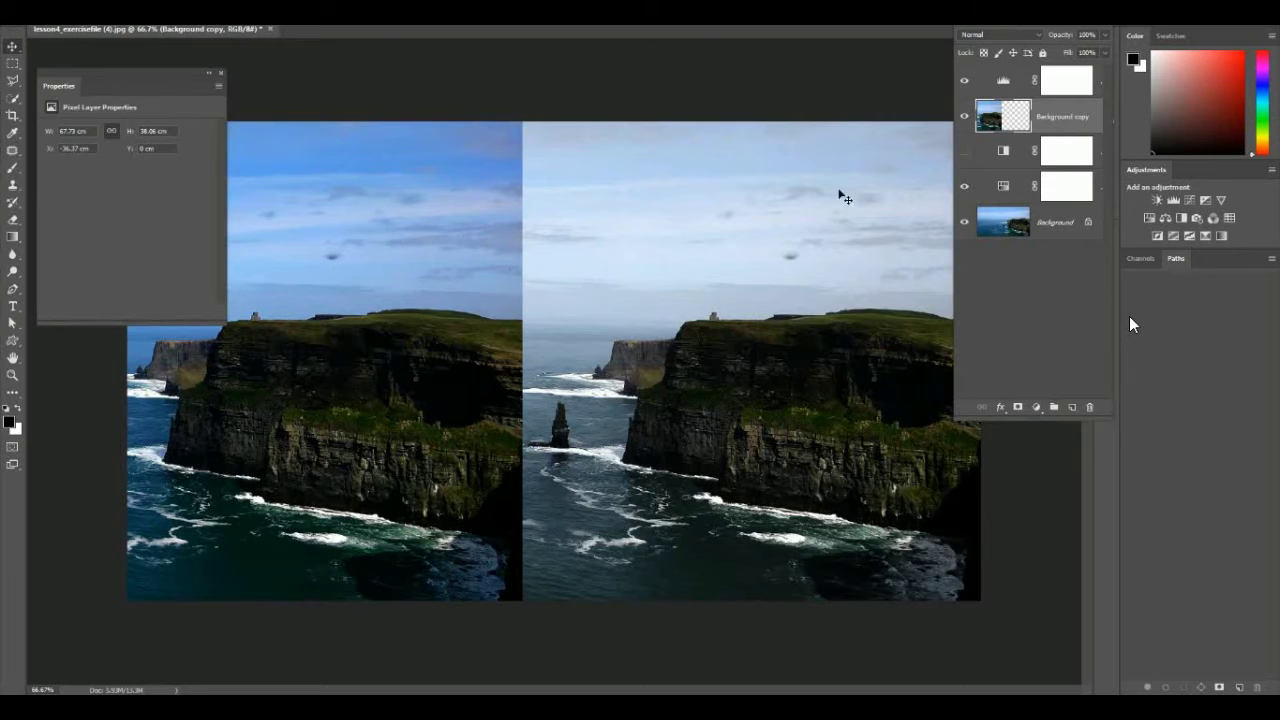
- Toggle the Levels layer on and off repeatedly to compare its effect on both cliff images below it
left_click(1008, 84)
left_click(966, 82)
left_click(966, 84)
left_click(966, 84)
left_click(966, 84)
left_click(966, 84)
left_click(966, 84)
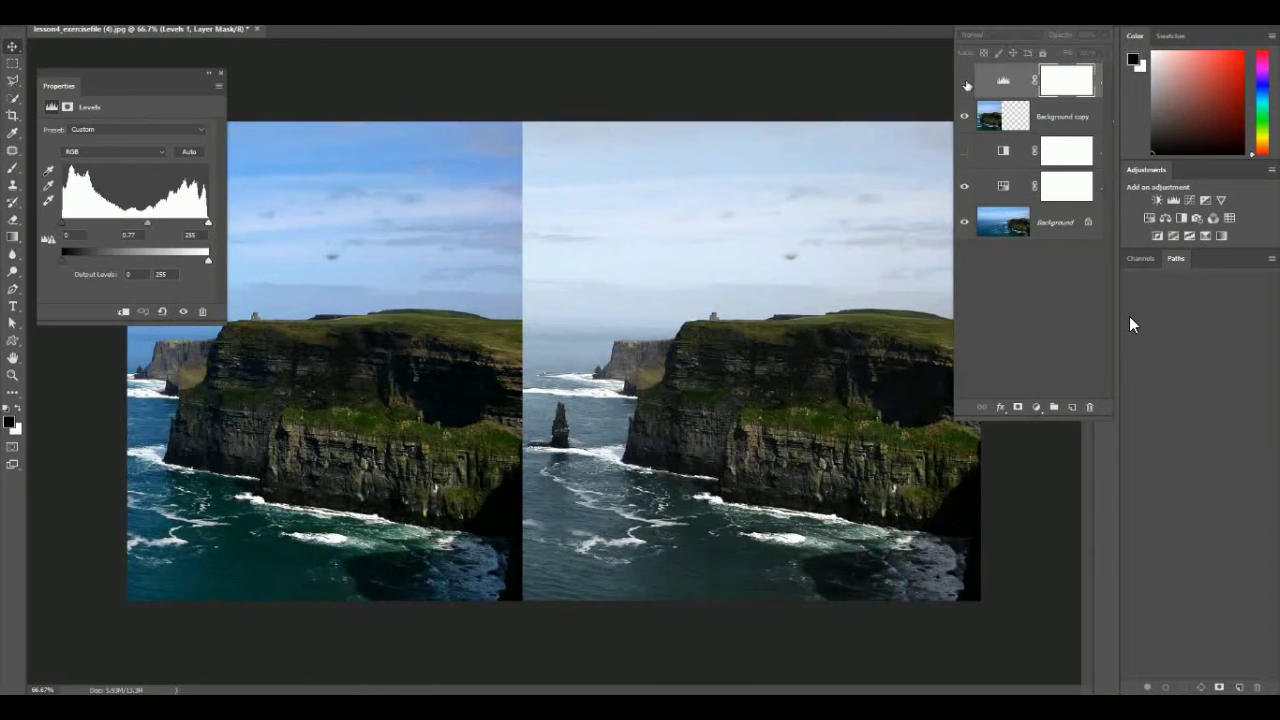
- Delete the Levels, Background copy and Black & White layers together
left_click(1070, 124)
left_click(993, 82)
left_click(1053, 117, "shift")
left_click(1015, 155, "shift")
left_click_drag(1035, 150, 1090, 409)
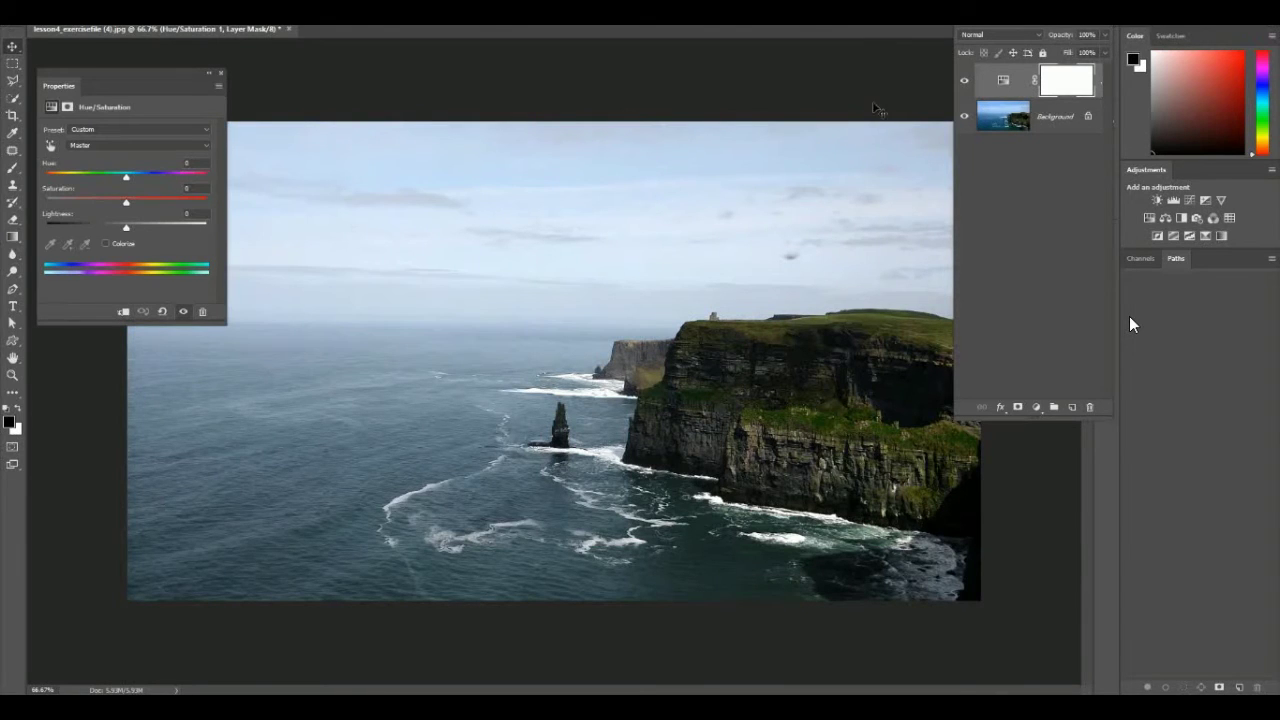
- Set the Cyans range of the Hue/Saturation adjustment to a saturation of +44 and a lightness of -3
left_click(1005, 84)
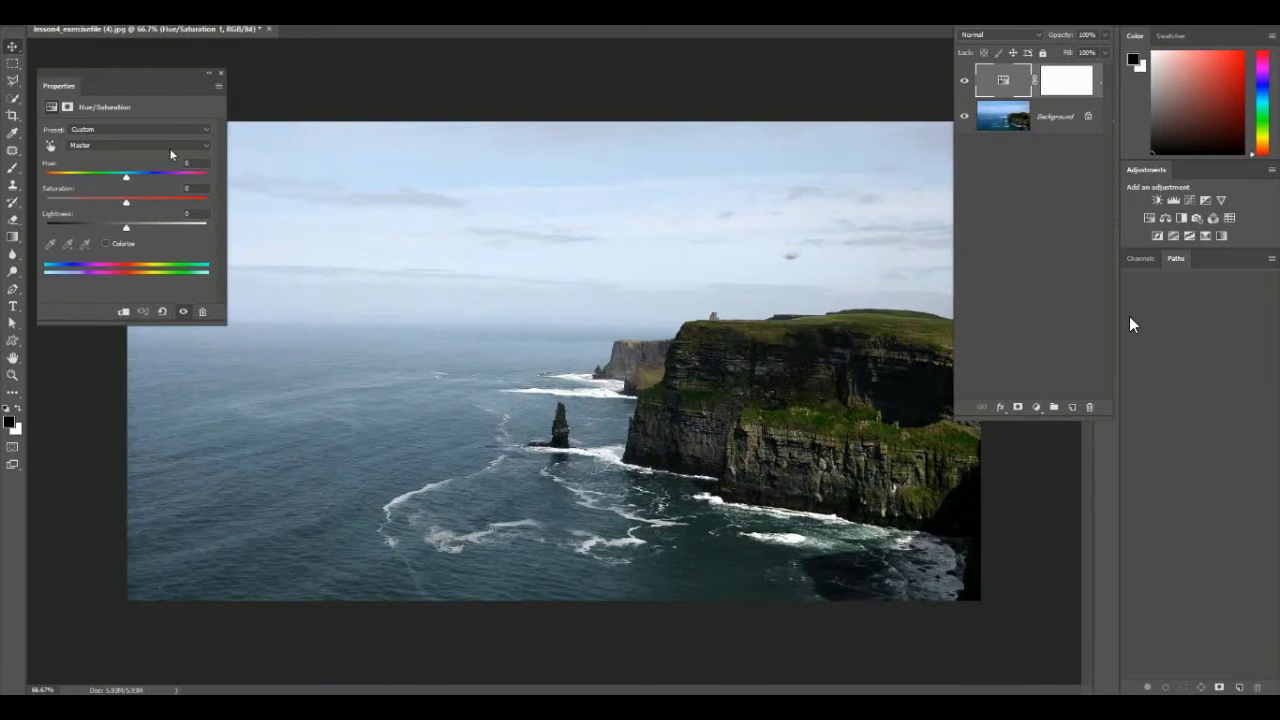
left_click(169, 147)
left_click(165, 198)
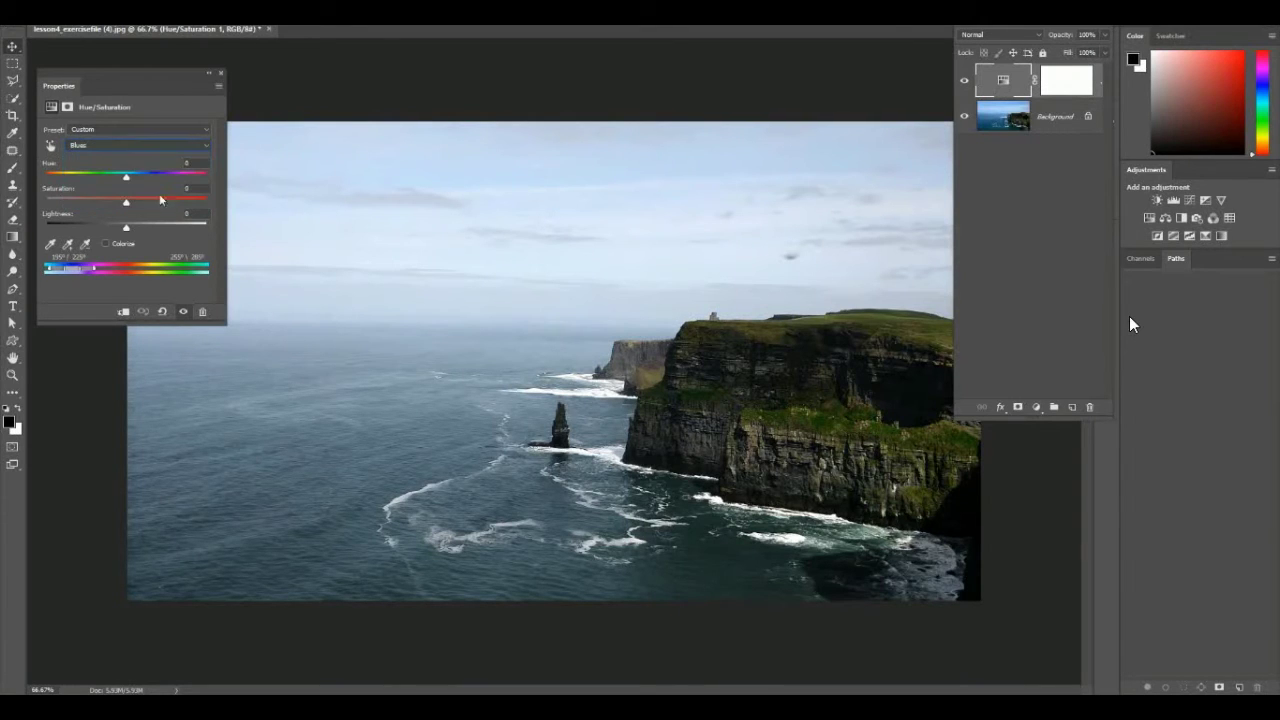
left_click(161, 143)
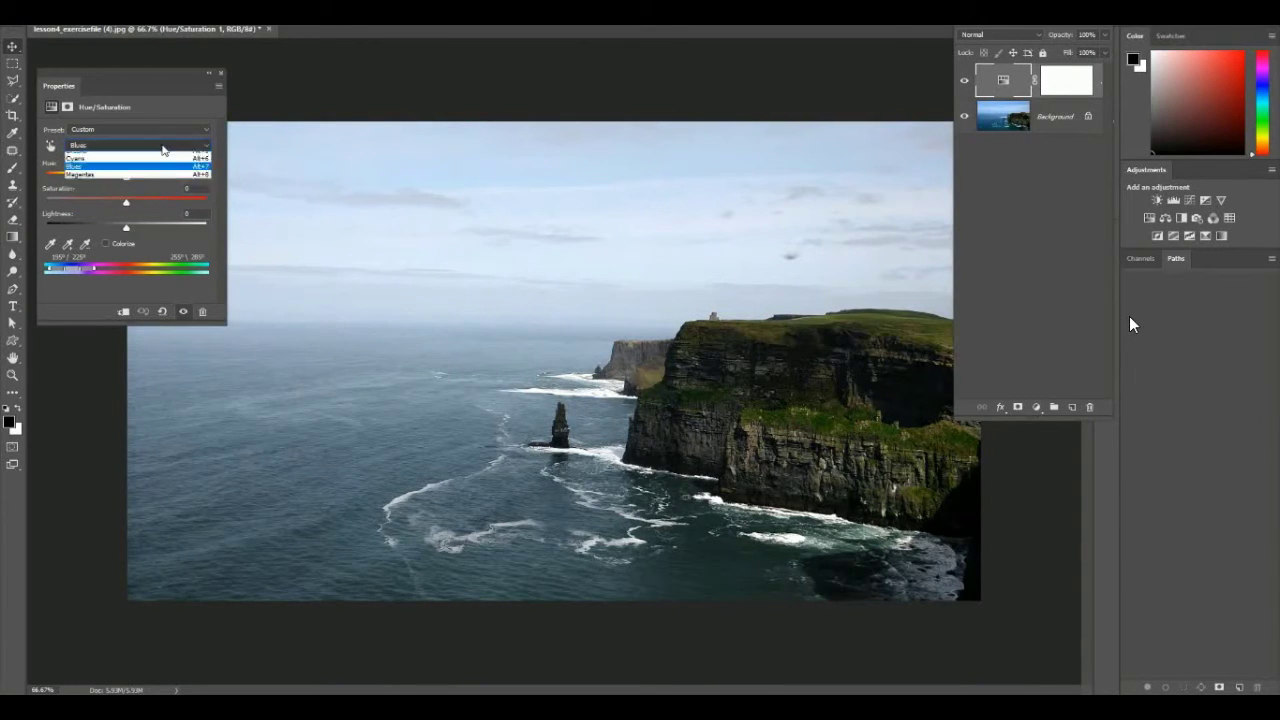
left_click(150, 186)
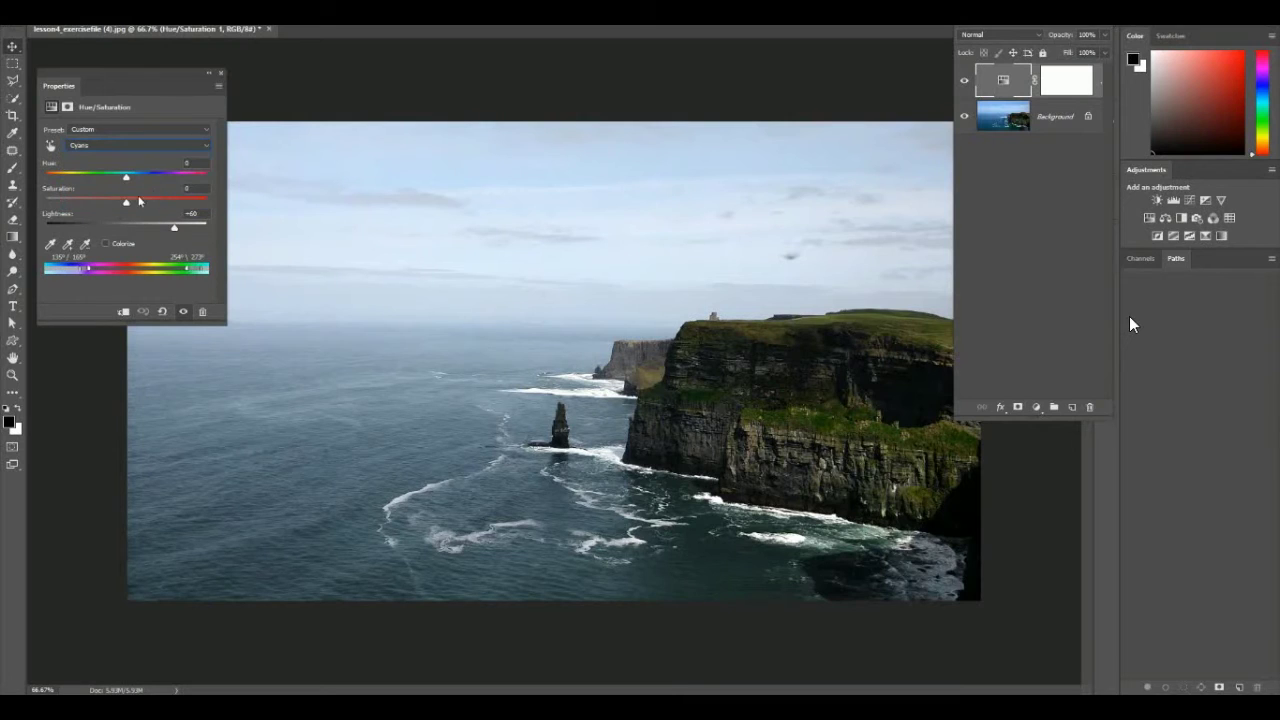
left_click_drag(175, 230, 163, 206)
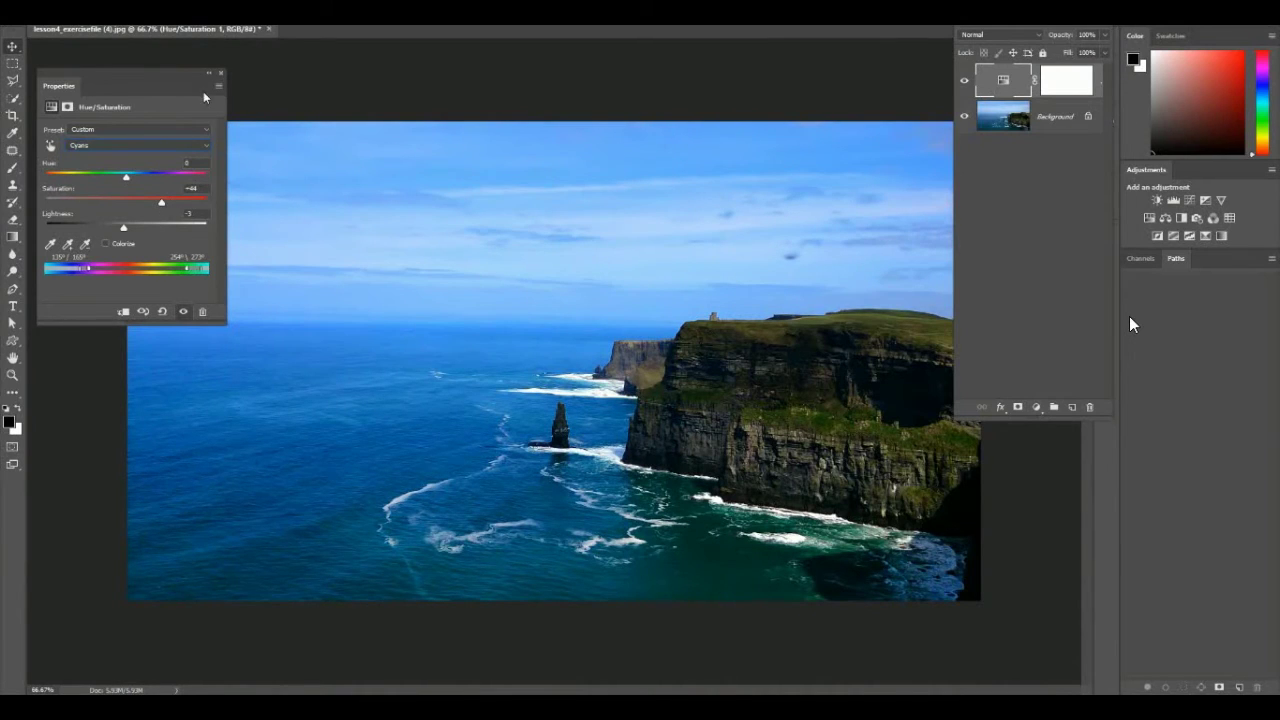
- Add a horizontal text layer reading "cliffs of moher" across the sea and sky of the cliff photo
right_click(15, 313)
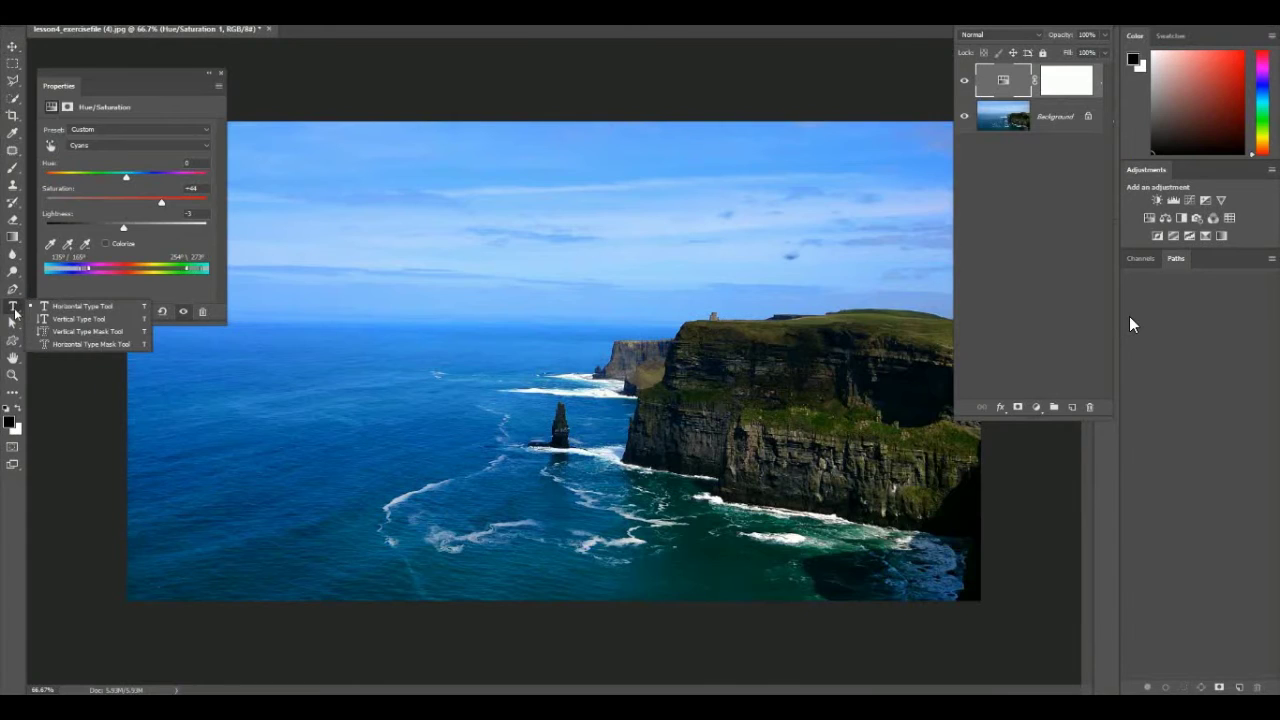
left_click(55, 307)
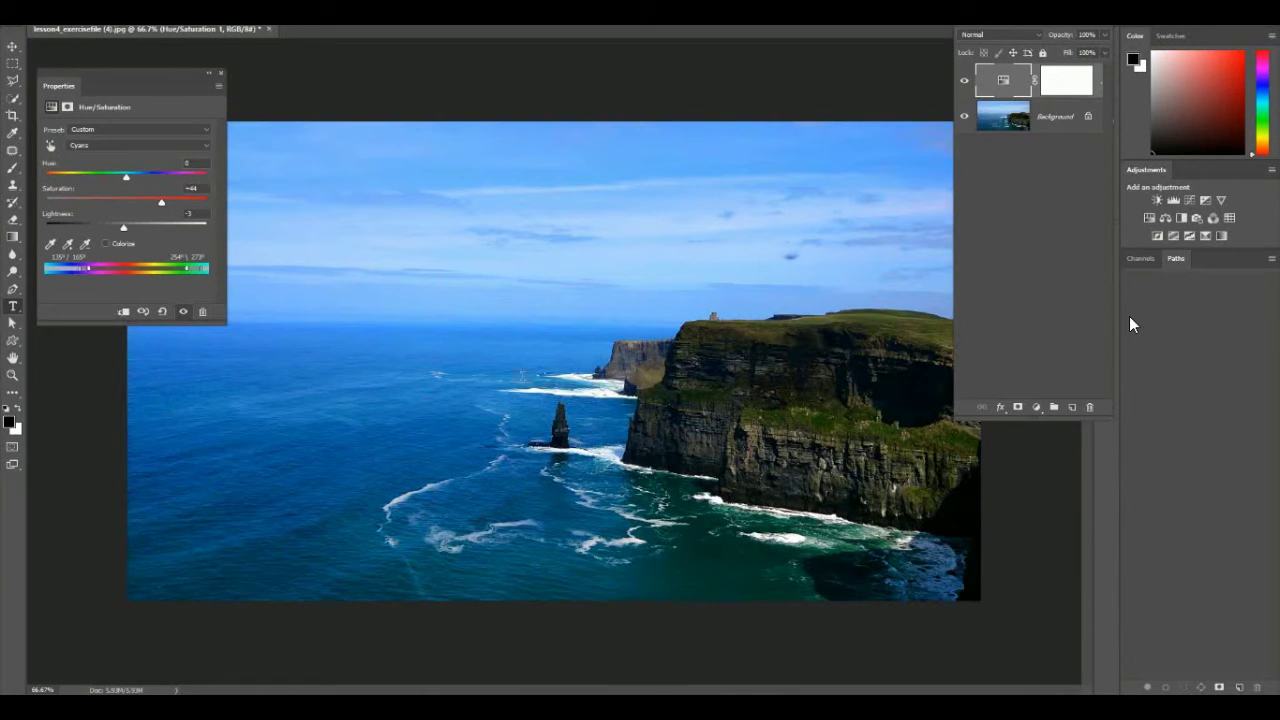
left_click(400, 330)
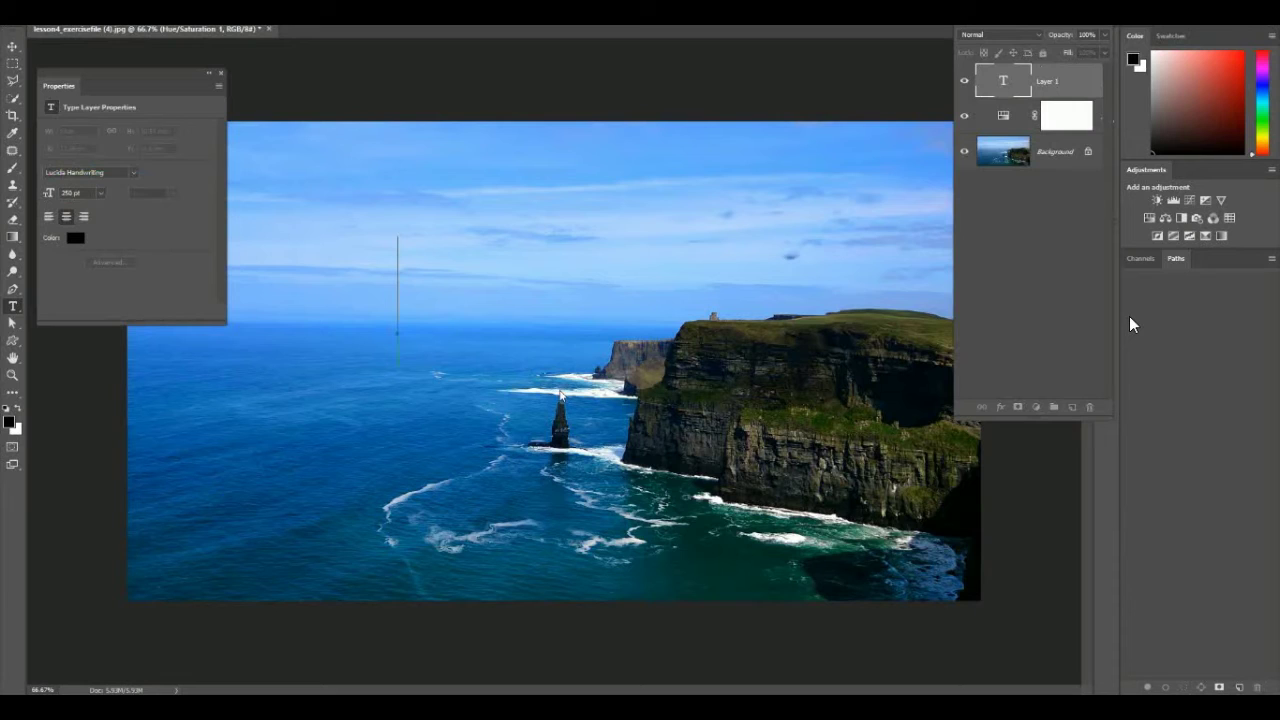
type("cliffs of")
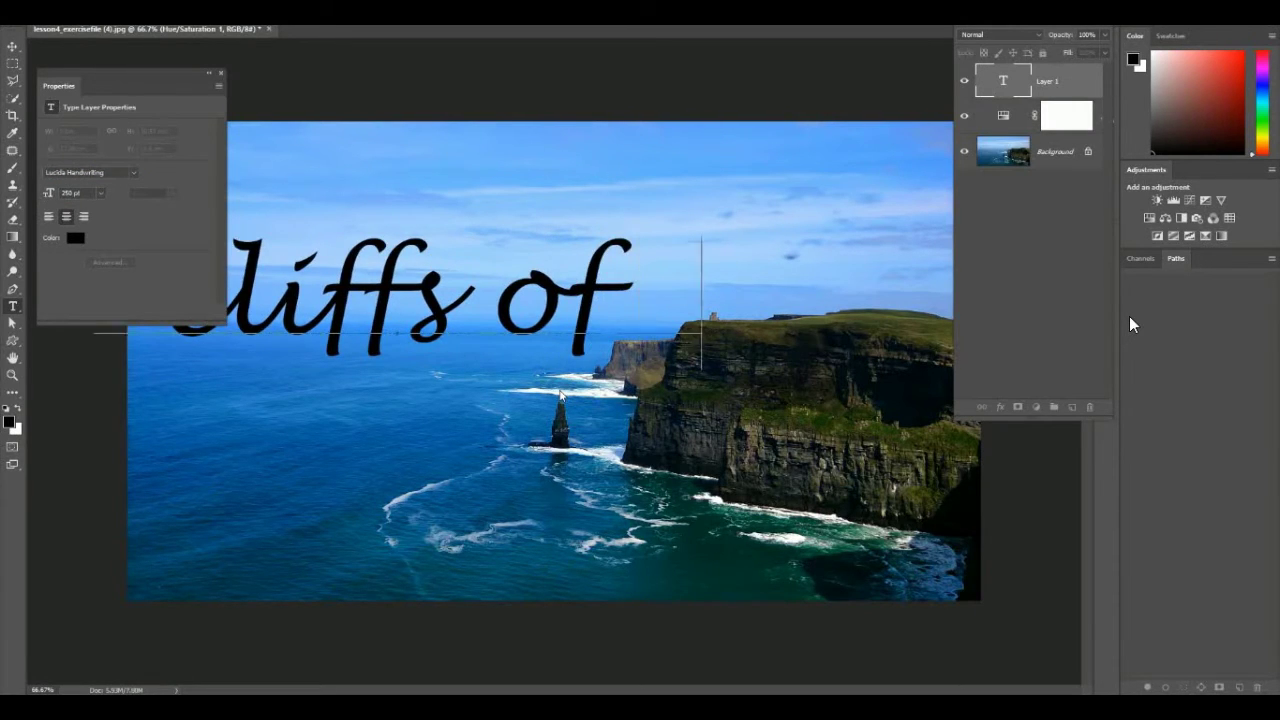
type(" moher")
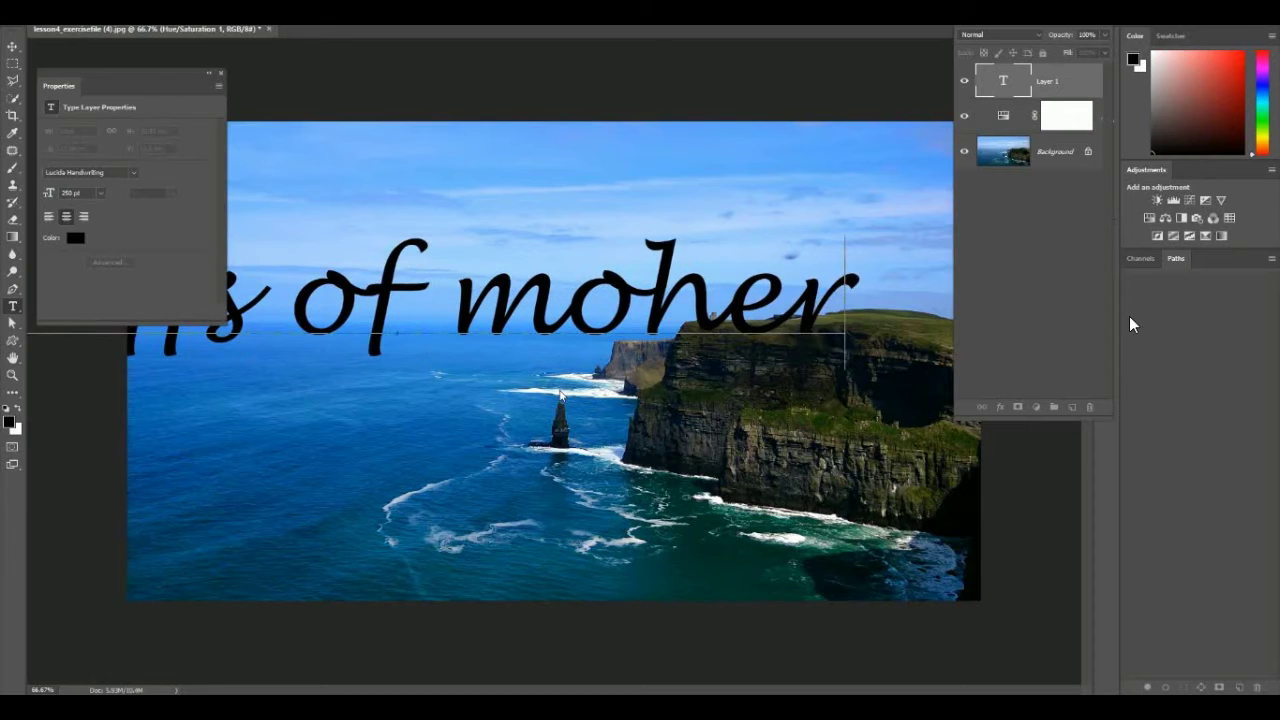
left_click(12, 47)
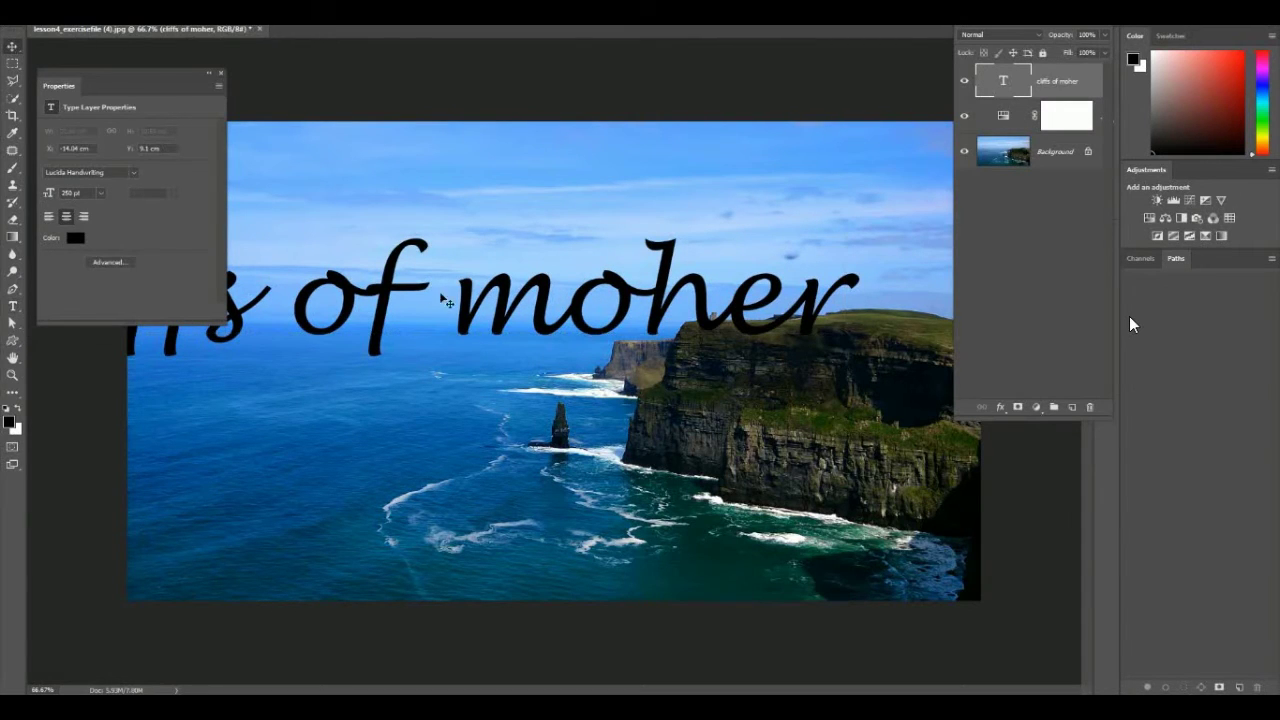
- Shift the "cliffs of moher" text sideways to bring its start into view, and set all its characters to 72 pt
left_click_drag(388, 292, 556, 298)
key("t")
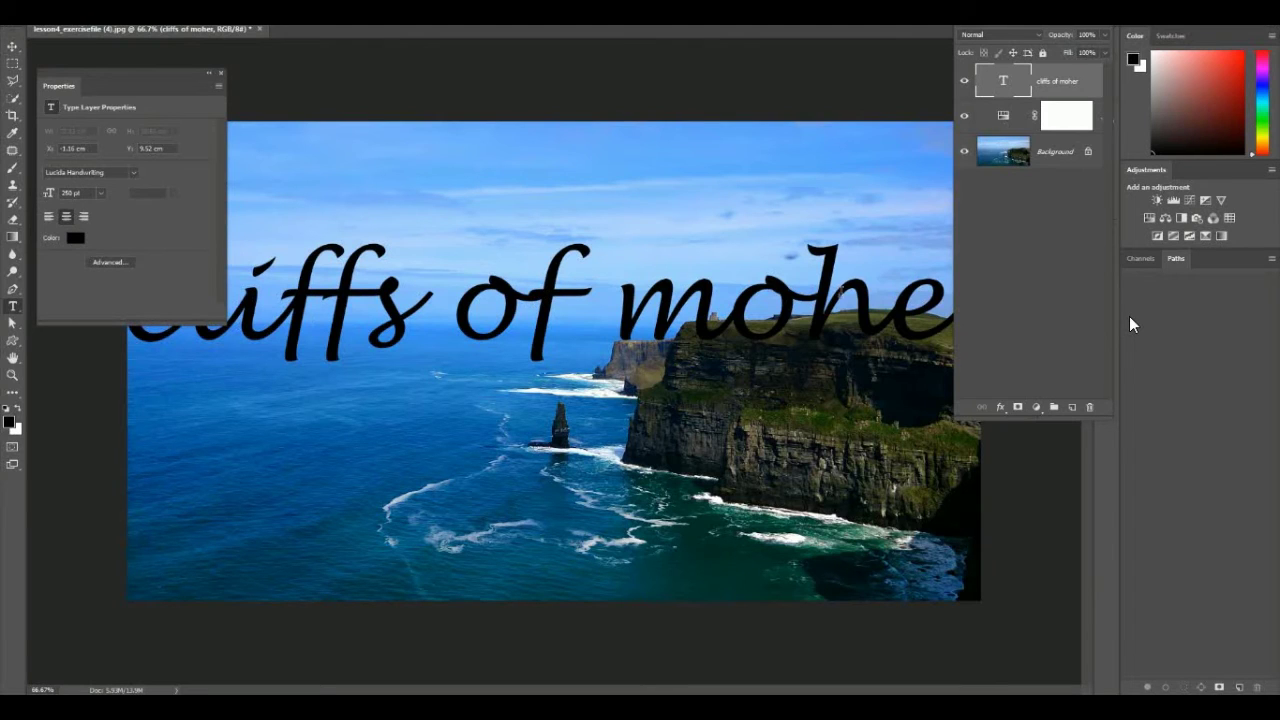
triple_click(150, 330)
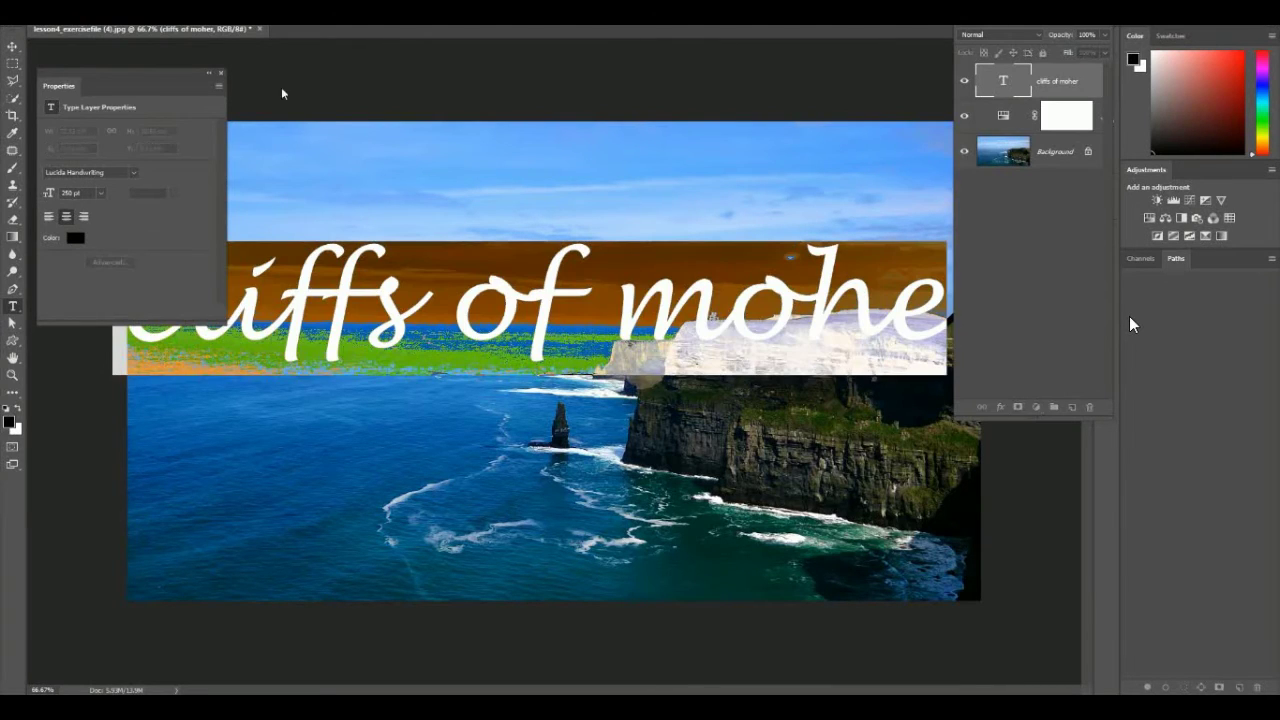
left_click(296, 28)
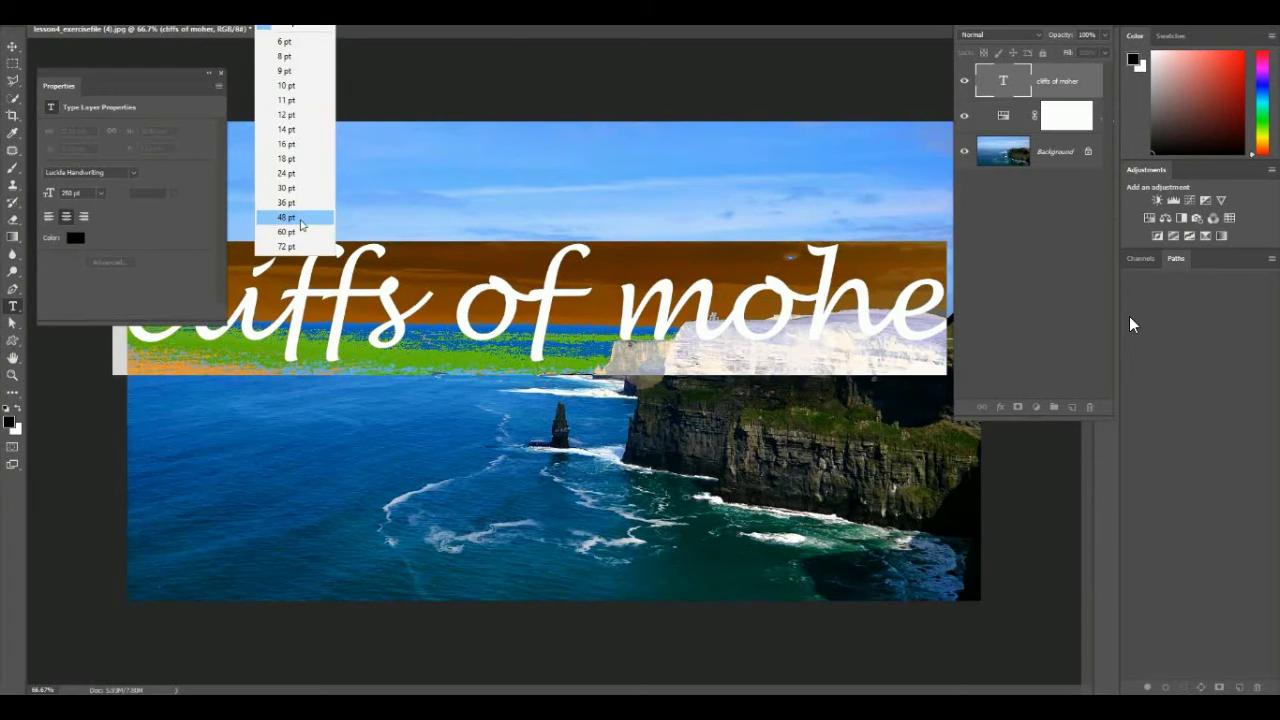
left_click(286, 246)
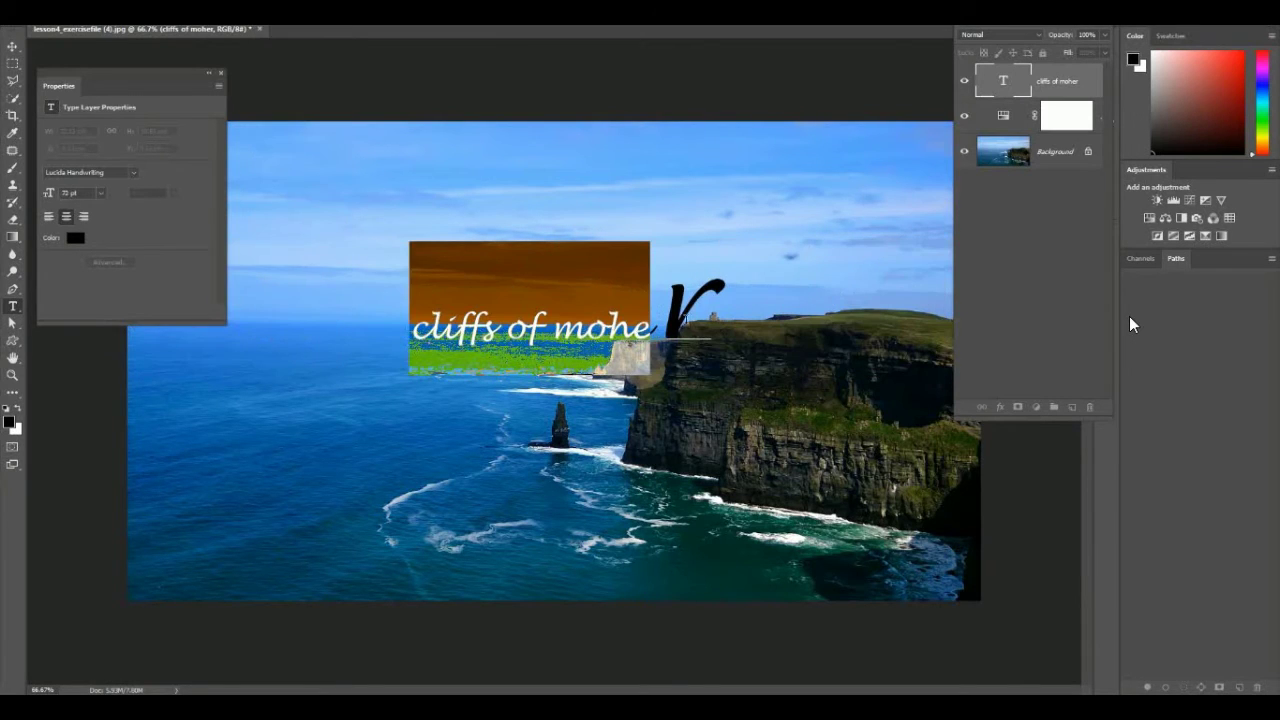
left_click(101, 192)
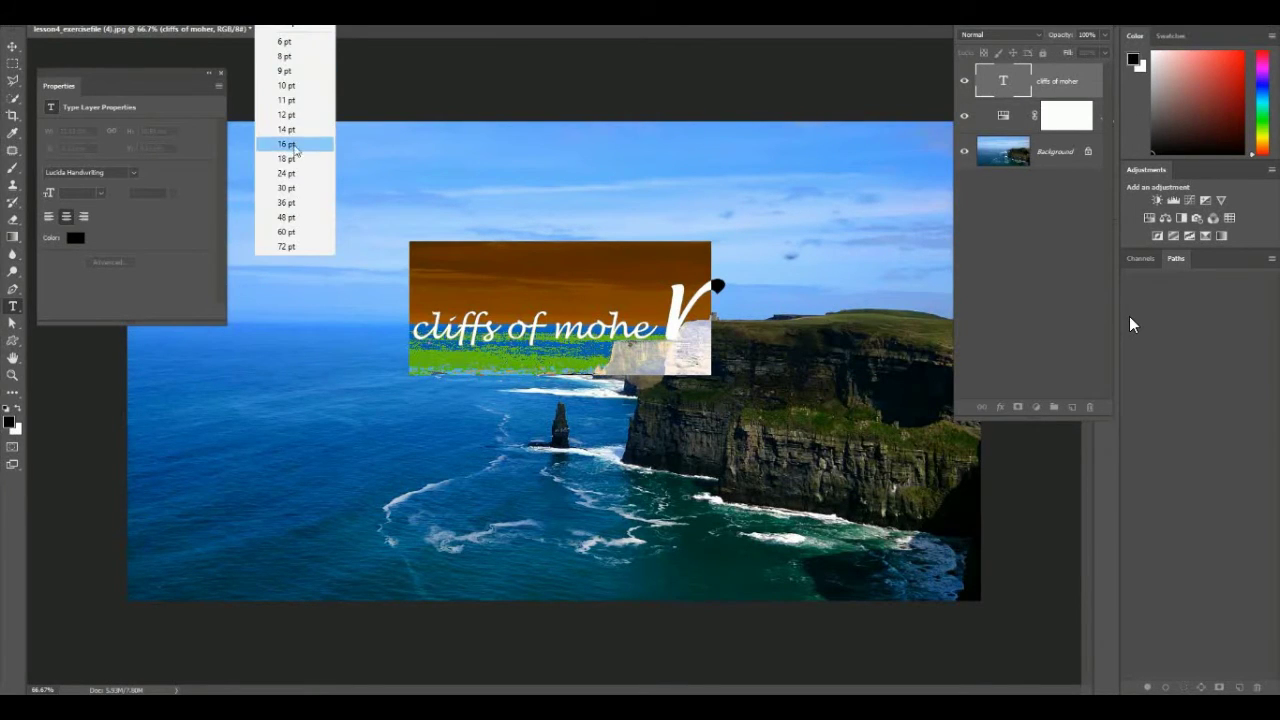
left_click(287, 246)
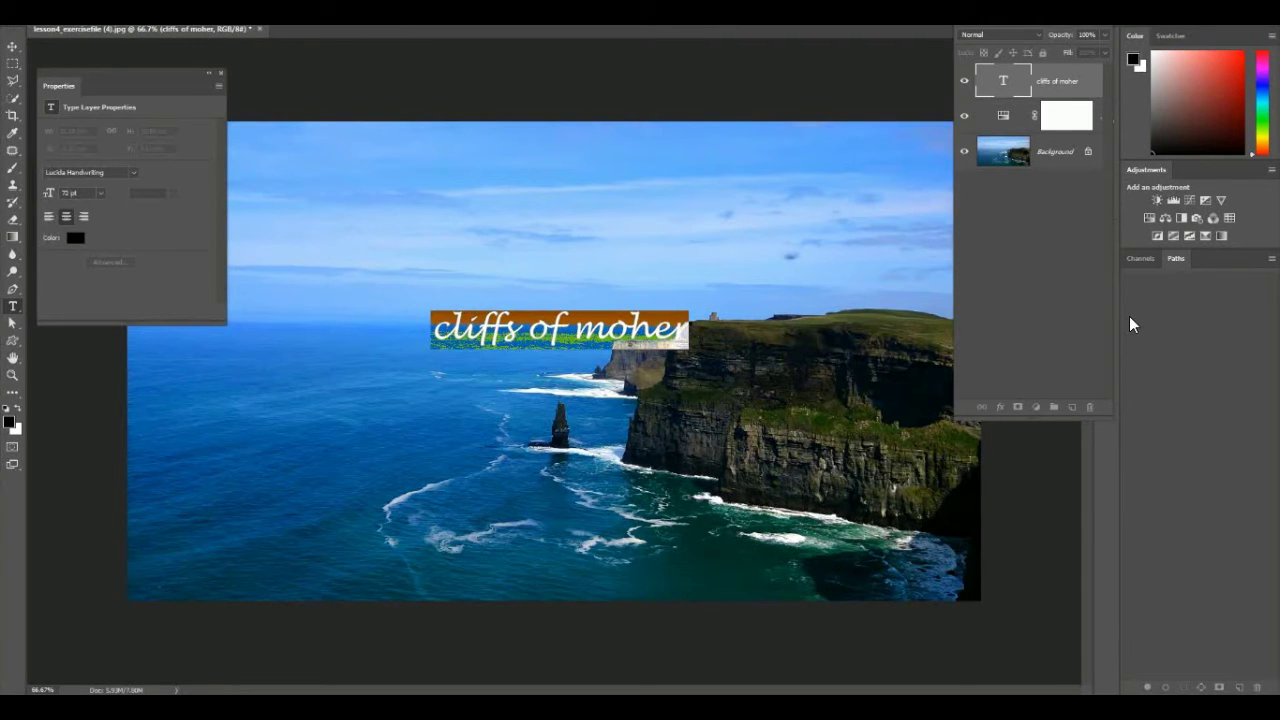
- Set the selected text's font to Ring of Kerry and its colour to near-white #fefefe
left_click(133, 172)
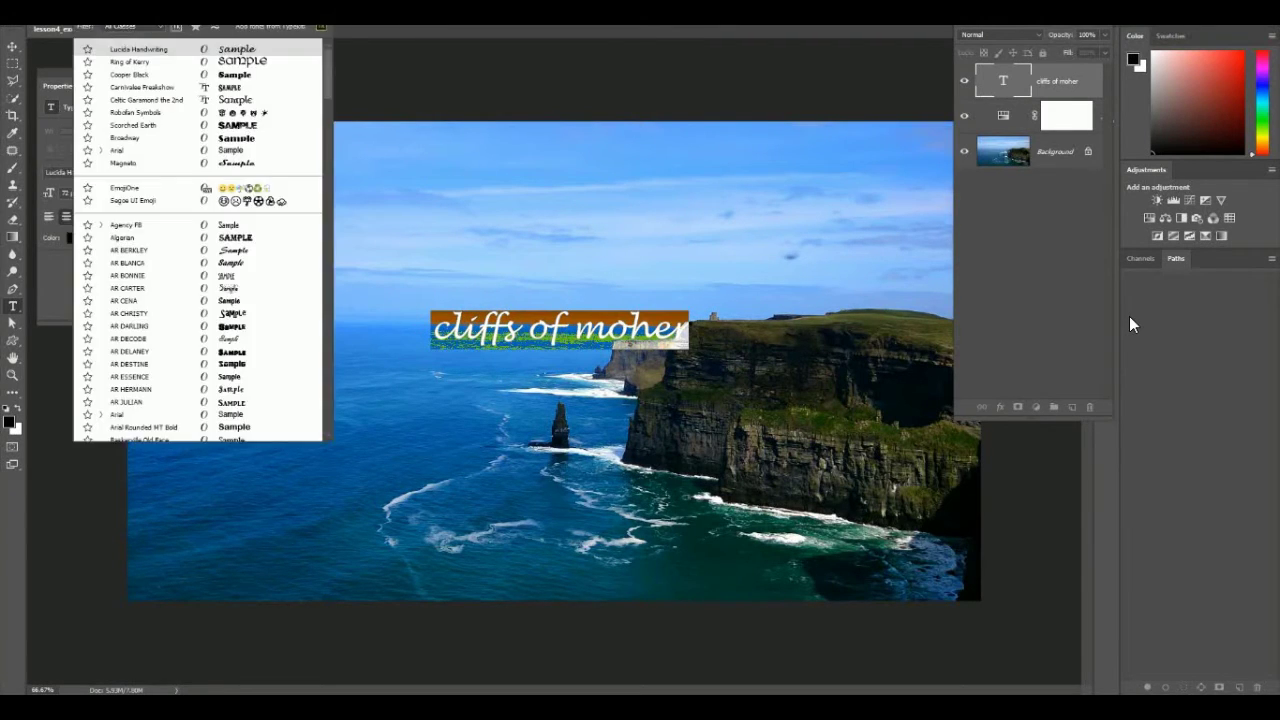
left_click(182, 64)
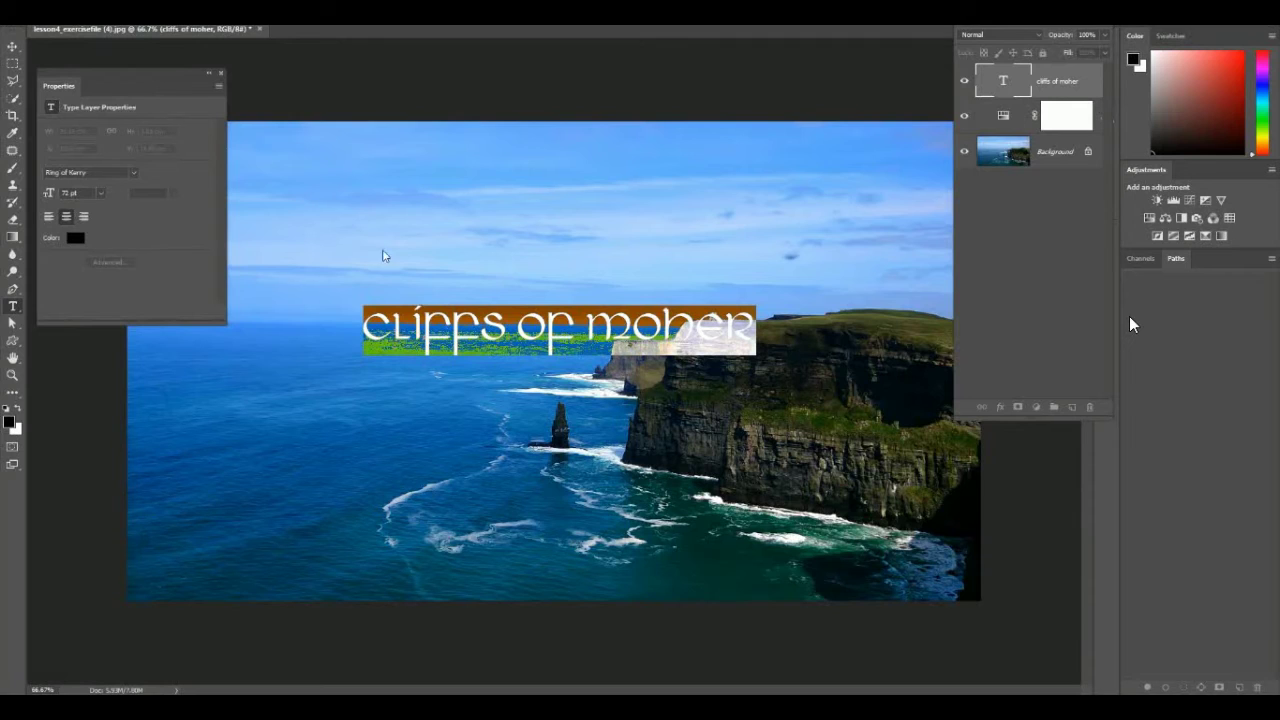
left_click(75, 237)
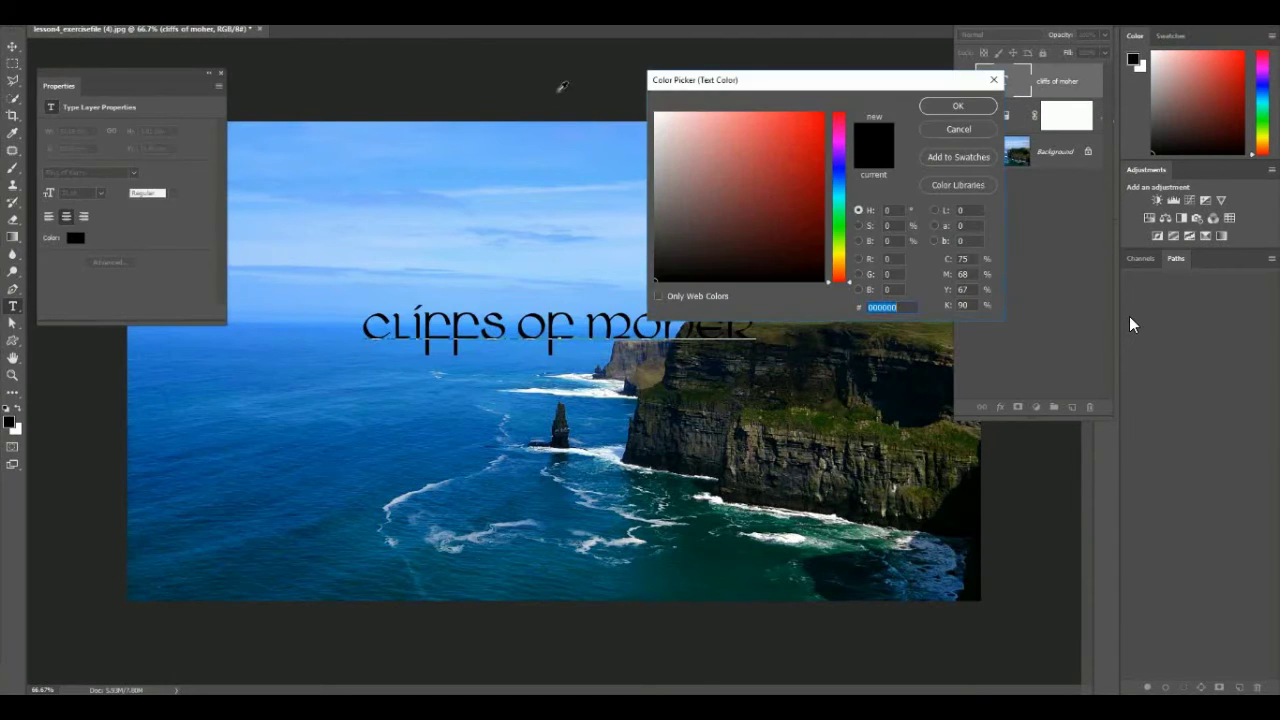
left_click(656, 114)
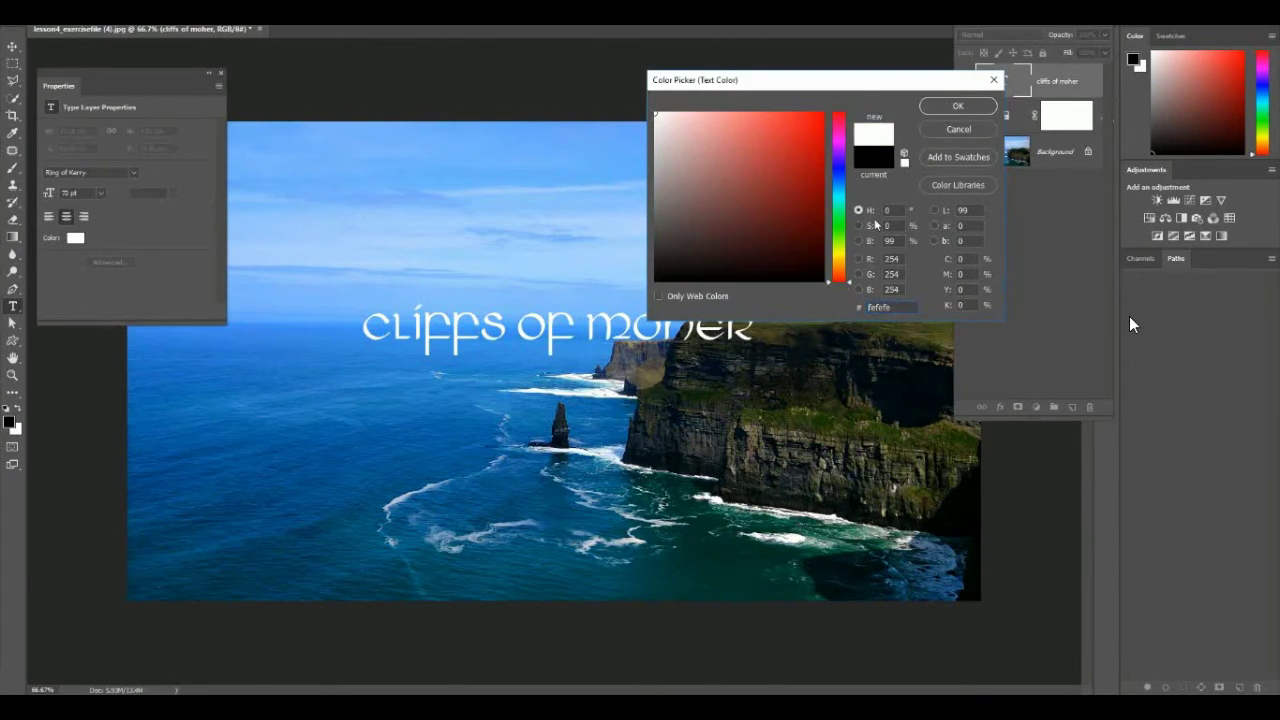
left_click(962, 108)
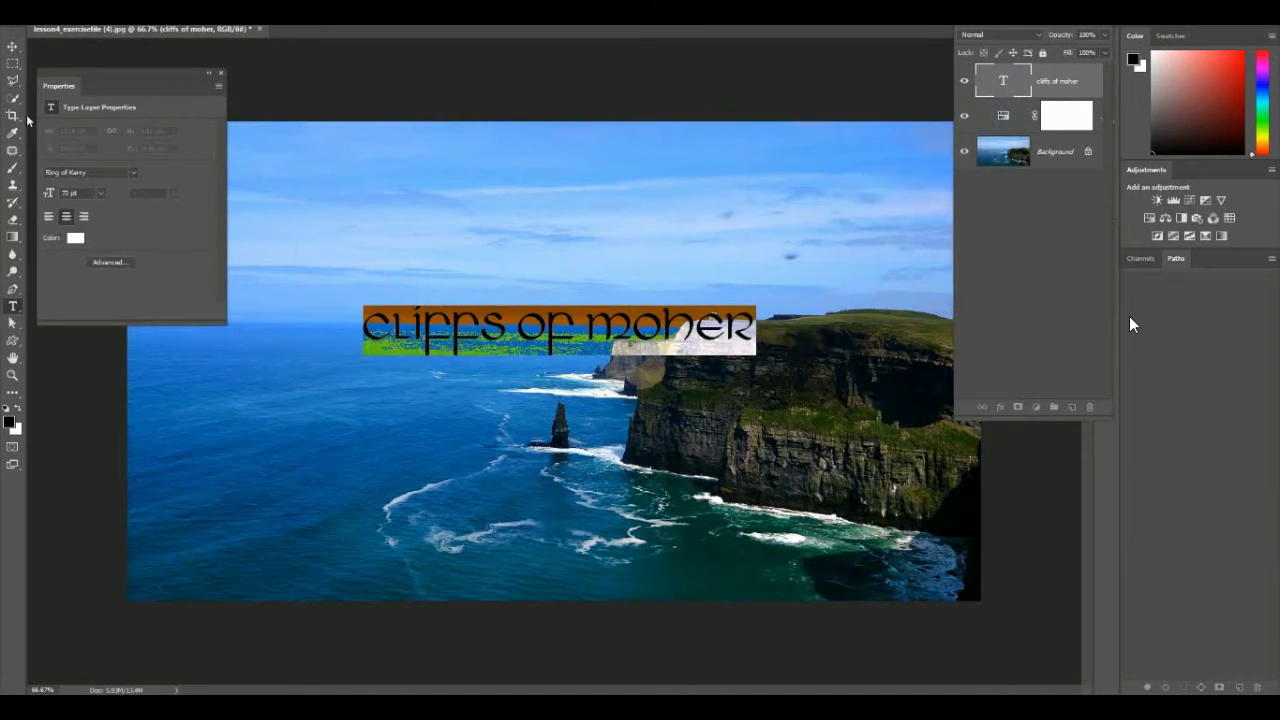
- Move the text up into the sky above the horizon and reselect all its characters for editing
left_click(12, 46)
left_click_drag(558, 330, 548, 243)
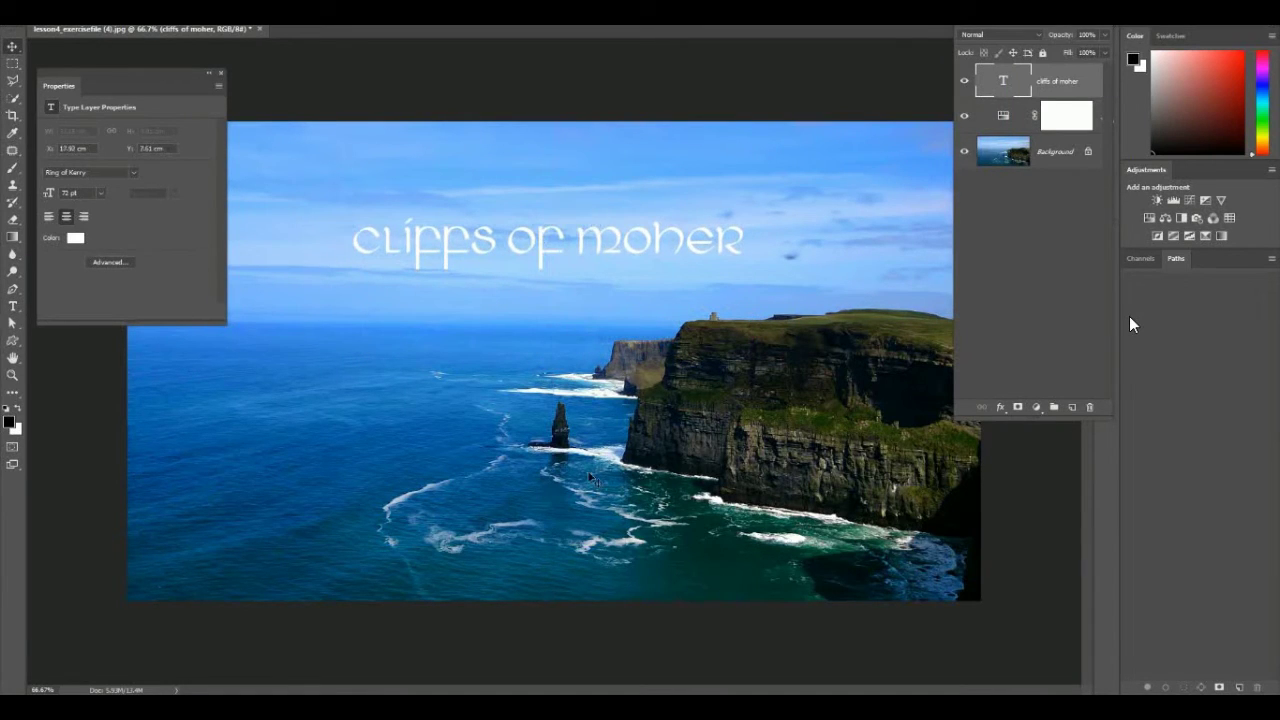
key("t")
left_click(744, 240)
left_click_drag(744, 240, 355, 242)
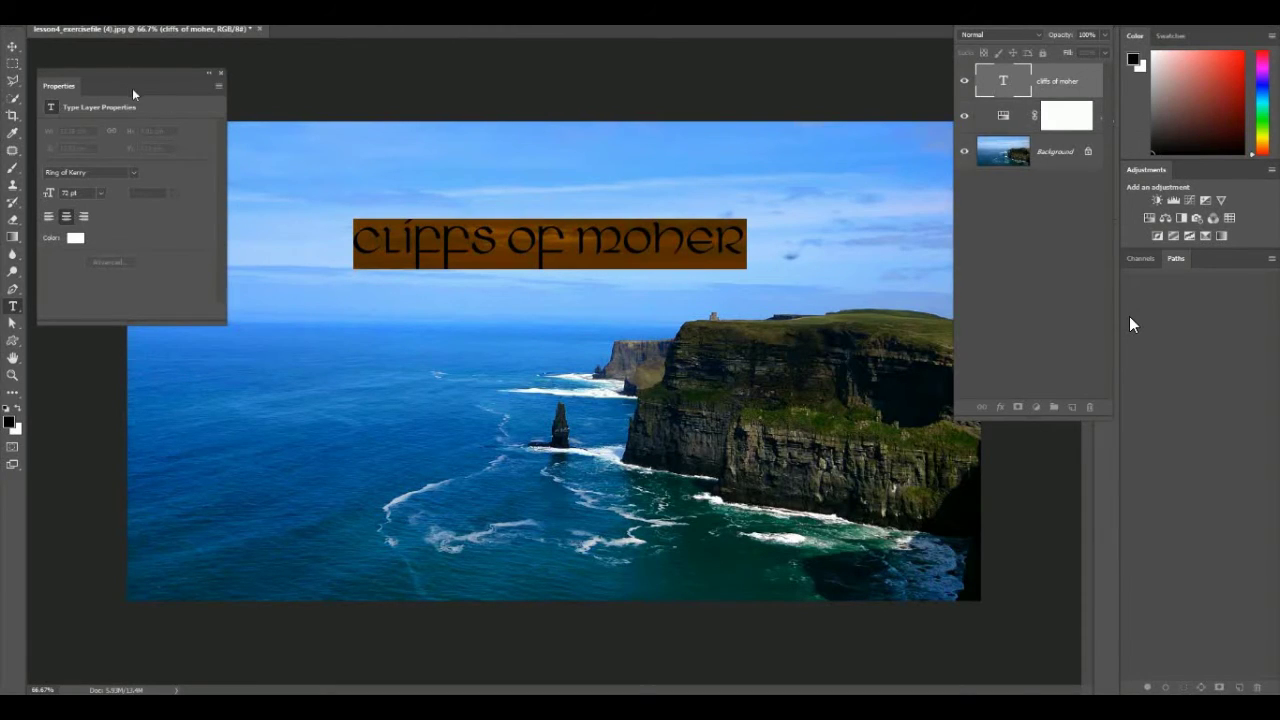
left_click(735, 238)
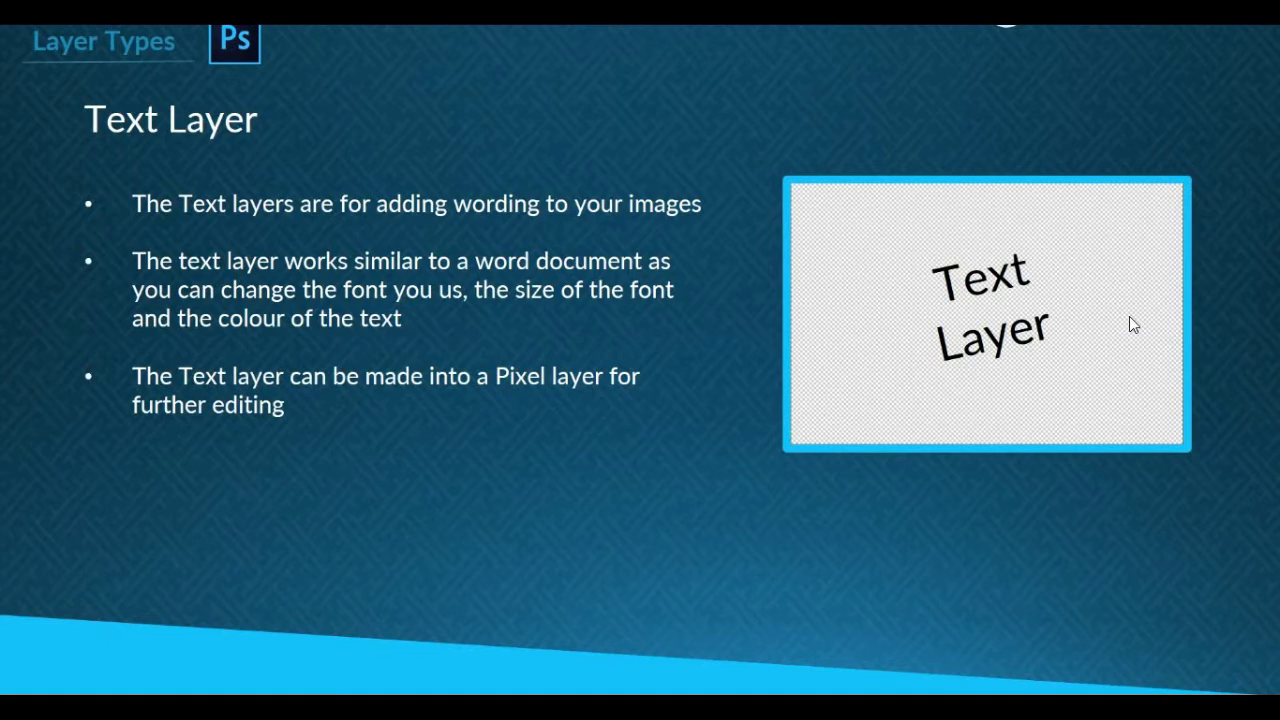
left_click(1133, 325)
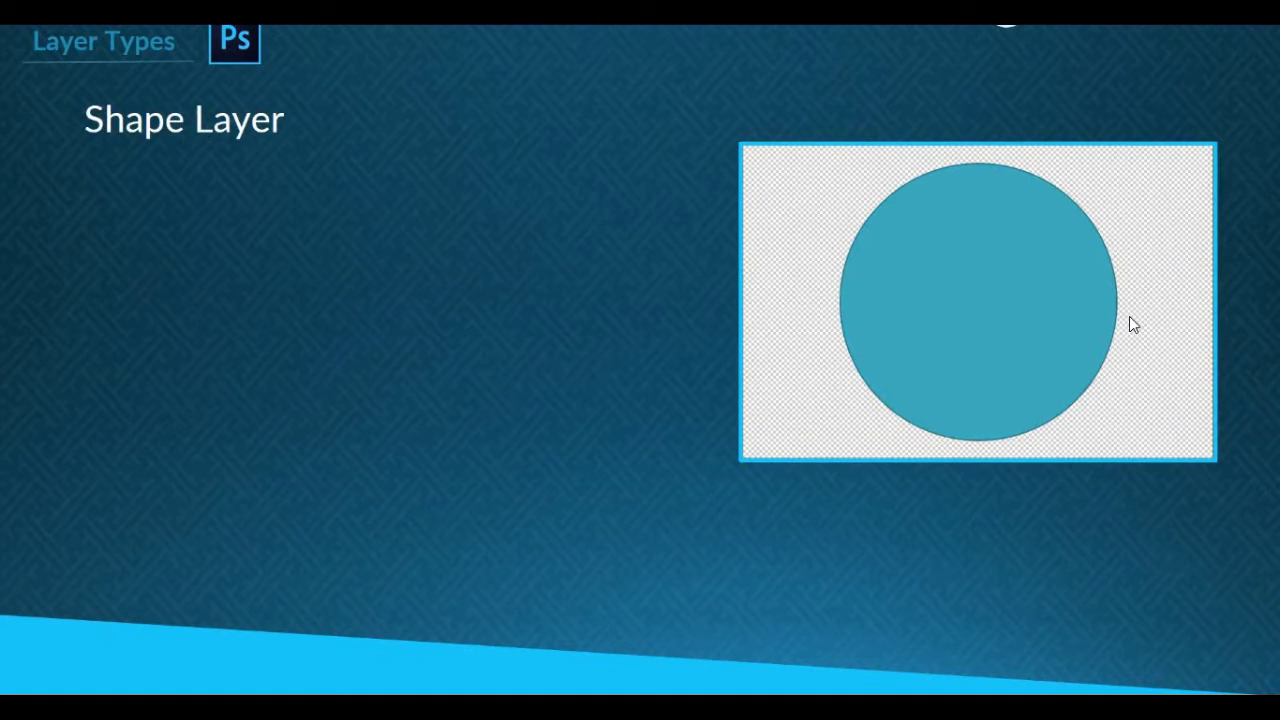
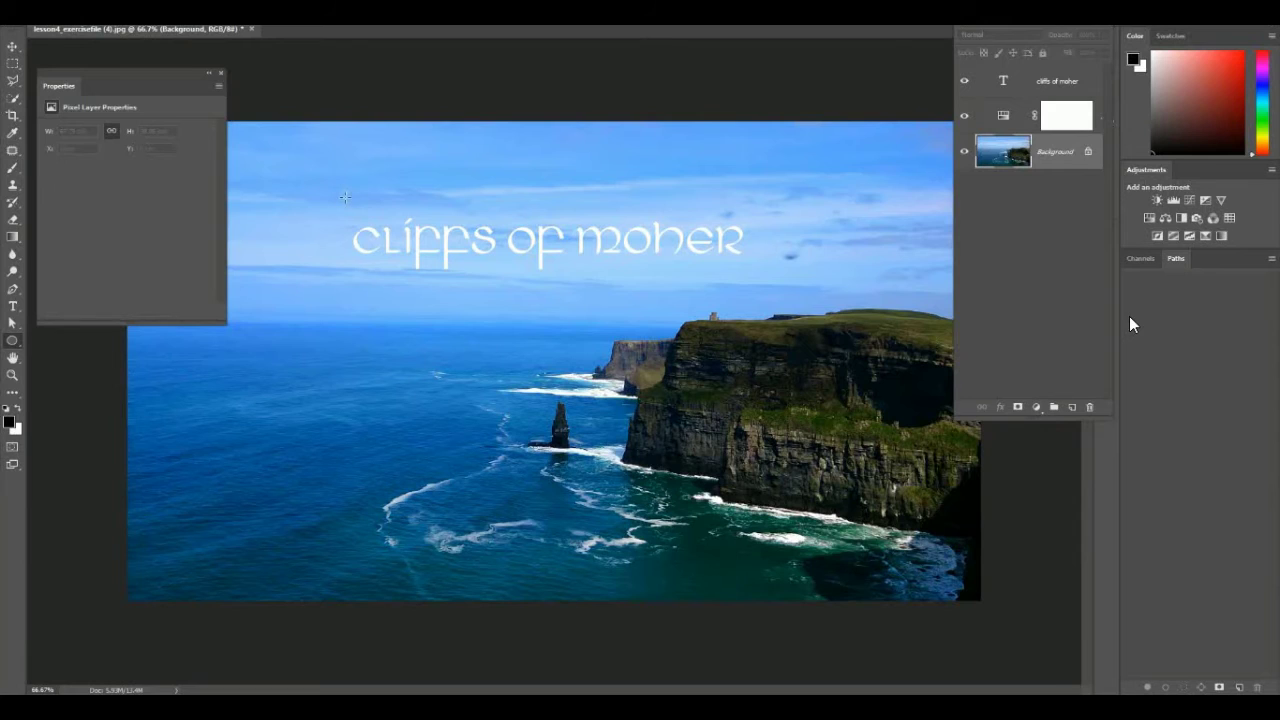
- Set the Ellipse tool's fill to green and its stroke to black
left_click(128, 30)
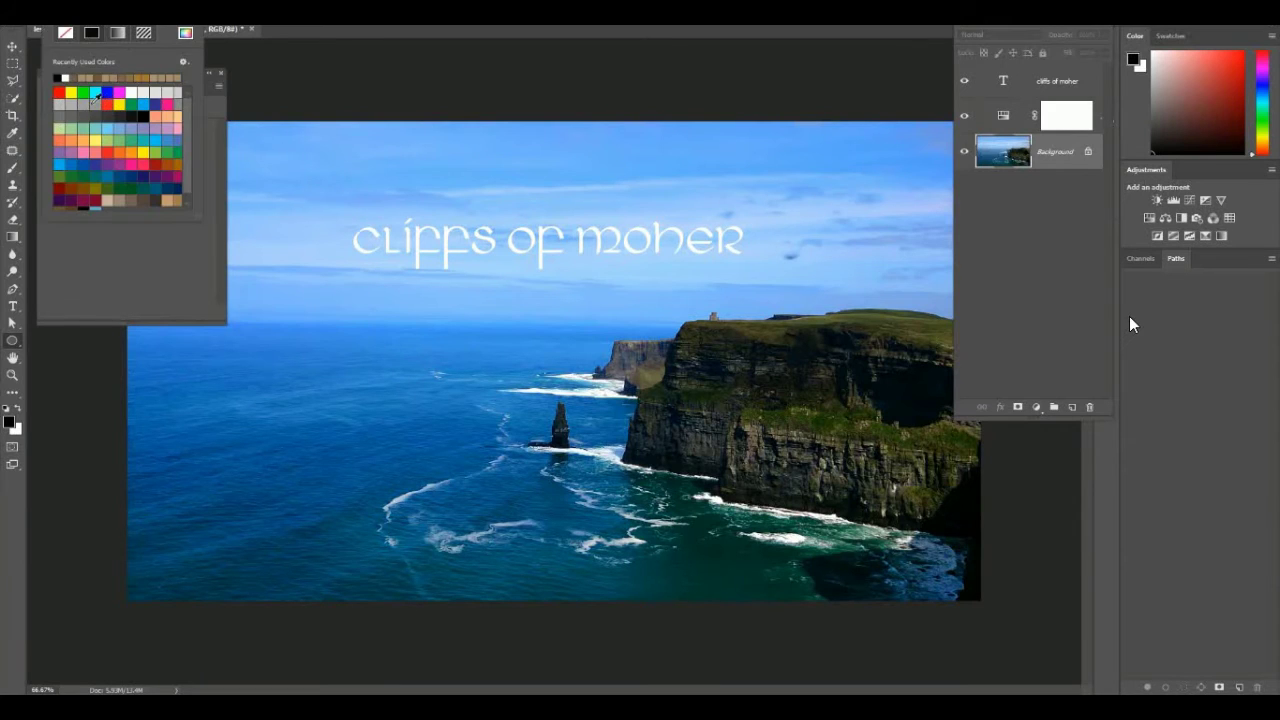
key("Return")
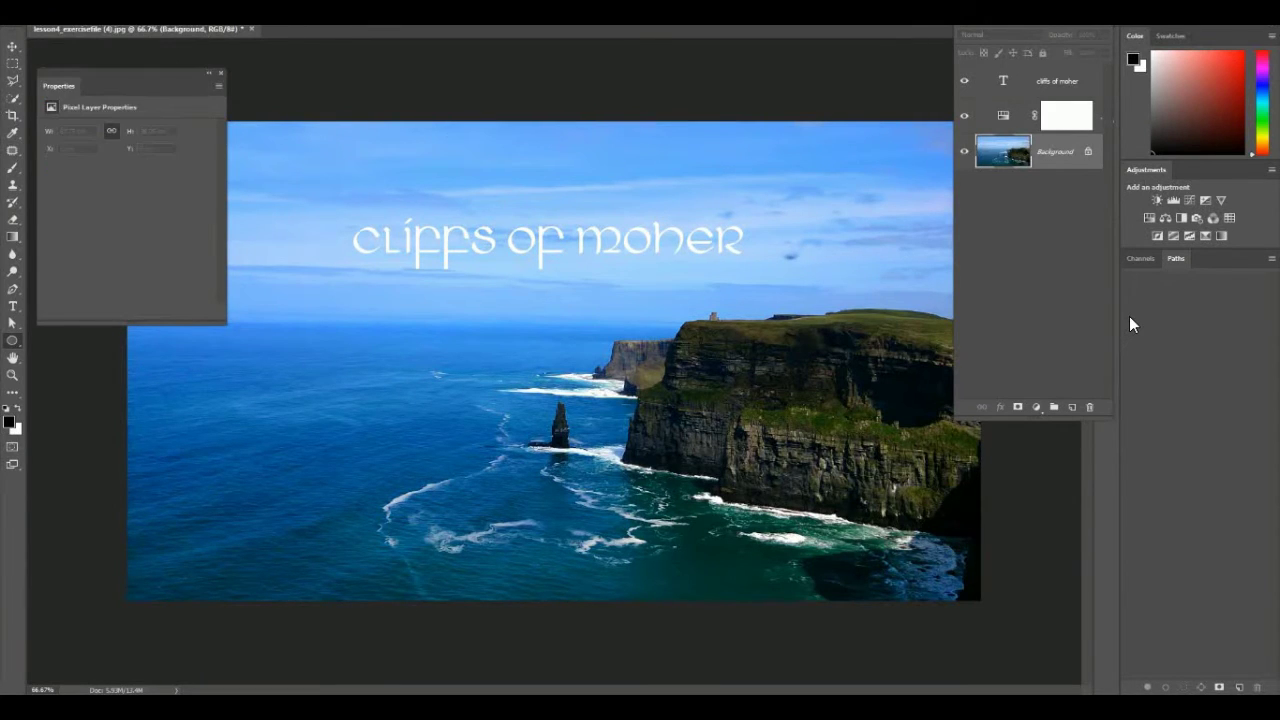
left_click(128, 30)
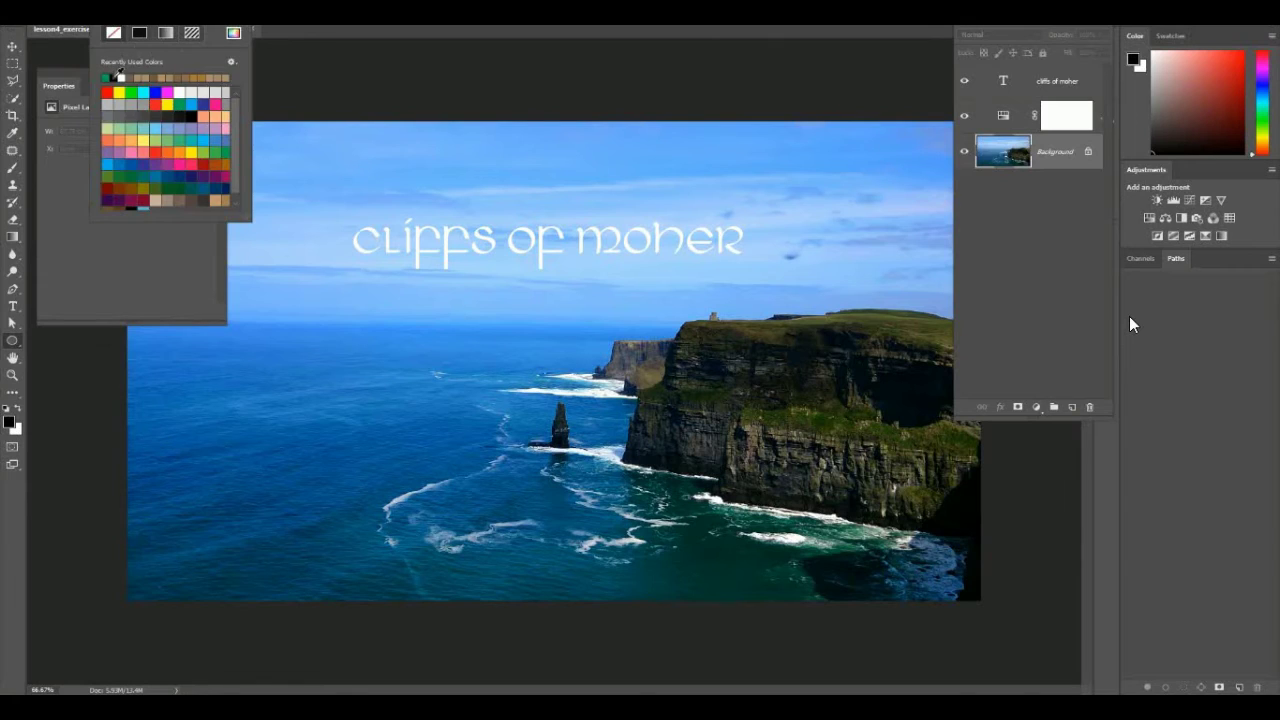
key("Return")
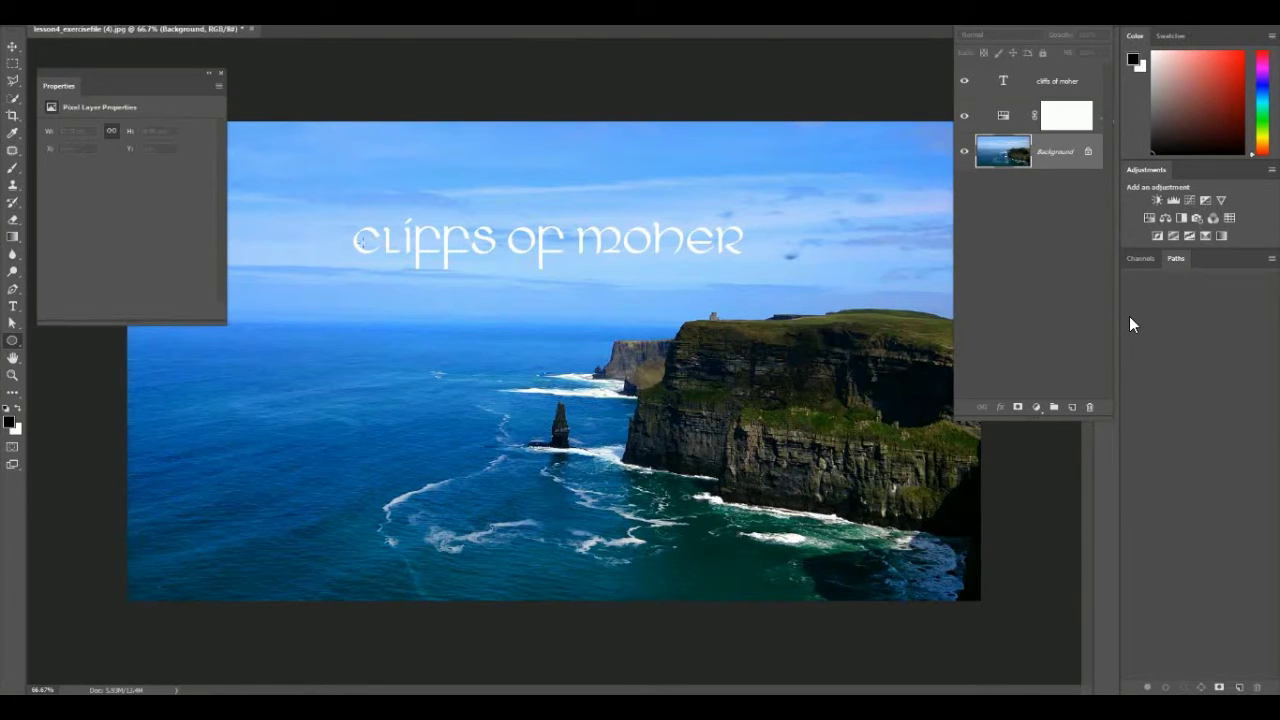
- Draw a circle about 514 px across and place it behind the middle of the text in the sky
left_click_drag(368, 205, 758, 435)
left_click(14, 47)
left_click_drag(489, 307, 582, 263)
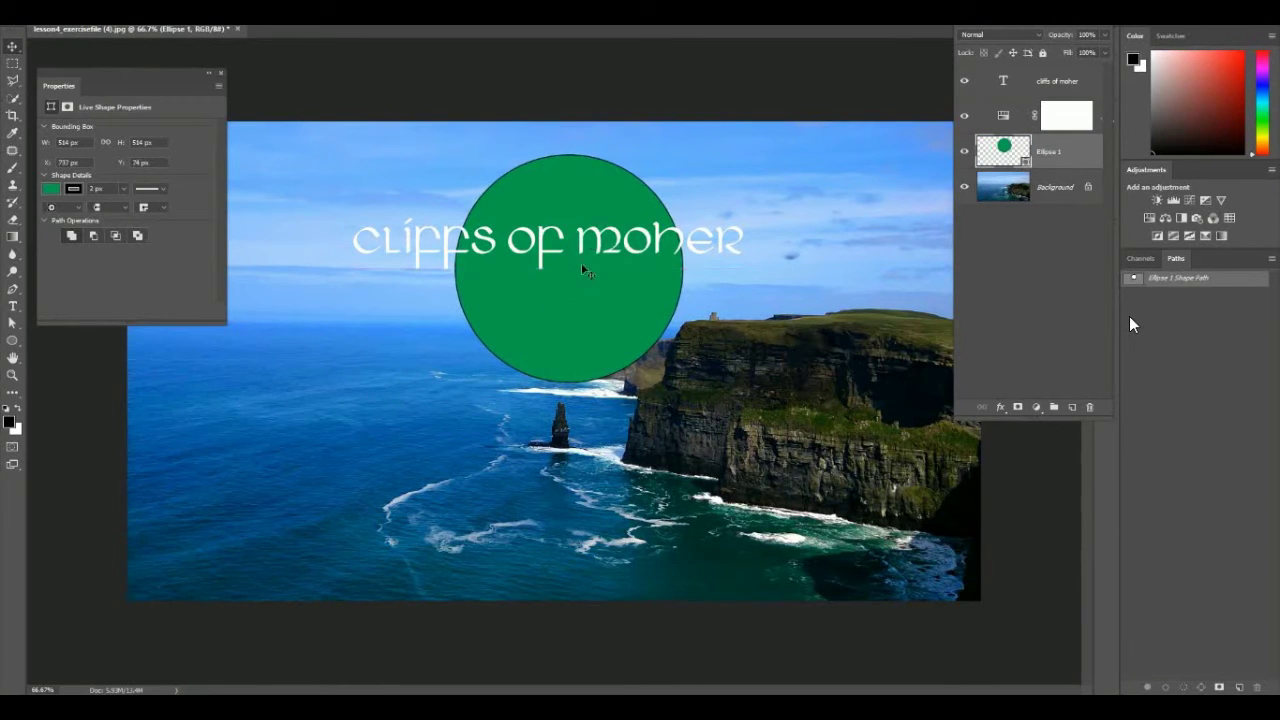
- Raise the green circle's layer to the top of the stack and lower it back to directly beneath the text layer
left_click(1025, 165)
left_click(1025, 165)
left_click_drag(1050, 150, 1053, 72)
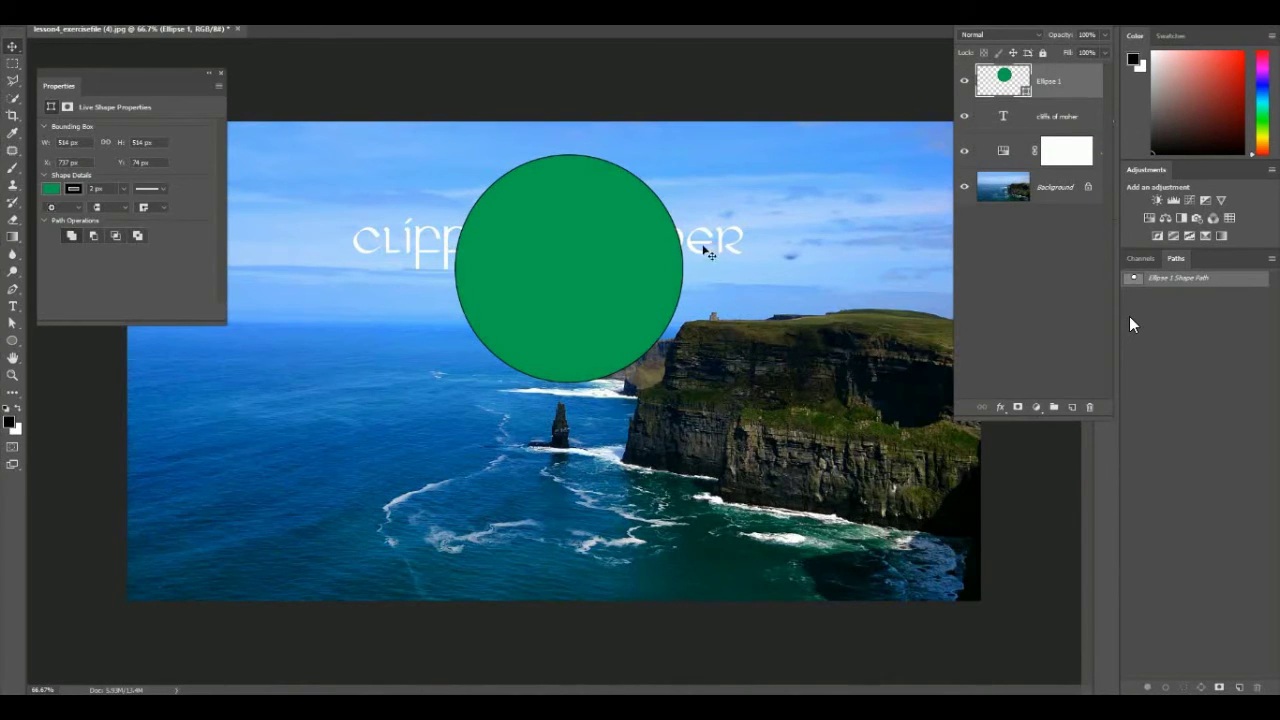
left_click_drag(1052, 88, 1050, 130)
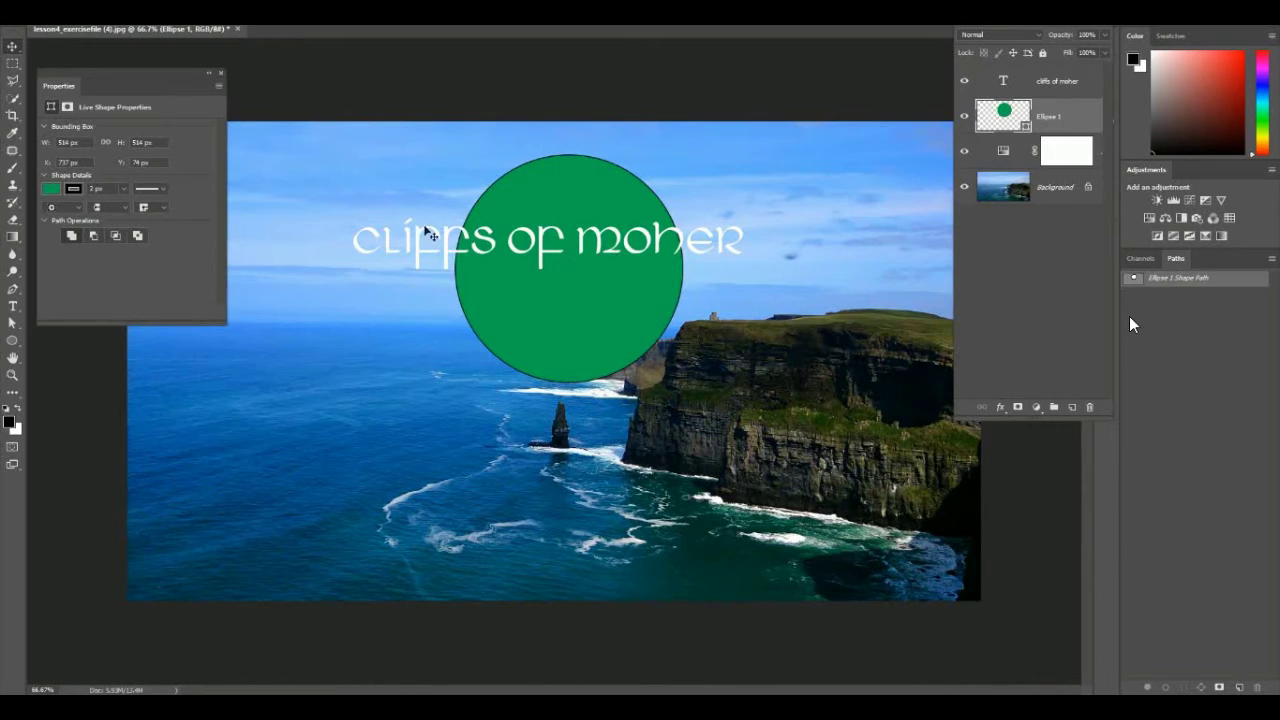
- Break the text onto a second line before "moher" and move both lines inside the green circle
left_click(1038, 81)
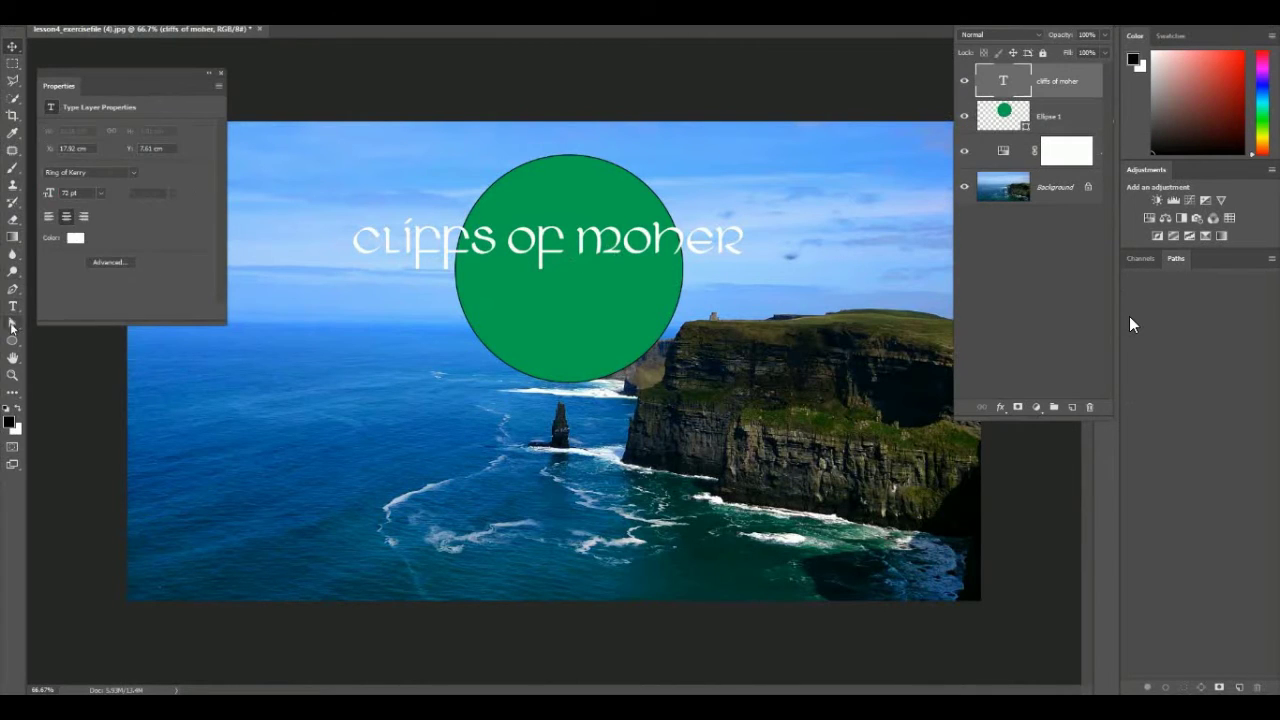
left_click(13, 306)
left_click(575, 241)
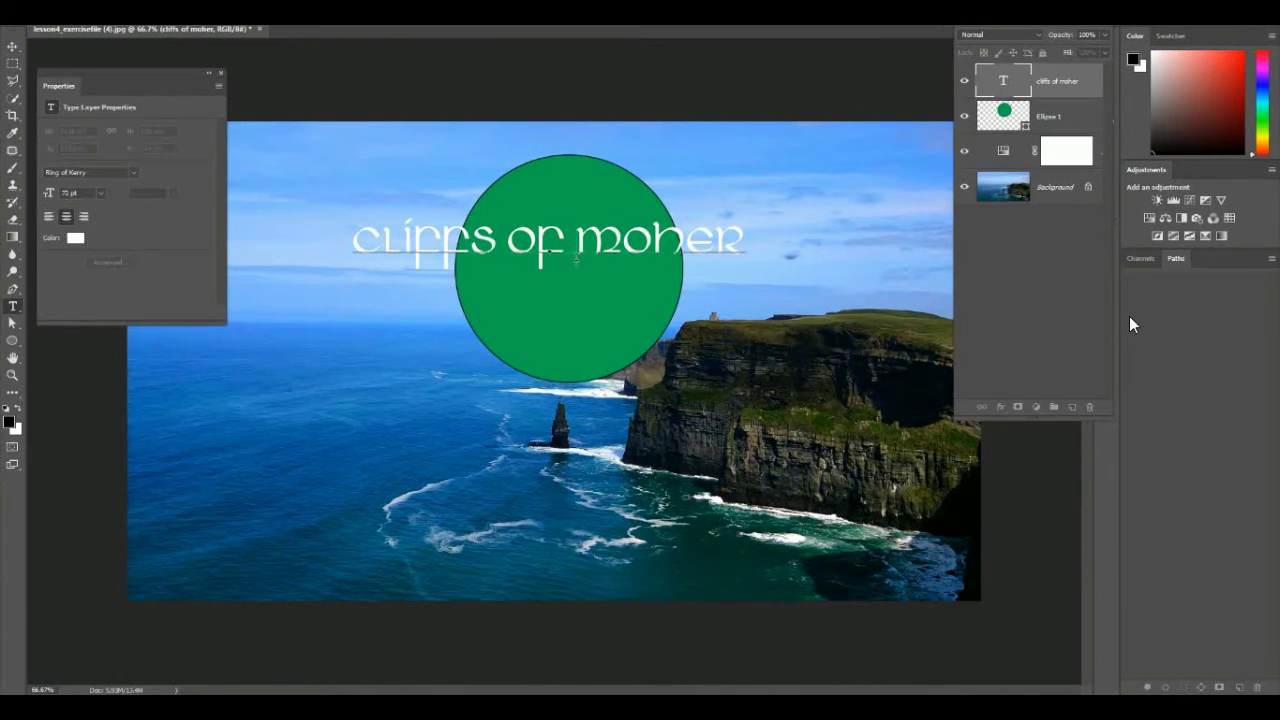
key("Return")
left_click(13, 47)
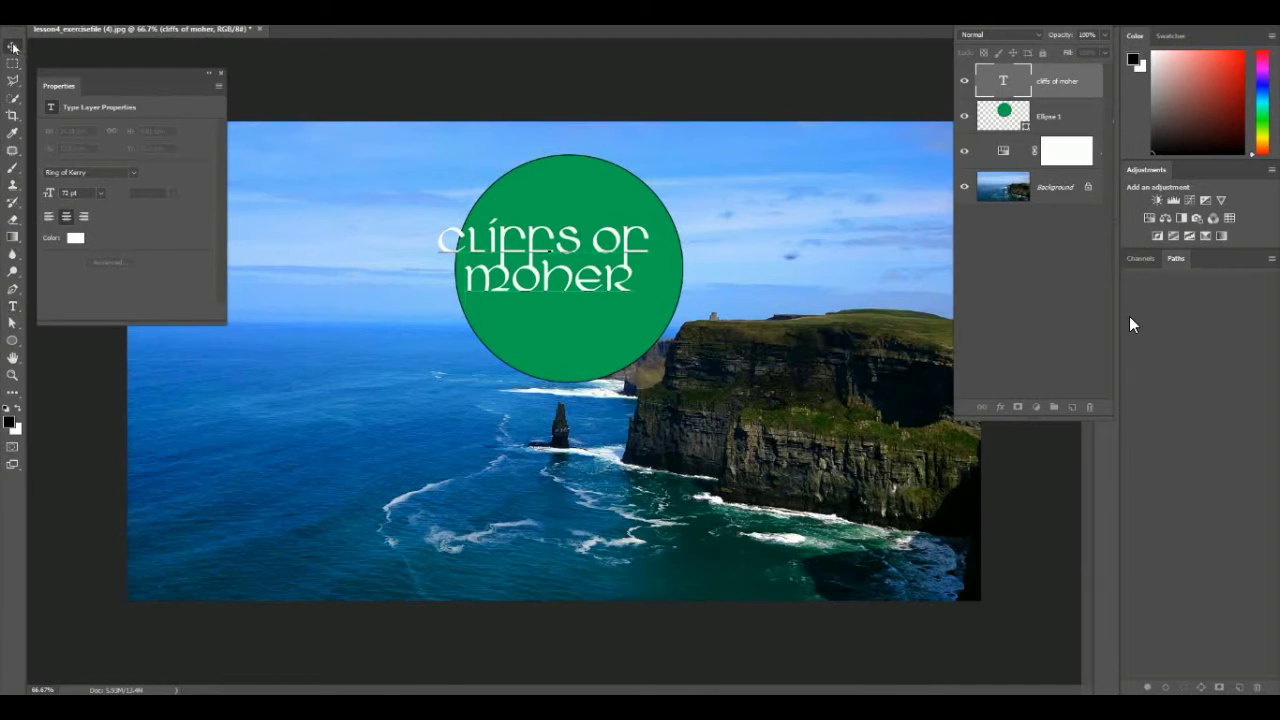
left_click_drag(580, 246, 599, 260)
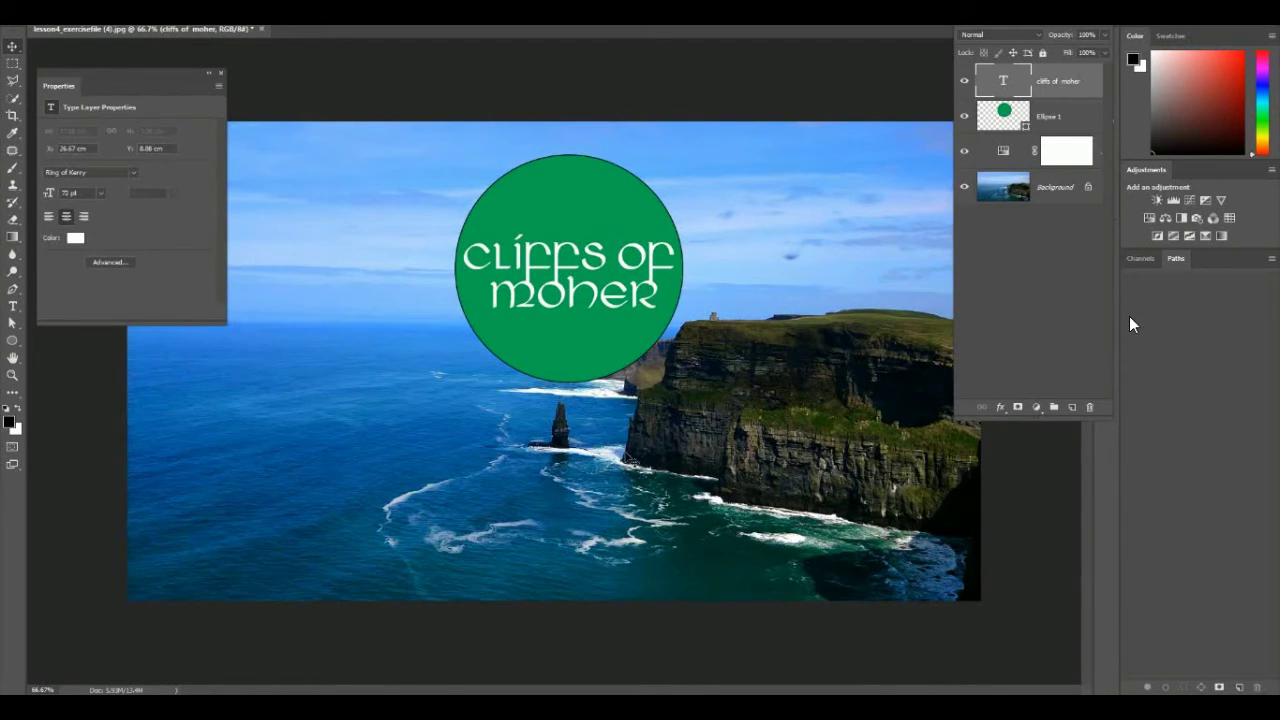
- Draw a green rectangle about 147 px high across the full width of the photo's bottom edge
left_click(1045, 118)
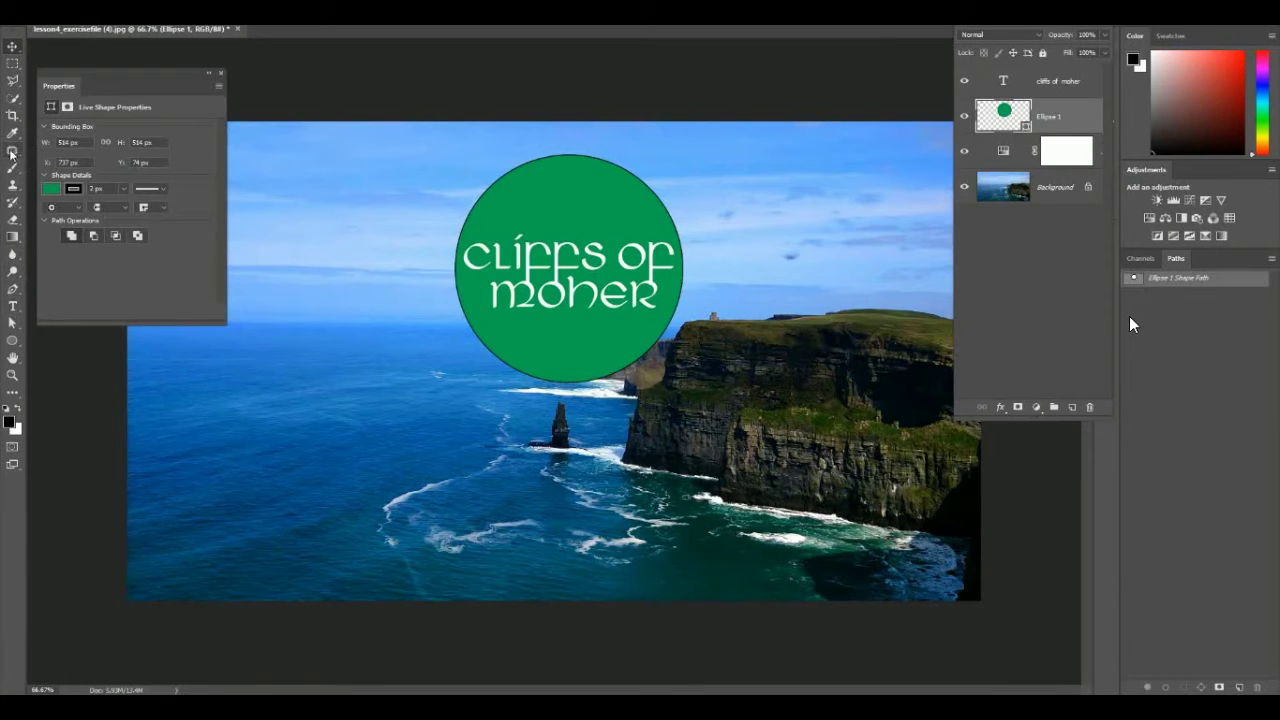
left_click(15, 339)
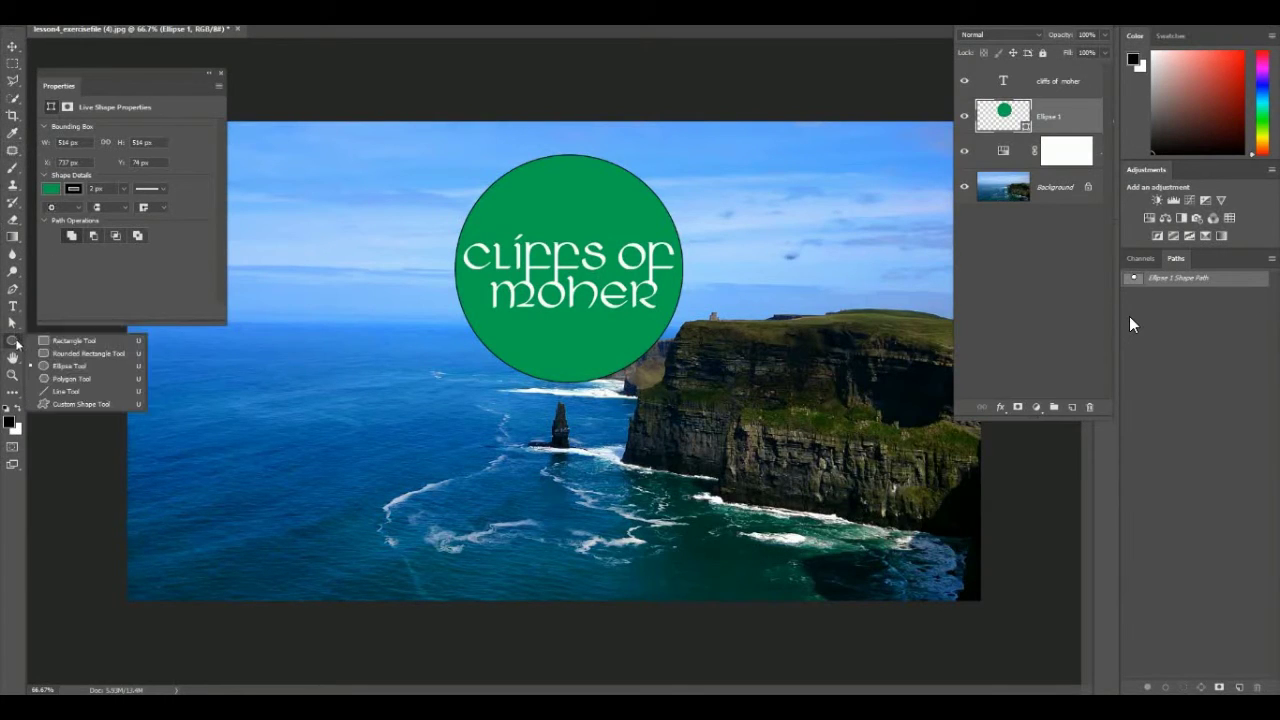
left_click(93, 342)
left_click_drag(121, 536, 990, 600)
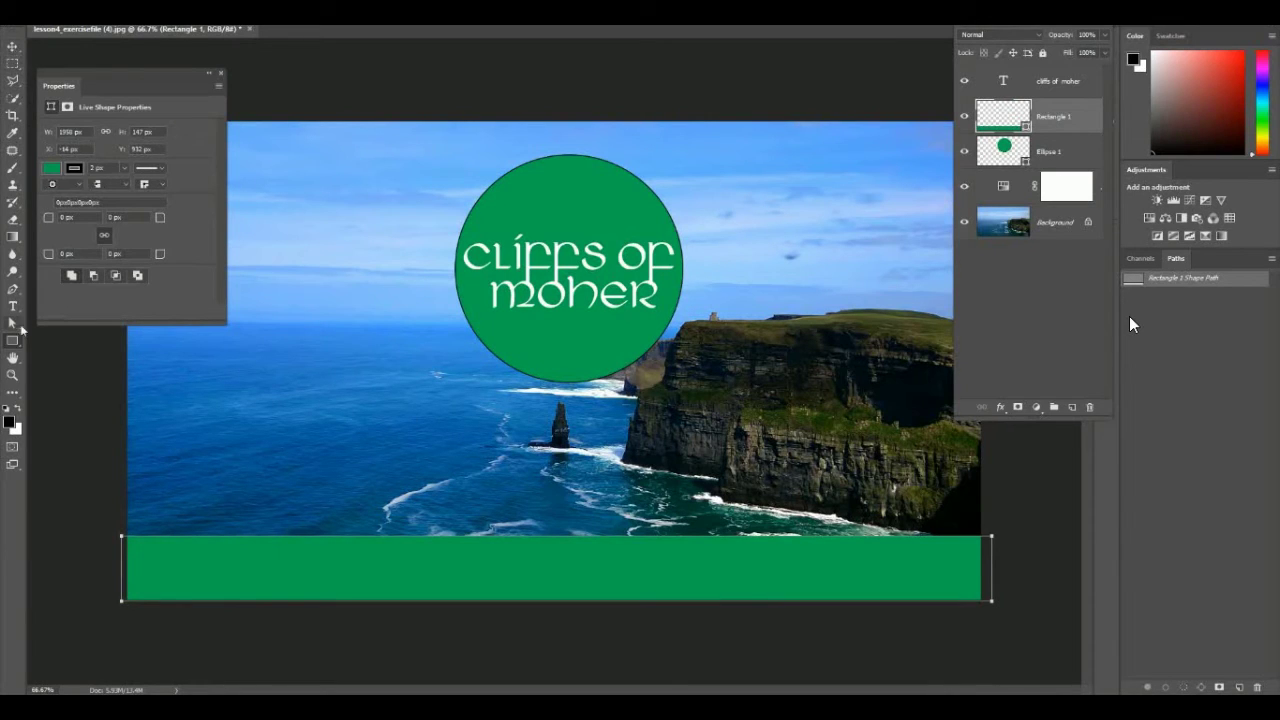
- Add the text "Céad mile Fáilte" inside the green rectangle as a new text layer
left_click(12, 305)
left_click(172, 567)
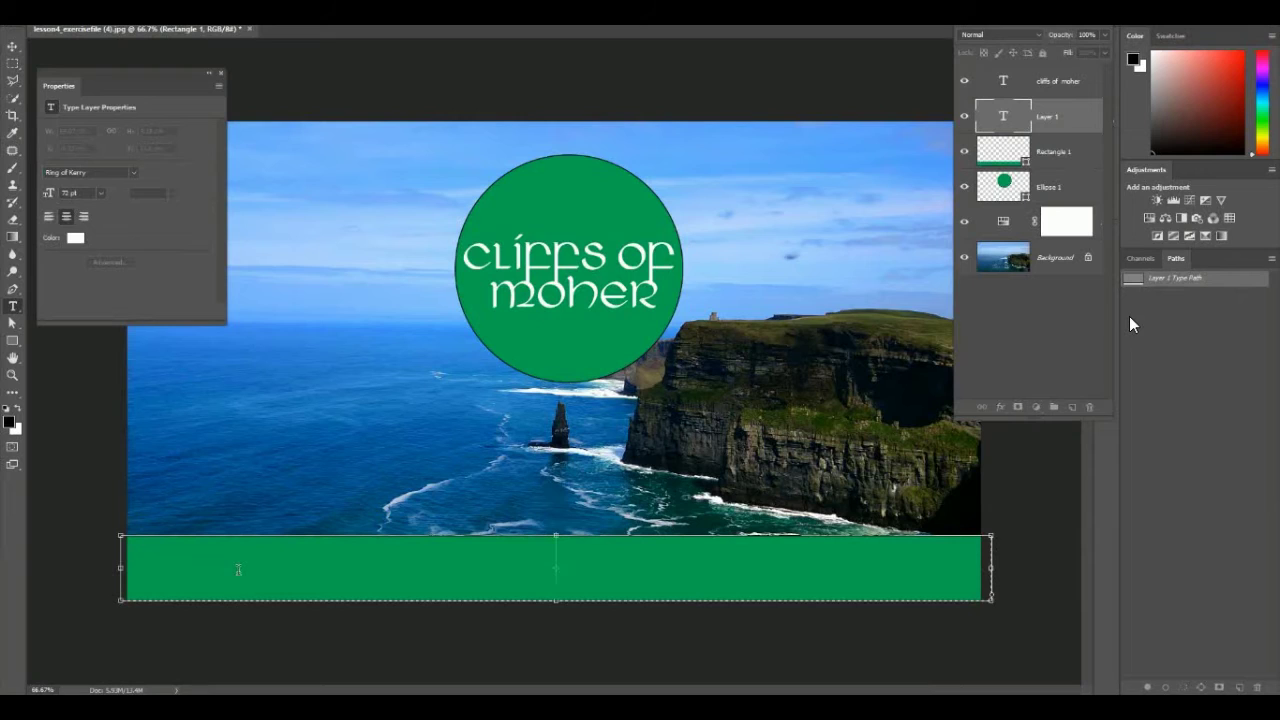
type("ce")
key("BackSpace")
type("éad")
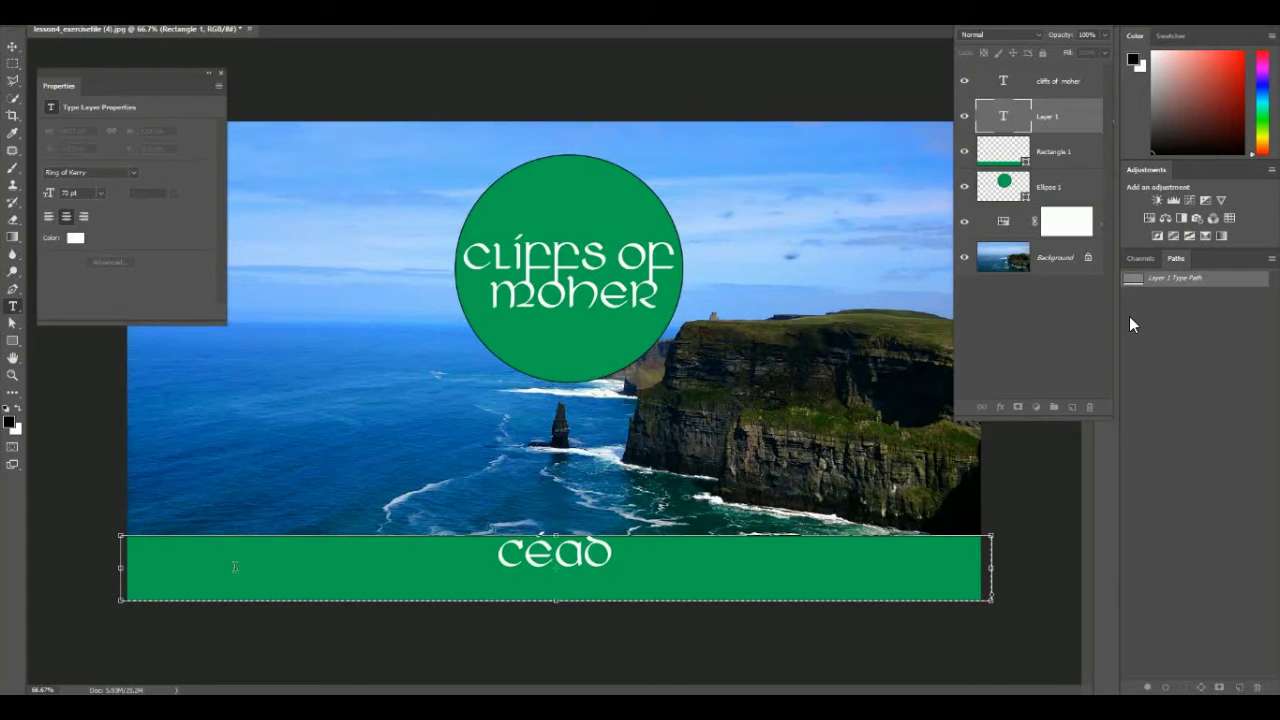
type(" mile F")
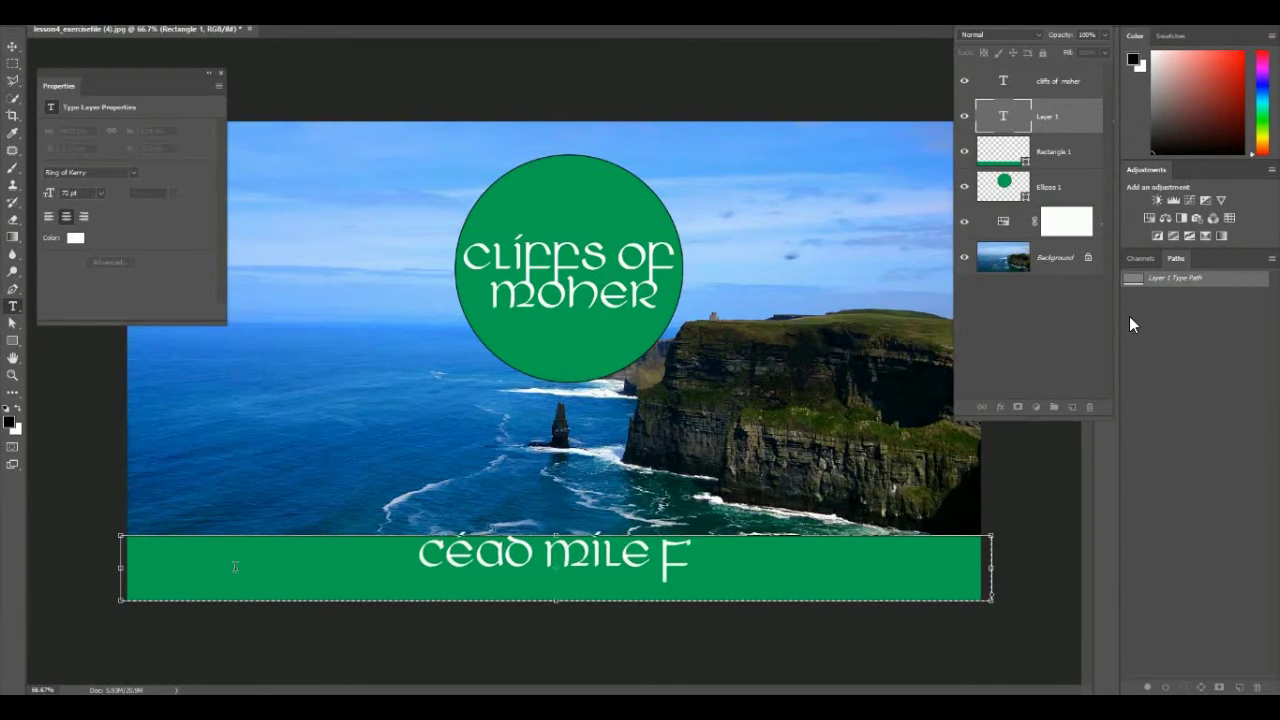
type("áilte")
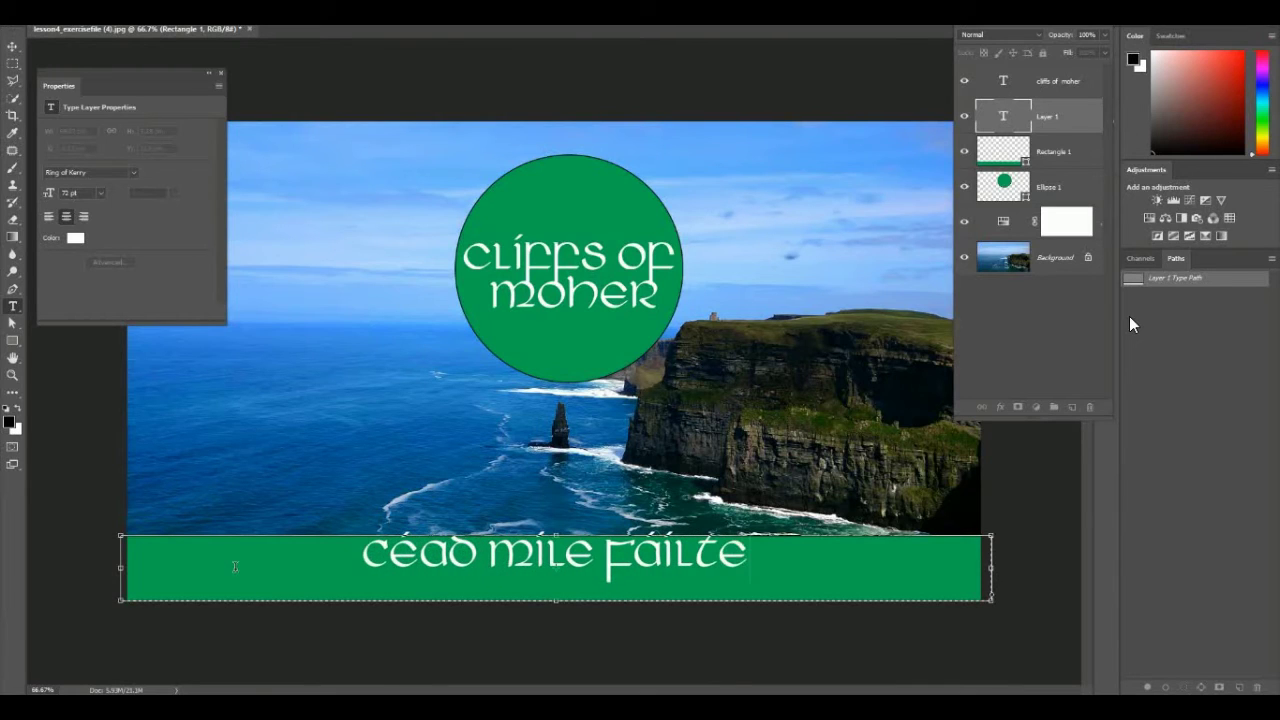
left_click(12, 46)
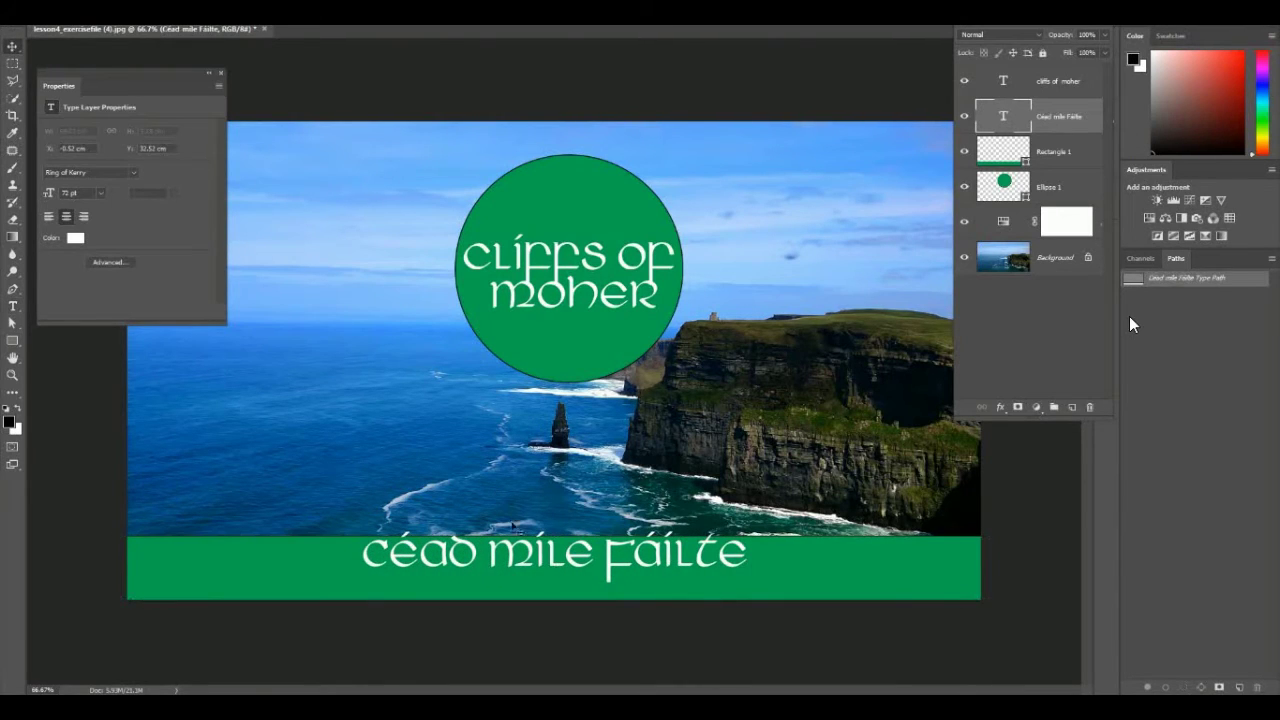
- Lower the "Céad mile Fáilte" text to the middle of the green rectangle and hide the green circle's layer
left_click_drag(545, 562, 546, 575)
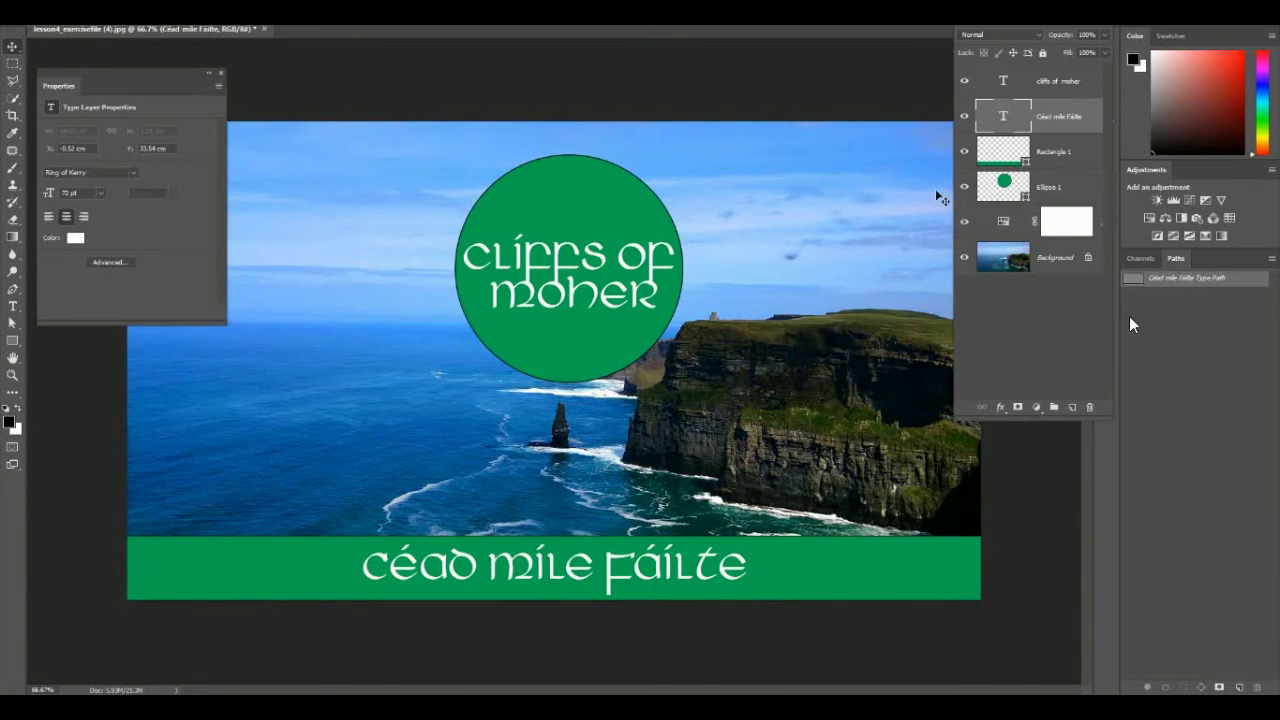
left_click(965, 187)
- Rejoin "cliffs of moher" on one line near the photo's top edge and dock the floating Properties panel beneath Adjustments
left_click(13, 306)
left_click(493, 289)
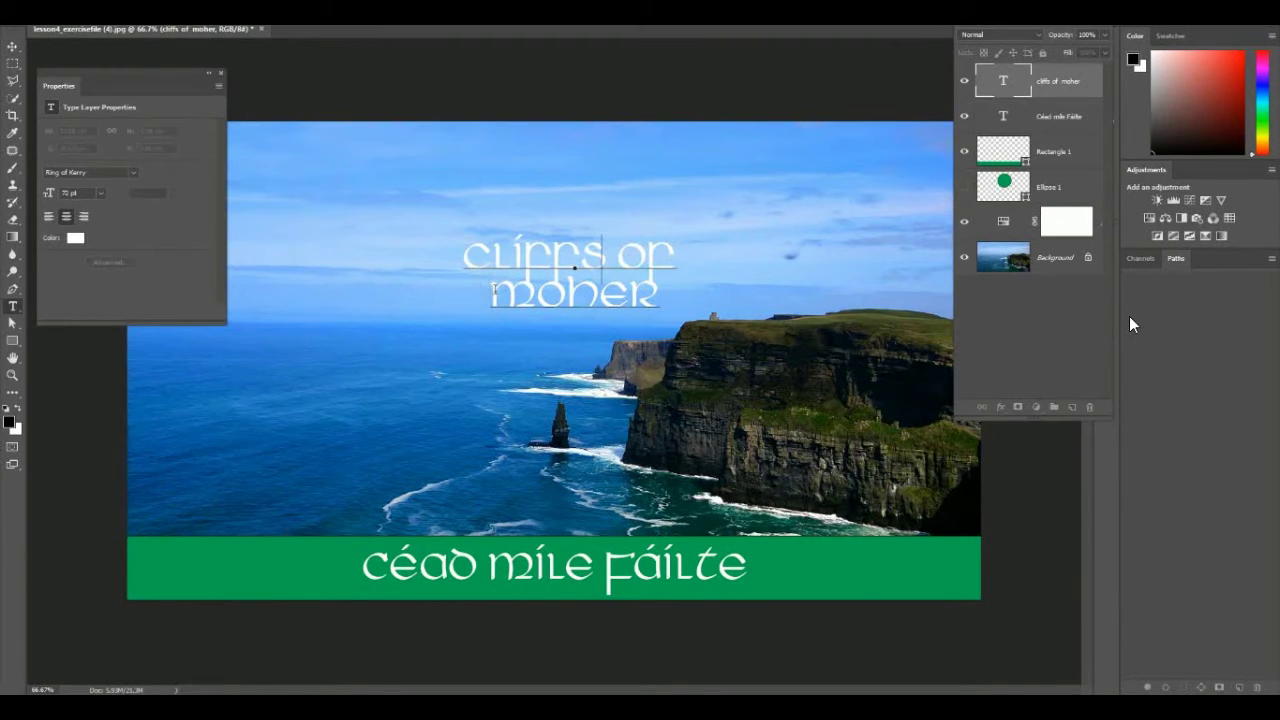
key("BackSpace")
left_click(12, 46)
left_click_drag(565, 268, 537, 181)
left_click_drag(172, 74, 1213, 242)
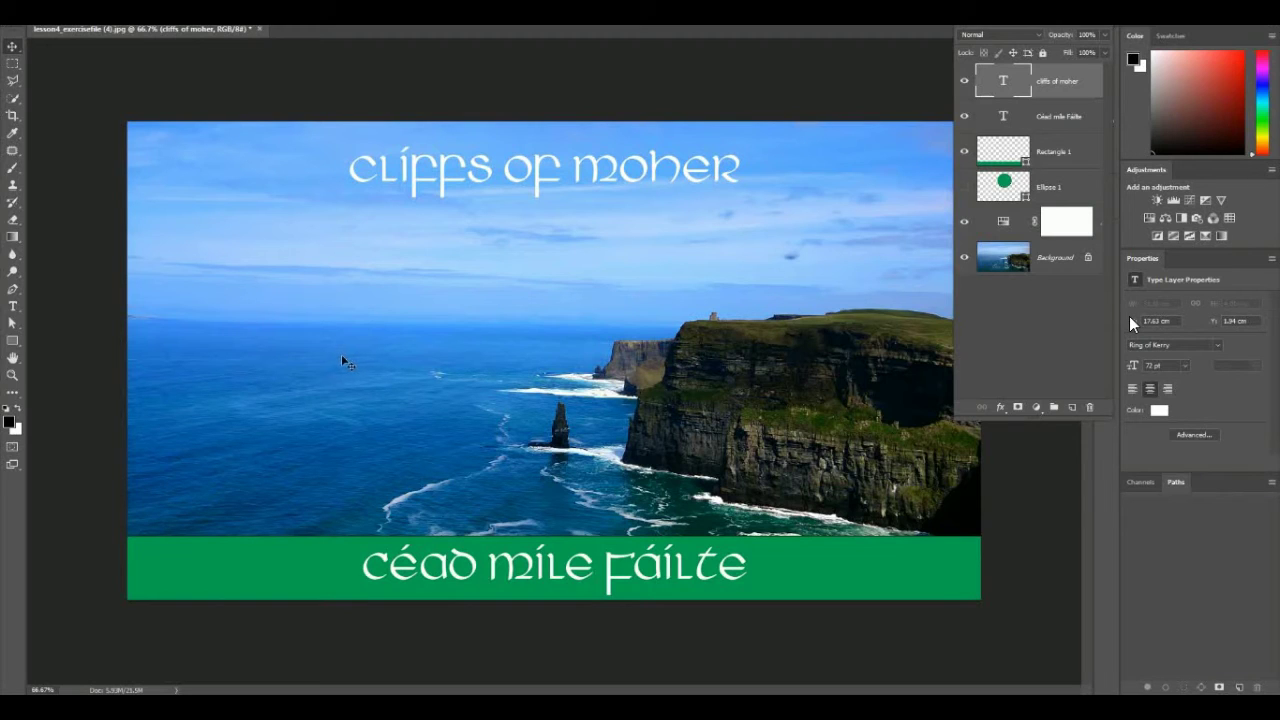
- Add two placeholder lines, "hhh" and "jjkj", below the "cliffs of moher" title and delete them again
key("t")
left_click(744, 162)
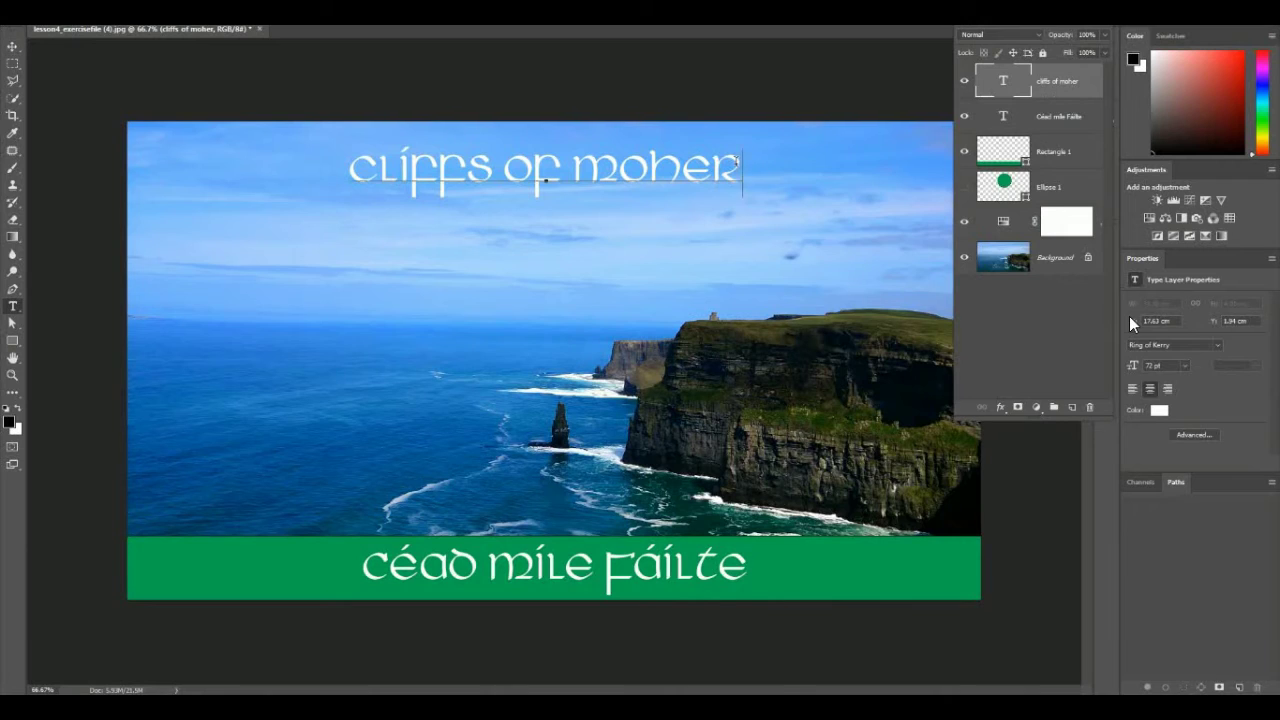
key("Return")
type("hhh")
key("Return")
type("jjkj")
key("BackSpace")
key("BackSpace")
key("BackSpace")
key("BackSpace")
key("BackSpace")
key("BackSpace")
key("BackSpace")
key("BackSpace")
key("BackSpace")
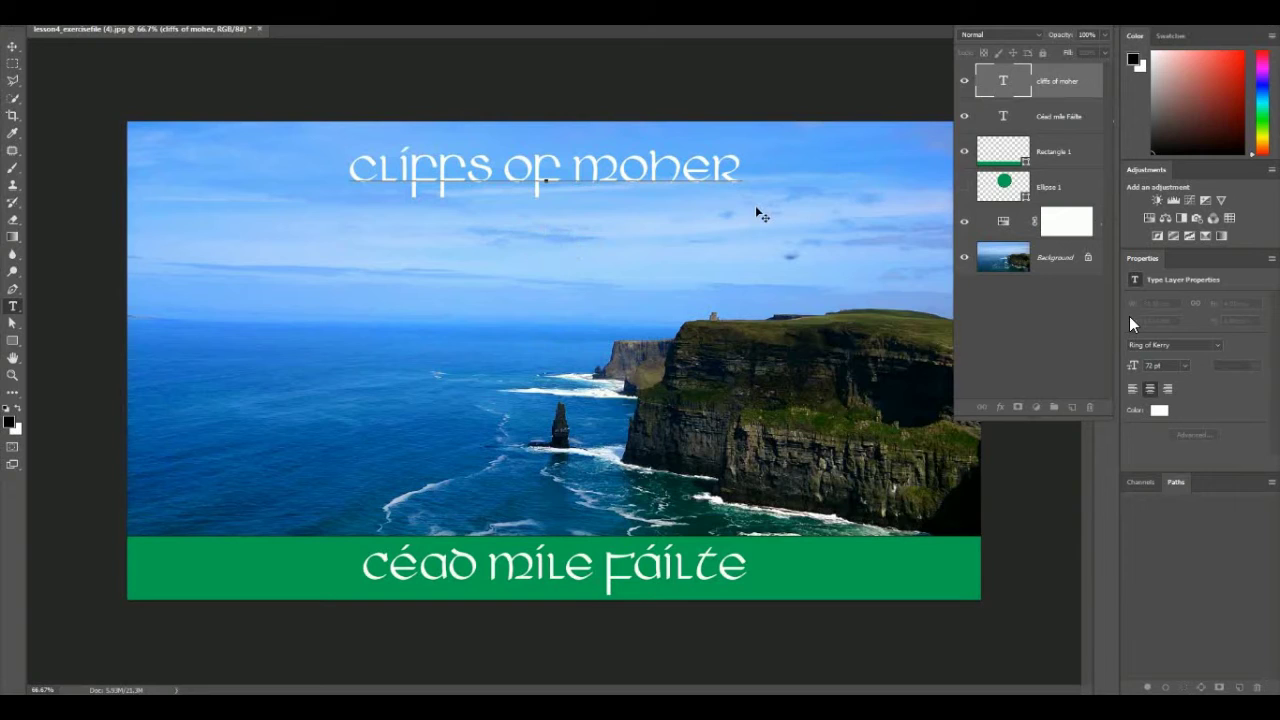
- Select the text, shape, adjustment and Background layers in turn to examine them, switching the adjustment layer's visibility off and on
left_click(1057, 120)
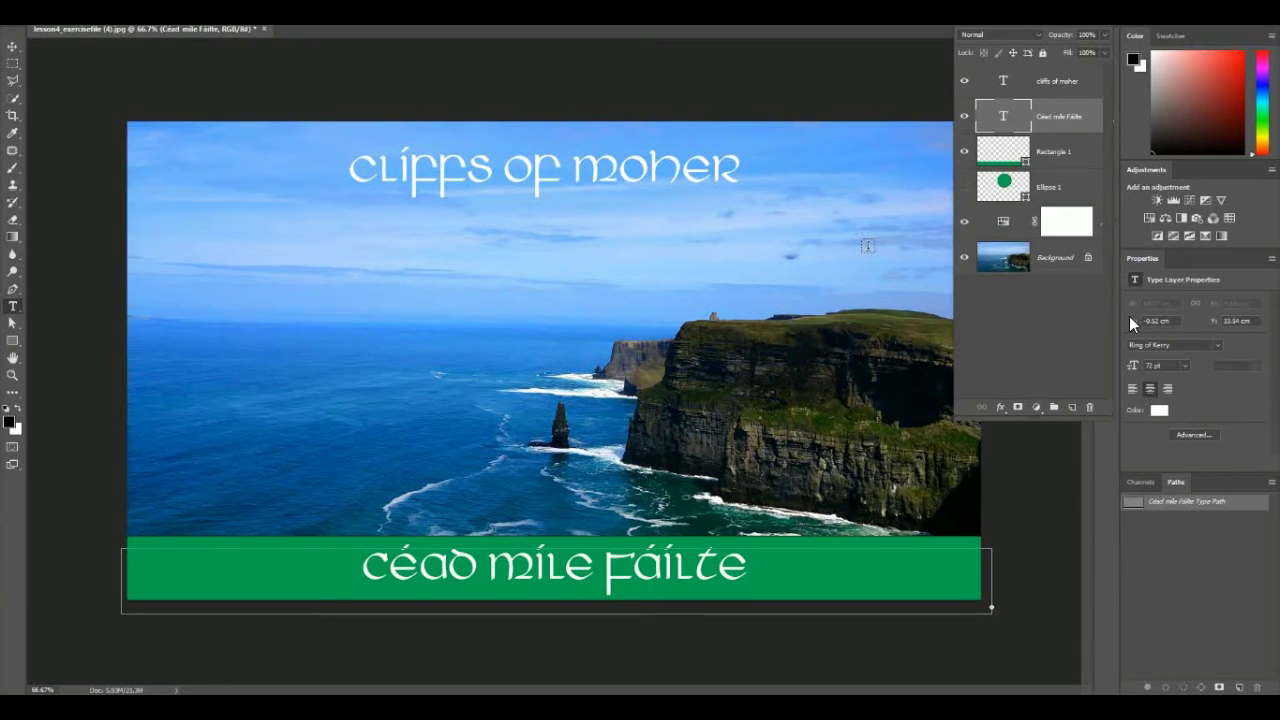
left_click(1070, 192)
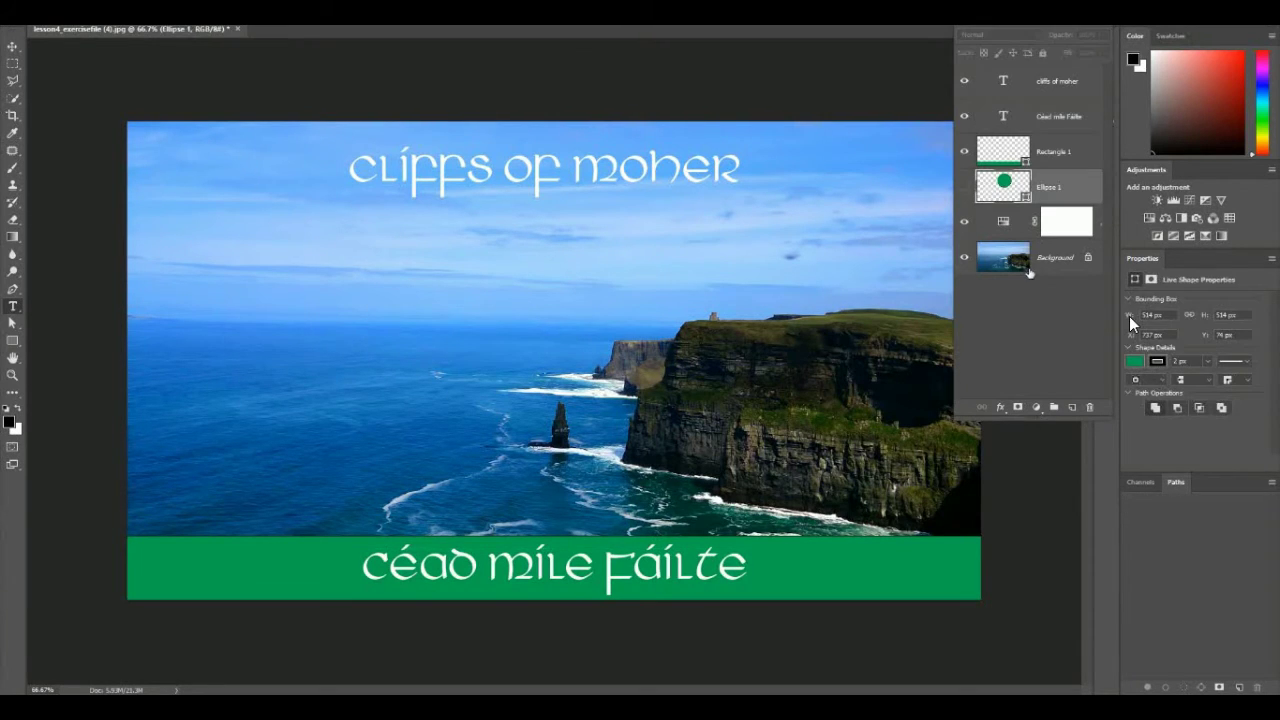
left_click(1060, 258)
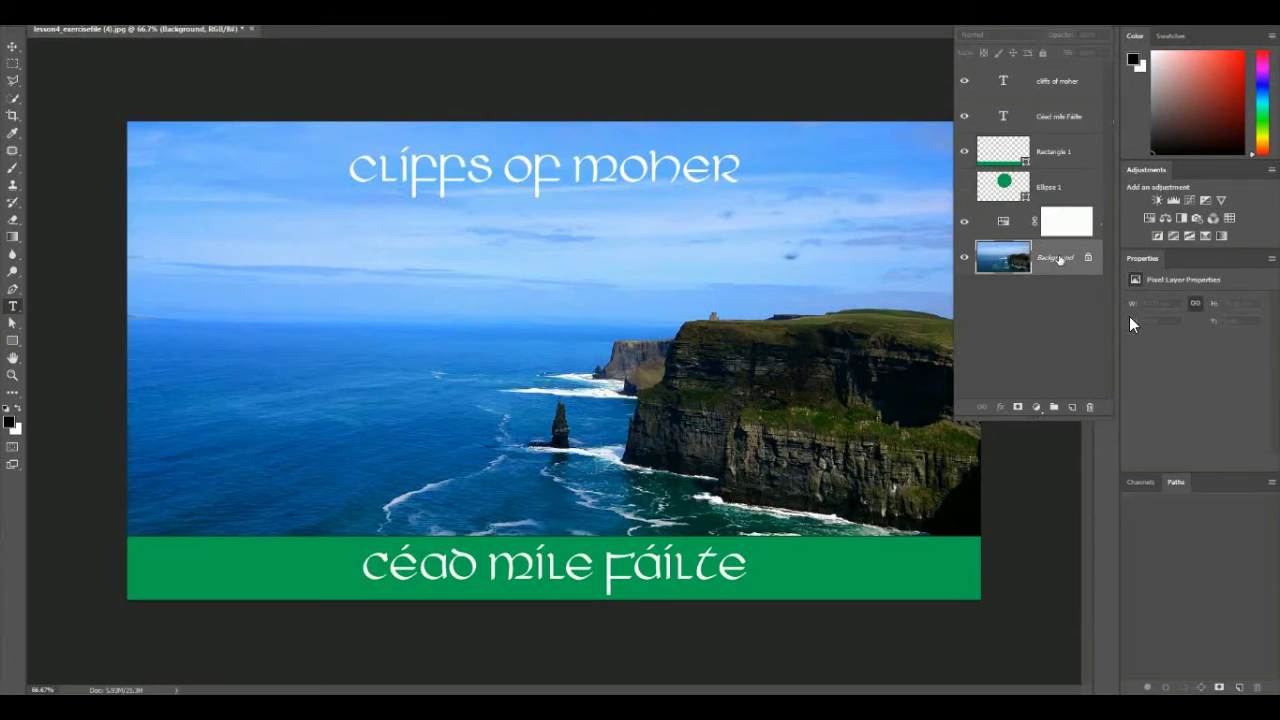
left_click(1002, 222)
left_click(965, 221)
left_click(965, 221)
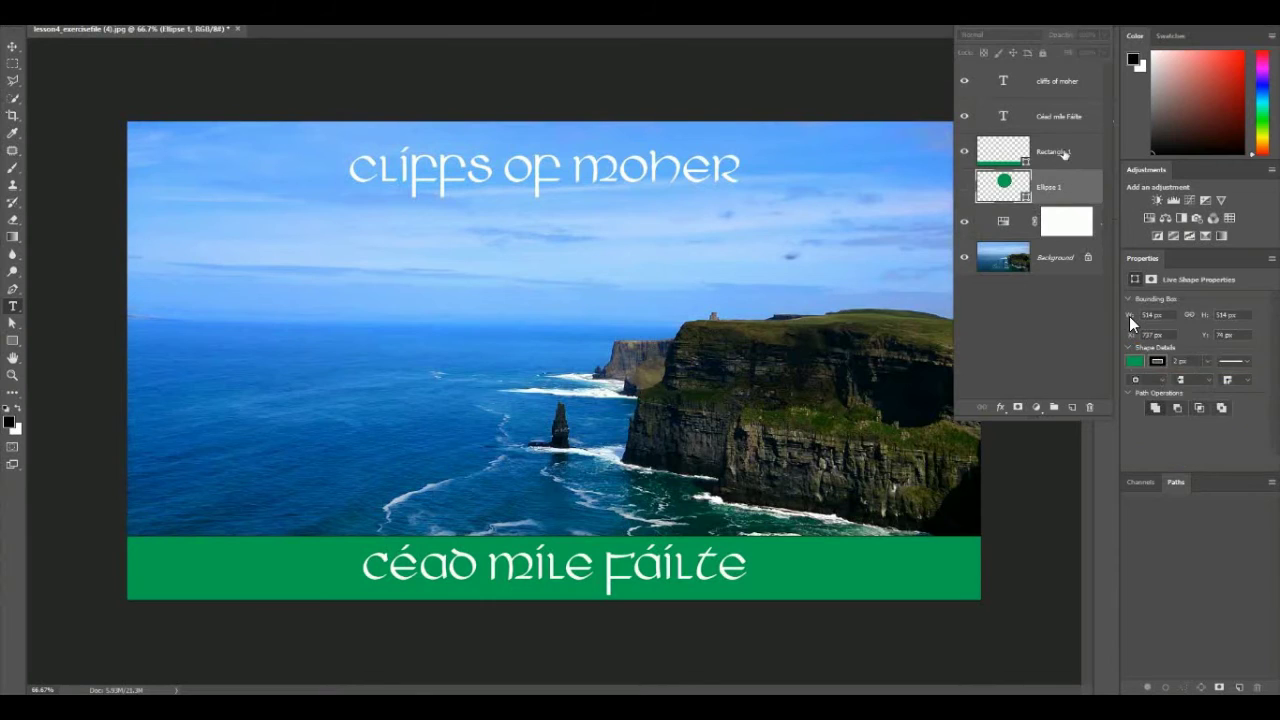
left_click(1060, 152)
left_click(1060, 118)
left_click(1057, 80)
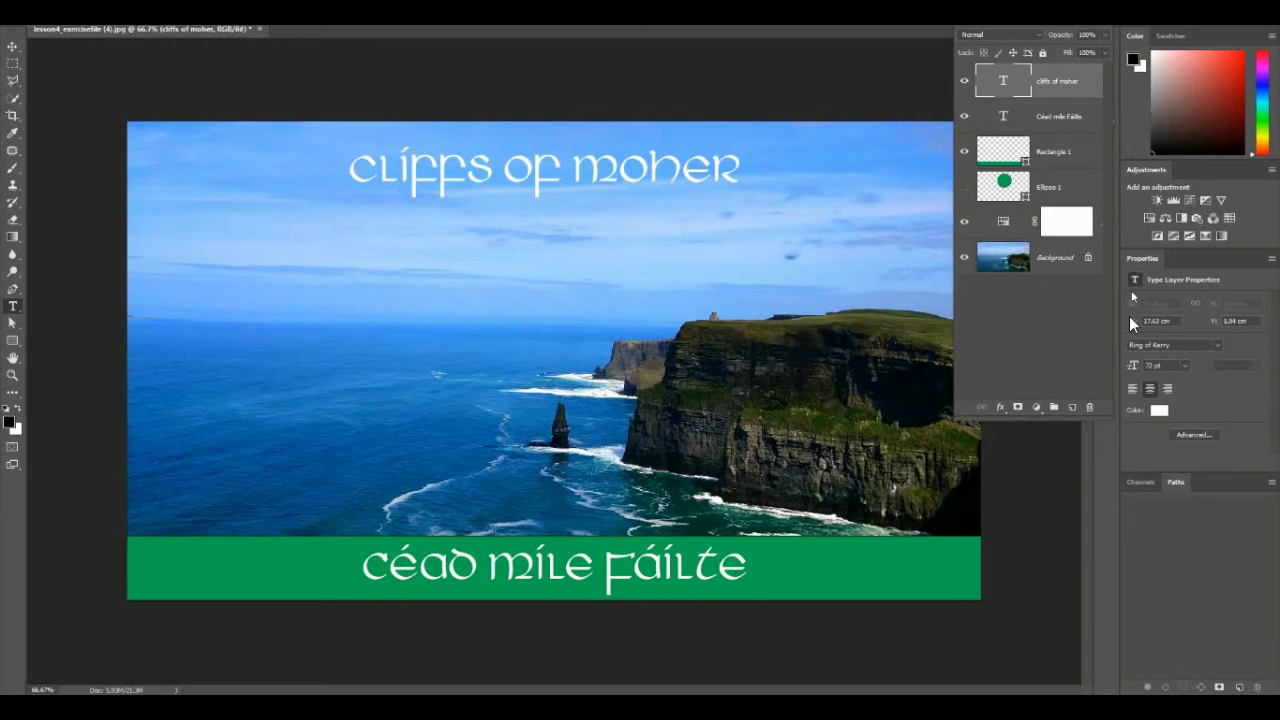
- Select all layers and flatten the image into a single Background layer, discarding the hidden layers
left_click(1052, 258, "shift")
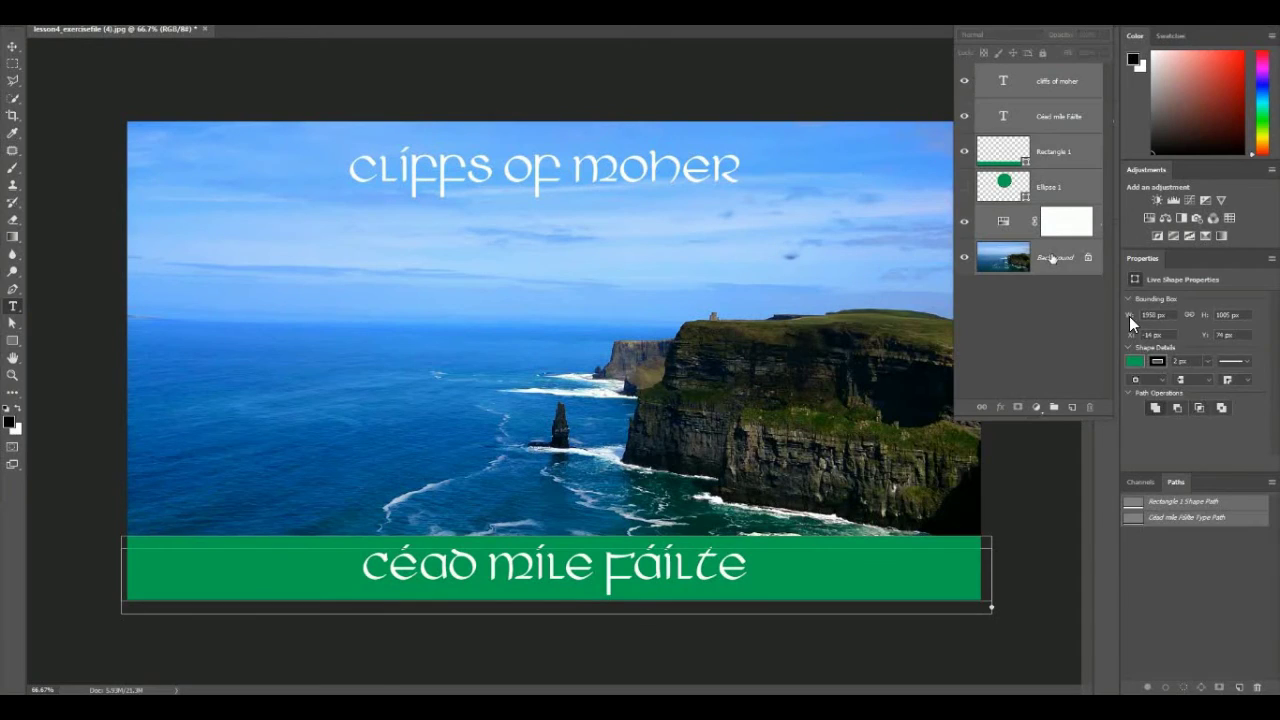
right_click(1052, 258)
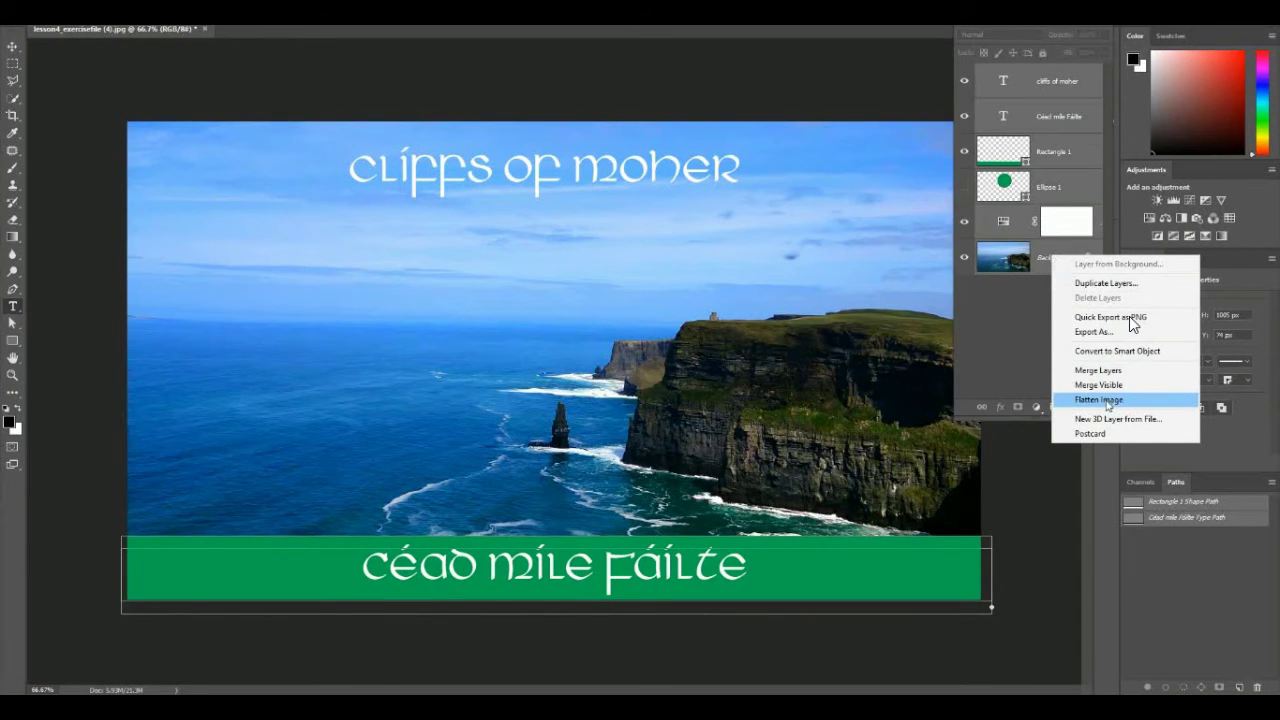
key("Escape")
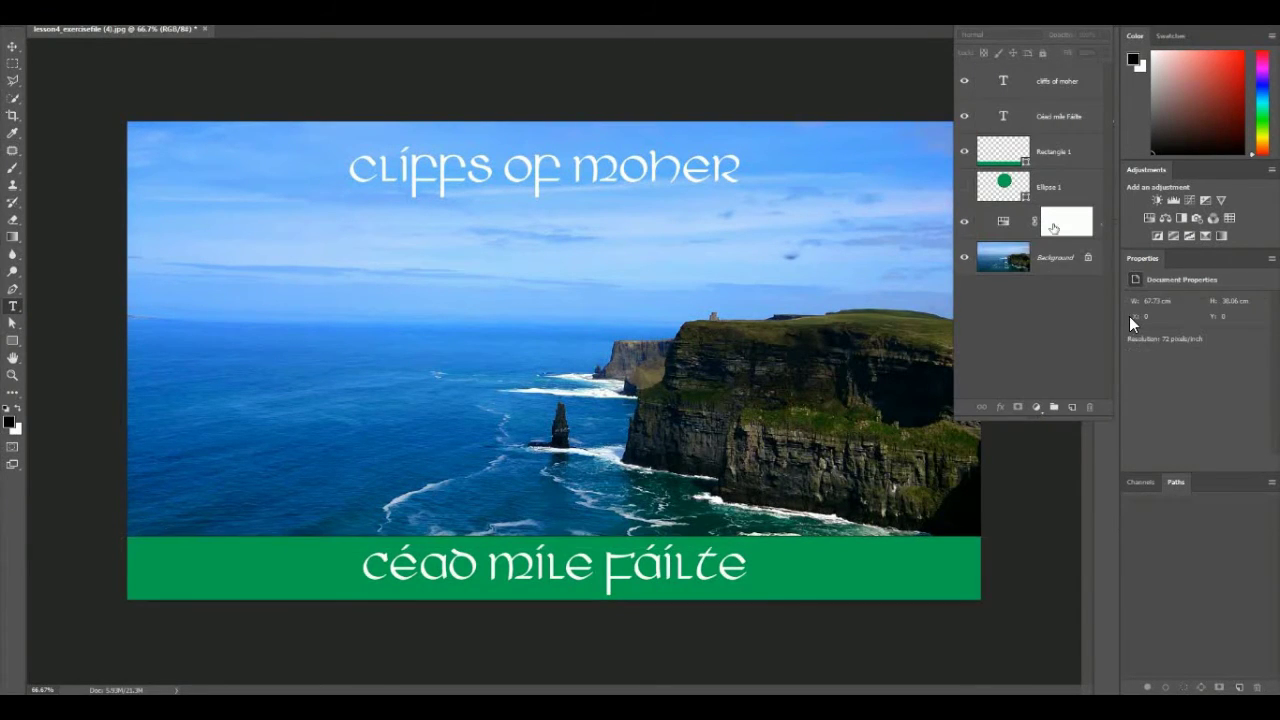
left_click(1043, 82)
left_click(1052, 262, "shift")
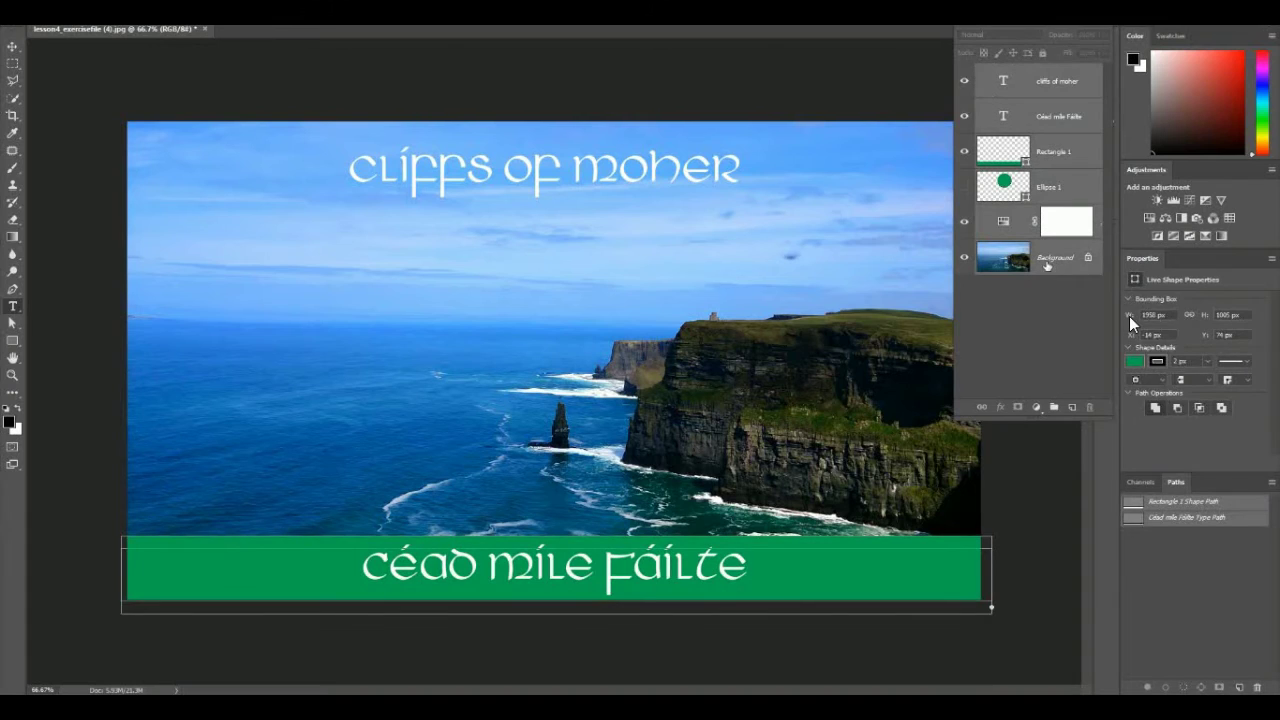
right_click(1052, 262)
left_click(1106, 408)
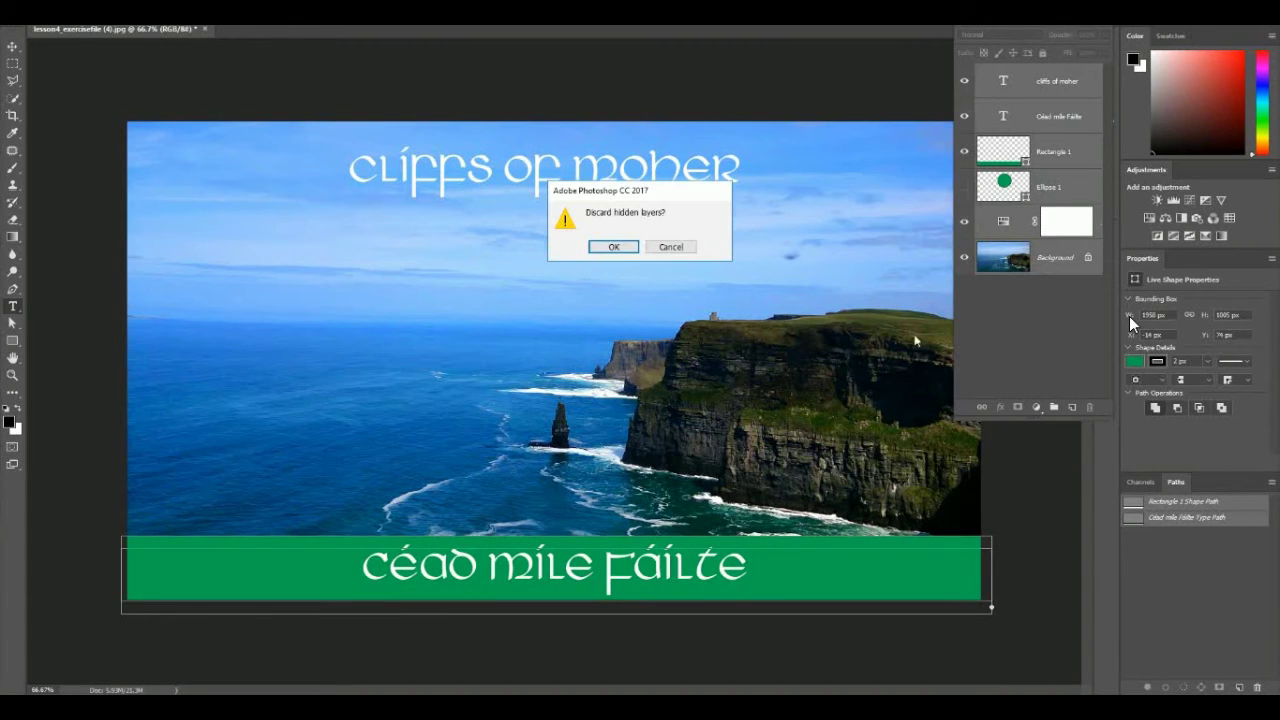
left_click(629, 247)
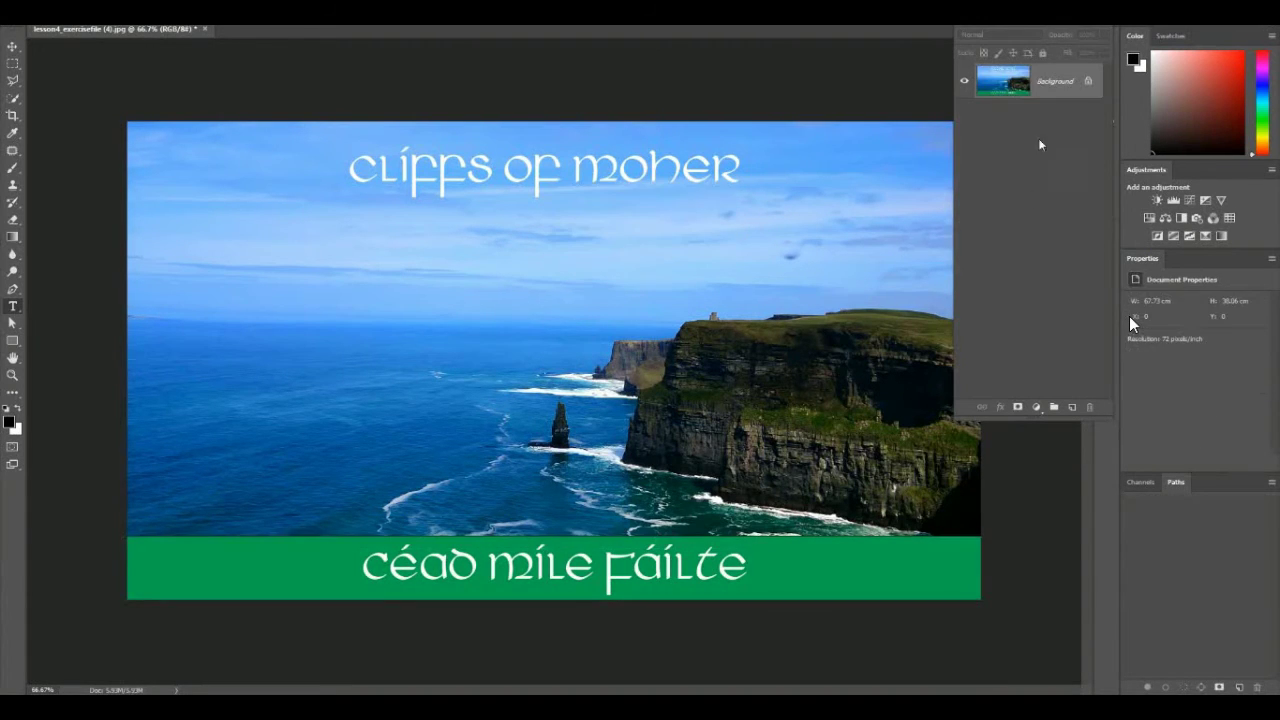
- Undo the flattening to bring back the separate layers
left_click(1038, 87)
key("alt+e")
key("Return")
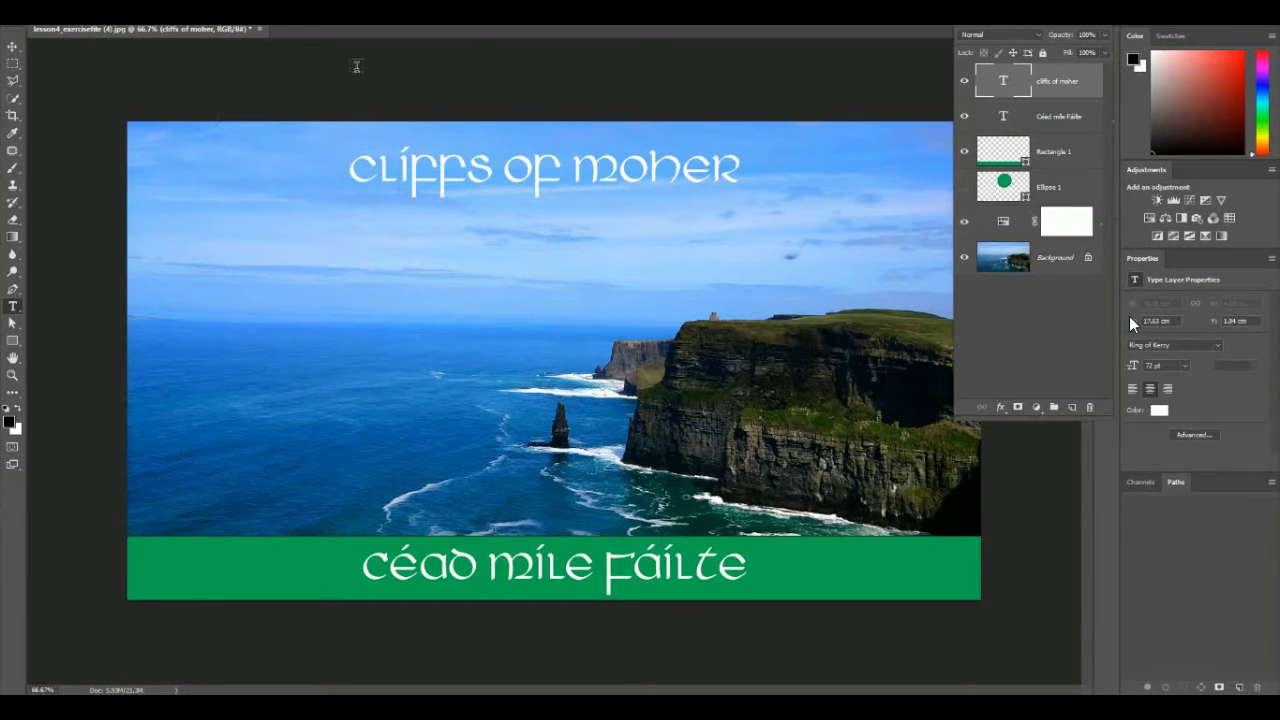
- Open the photos "lesson4_exercisefile (11)" and "lesson4_exercisefile (13)" together
left_click(40, 12)
left_click(50, 42)
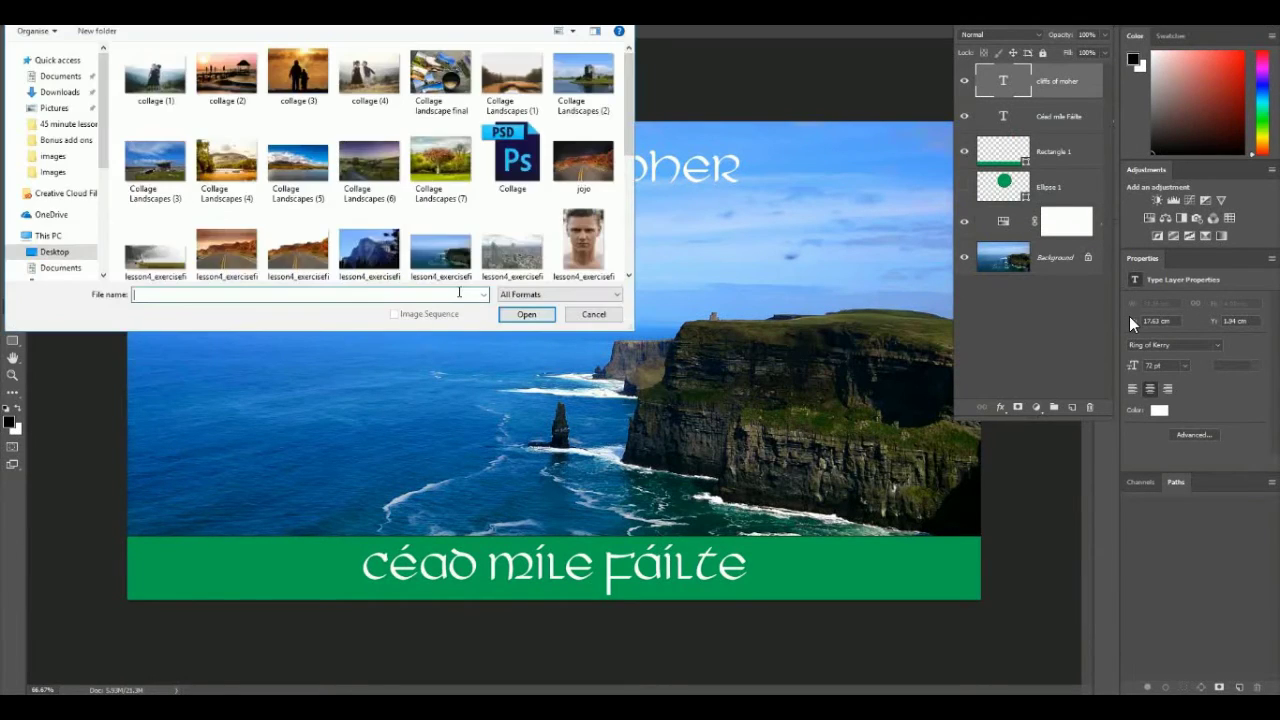
scroll(430, 209, "down", 5)
scroll(430, 209, "up", 4)
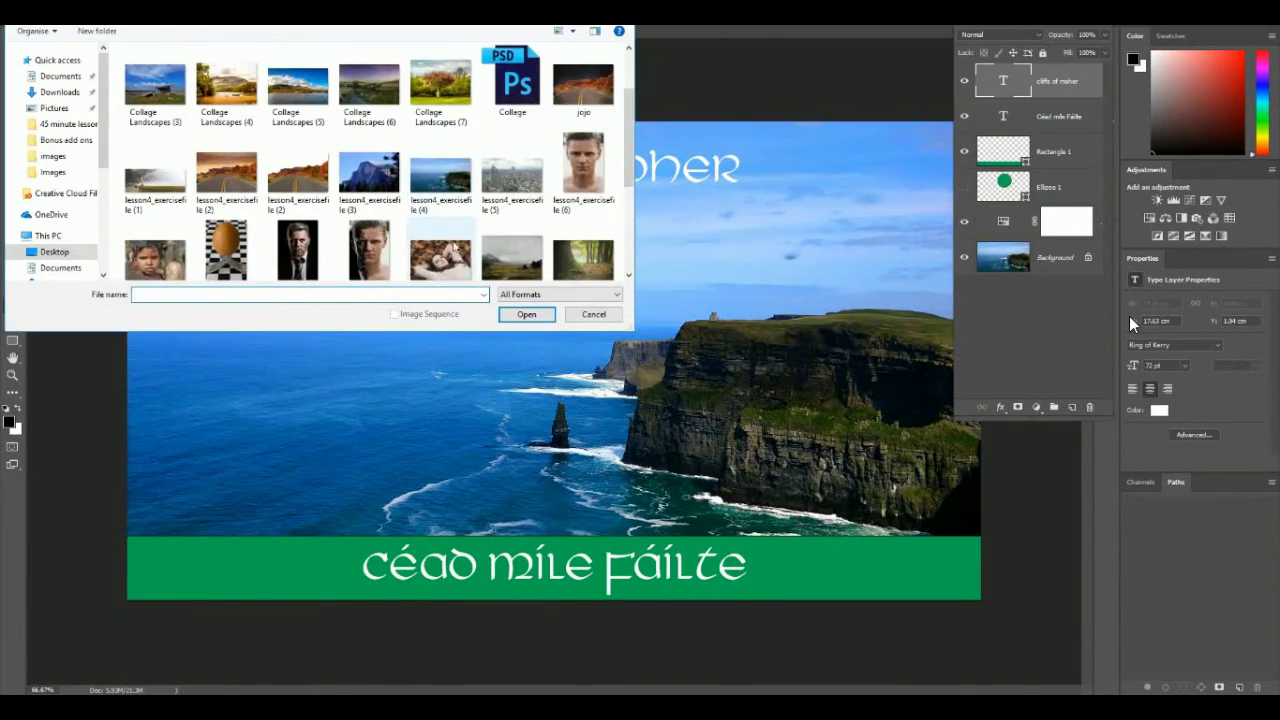
left_click(440, 240)
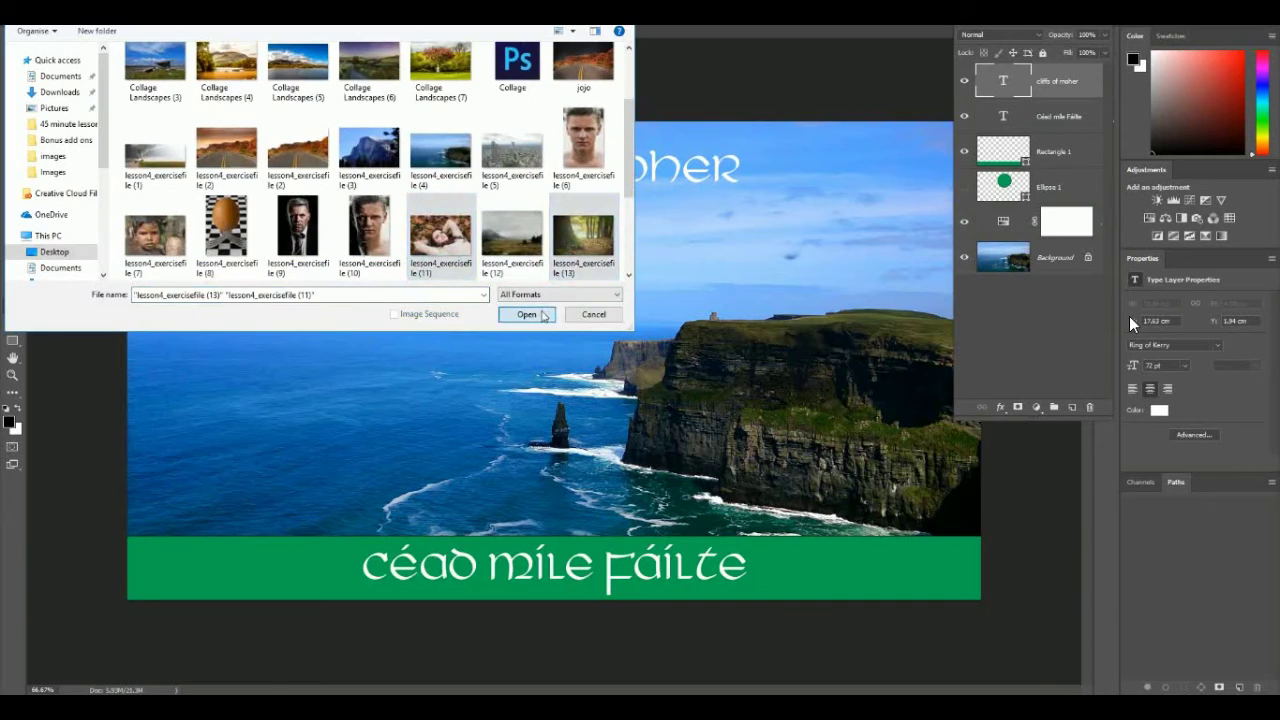
left_click(527, 314)
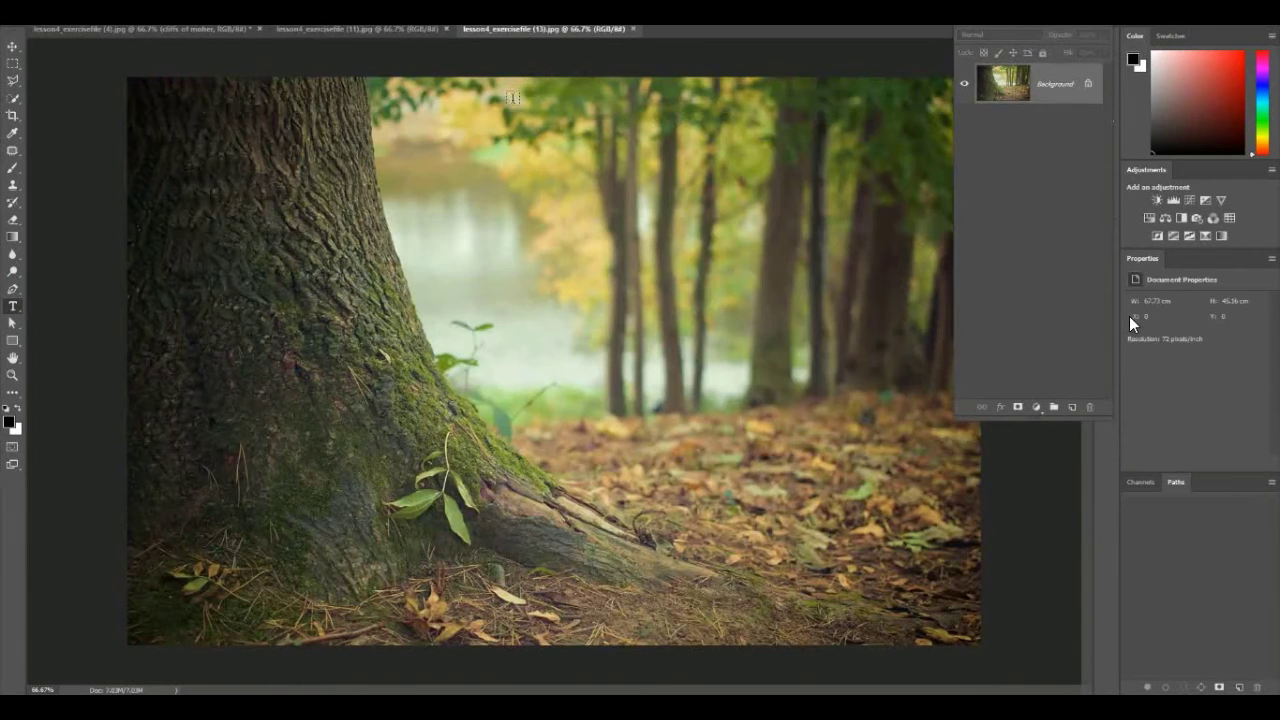
- Unlock the Background layer of lesson4_exercisefile (11) and copy the woman's photo into lesson4_exercisefile (13) as a new layer
left_click(340, 33)
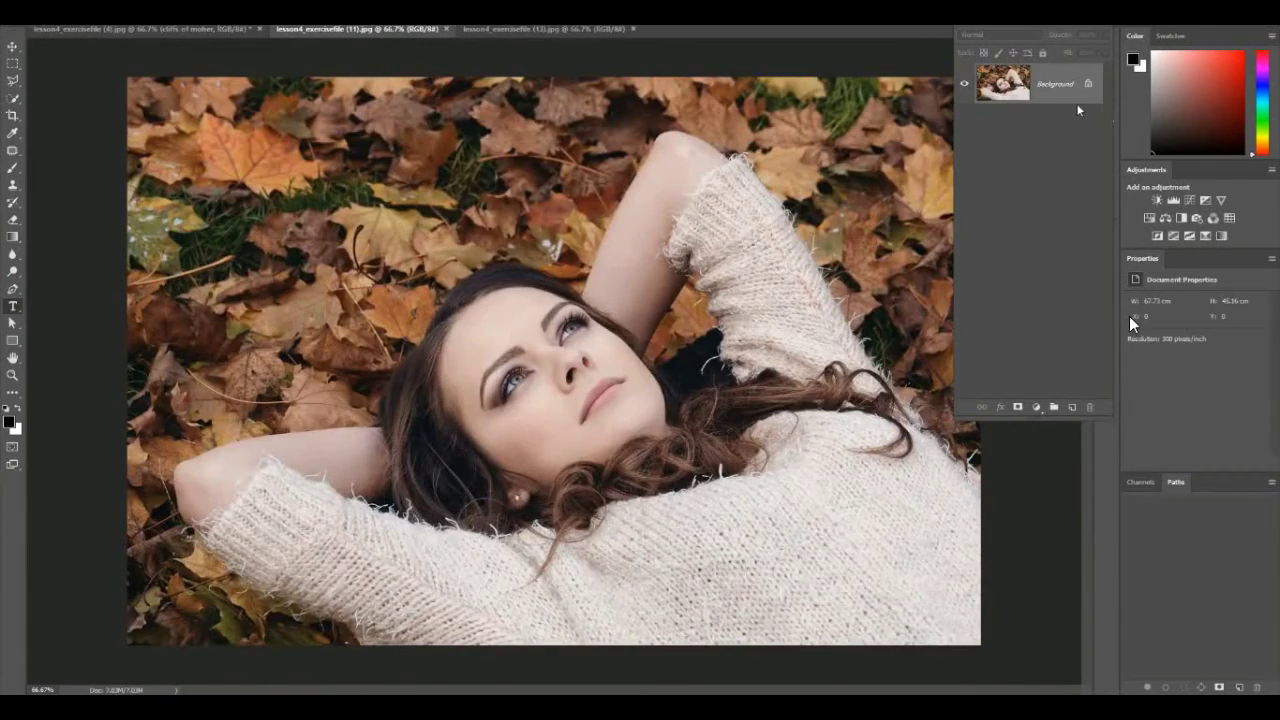
left_click(1089, 86)
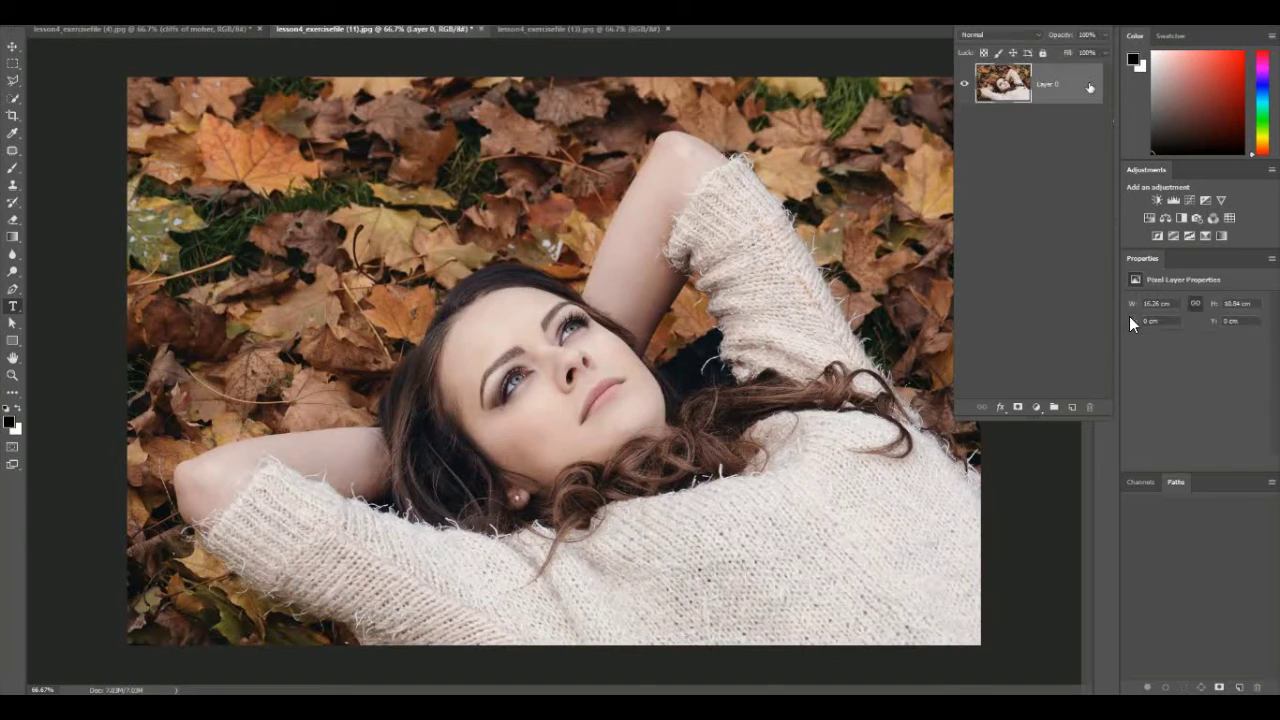
left_click(12, 47)
left_click_drag(333, 267, 552, 440)
left_click_drag(638, 445, 434, 445)
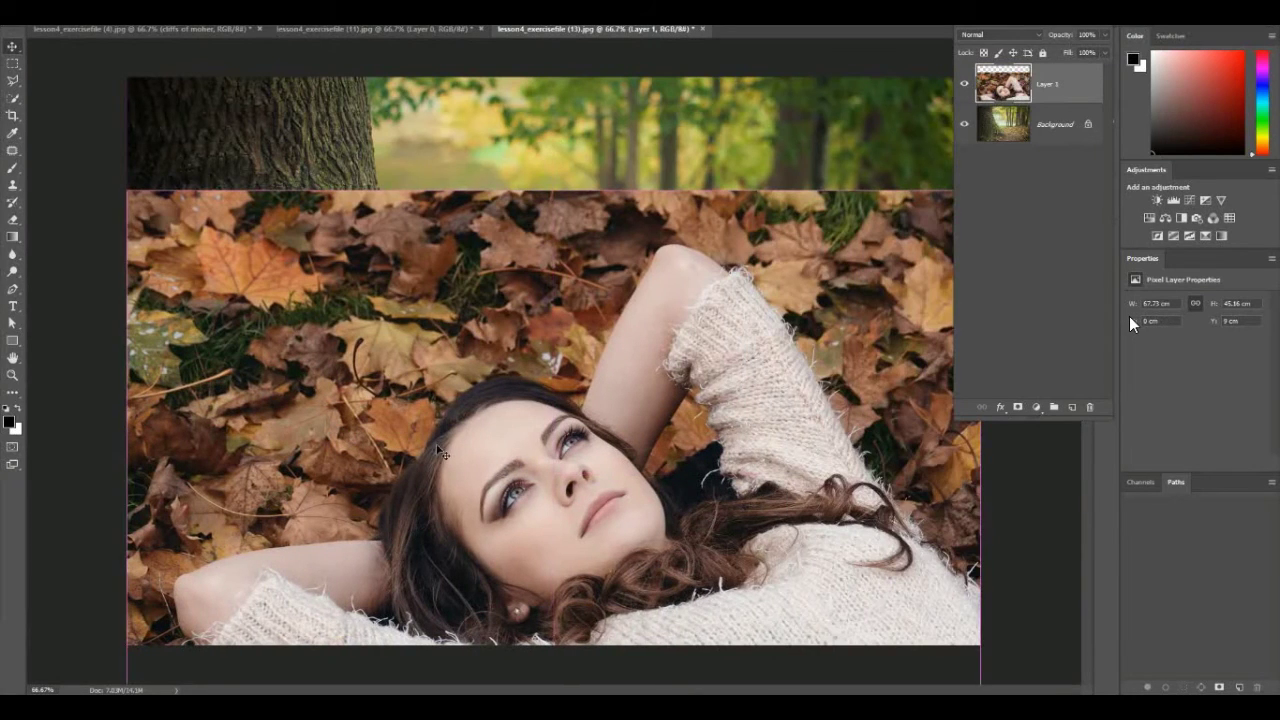
- Scale the woman's photo down to about 31.3 cm wide and place it at the foot of the tree along the bottom edge
key("ctrl+t")
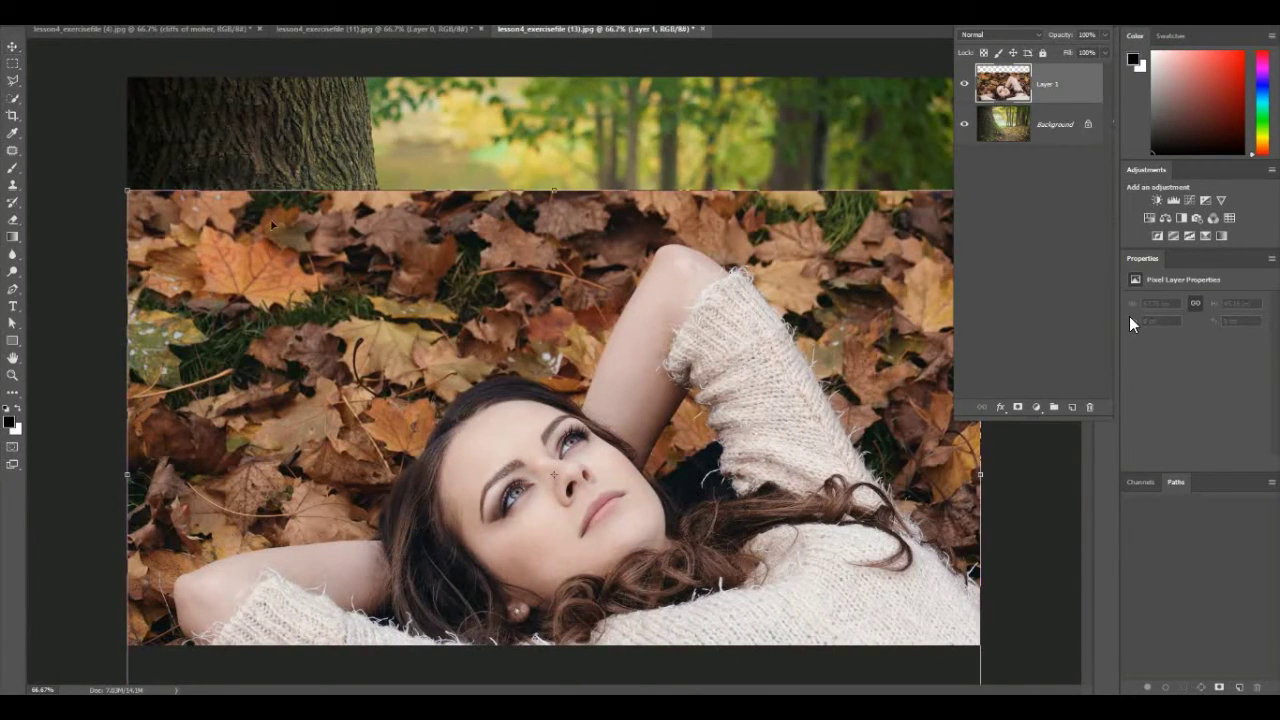
left_click_drag(127, 190, 580, 491)
left_click_drag(771, 584, 407, 551)
key("Return")
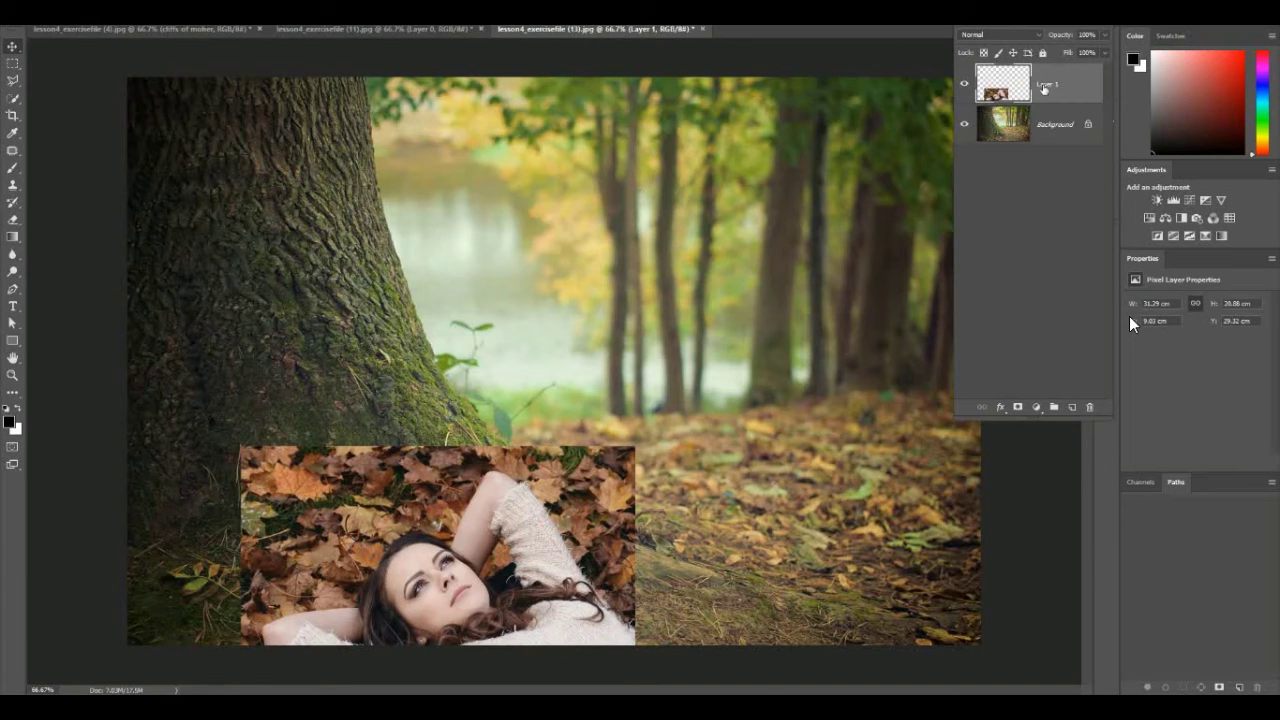
- Add a white layer mask to the woman's layer and make the mask active
left_click(1017, 407)
left_click(1018, 409)
left_click(1018, 409)
left_click(1066, 95)
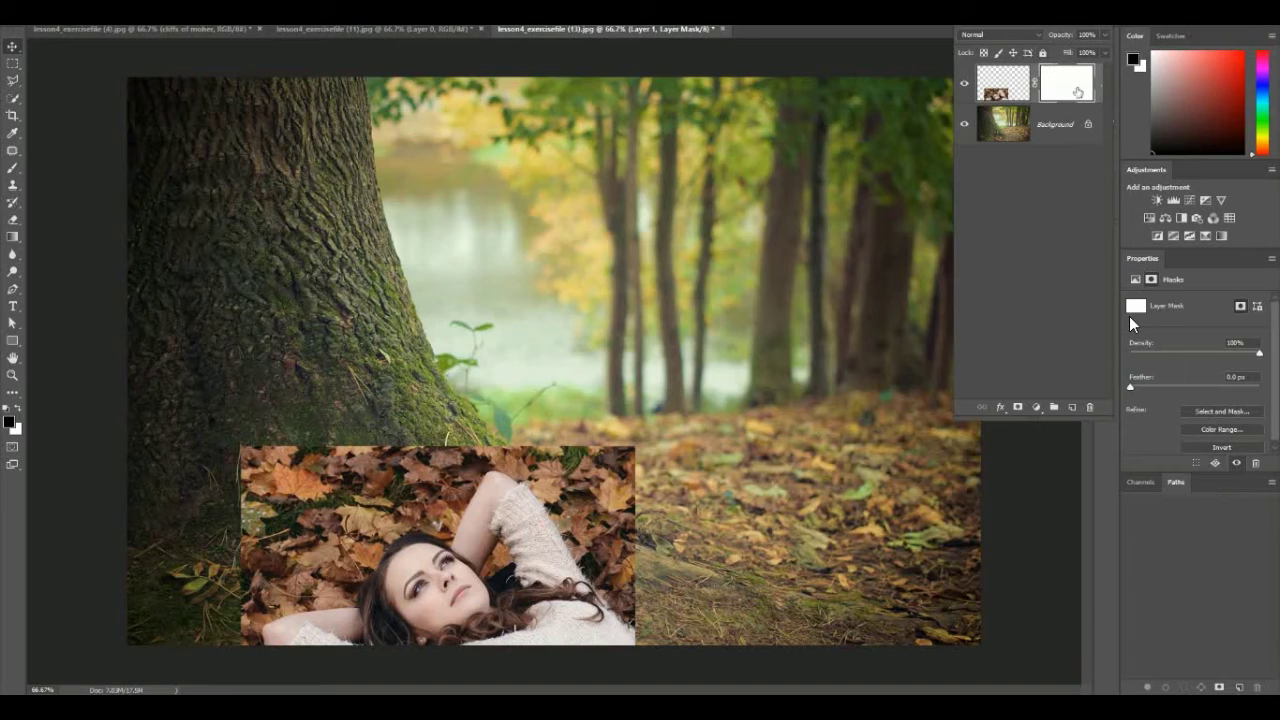
- Choose a soft round brush with 0% hardness and use black as the foreground colour for painting on the mask
left_click(12, 171)
right_click(30, 50)
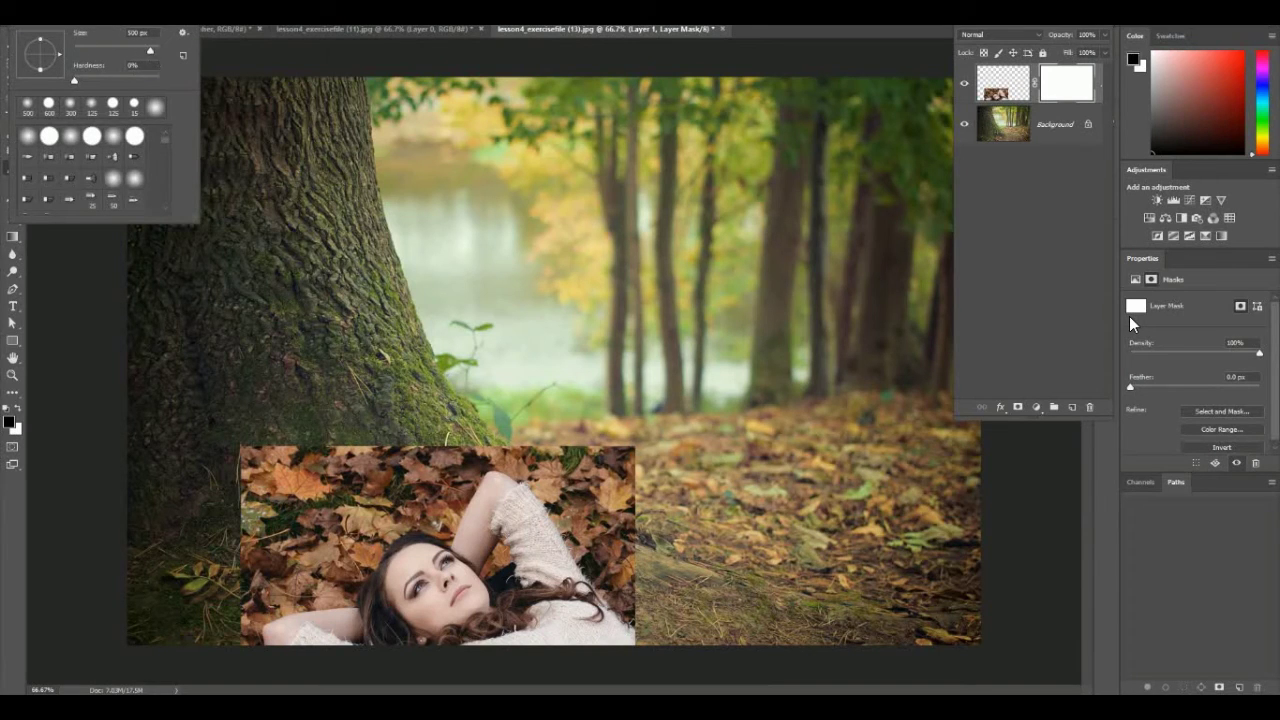
key("Return")
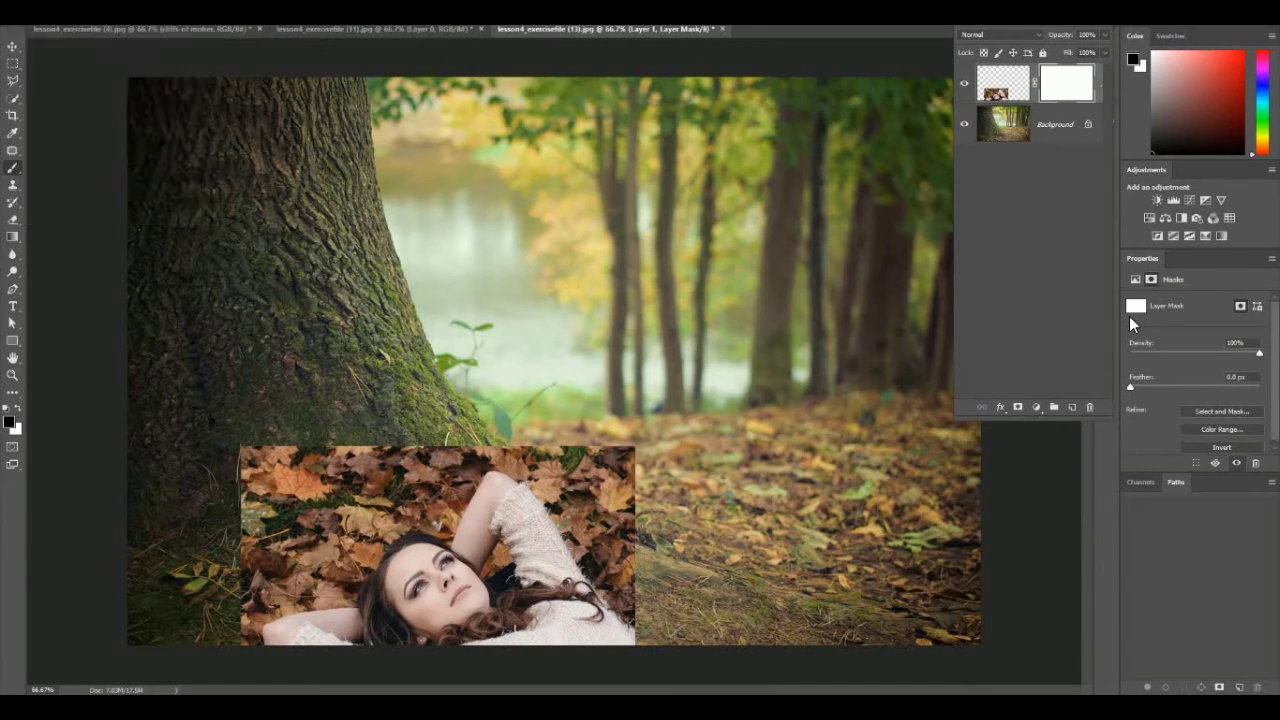
left_click(8, 410)
left_click(13, 429)
left_click(18, 430)
left_click(16, 427)
left_click(17, 444)
left_click(17, 442)
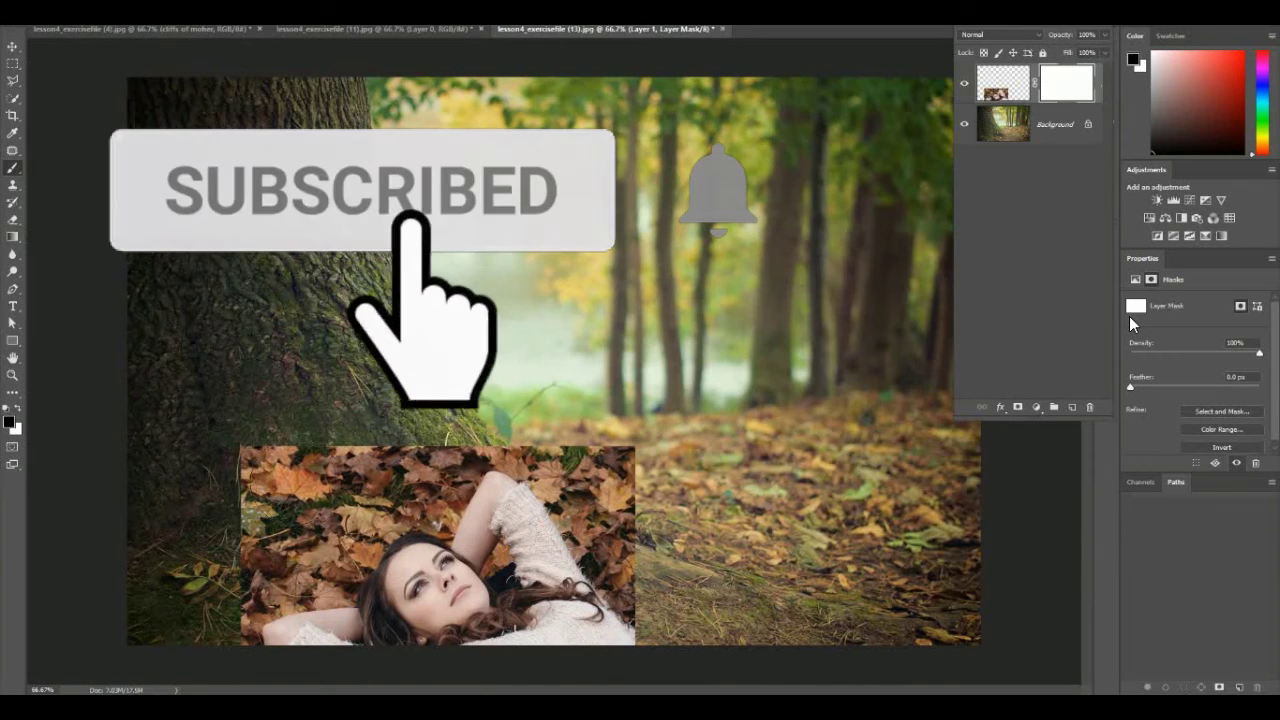
- Paint black on the mask to hide the leaves around the woman and paint white to bring them back
mouse_move(270, 465)
left_mouse_down()
mouse_move(234, 486)
mouse_move(346, 413)
mouse_move(235, 473)
mouse_move(460, 425)
mouse_move(490, 401)
mouse_move(543, 398)
mouse_move(657, 435)
mouse_move(622, 395)
mouse_move(672, 523)
mouse_move(654, 575)
mouse_move(656, 538)
mouse_move(651, 584)
mouse_move(578, 441)
mouse_move(535, 438)
mouse_move(580, 468)
mouse_move(660, 593)
mouse_move(625, 573)
mouse_move(531, 409)
mouse_move(433, 470)
mouse_move(311, 505)
mouse_move(266, 534)
mouse_move(238, 563)
mouse_move(222, 638)
mouse_move(226, 616)
mouse_move(214, 627)
mouse_move(262, 582)
mouse_move(312, 570)
mouse_move(348, 514)
mouse_move(450, 485)
mouse_move(448, 505)
mouse_move(377, 524)
mouse_move(313, 585)
left_mouse_up()
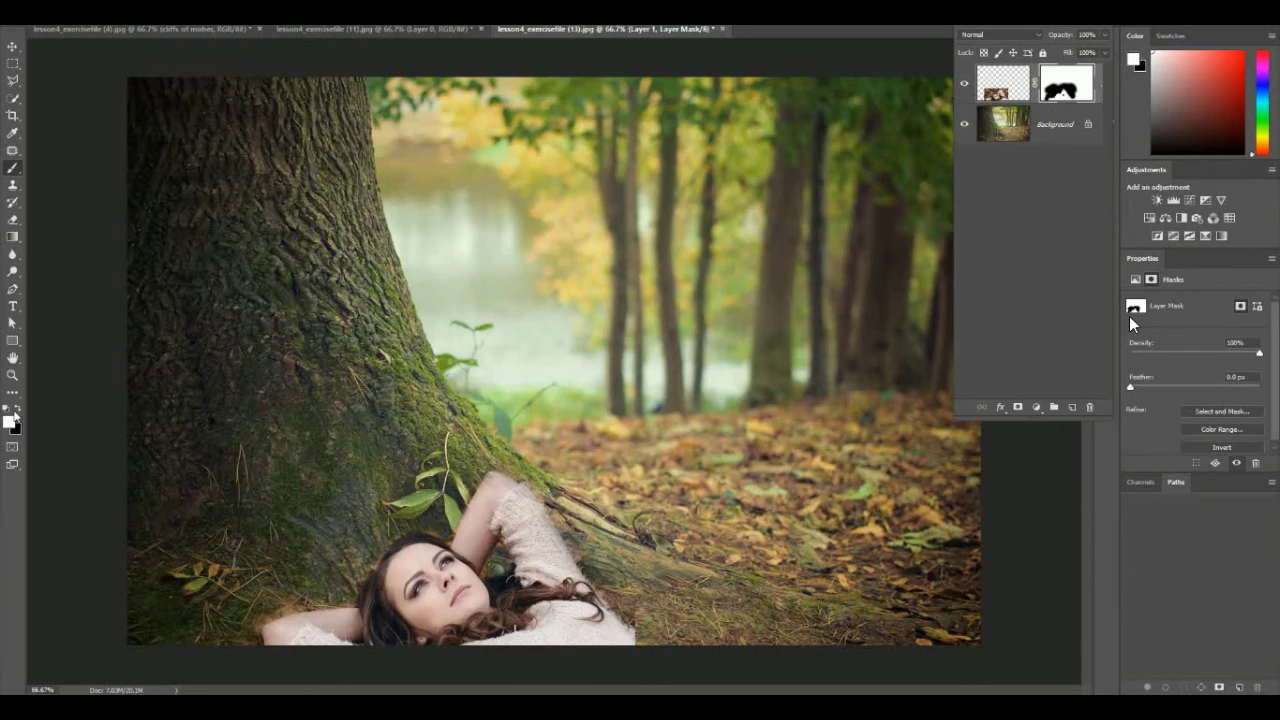
mouse_move(363, 477)
left_mouse_down()
mouse_move(270, 560)
mouse_move(570, 480)
mouse_move(600, 590)
left_mouse_up()
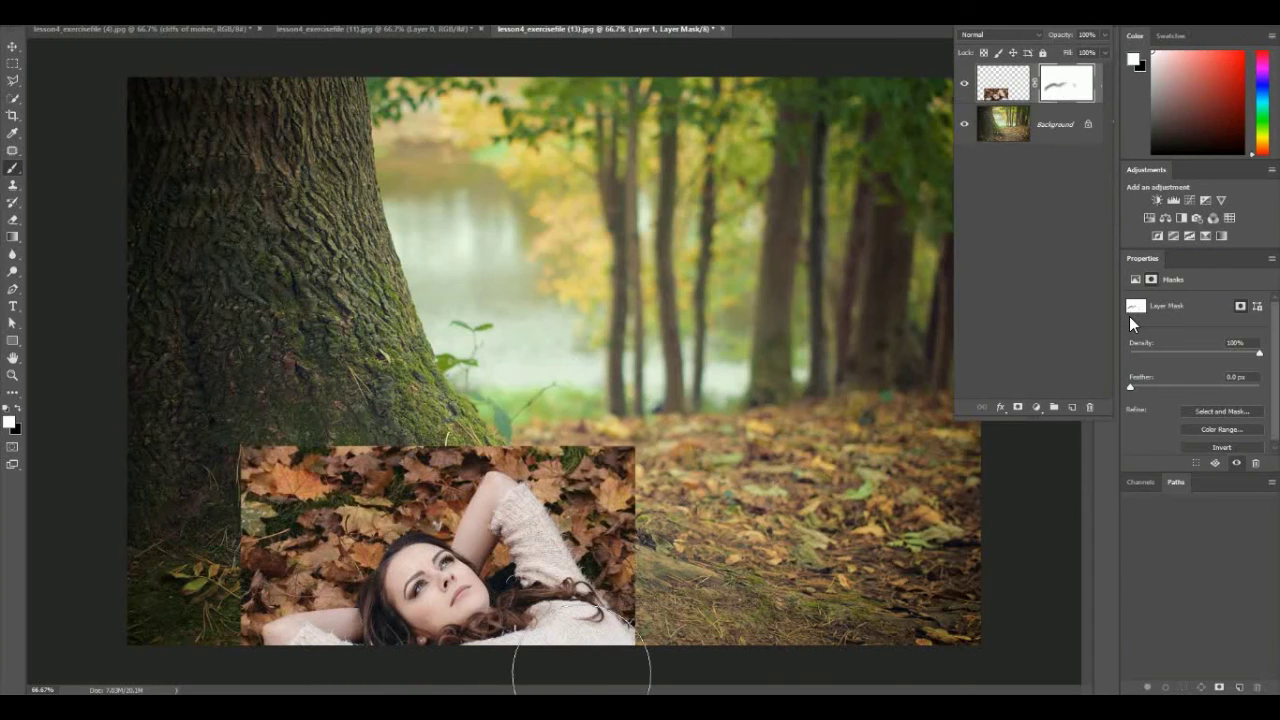
- Paint black on the mask over the entire woman's photo to hide it, and paint white to reveal it again
left_click(18, 410)
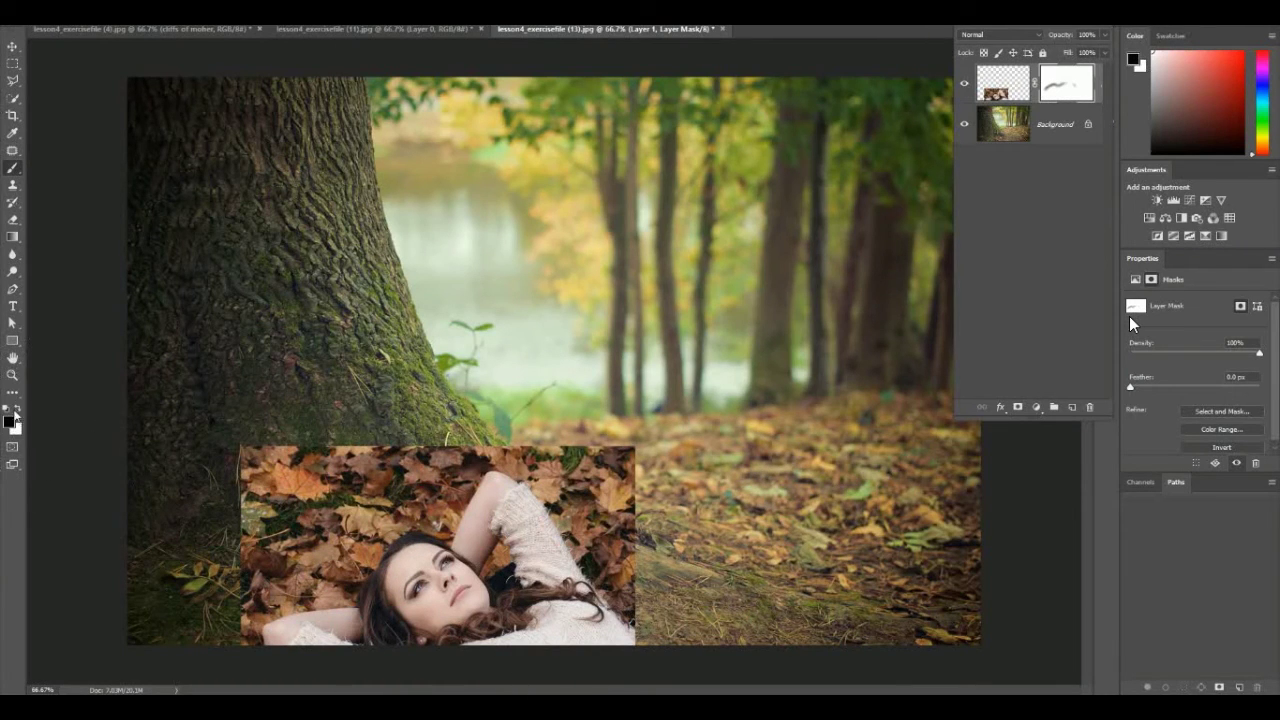
mouse_move(166, 423)
left_mouse_down()
mouse_move(243, 471)
mouse_move(500, 470)
left_mouse_up()
mouse_move(620, 510)
left_mouse_down()
mouse_move(551, 698)
mouse_move(440, 670)
mouse_move(322, 705)
mouse_move(320, 528)
left_mouse_up()
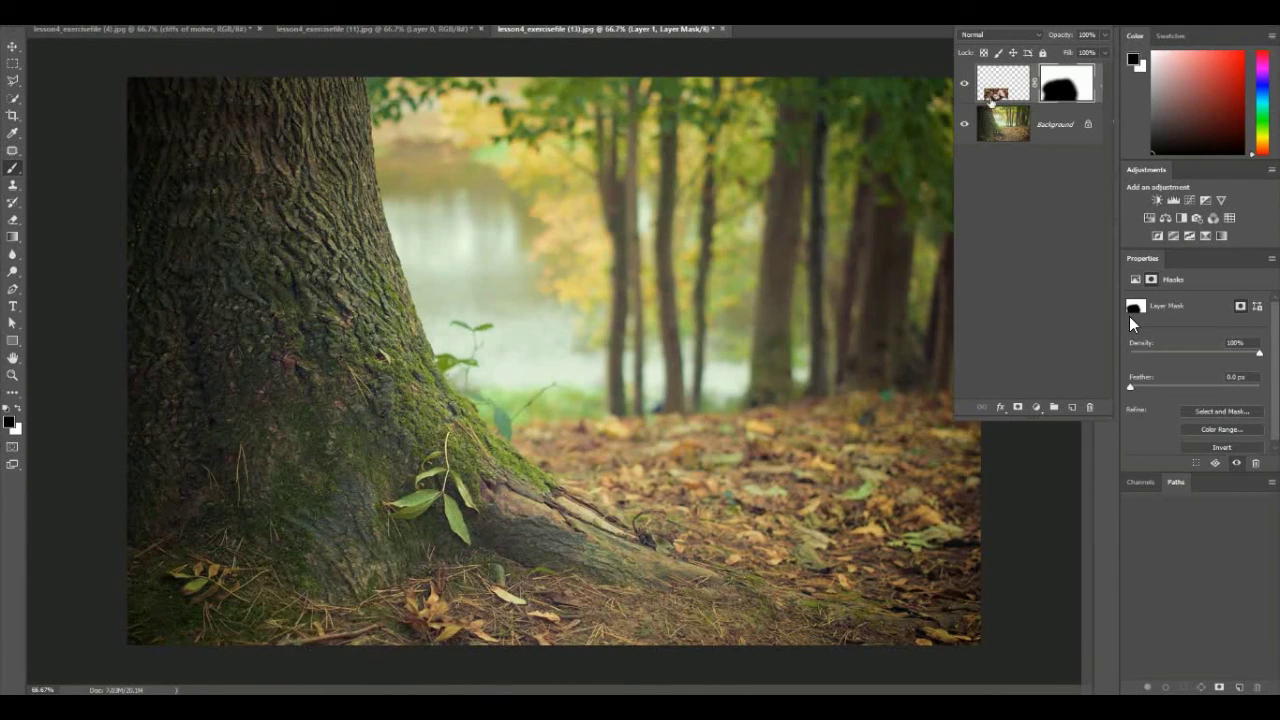
left_click(18, 410)
mouse_move(440, 585)
left_mouse_down()
mouse_move(348, 600)
mouse_move(157, 400)
mouse_move(410, 412)
mouse_move(590, 520)
mouse_move(575, 500)
left_mouse_up()
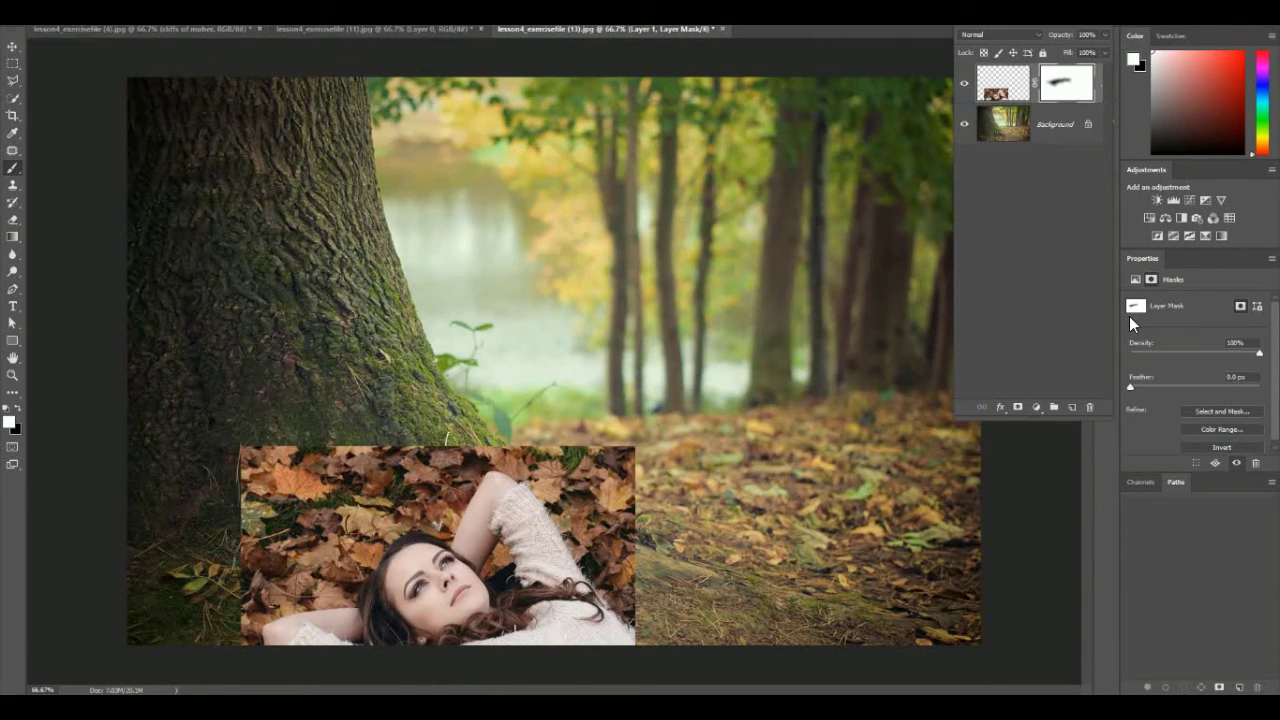
- Open the Photoshop document "lesson4_exercisefile 3" from the exercise files
key("alt+f")
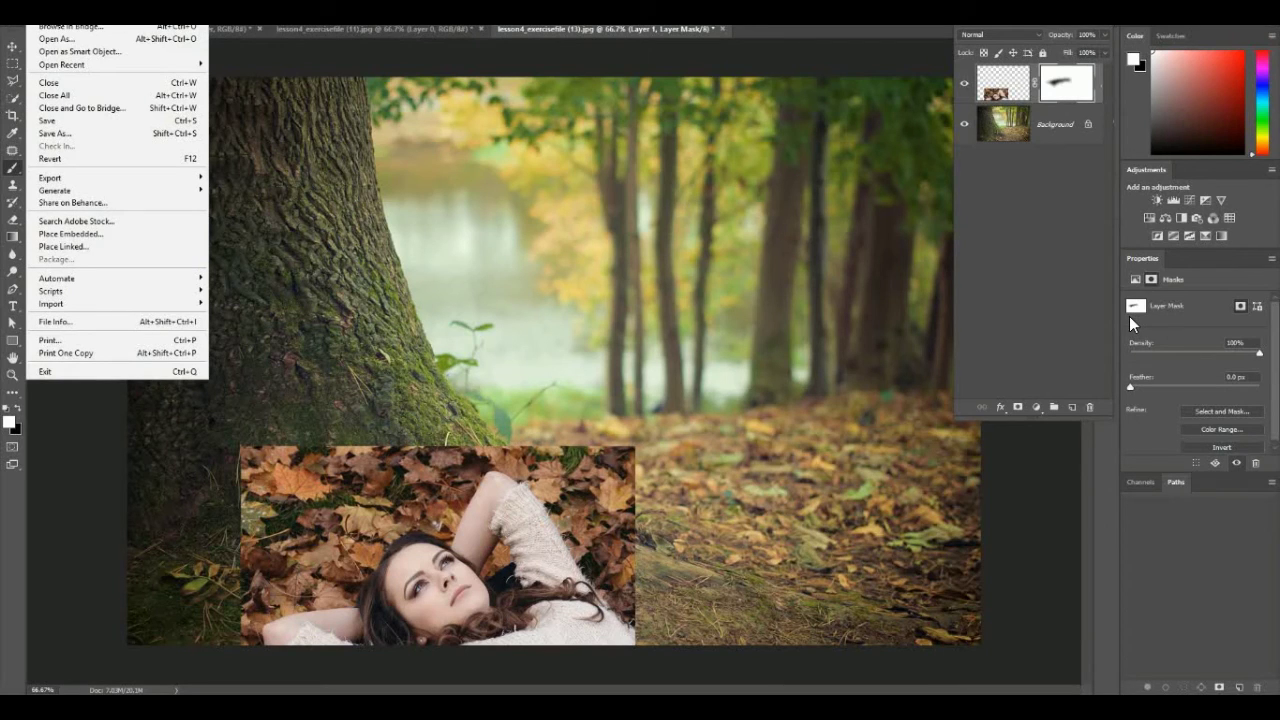
key("o")
scroll(507, 228, "down", 5)
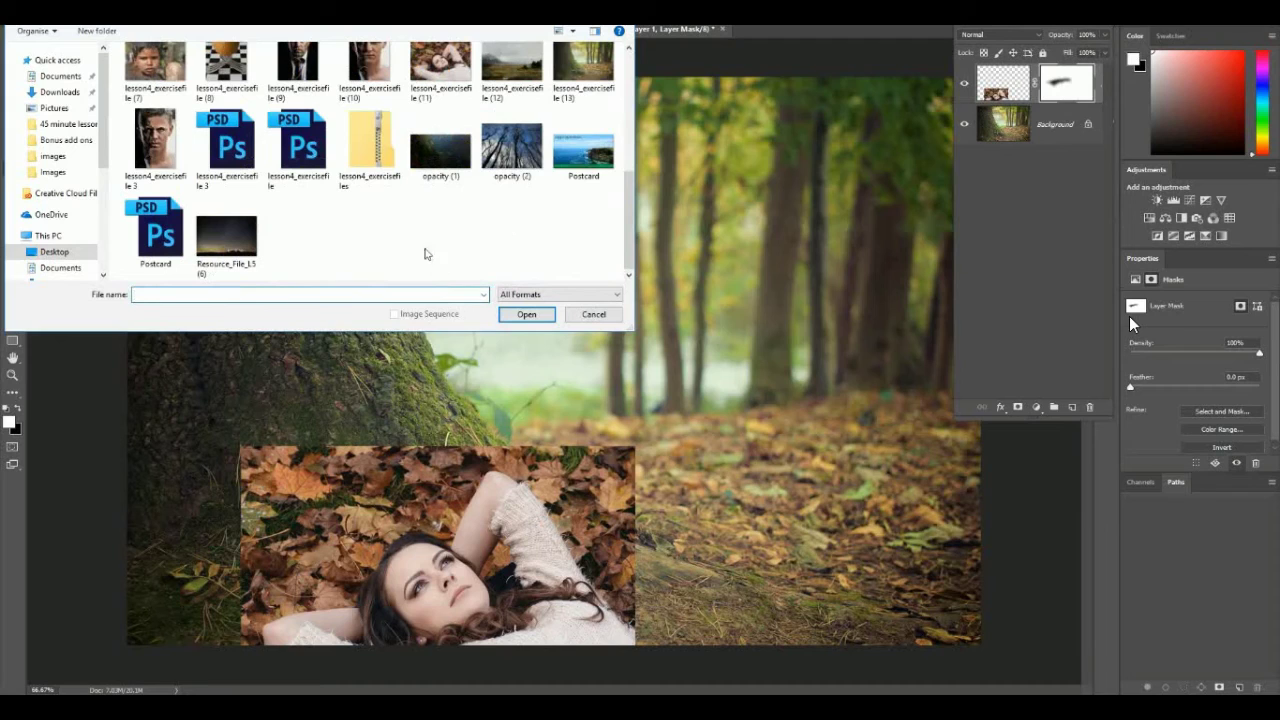
left_click(226, 148)
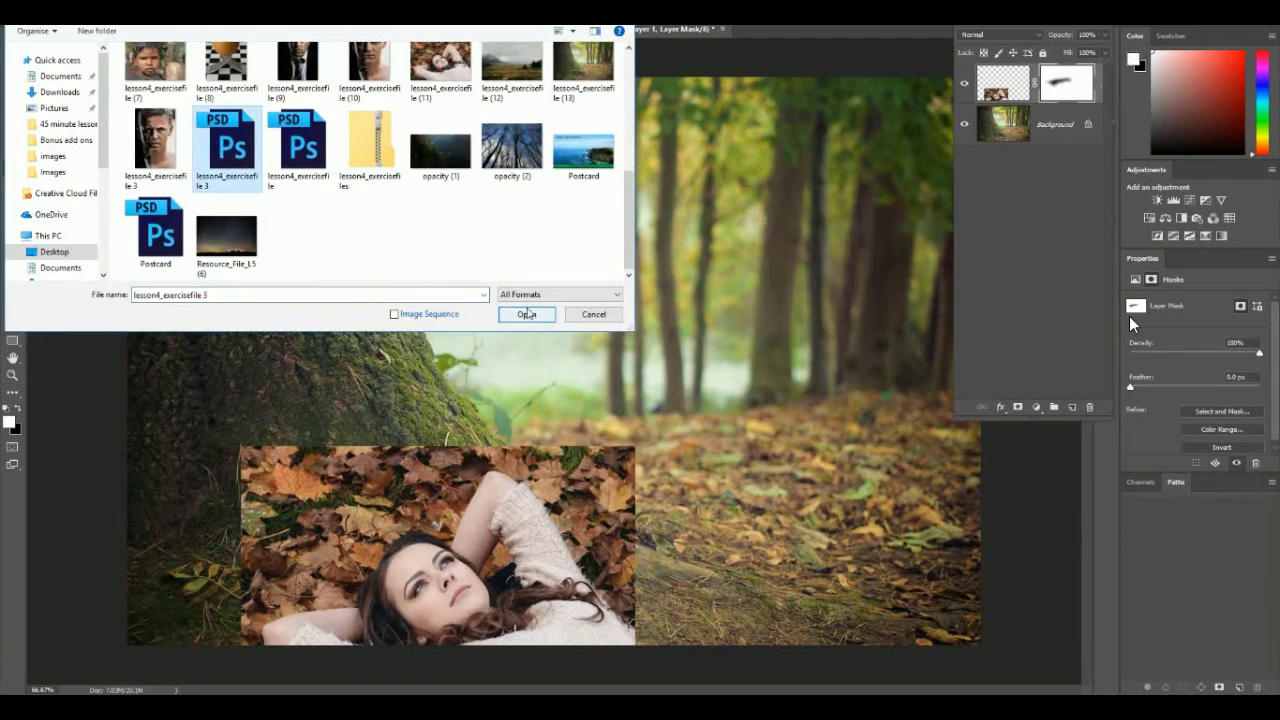
left_click(526, 314)
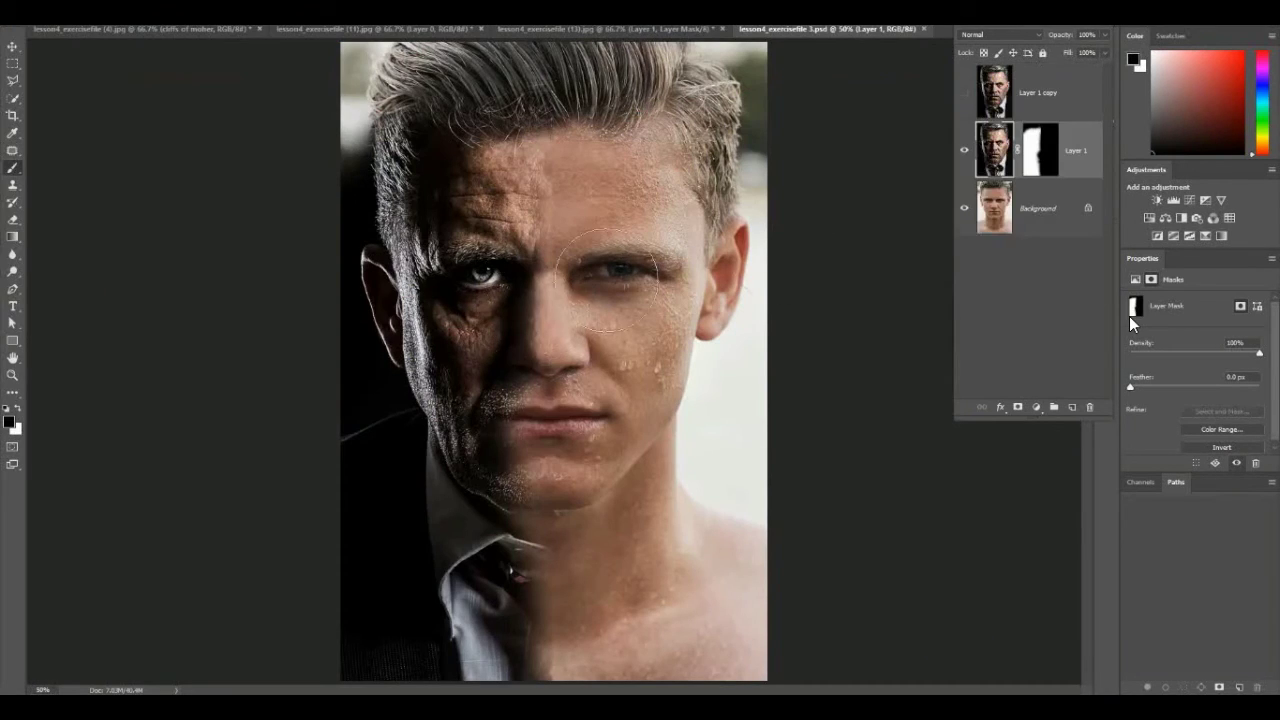
- Toggle the visibility of Layer 1 and Layer 1 copy to compare the younger, older and blended faces
left_click(964, 151)
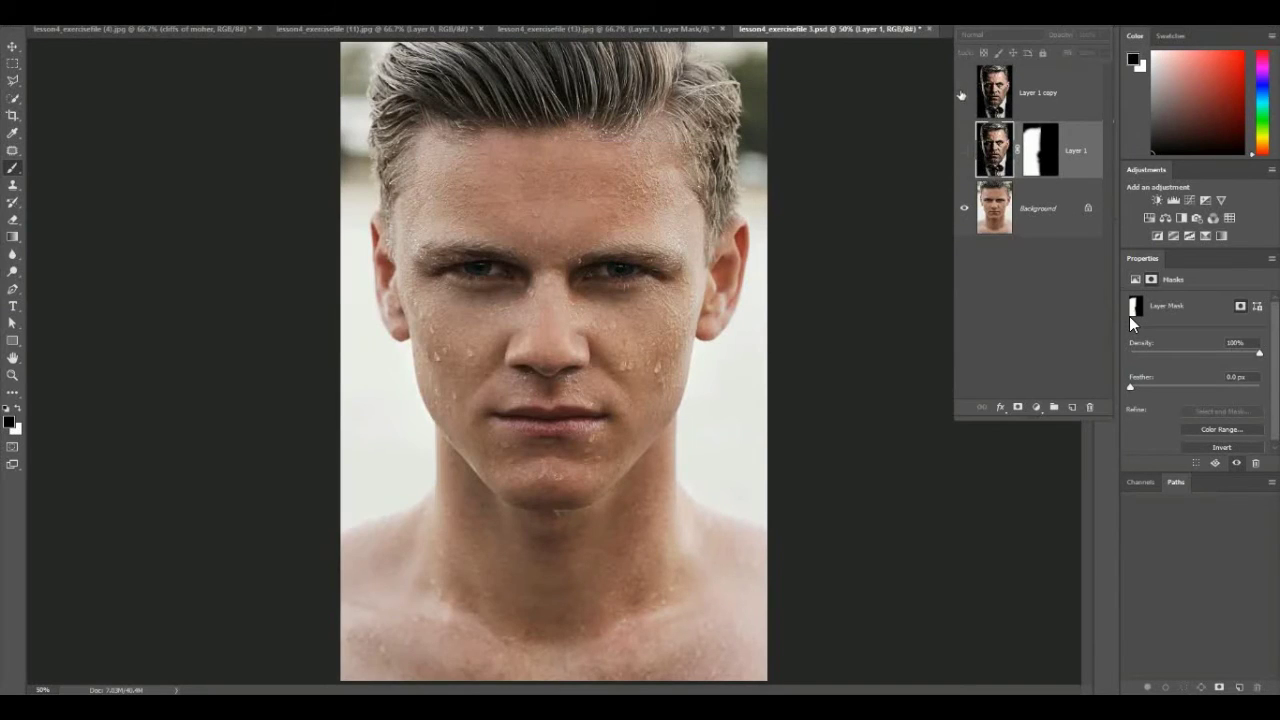
left_click(966, 93)
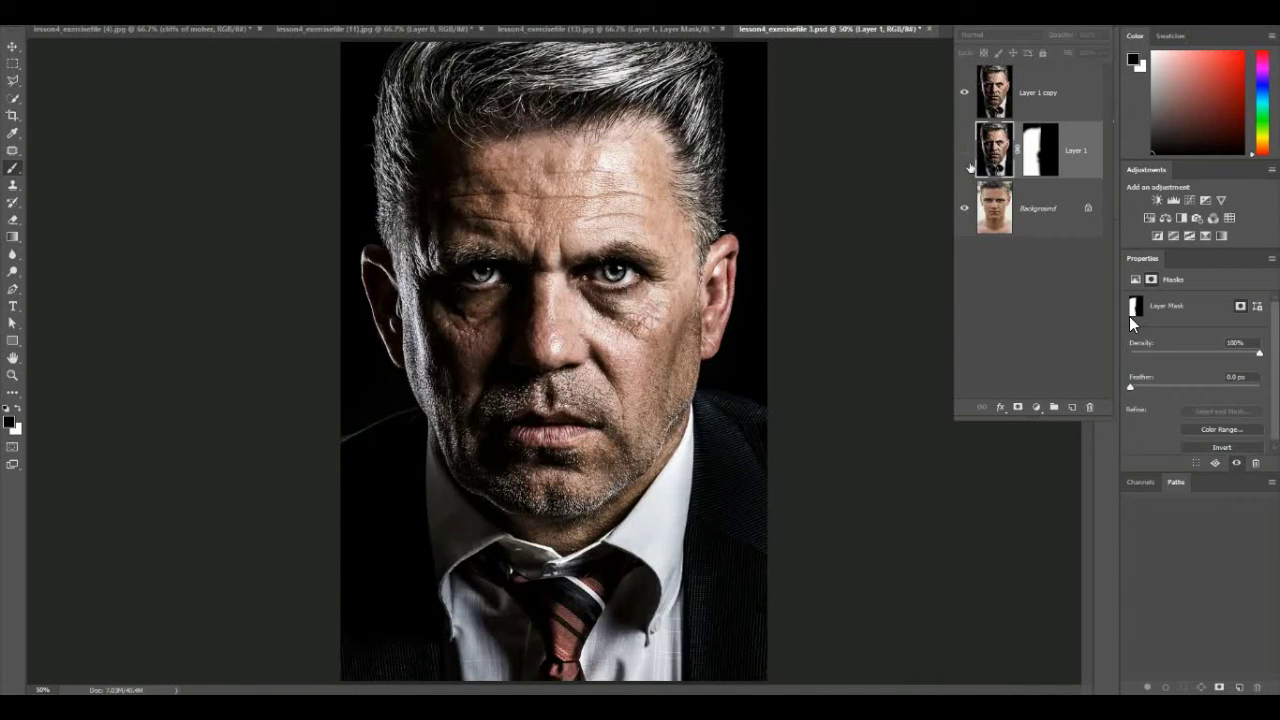
left_click(964, 93)
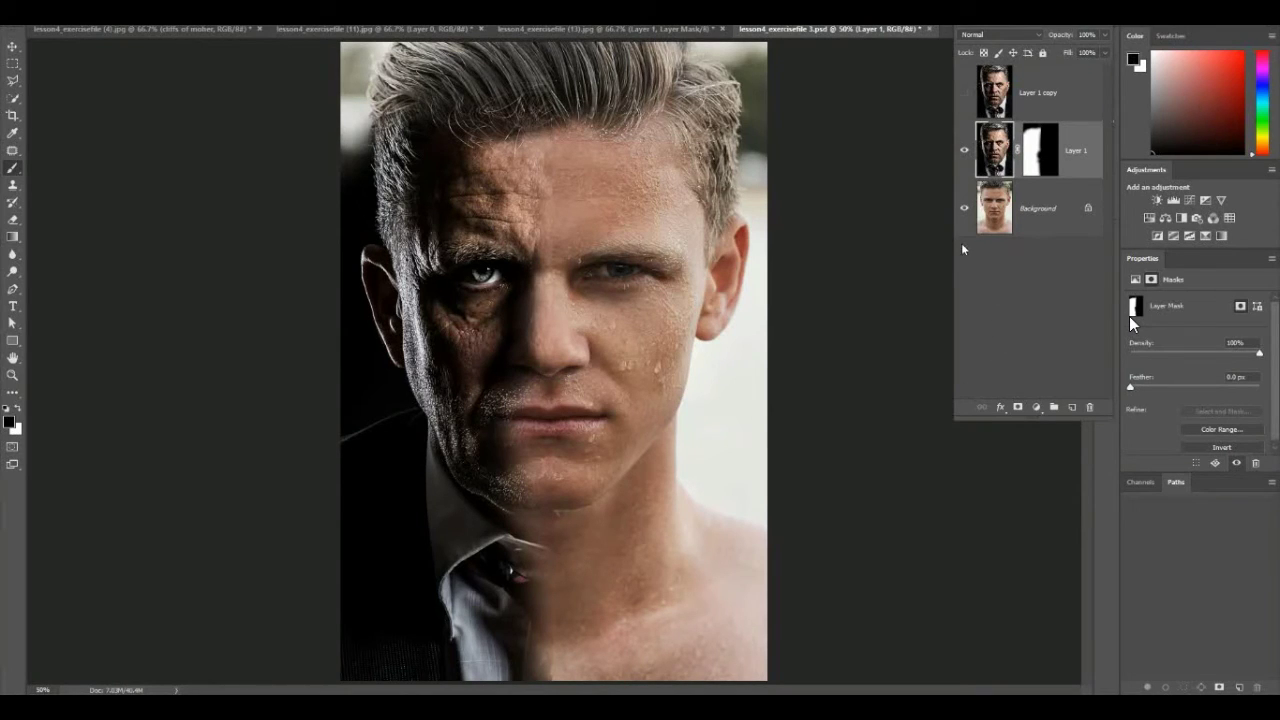
left_click(963, 152)
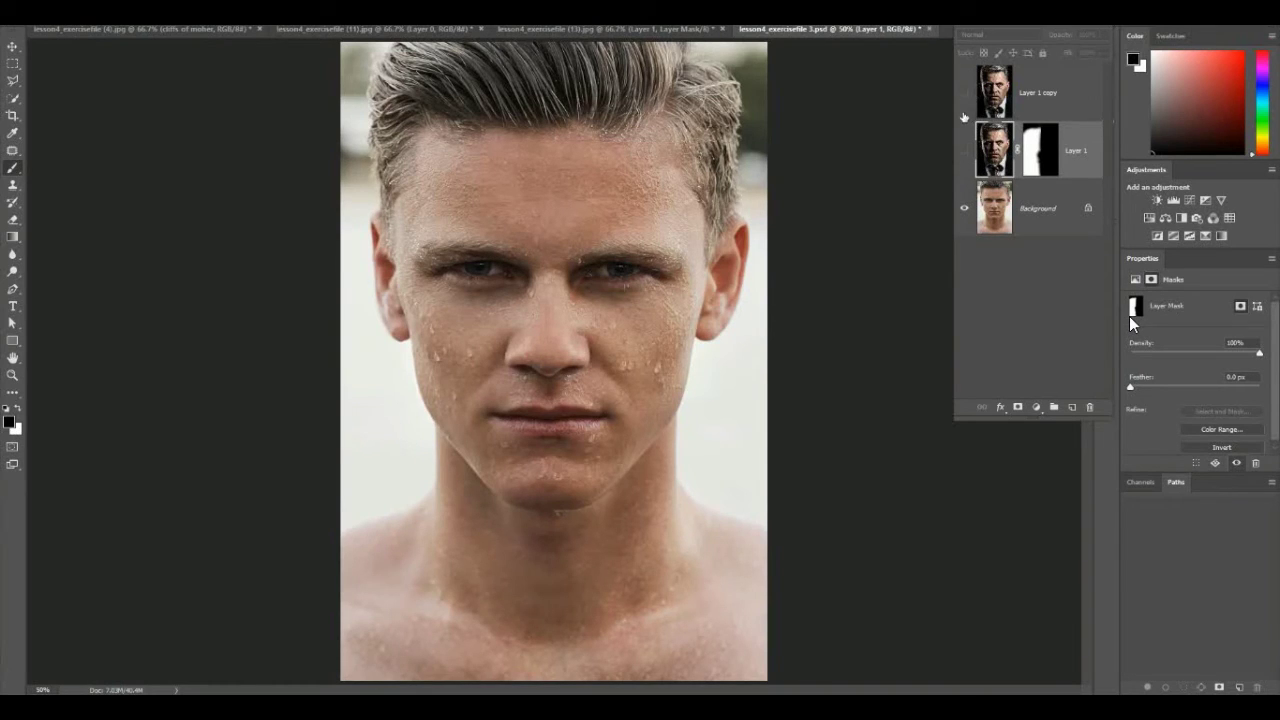
- Delete the masked Layer 1, and make Layer 1 copy visible under the new name "mask"
left_click_drag(1088, 172, 1088, 408)
left_click(1035, 92)
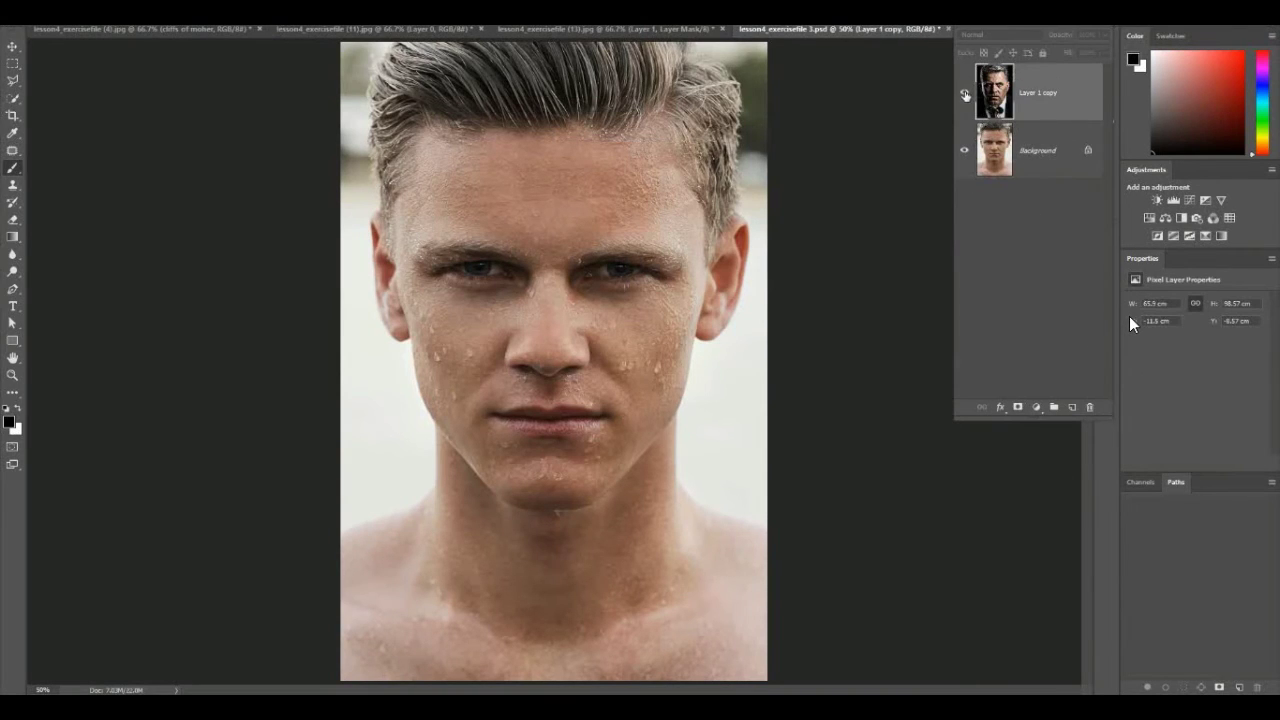
left_click(965, 94)
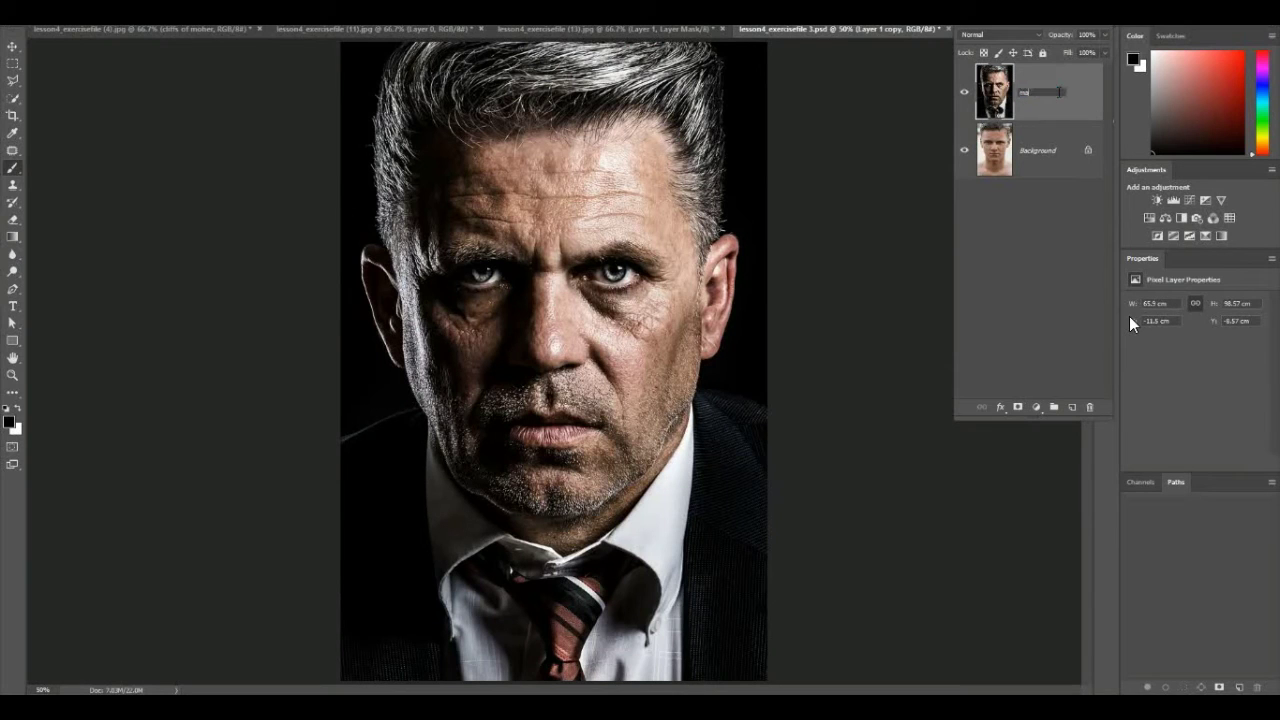
left_click(1044, 153)
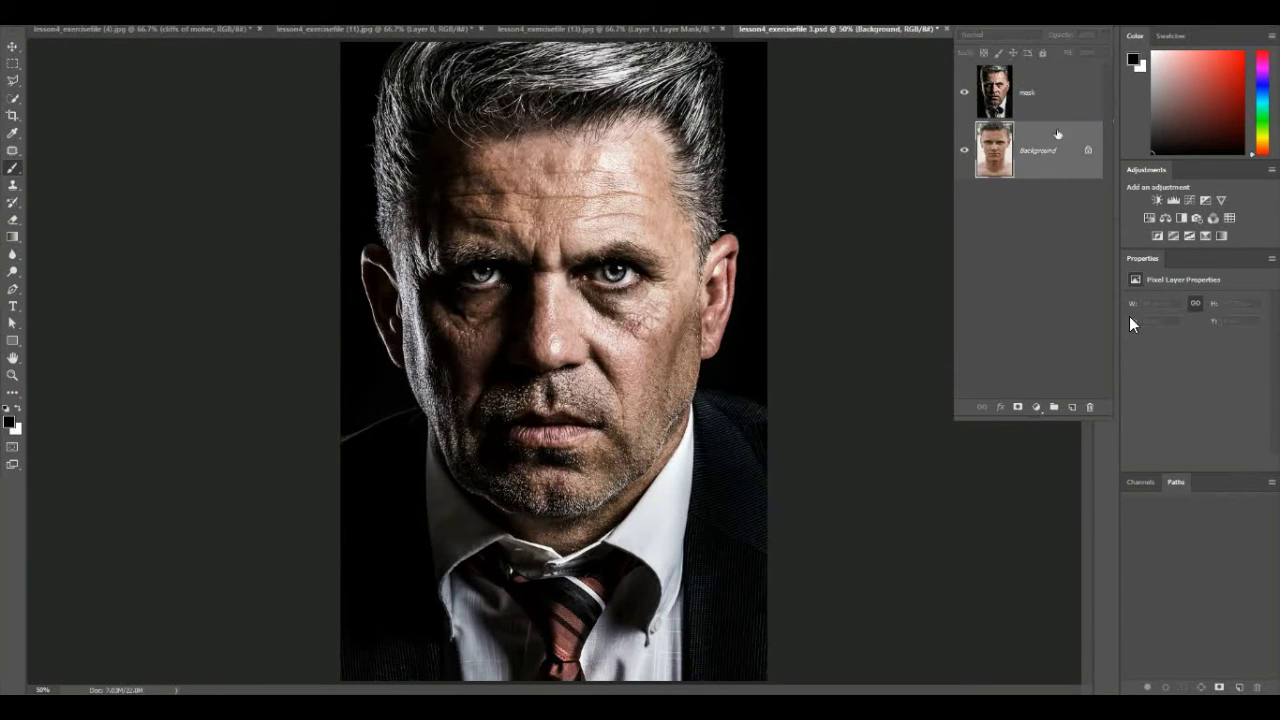
- Try a black layer mask on the older man's layer and replace it with a white one
left_click(1040, 98)
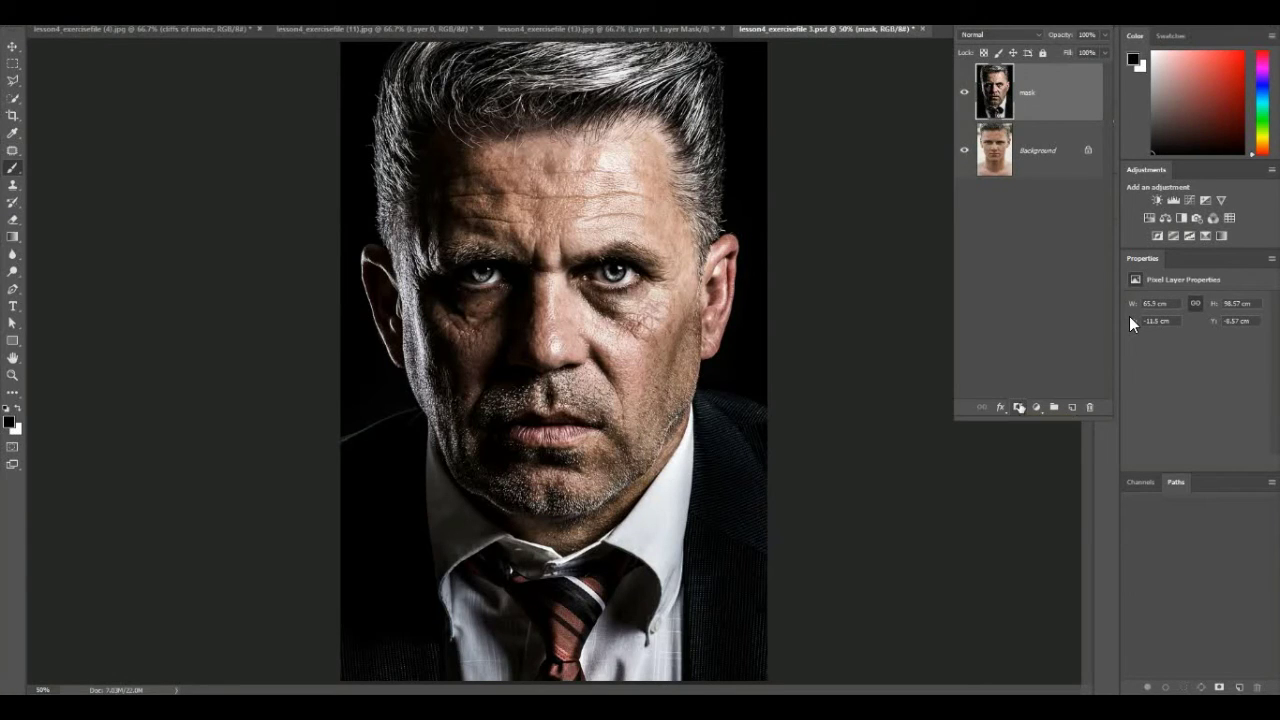
left_click(1018, 407, "alt")
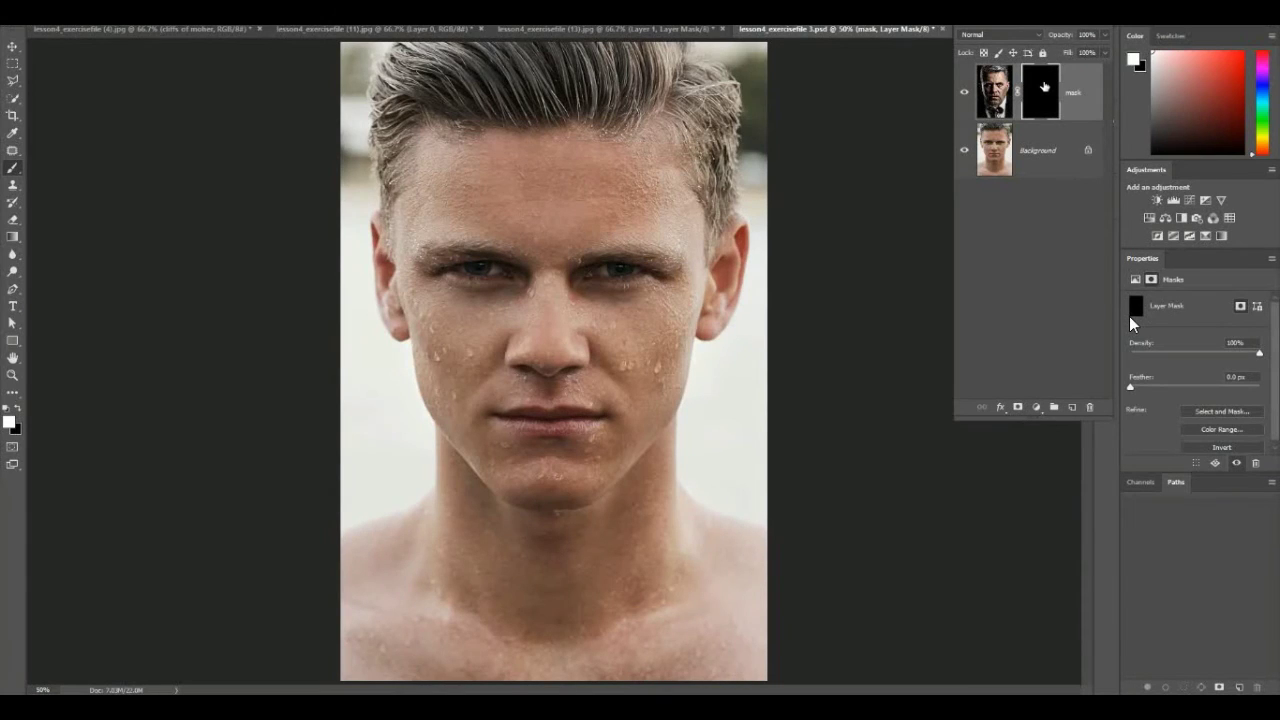
left_click_drag(1044, 88, 1047, 128)
left_click(1018, 407)
key("x")
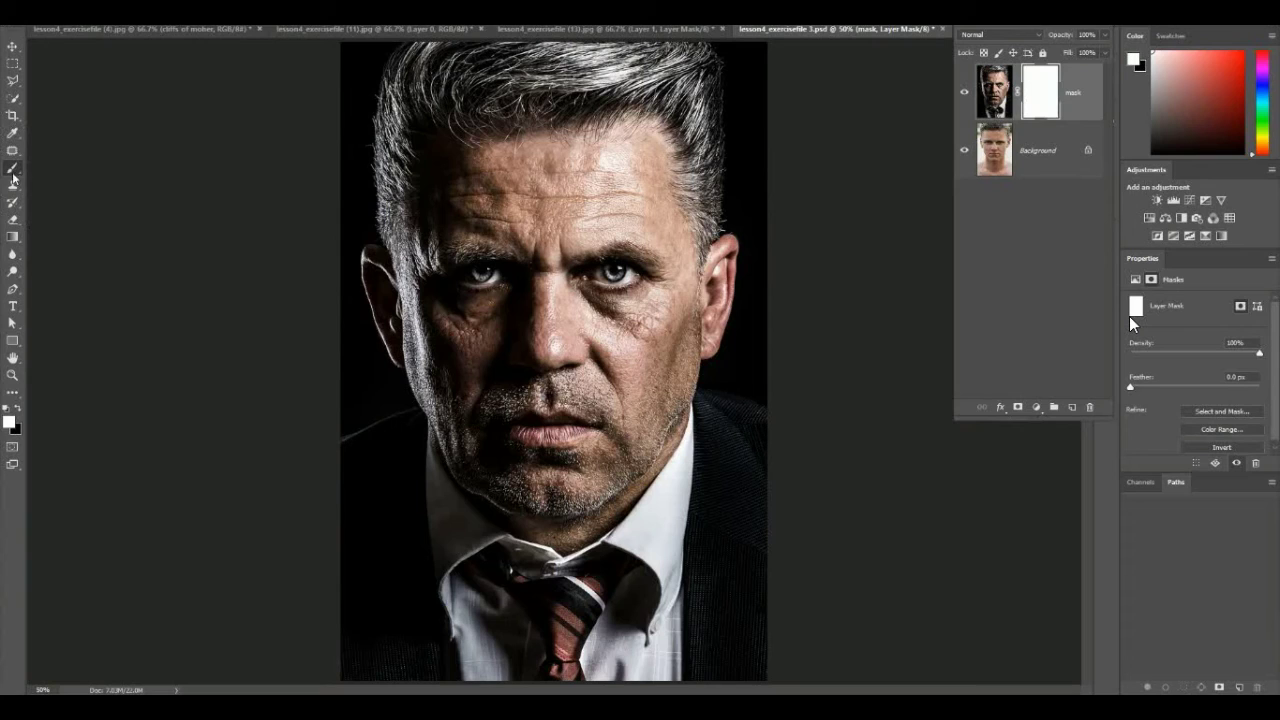
- Adjust the hardness of the 400 px brush and make black the foreground colour for painting on the mask
right_click(118, 66)
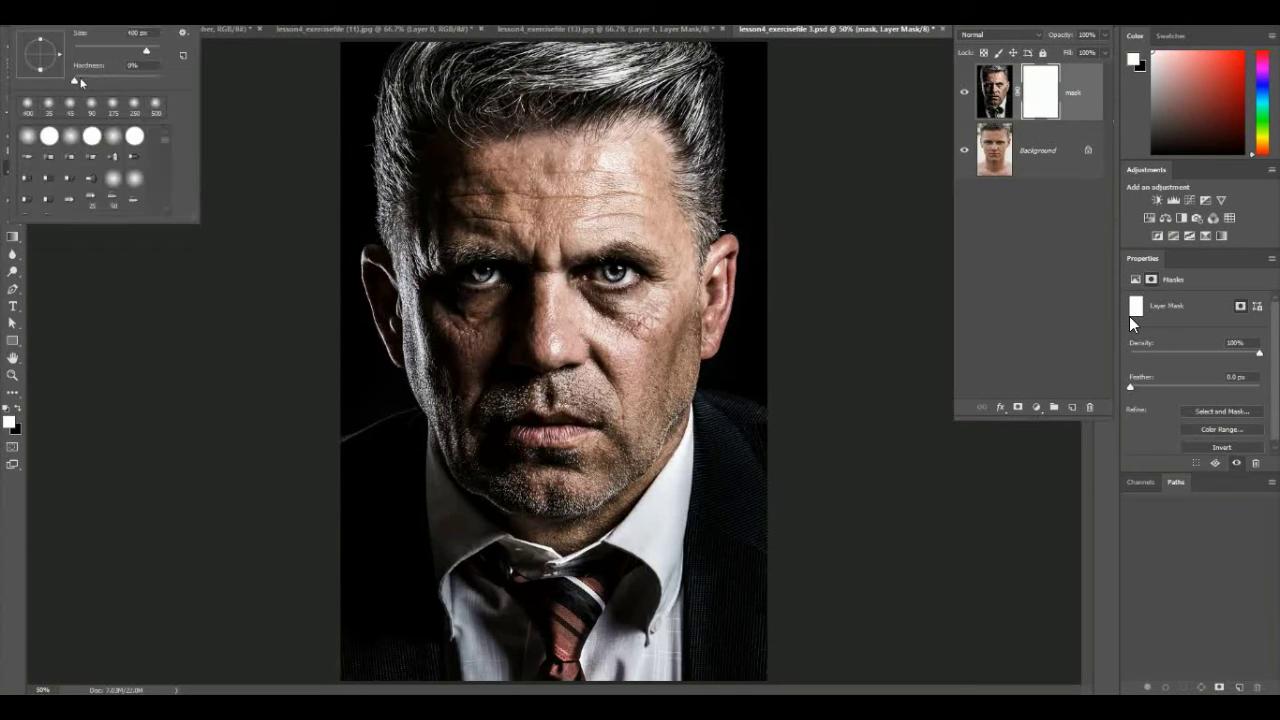
key("Return")
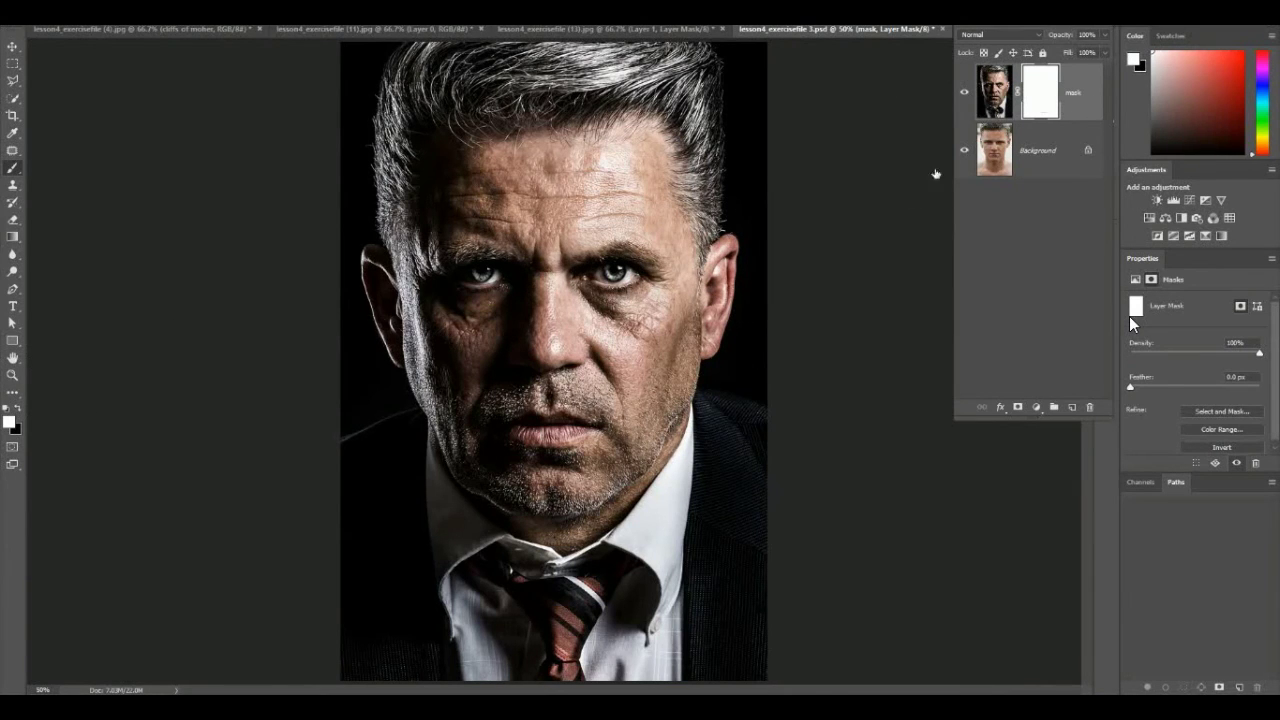
left_click(19, 409)
- Paint and undo a black test stroke over the right side of the face, and set the brush hardness to 17%
mouse_move(620, 176)
left_mouse_down()
mouse_move(634, 335)
mouse_move(644, 287)
mouse_move(639, 340)
mouse_move(583, 275)
mouse_move(584, 152)
mouse_move(633, 190)
mouse_move(678, 298)
left_mouse_up()
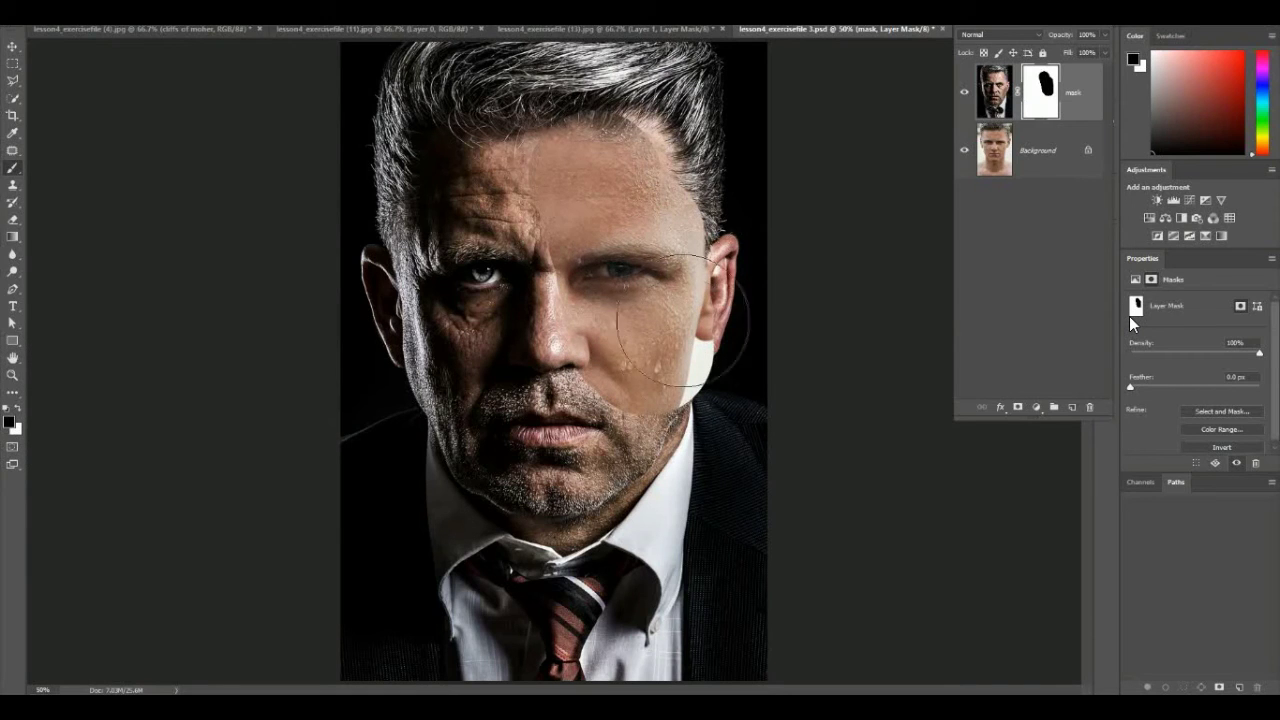
key("ctrl+BackSpace")
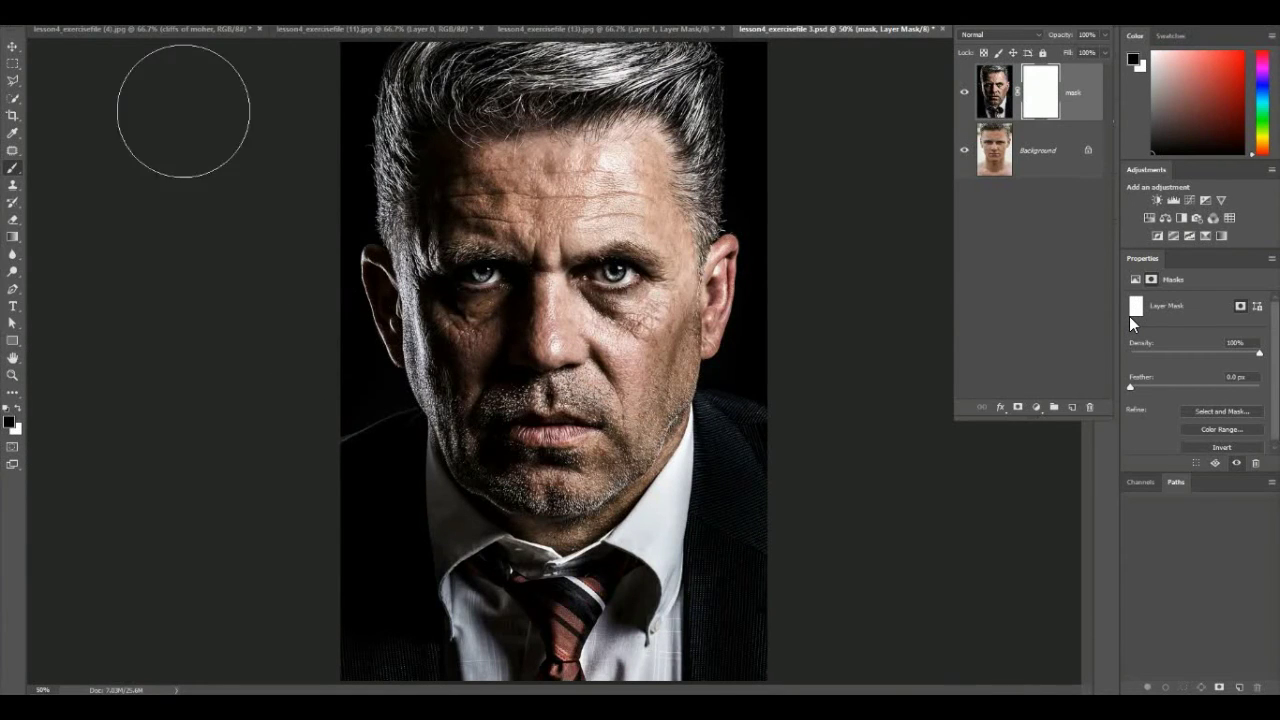
left_click(78, 22)
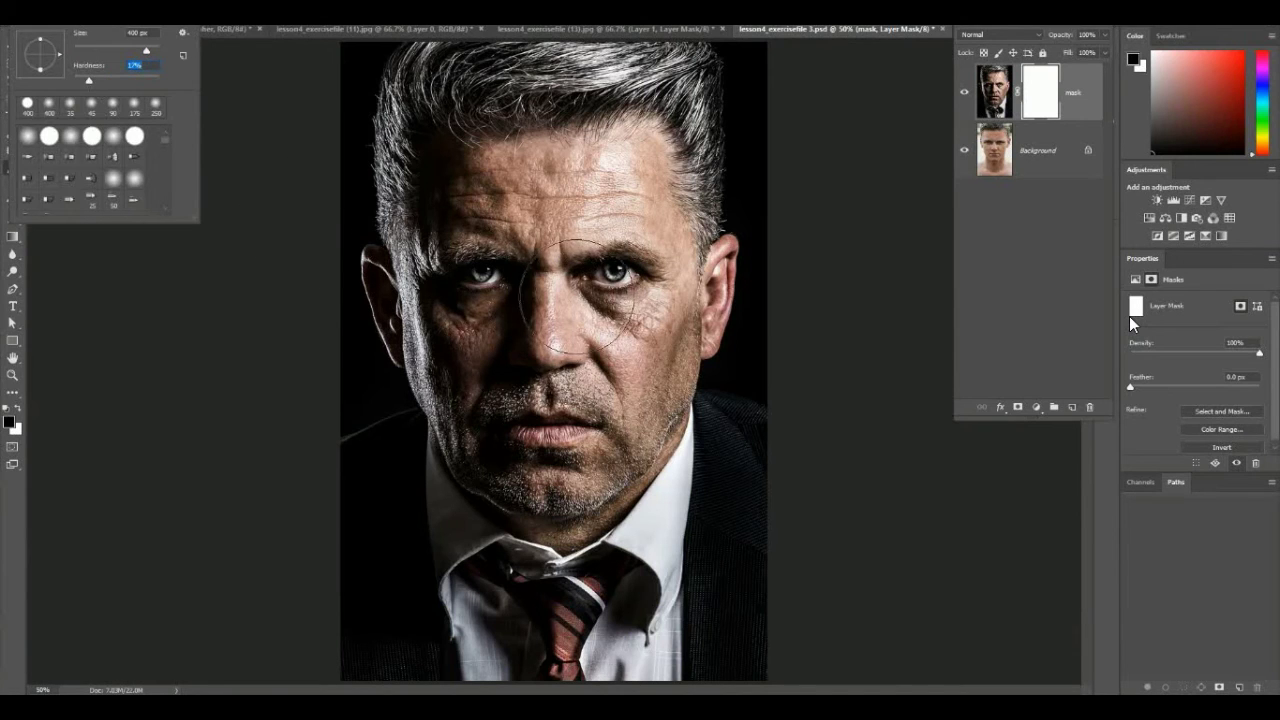
key("Return")
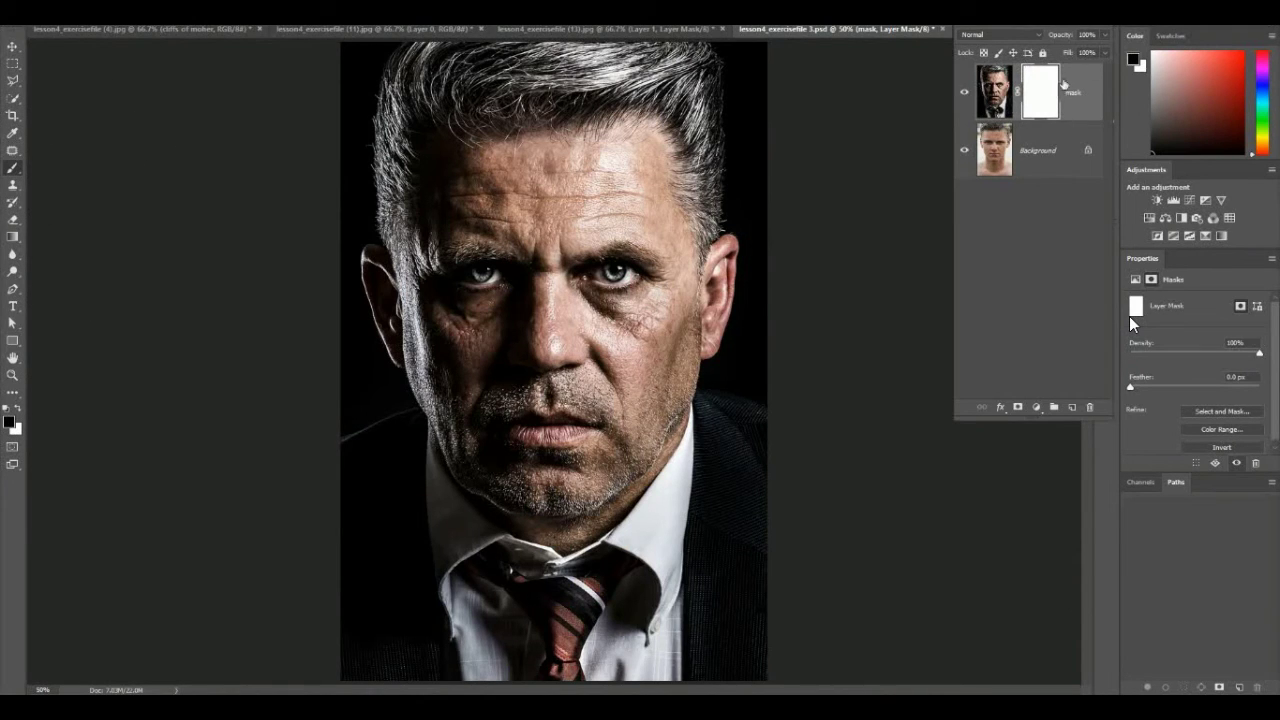
- Make the layer mask active and paint black over the right and left sides of the portrait to hide the older man
left_click(980, 89)
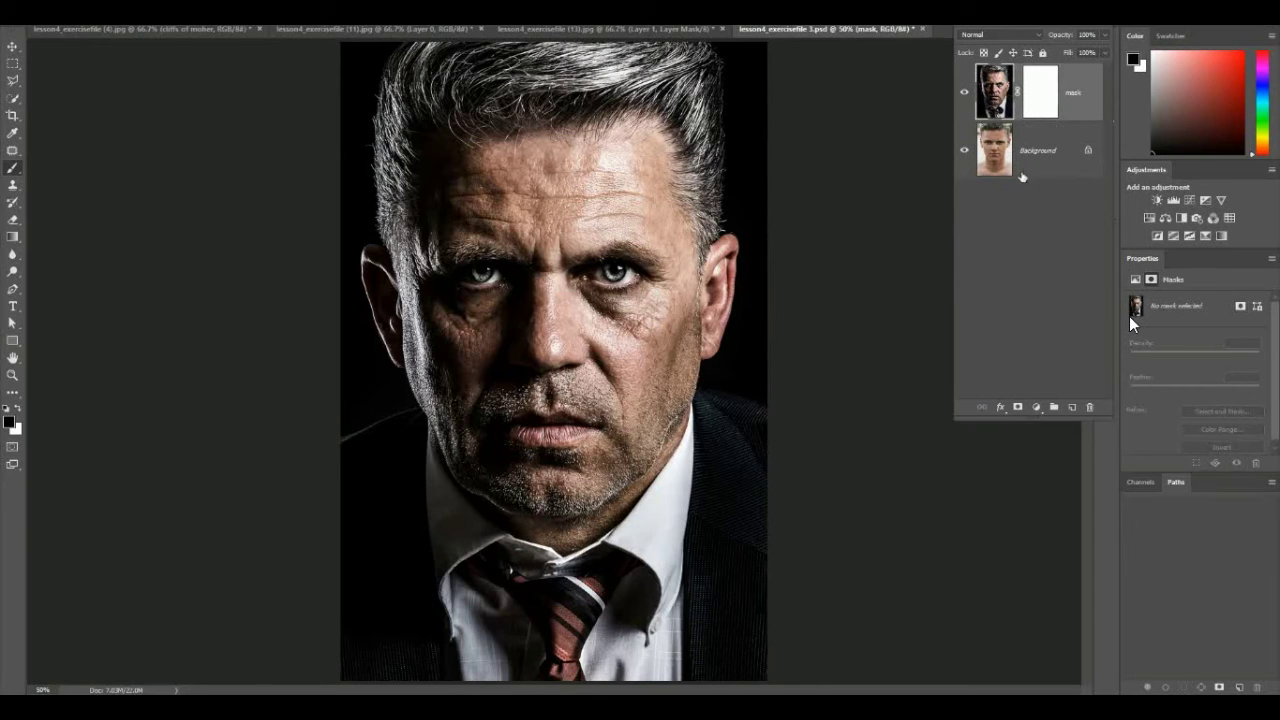
left_click(1047, 94)
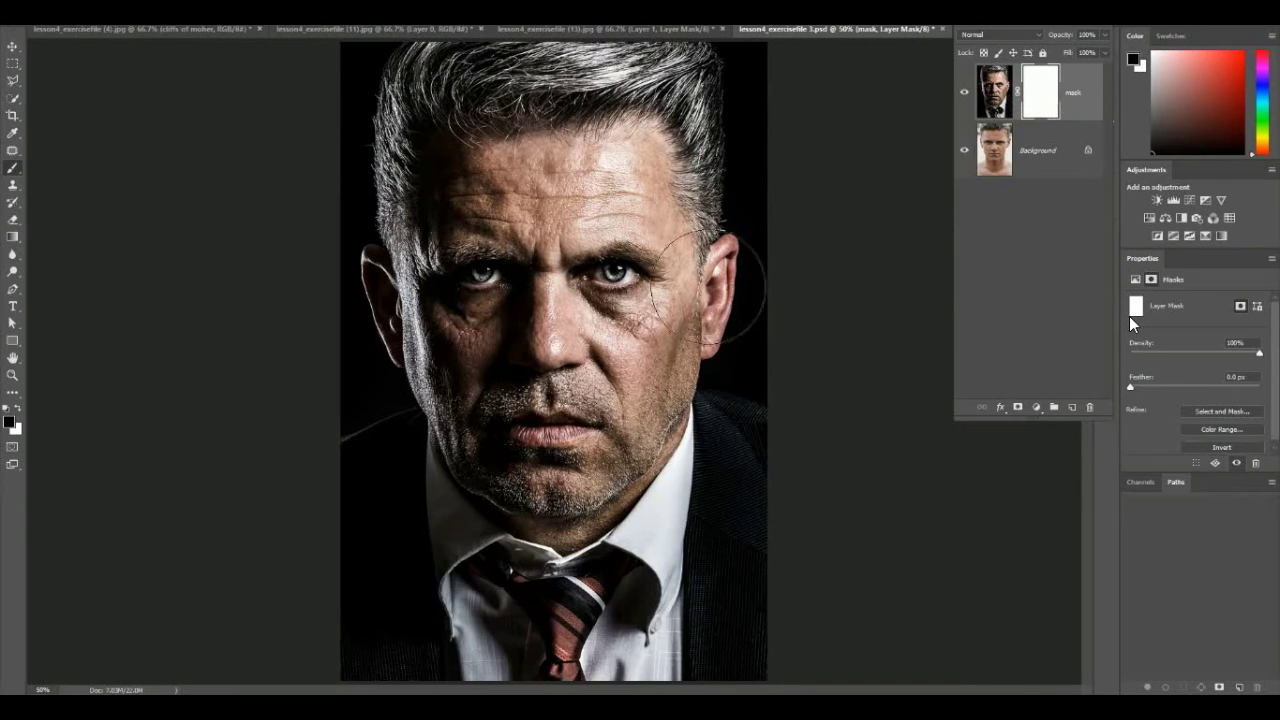
mouse_move(712, 86)
left_mouse_down()
mouse_move(720, 70)
mouse_move(766, 648)
mouse_move(700, 648)
left_mouse_up()
left_click_drag(640, 85, 465, 85)
mouse_move(570, 168)
left_mouse_down()
mouse_move(604, 178)
mouse_move(620, 167)
mouse_move(635, 193)
mouse_move(575, 176)
mouse_move(627, 182)
mouse_move(580, 195)
left_mouse_up()
mouse_move(712, 385)
left_mouse_down()
mouse_move(659, 364)
mouse_move(679, 334)
mouse_move(664, 356)
mouse_move(674, 321)
mouse_move(631, 258)
mouse_move(623, 283)
mouse_move(651, 304)
mouse_move(638, 366)
mouse_move(659, 376)
mouse_move(672, 421)
left_mouse_up()
mouse_move(605, 468)
left_mouse_down()
mouse_move(582, 505)
mouse_move(669, 509)
left_mouse_up()
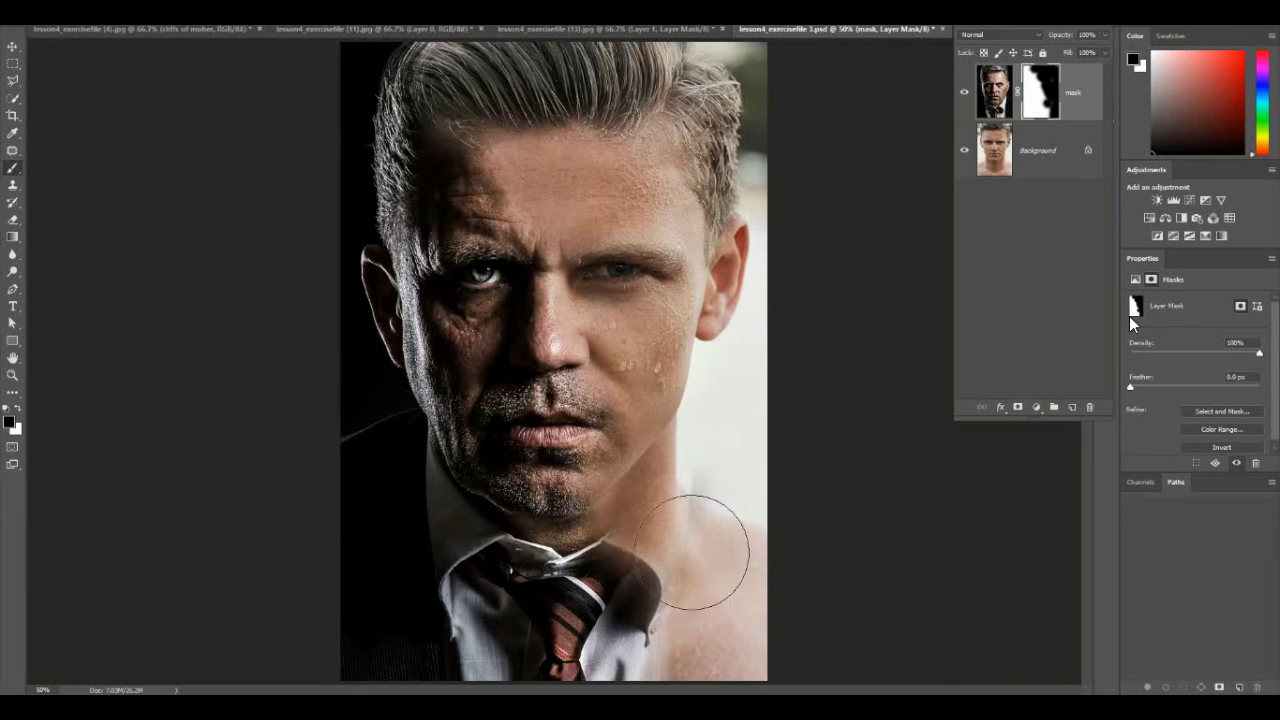
mouse_move(377, 267)
left_mouse_down()
mouse_move(520, 300)
mouse_move(390, 400)
mouse_move(480, 440)
left_mouse_up()
mouse_move(468, 355)
left_mouse_down()
mouse_move(579, 445)
mouse_move(729, 503)
mouse_move(436, 493)
mouse_move(326, 529)
mouse_move(428, 603)
mouse_move(749, 624)
mouse_move(774, 668)
mouse_move(514, 655)
mouse_move(289, 612)
mouse_move(388, 650)
left_mouse_up()
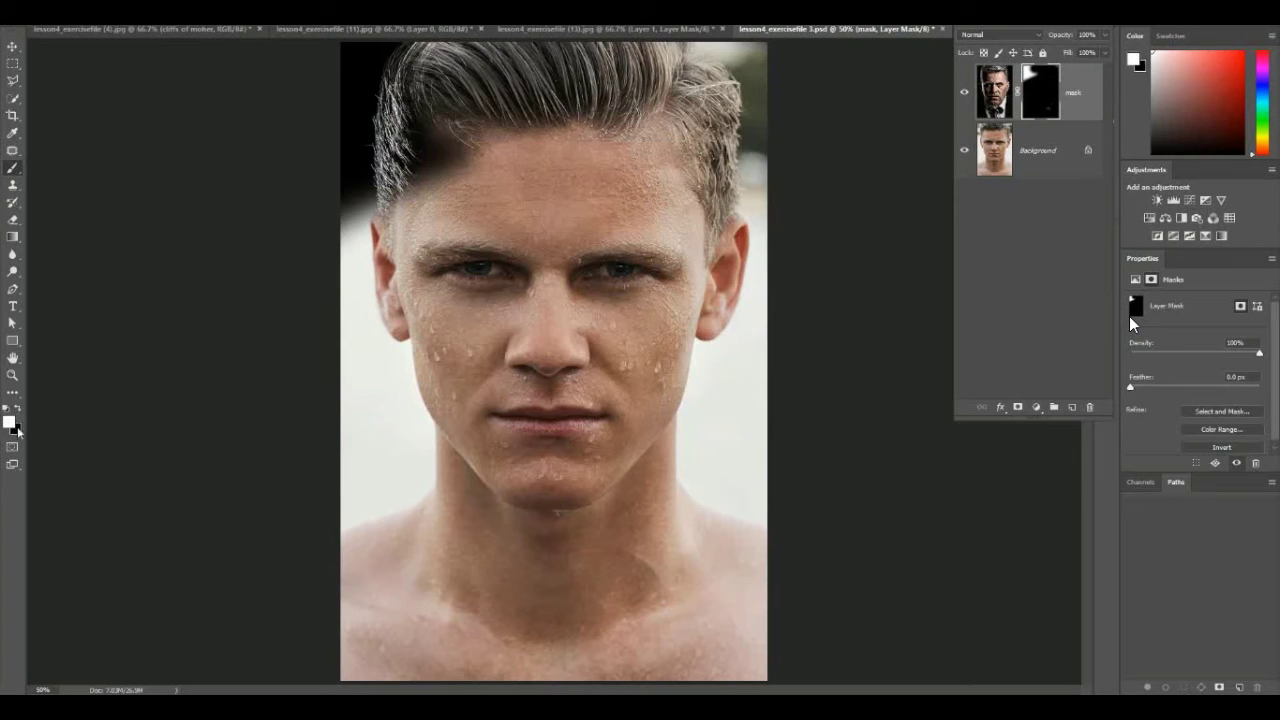
- Paint white on the mask across the shoulders and chest to reveal the suit, and paint black to hide its right half
mouse_move(354, 509)
left_mouse_down()
mouse_move(429, 620)
mouse_move(410, 645)
mouse_move(432, 510)
mouse_move(520, 580)
mouse_move(620, 570)
mouse_move(729, 514)
mouse_move(565, 665)
mouse_move(337, 651)
mouse_move(624, 660)
mouse_move(725, 645)
left_mouse_up()
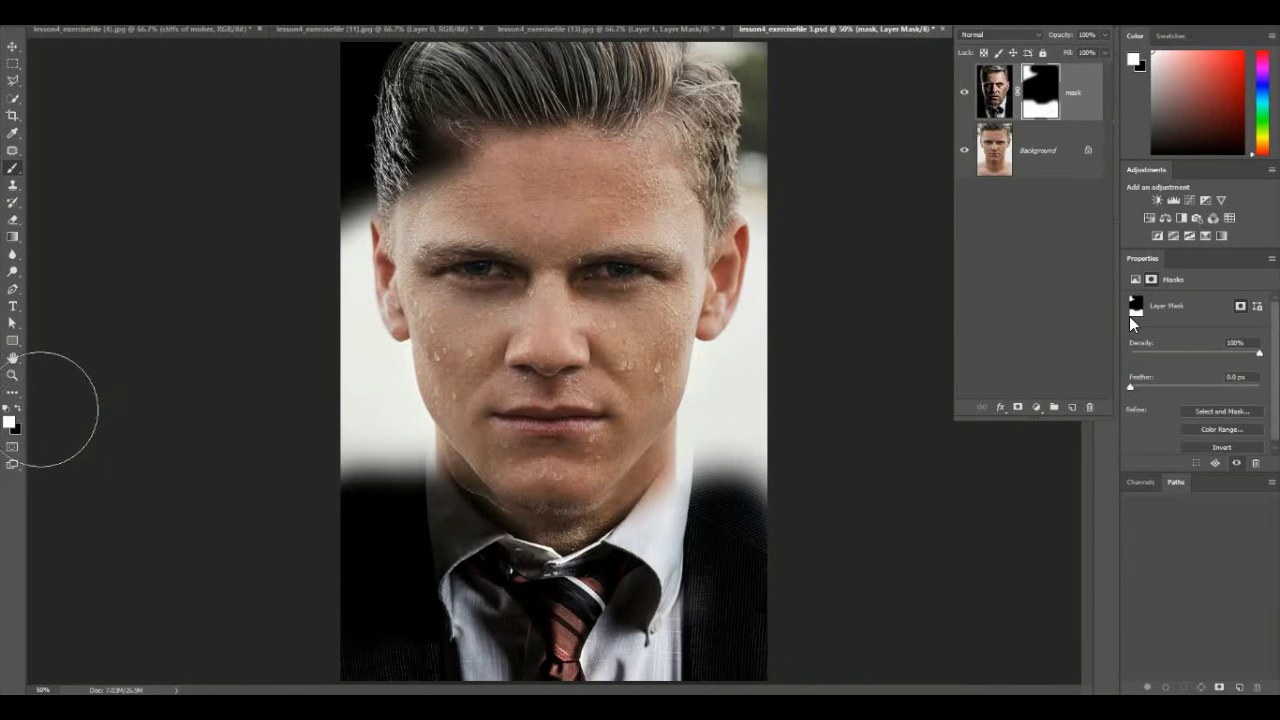
left_click(19, 410)
mouse_move(737, 551)
left_mouse_down()
mouse_move(771, 663)
mouse_move(723, 443)
mouse_move(663, 555)
mouse_move(590, 630)
mouse_move(575, 600)
left_mouse_up()
- Paint white on the mask over the left half of the face to restore the older man, and black over his mouth
key("x")
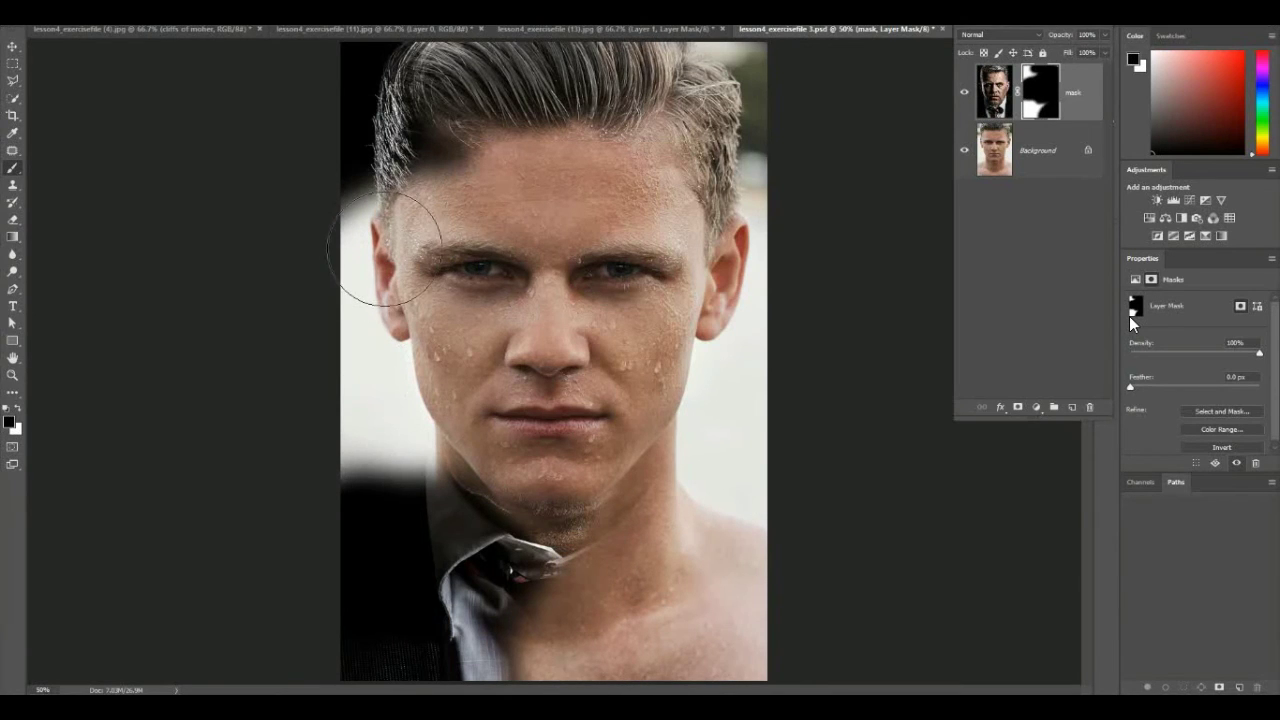
mouse_move(398, 256)
left_mouse_down()
mouse_move(409, 451)
mouse_move(458, 375)
mouse_move(448, 200)
mouse_move(478, 249)
mouse_move(455, 220)
mouse_move(470, 355)
mouse_move(451, 409)
mouse_move(480, 451)
mouse_move(471, 457)
mouse_move(530, 446)
mouse_move(508, 529)
mouse_move(620, 470)
mouse_move(672, 410)
left_mouse_up()
key("x")
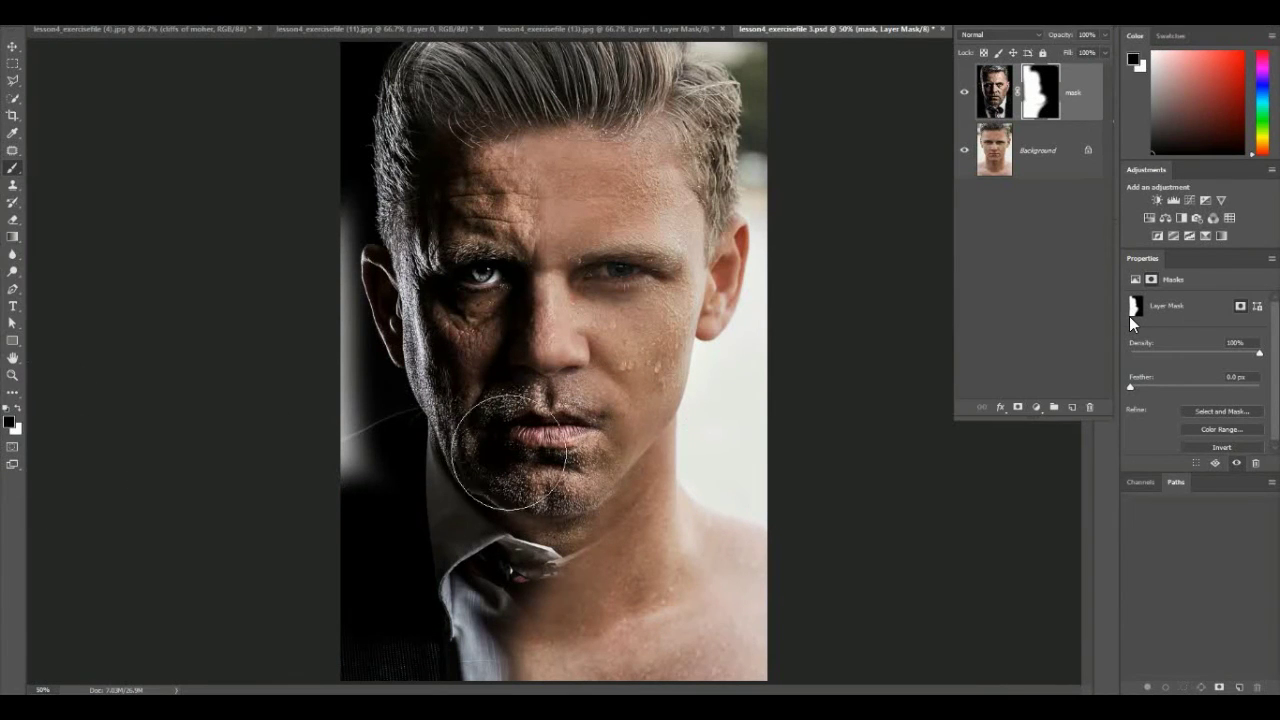
mouse_move(632, 427)
left_mouse_down()
mouse_move(611, 463)
mouse_move(597, 433)
mouse_move(593, 457)
mouse_move(588, 431)
mouse_move(593, 463)
mouse_move(578, 458)
mouse_move(575, 487)
mouse_move(581, 406)
mouse_move(576, 437)
mouse_move(530, 430)
left_mouse_up()
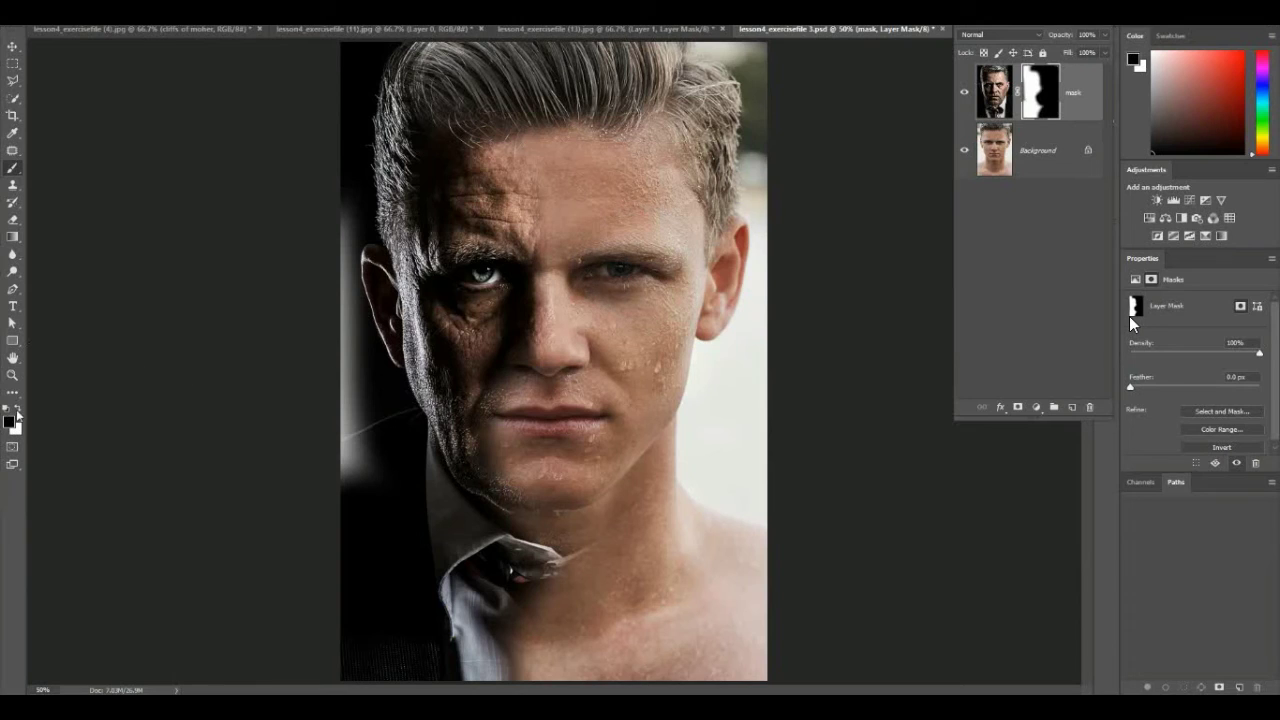
- Paint white on the mask over the right eye and the chin to reveal the older man's features there
key("x")
left_click(624, 265)
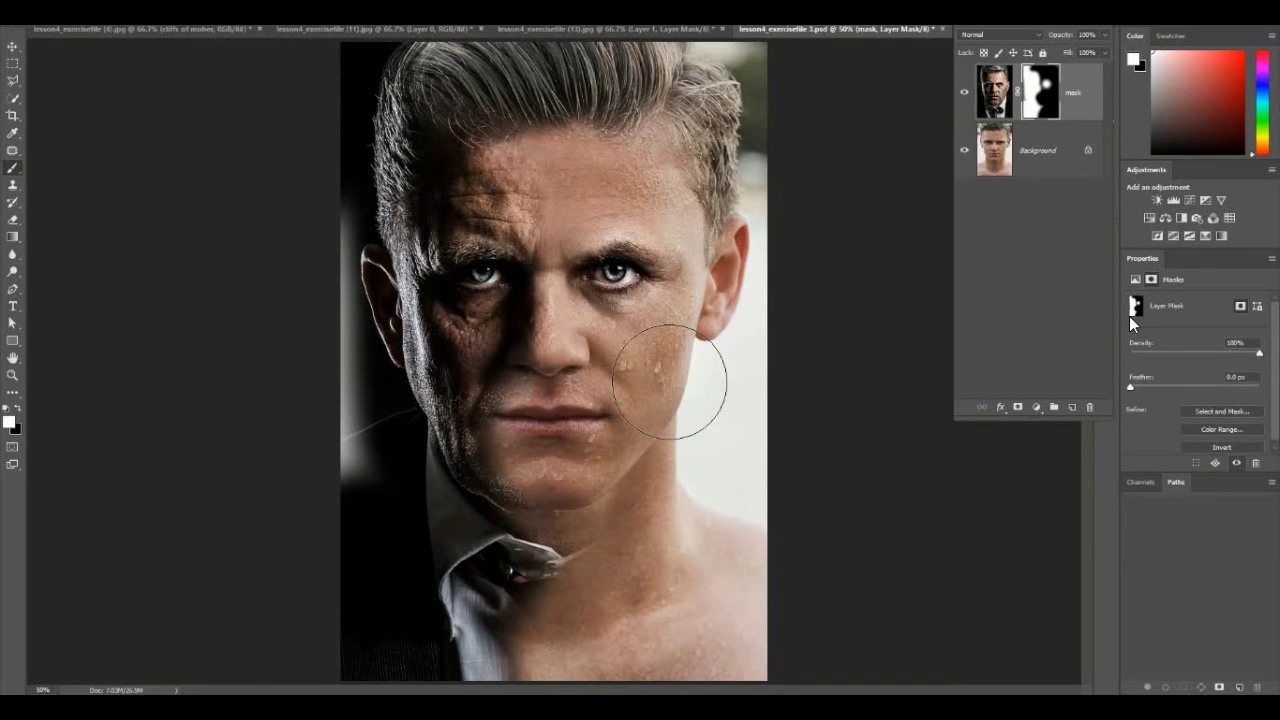
mouse_move(558, 495)
left_mouse_down()
mouse_move(509, 500)
mouse_move(520, 510)
left_mouse_up()
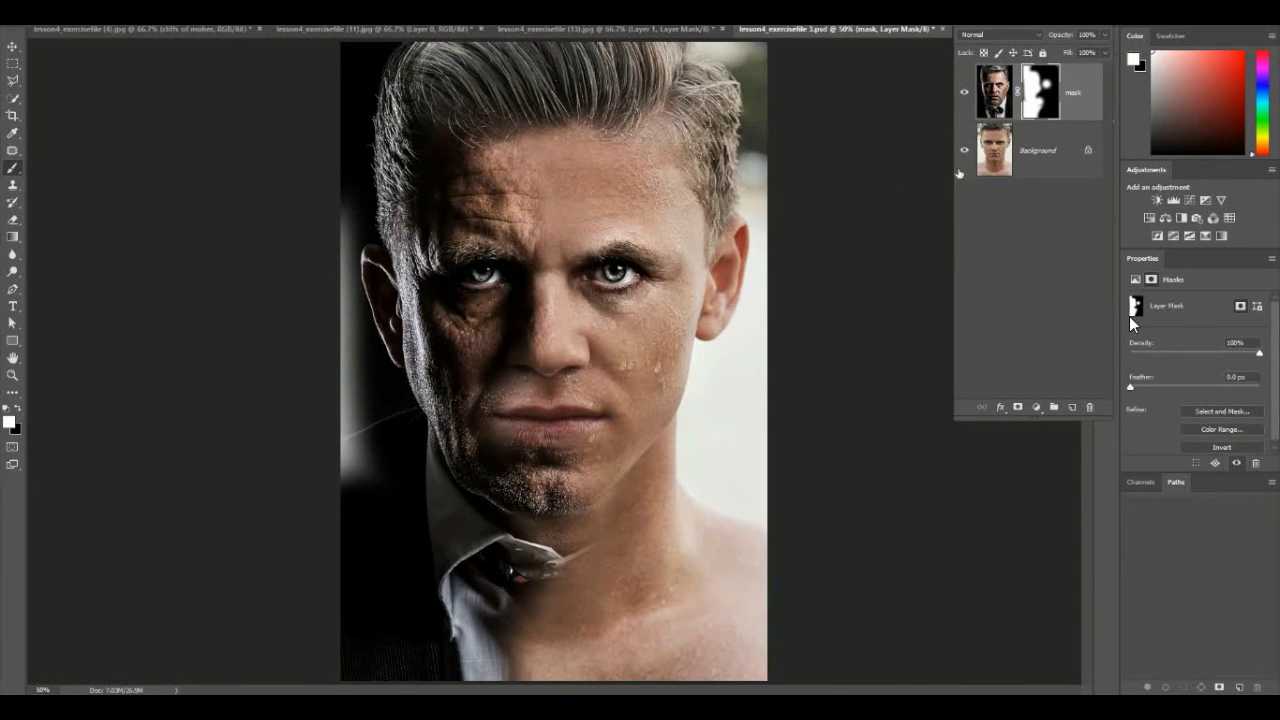
- Add a Photo Filter adjustment layer above the portrait, trying the Cooling Filter (LBB) and choosing the Red filter
left_click(1197, 219)
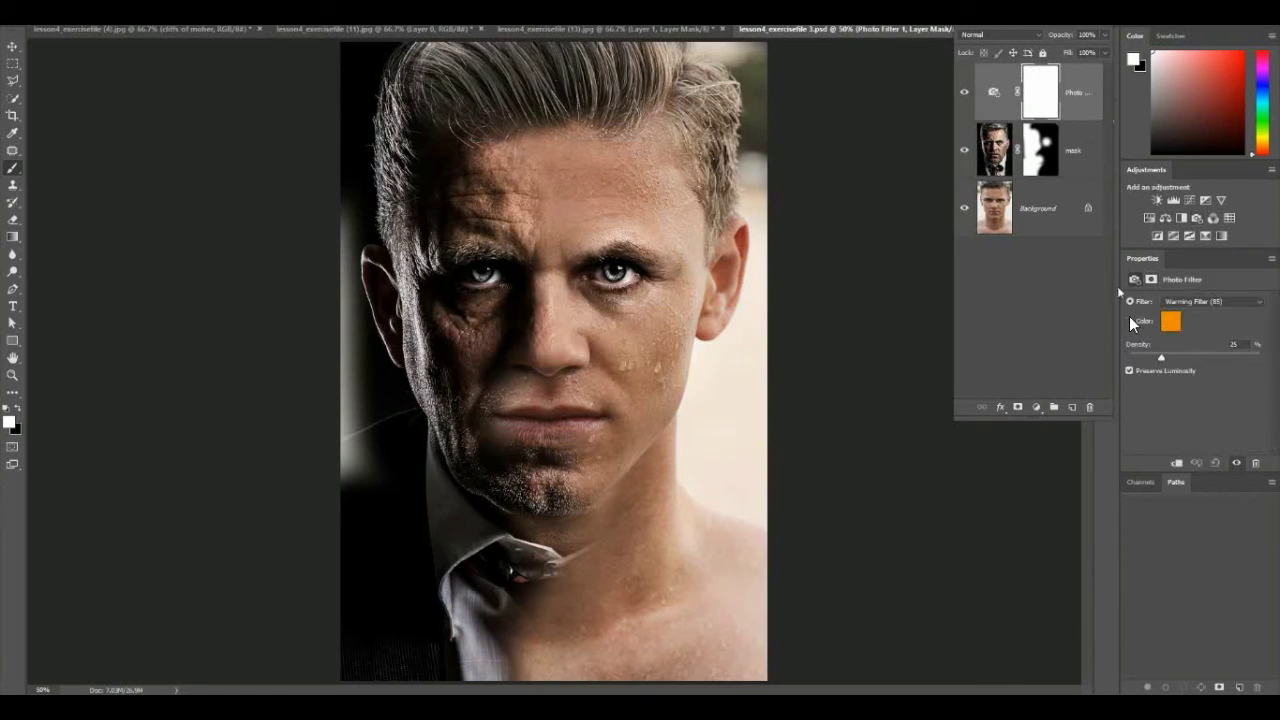
left_click_drag(1142, 258, 175, 195)
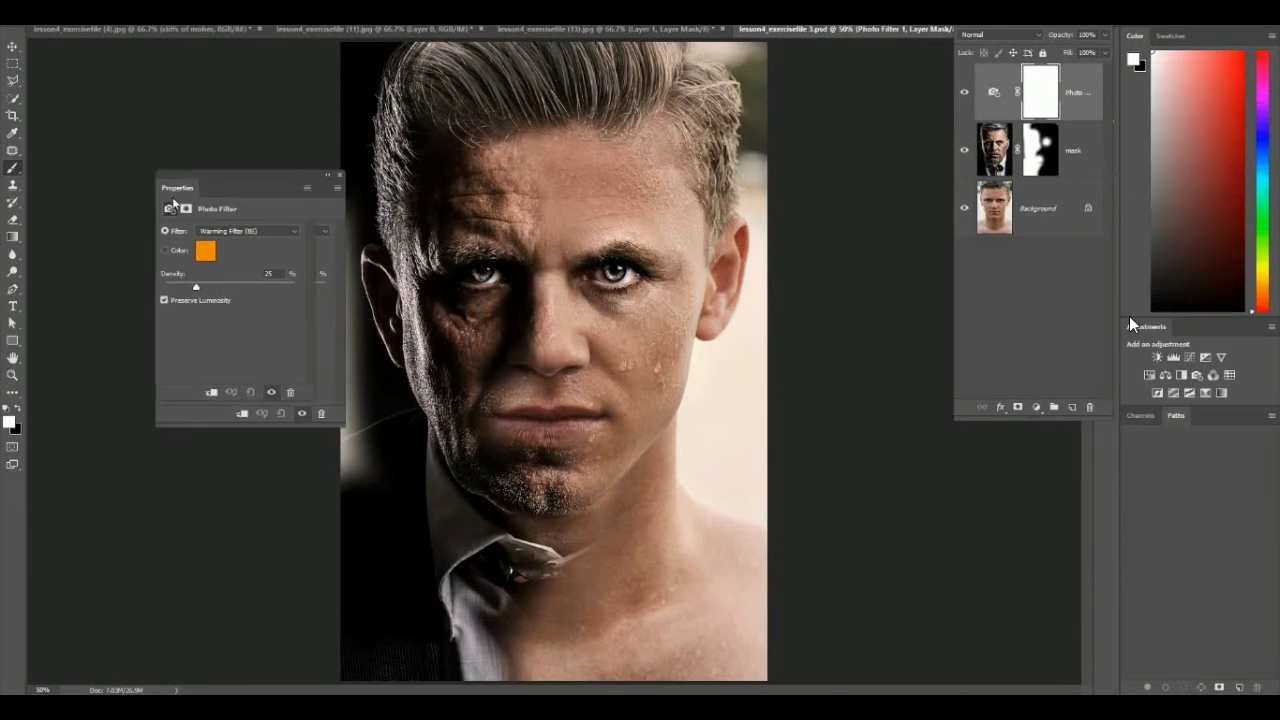
left_click(295, 230)
left_click(262, 286)
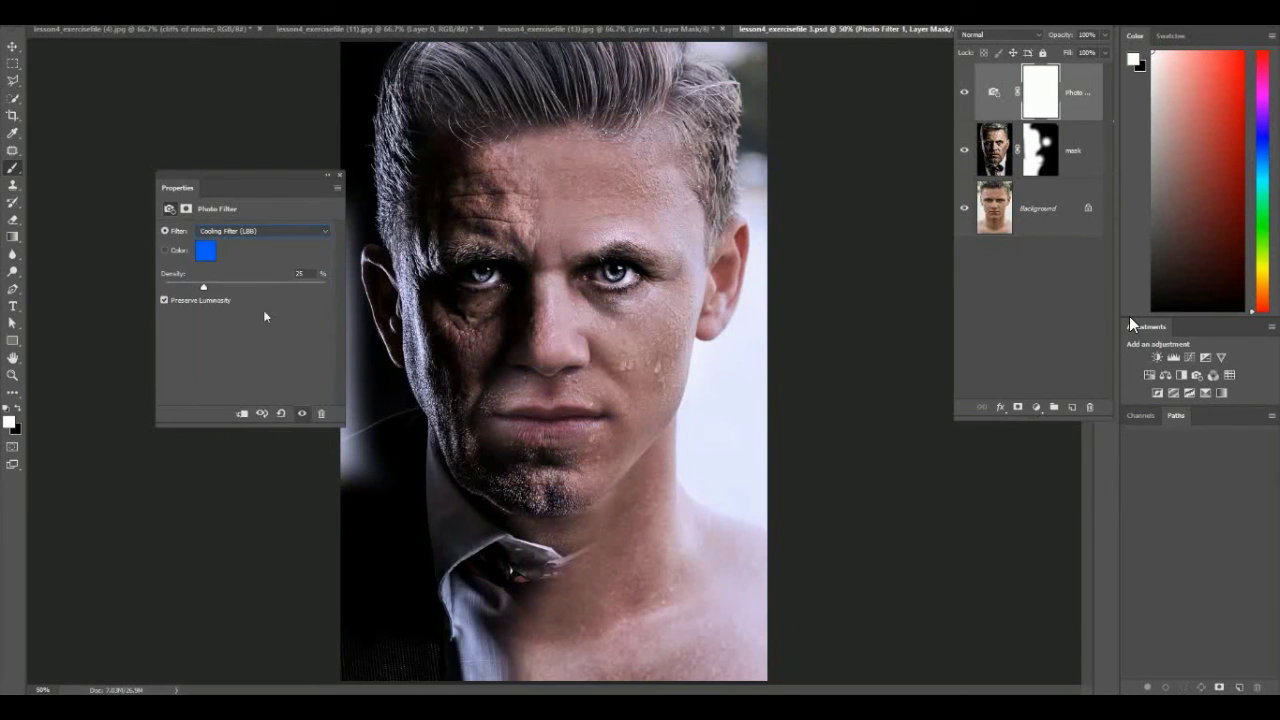
left_click(274, 239)
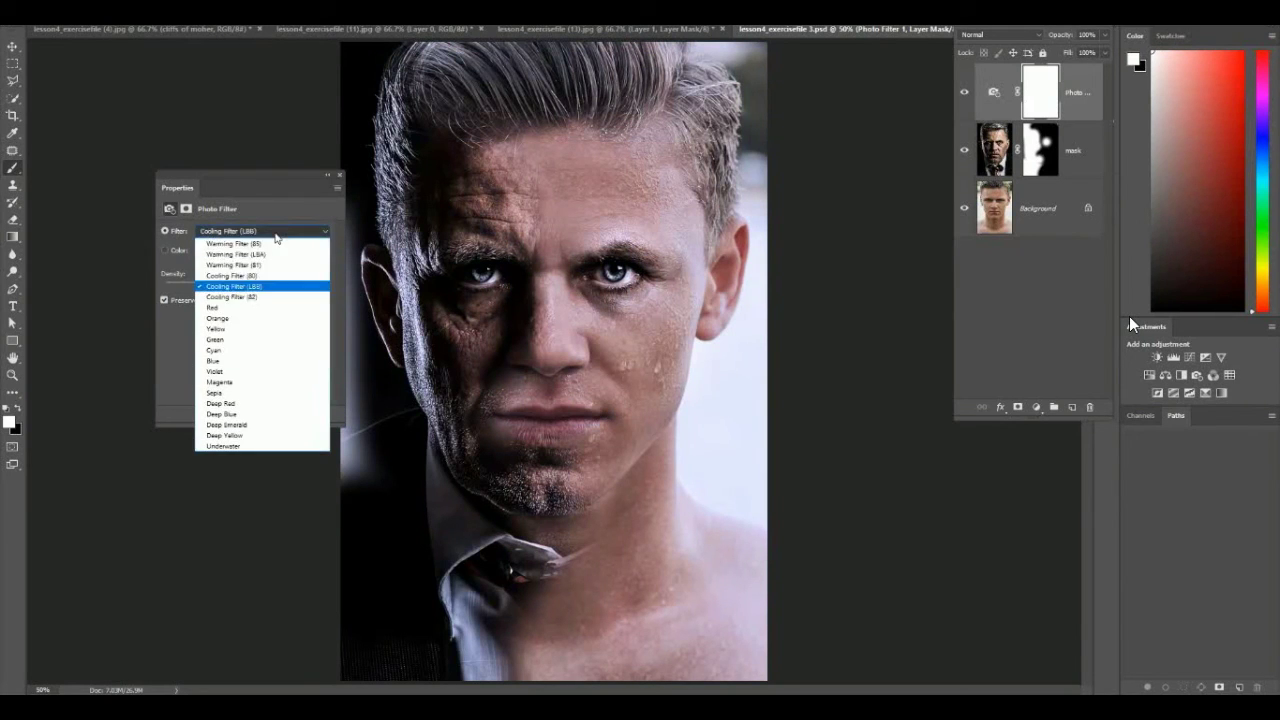
left_click(247, 308)
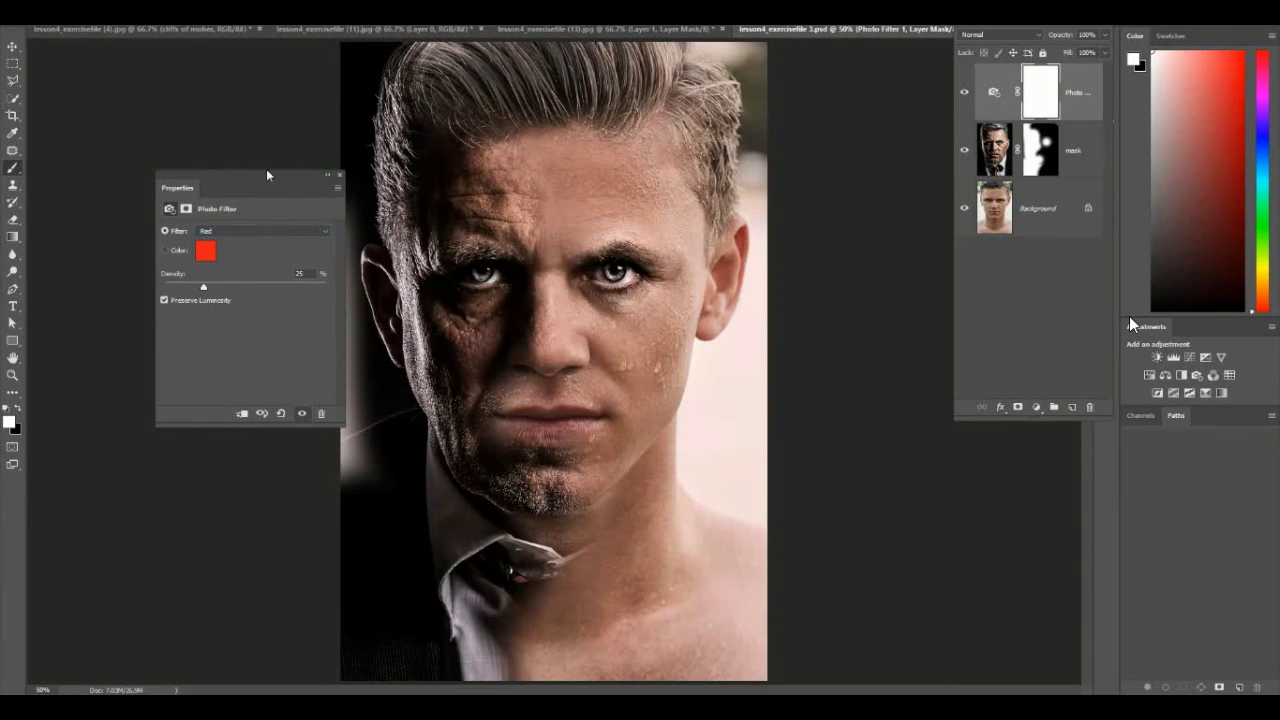
- Paint black on the portrait's layer mask over both eyes to hide the older man's eyes
left_click_drag(263, 172, 233, 143)
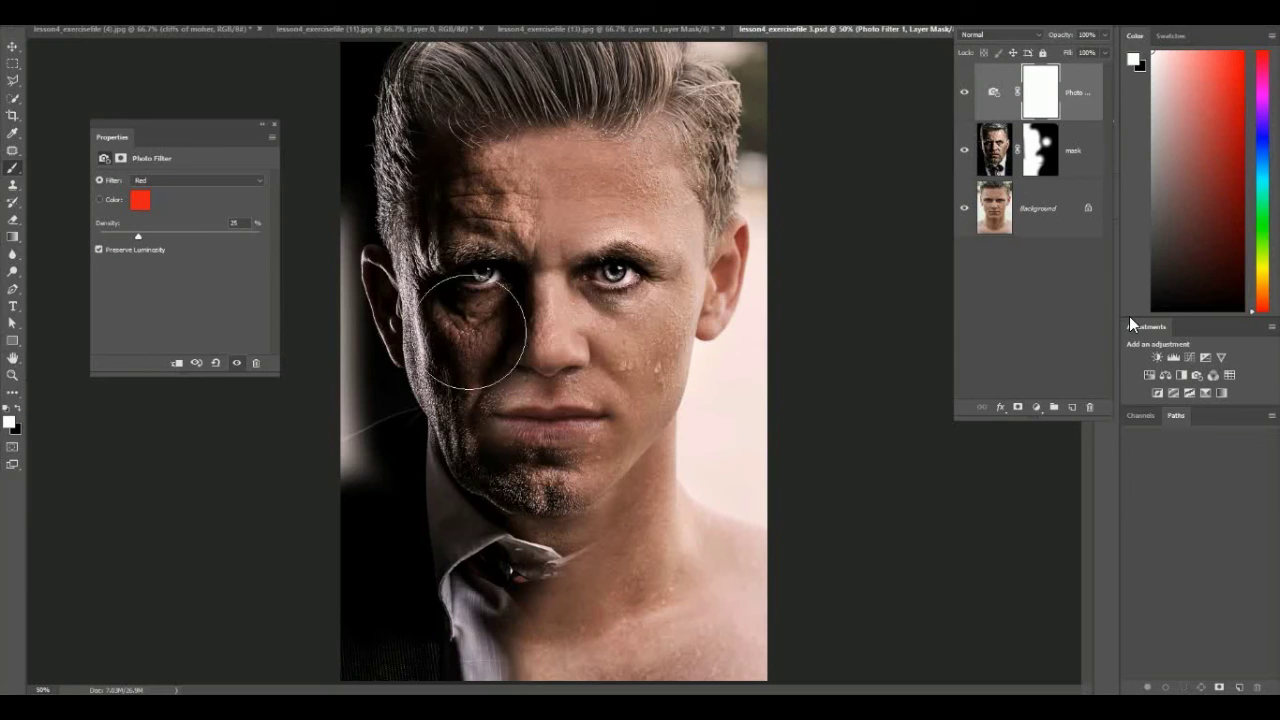
left_click(1046, 164)
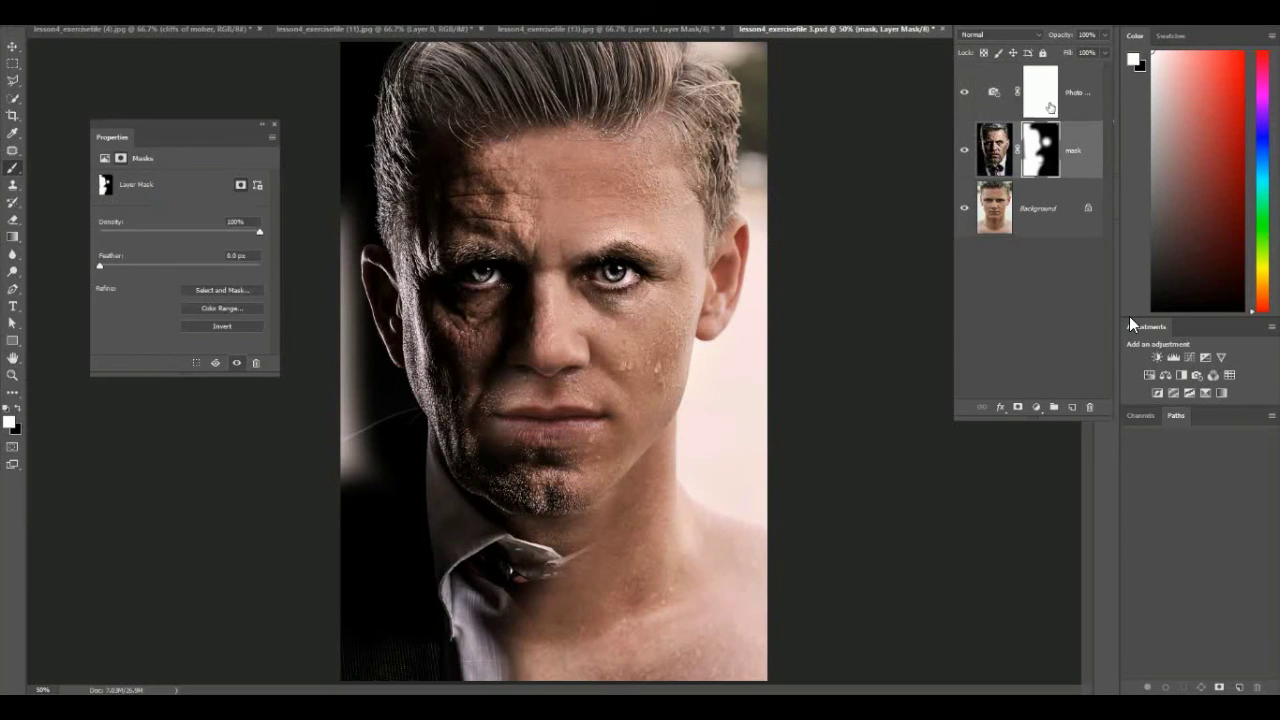
left_click(610, 268)
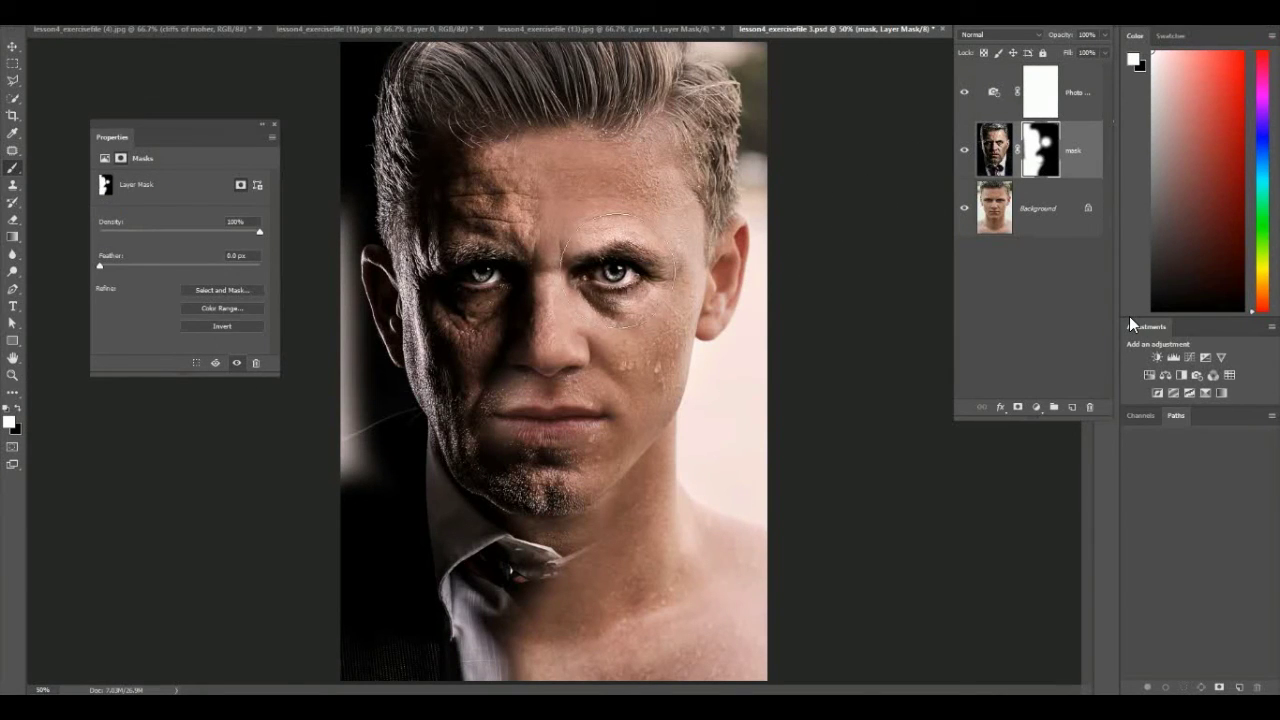
left_click(19, 408)
left_click(608, 267)
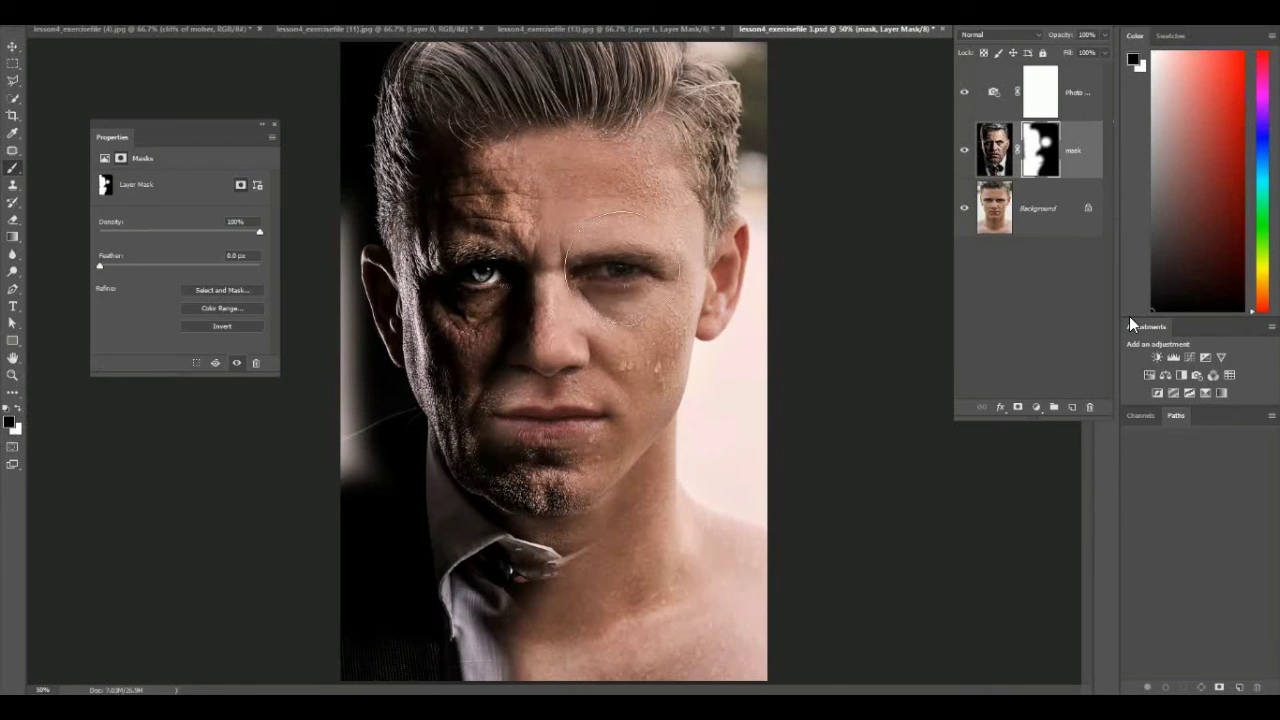
left_click(485, 275)
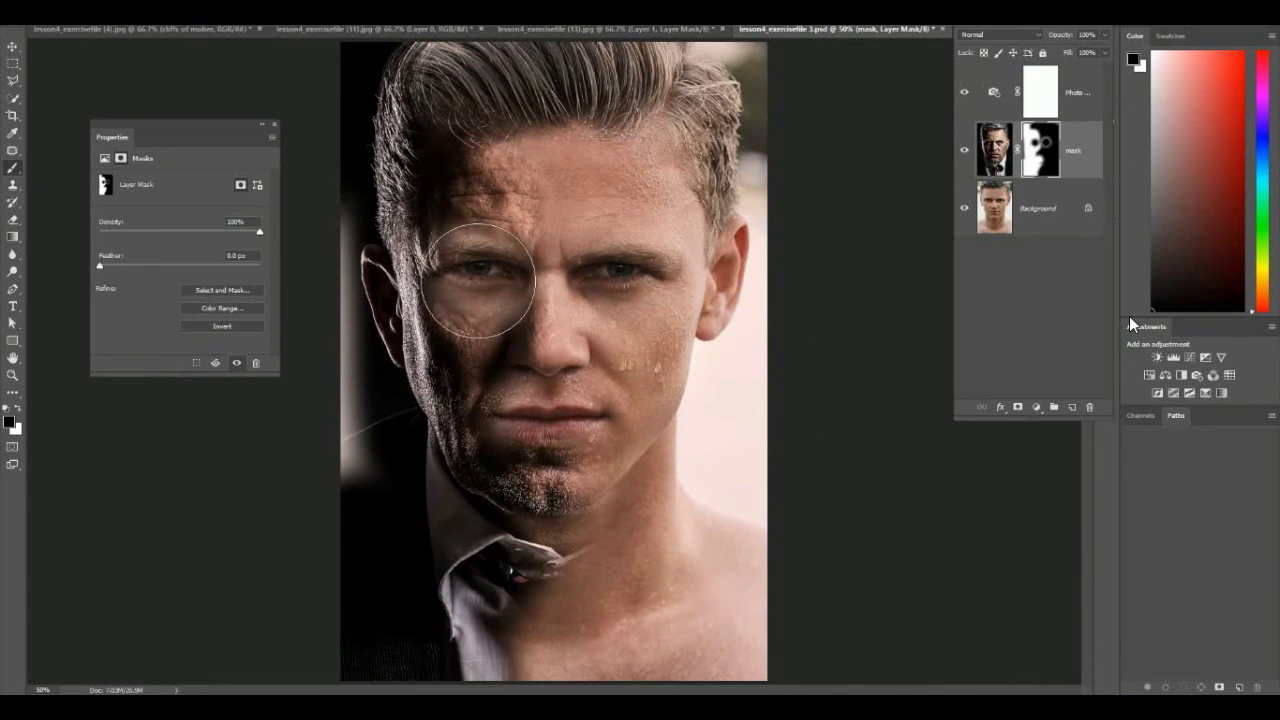
key("ctrl+z")
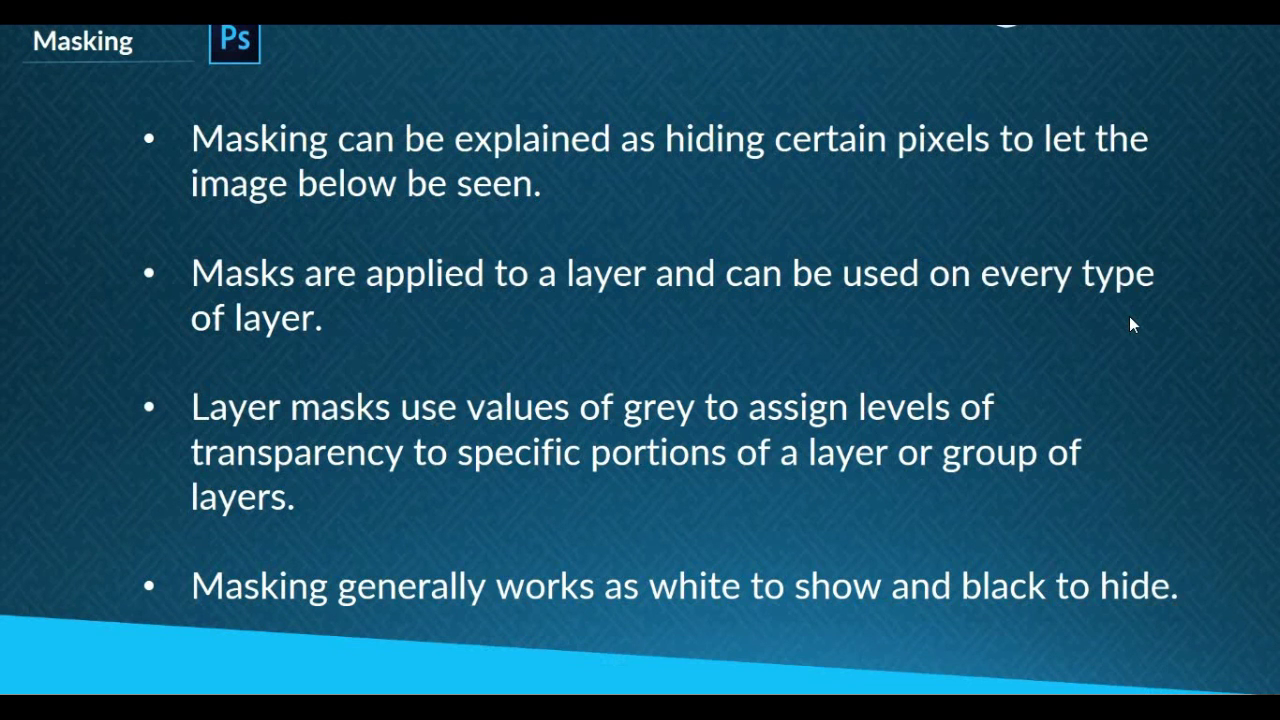
key("Right")
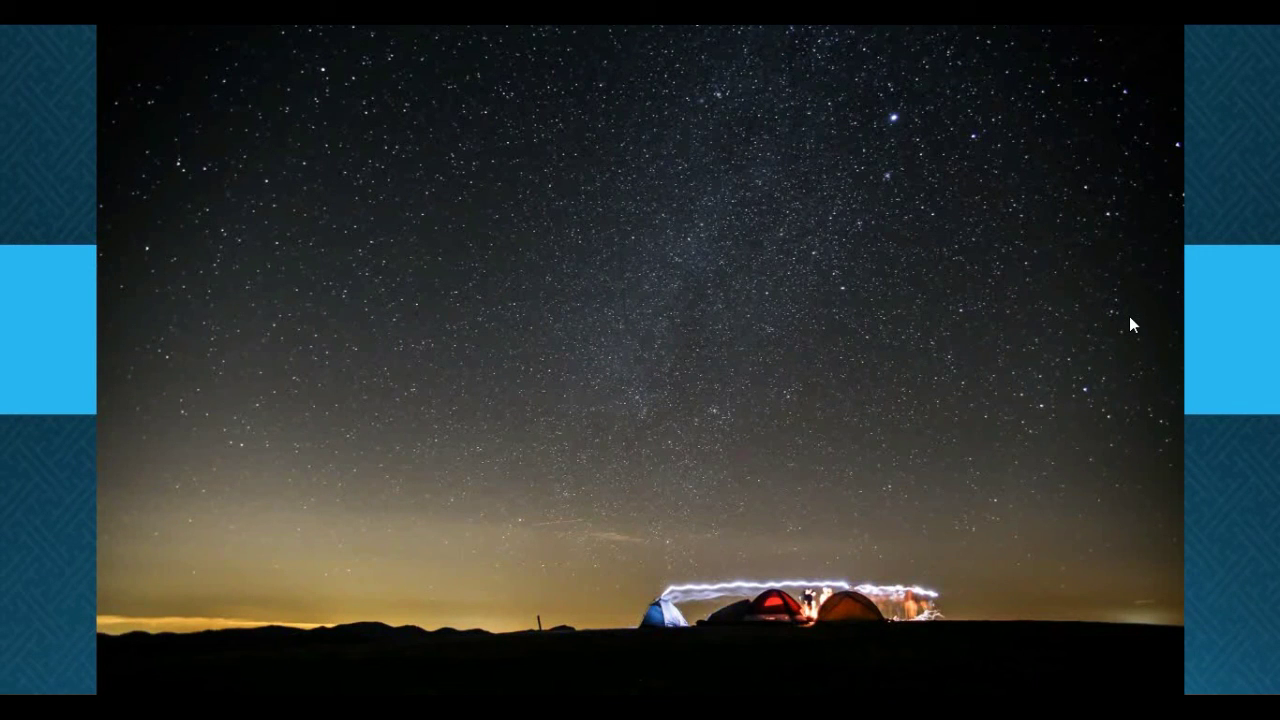
key("Right")
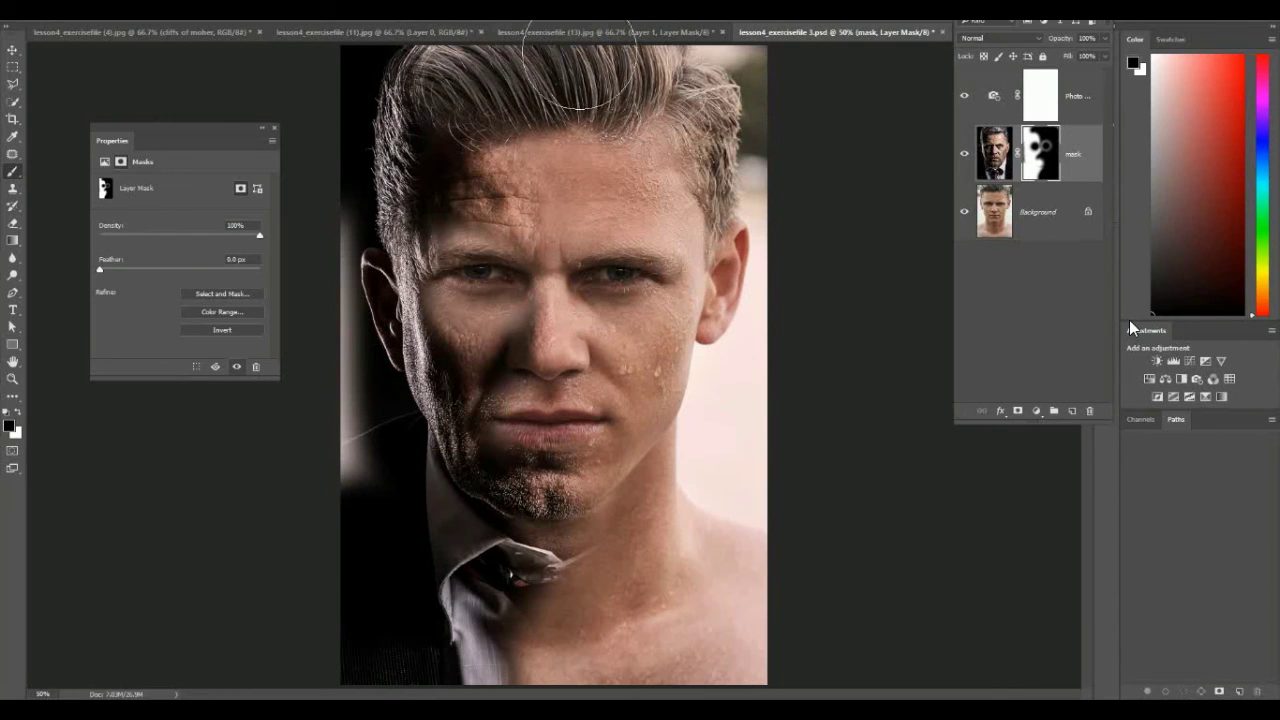
- Switch to the Cliffs of Moher document and dock the floating Properties panel beside Adjustments
left_click(600, 32)
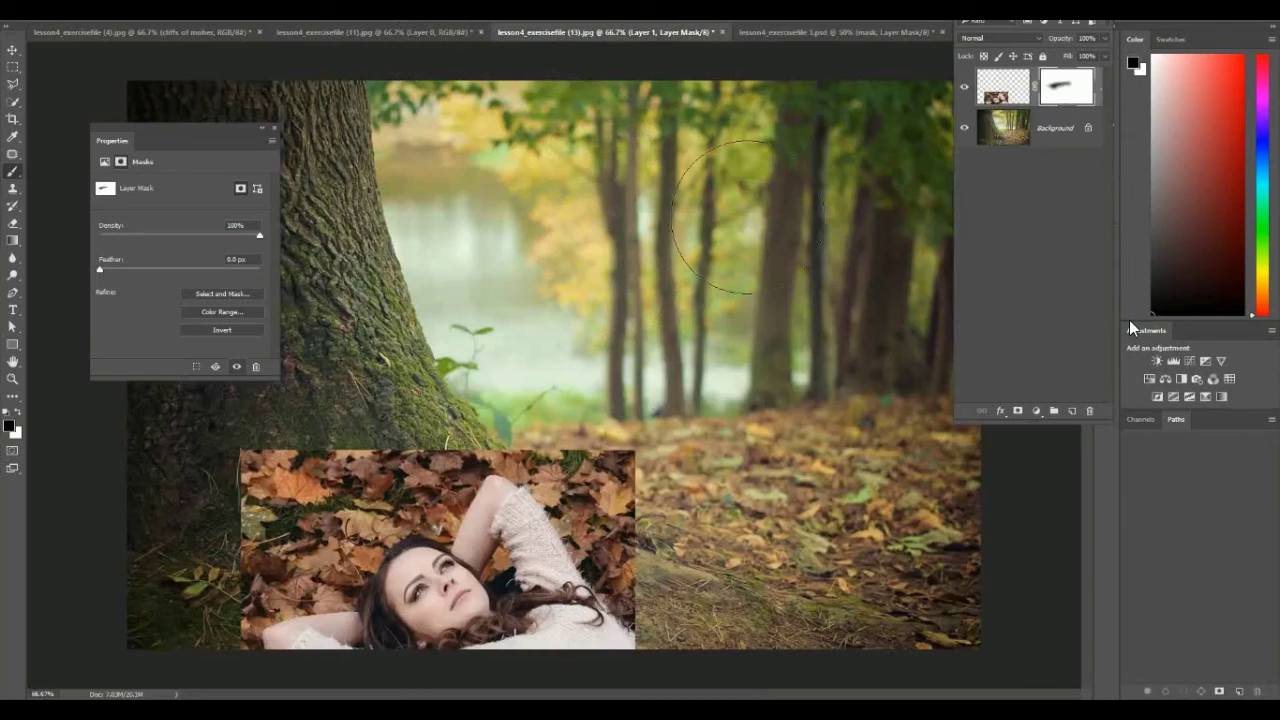
left_click(343, 33)
left_click(200, 33)
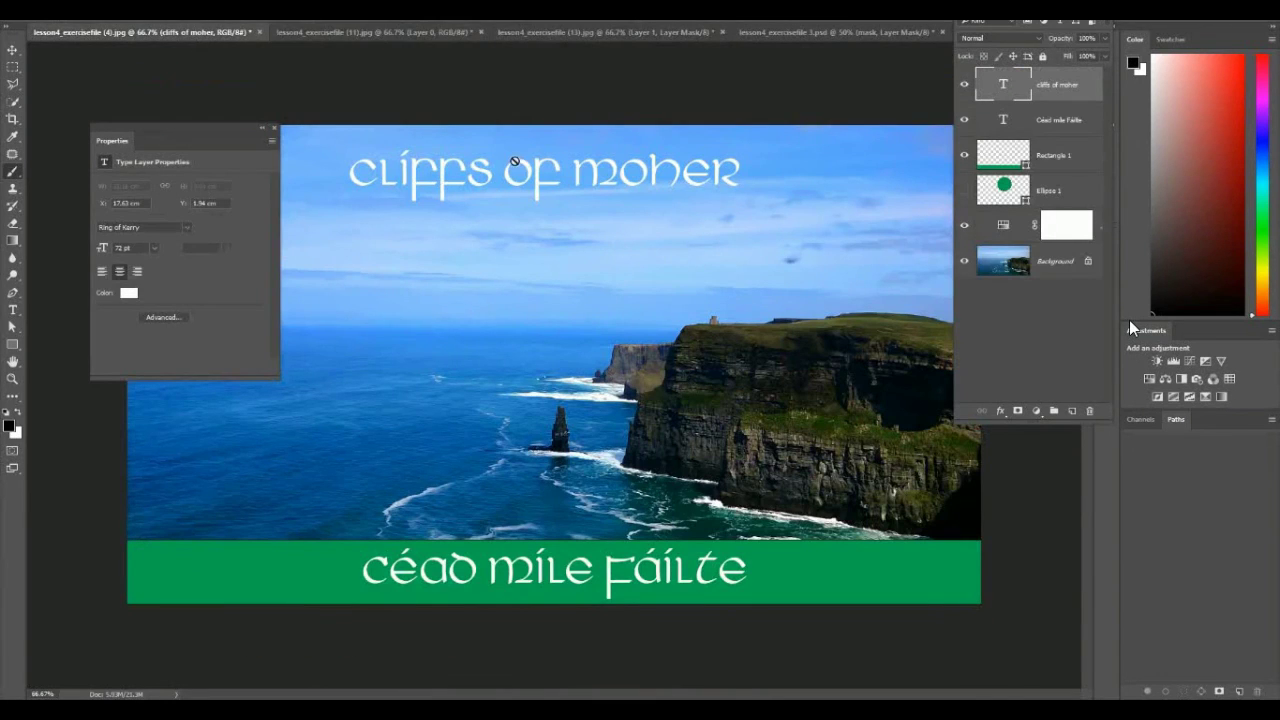
left_click_drag(178, 133, 1192, 333)
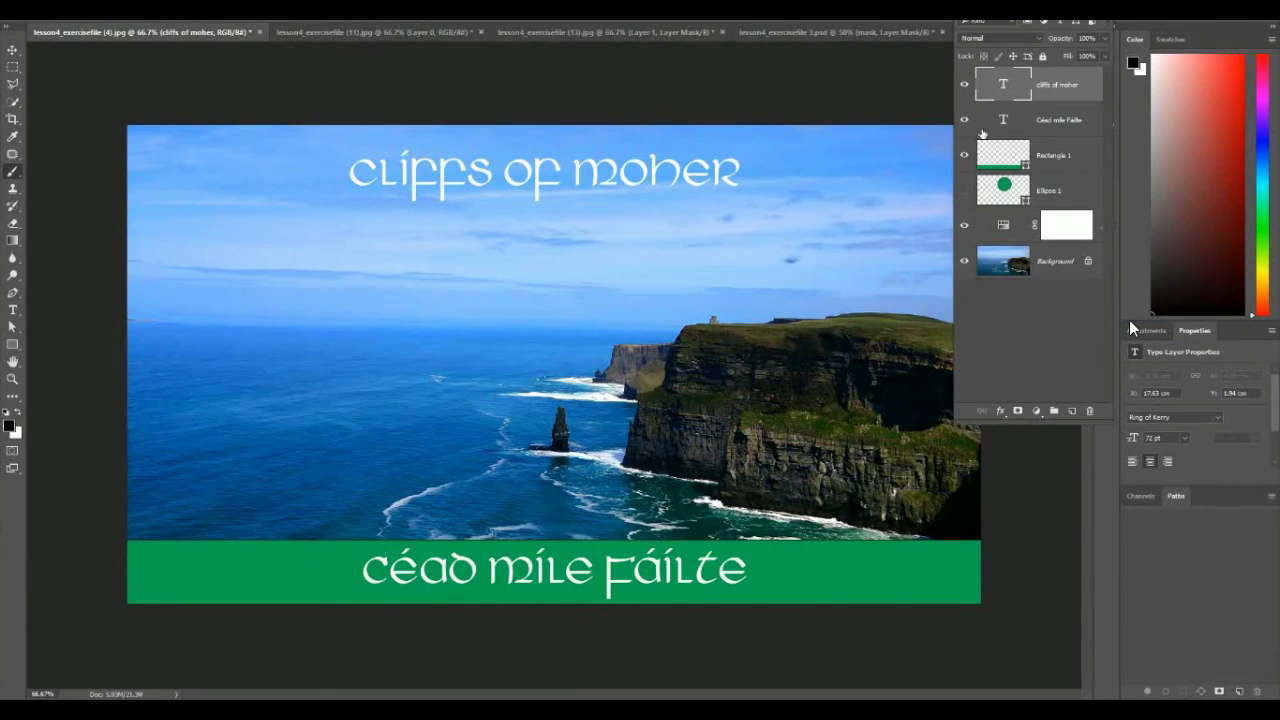
- Try the cliffs of moher text layer at 0% and 58% opacity, and return it to 100%
left_click(1060, 121)
left_click(1050, 85)
left_click(1063, 40)
left_click(1104, 39)
left_click_drag(1102, 57, 1042, 56)
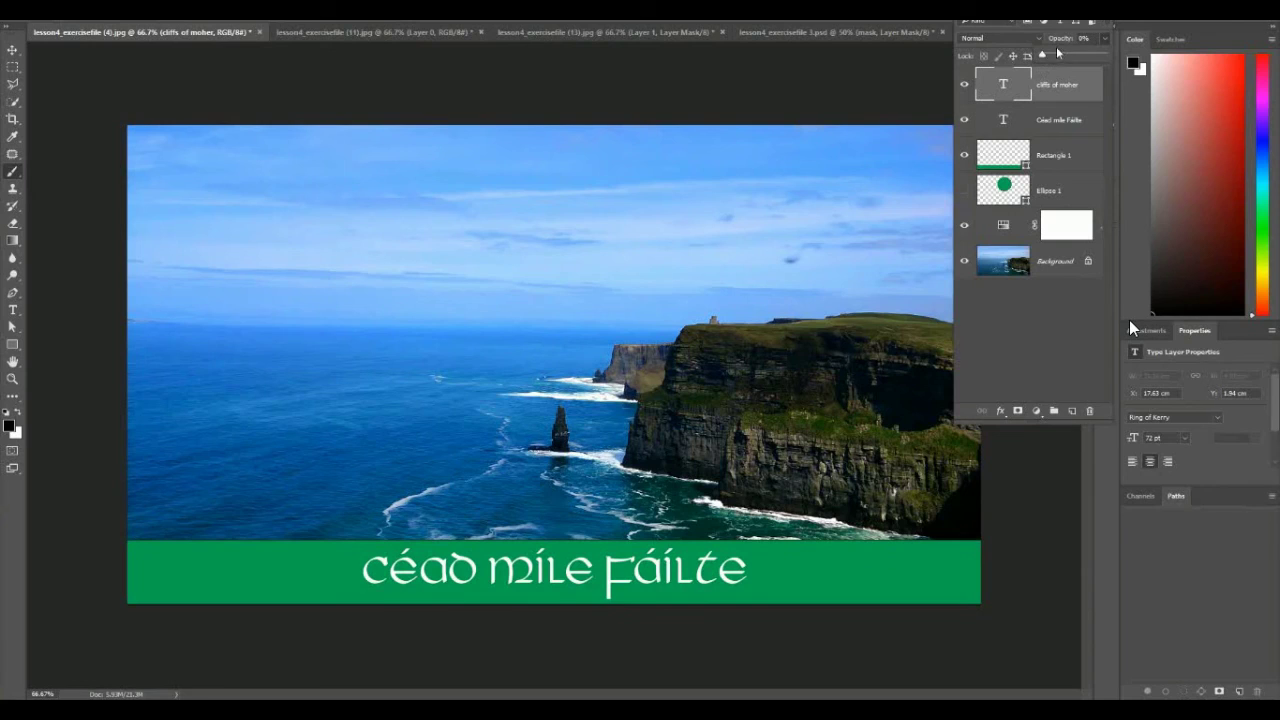
left_click_drag(1081, 59, 1077, 59)
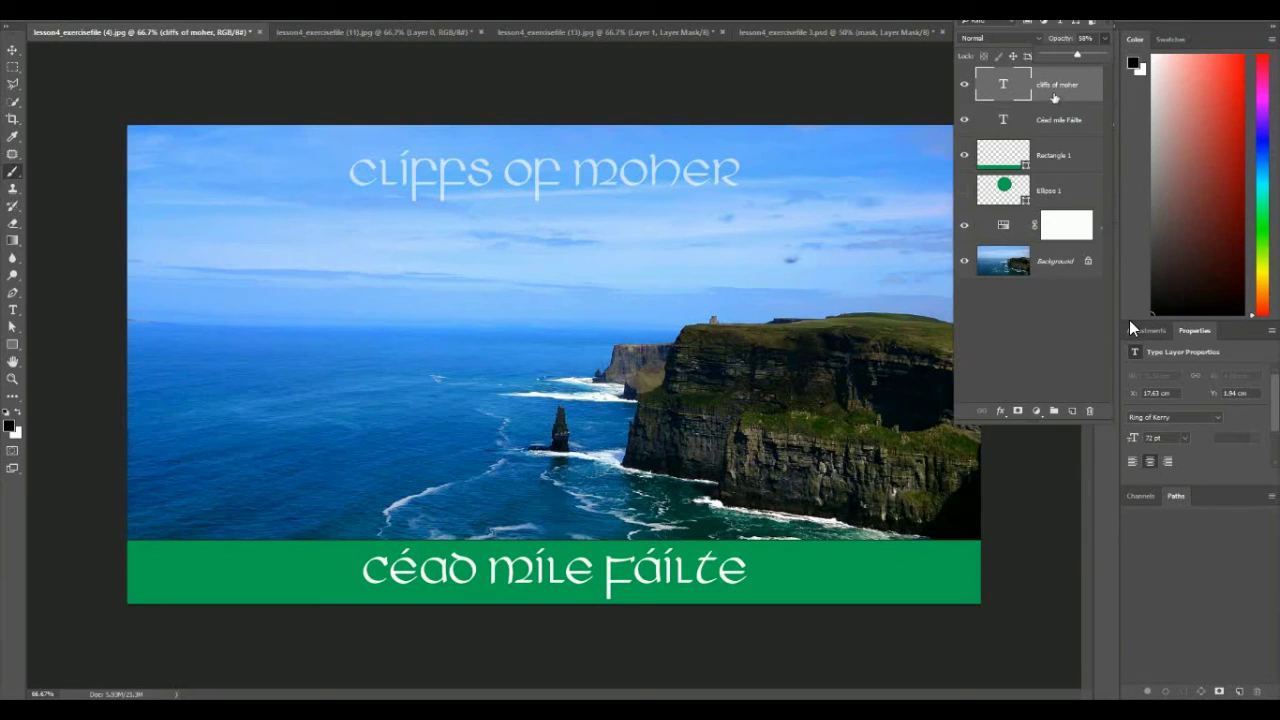
left_click_drag(1082, 52, 1104, 55)
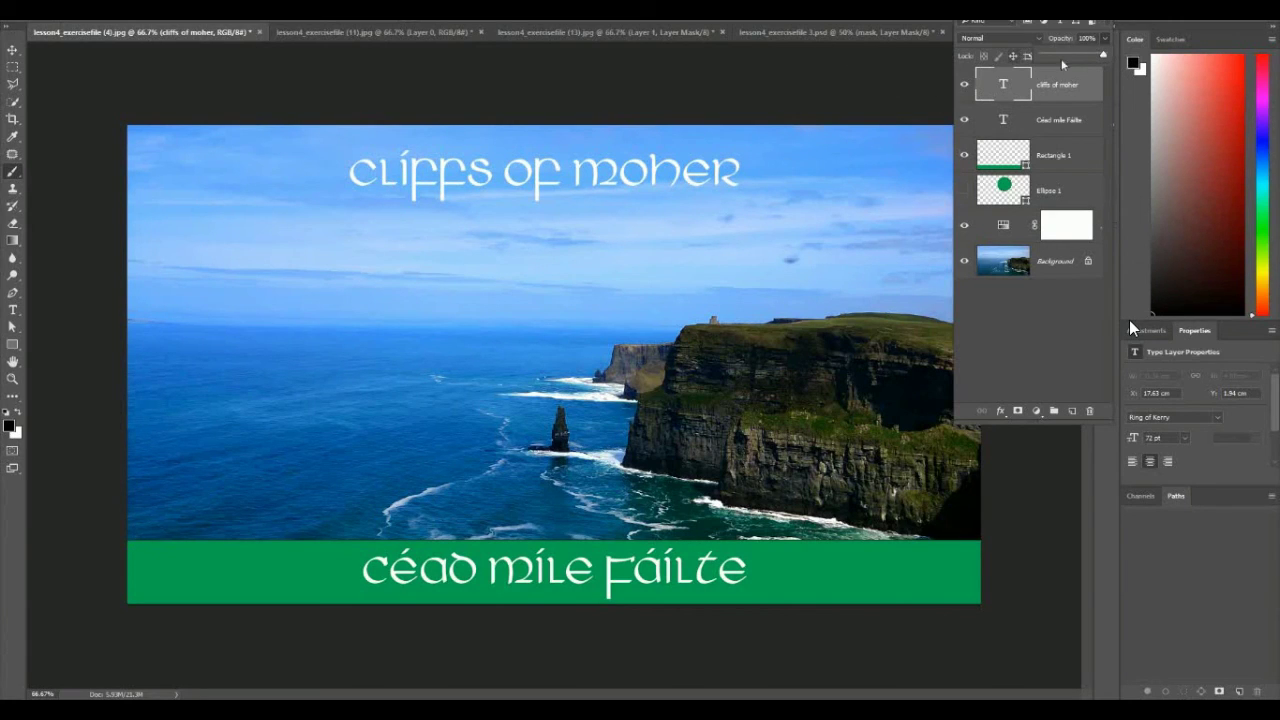
mouse_move(1104, 56)
left_mouse_down()
mouse_move(1077, 64)
mouse_move(1108, 58)
left_mouse_up()
- Try changing the opacity of the older man's layer in the portrait document, ending at 100%
left_click(848, 33)
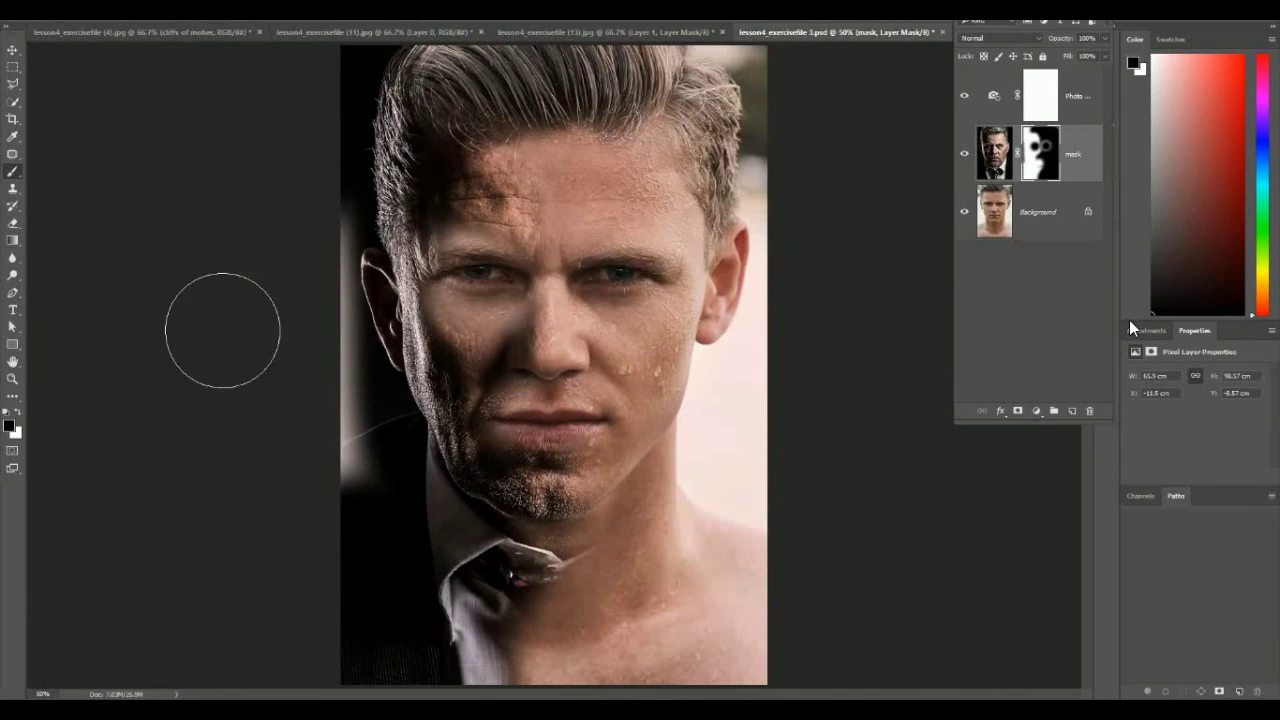
left_click(990, 162)
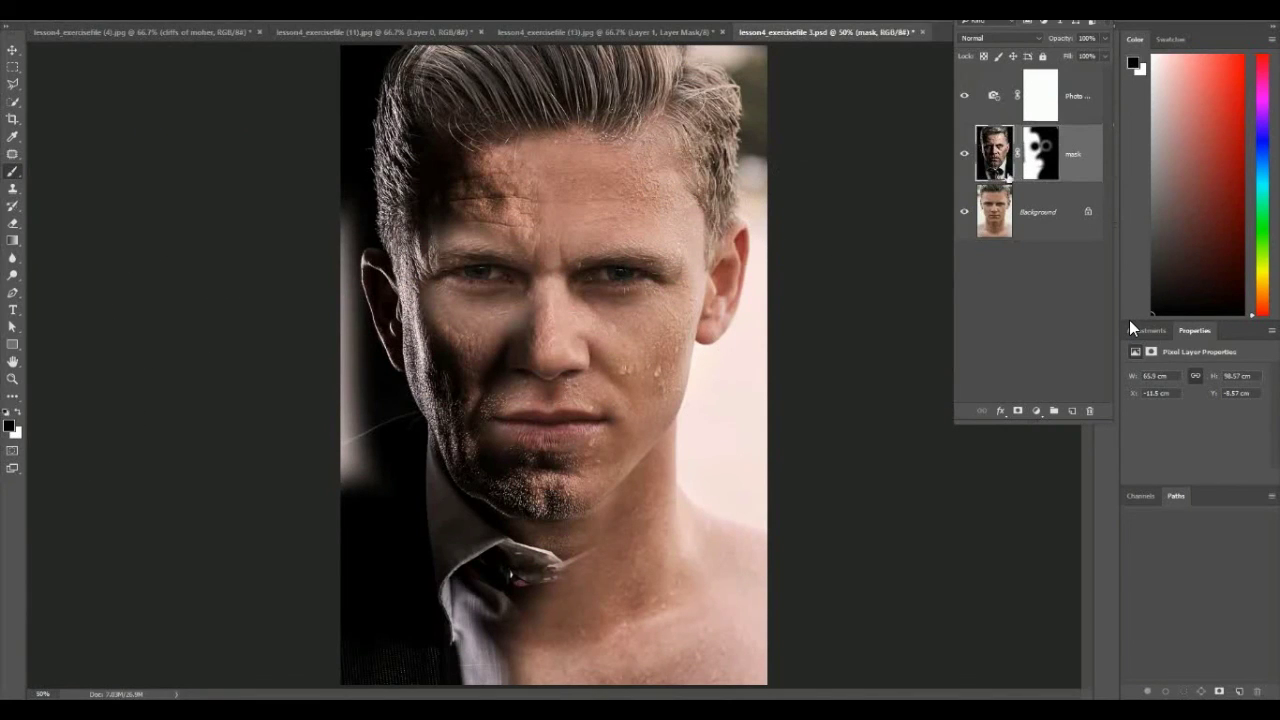
left_click(1107, 38)
left_click_drag(1104, 58, 1162, 67)
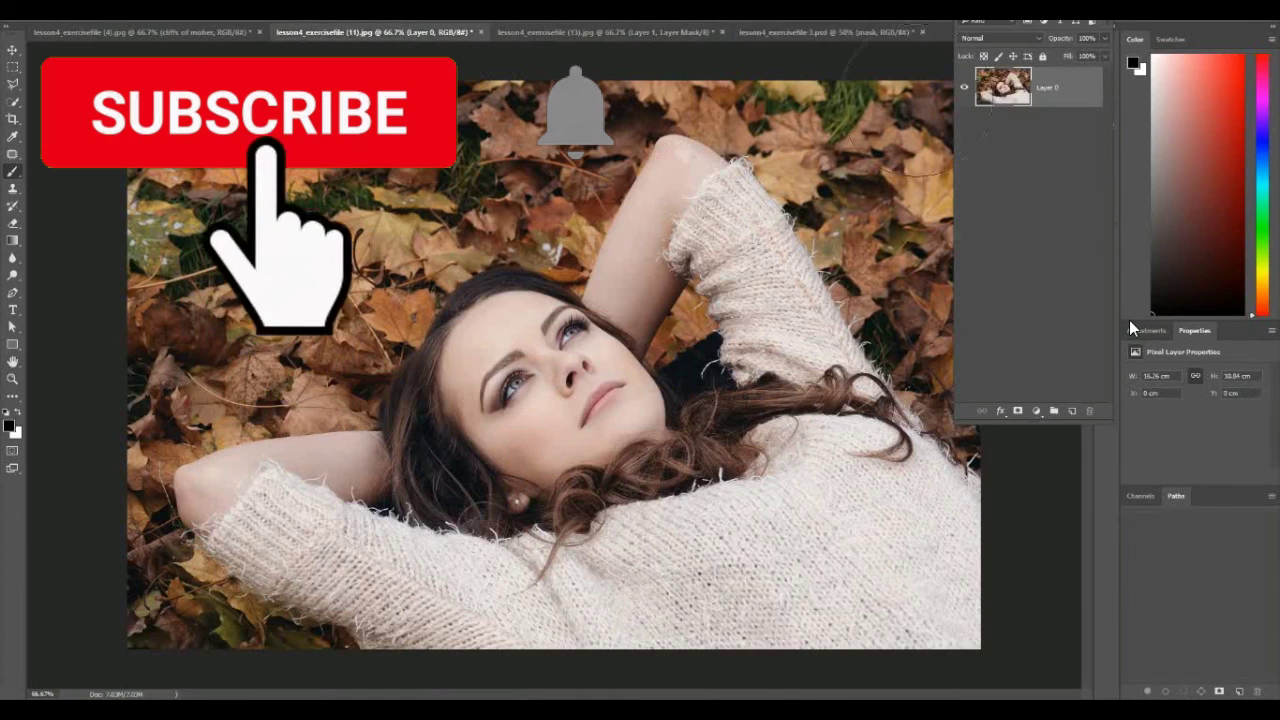
- Try changing the opacity of the woman's layer in the forest document, ending at 100%
left_click(603, 32)
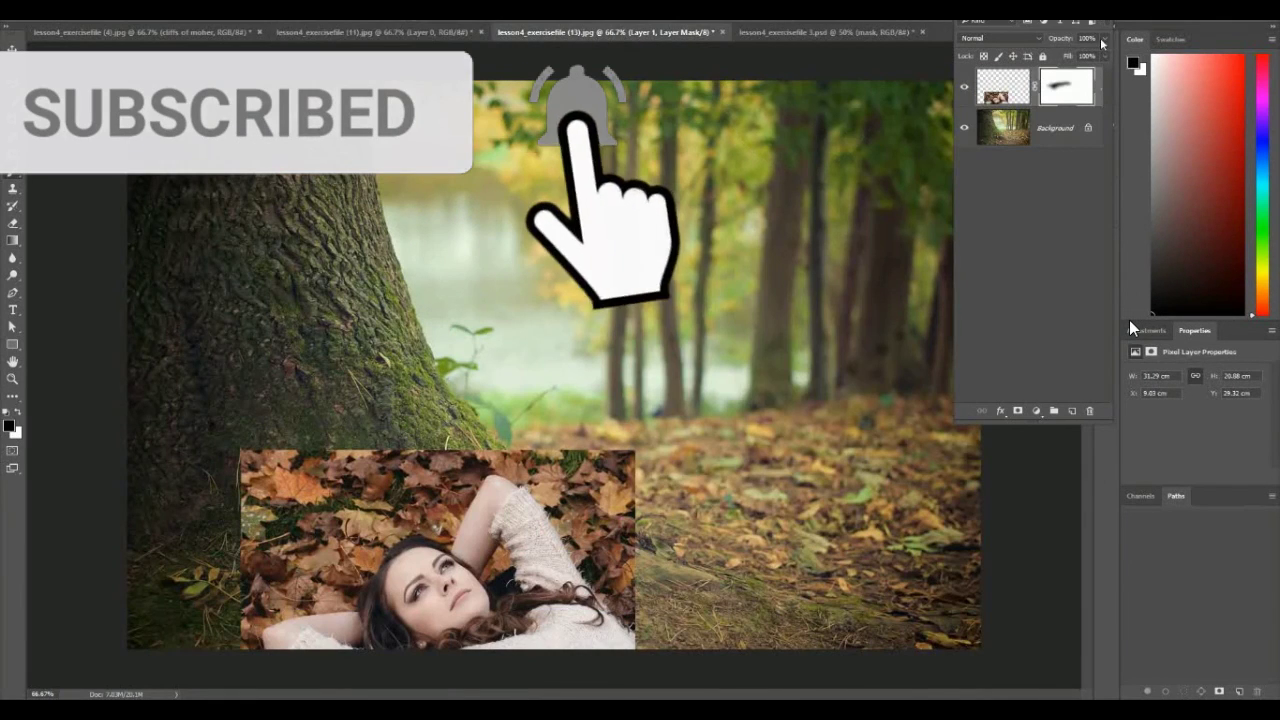
left_click(1000, 93)
left_click(1105, 38)
left_click_drag(1106, 56, 1149, 60)
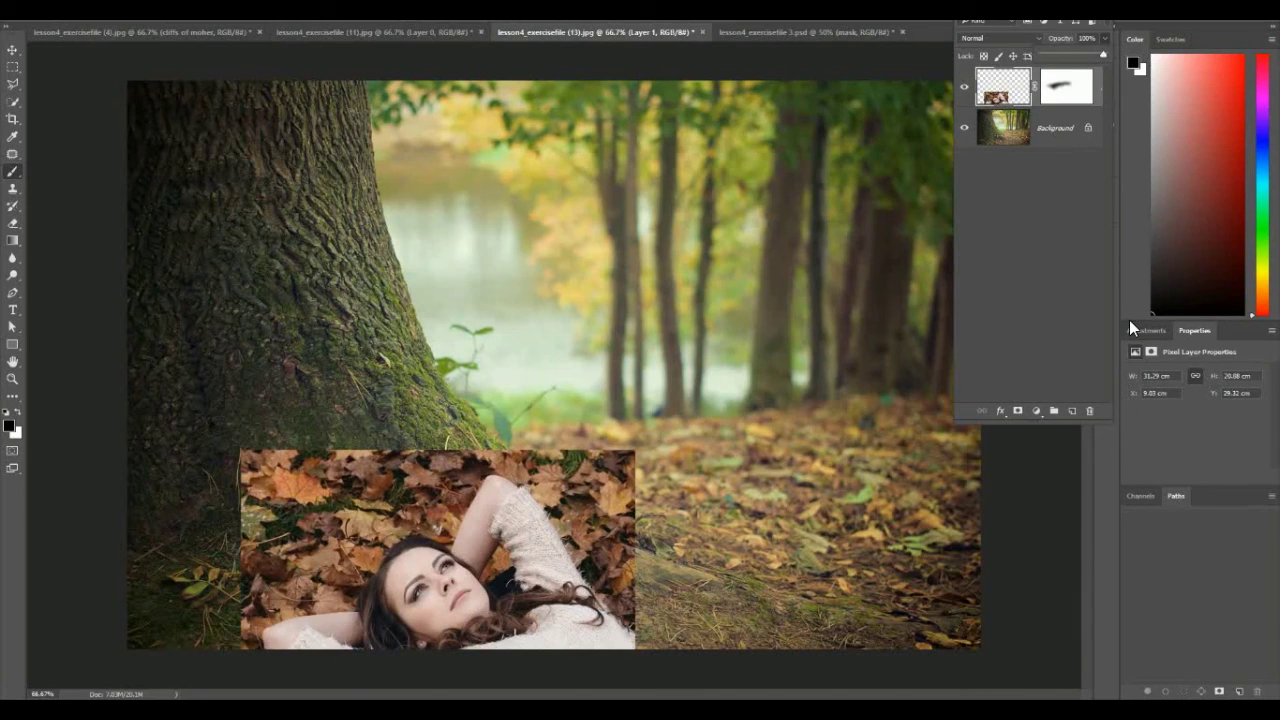
- Add the text "ShawAcademy" over the tree trunk and lake in the forest image
left_click(12, 310)
left_click(433, 262)
type("ShawAcademy")
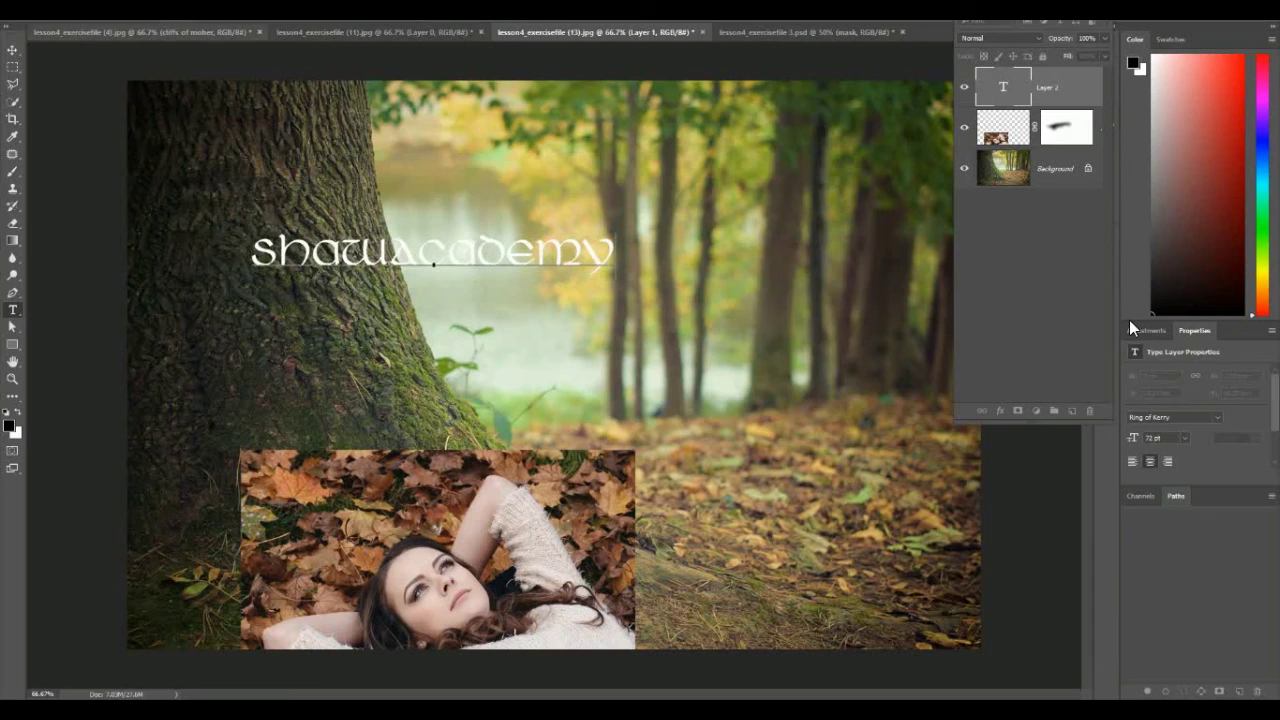
key("ctrl+Return")
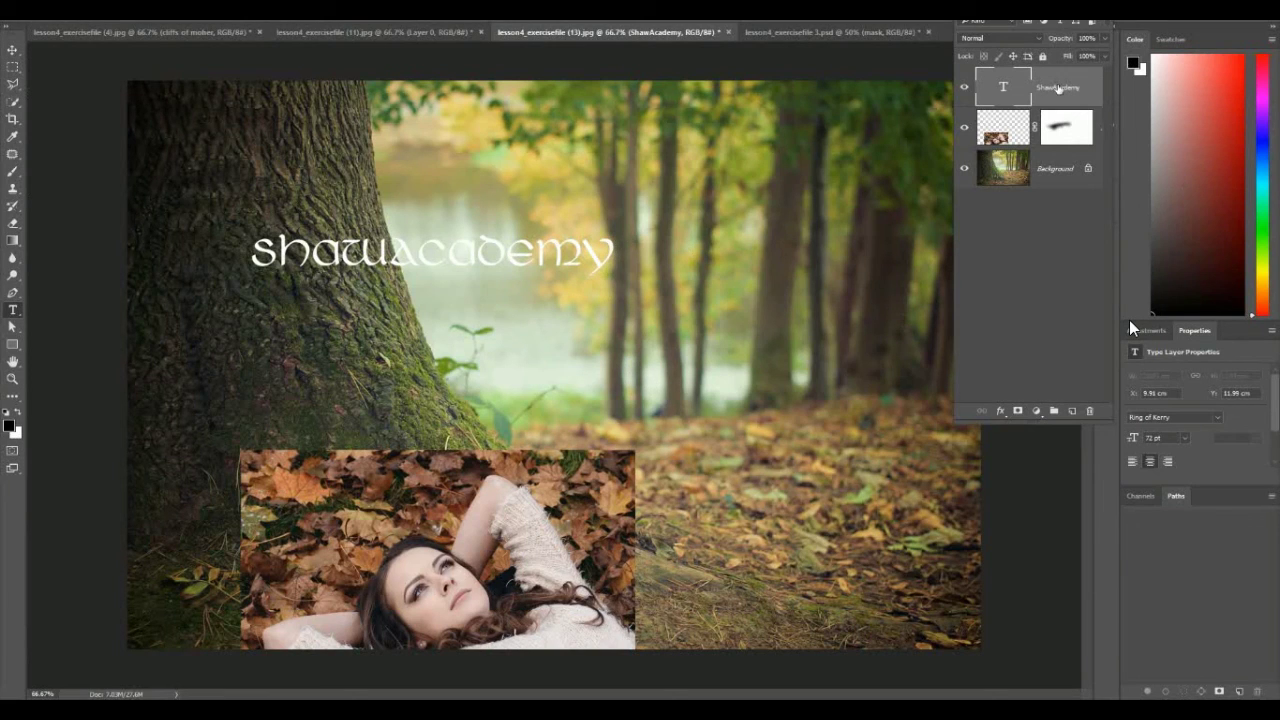
- Enlarge the ShawAcademy text to about twice its size, place it across the woman's photo, and try lowering its opacity
left_click(13, 50)
key("ctrl+t")
left_click_drag(610, 282, 630, 515)
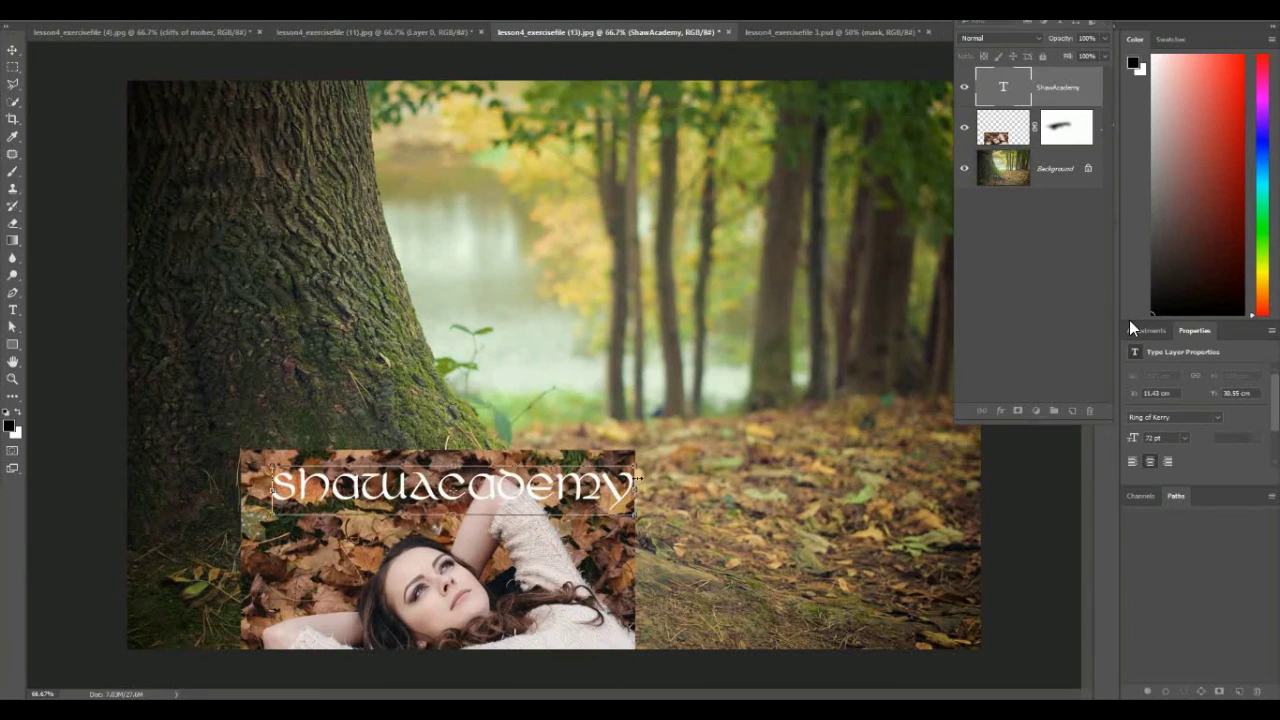
left_click_drag(636, 462, 804, 329)
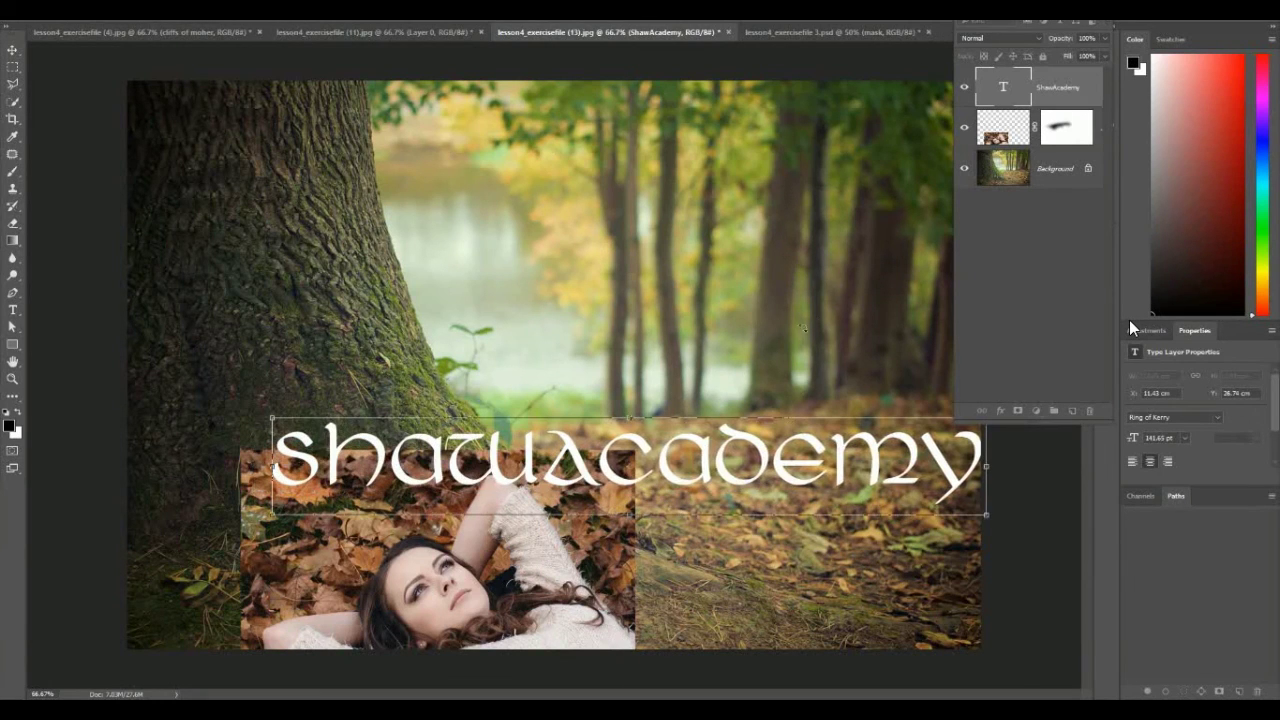
left_click_drag(703, 450, 611, 481)
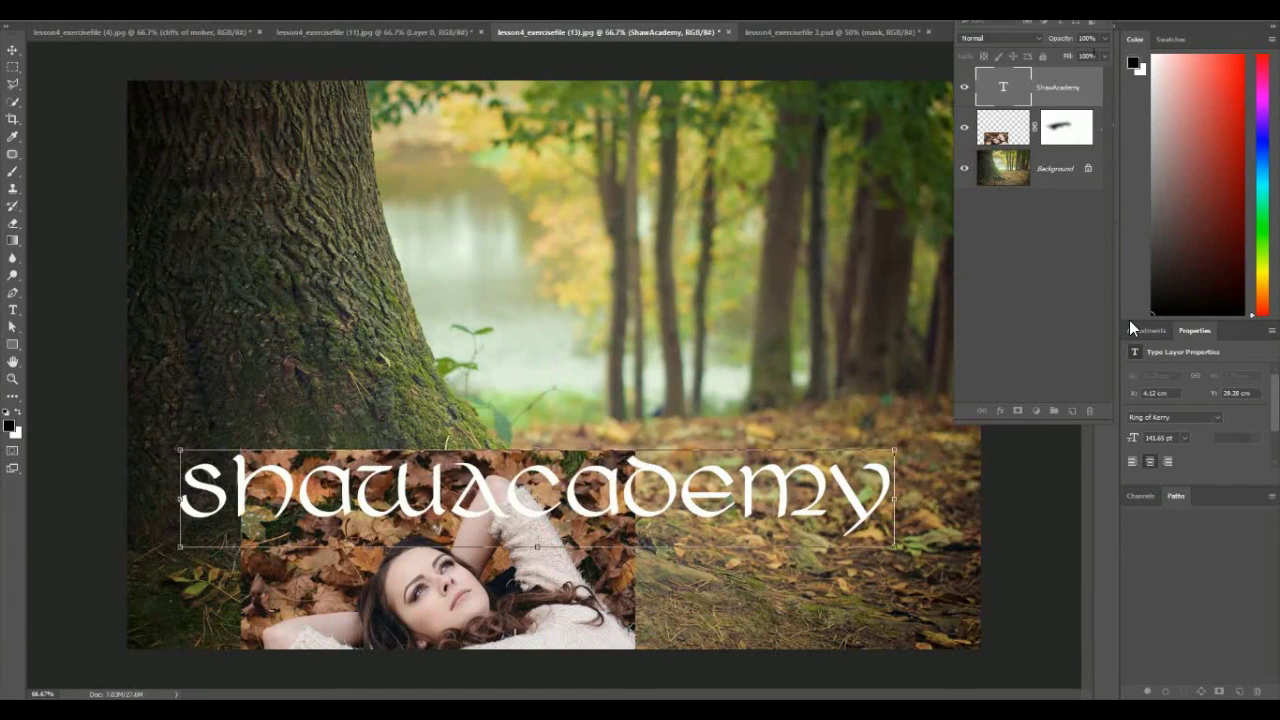
left_click_drag(1102, 56, 1068, 58)
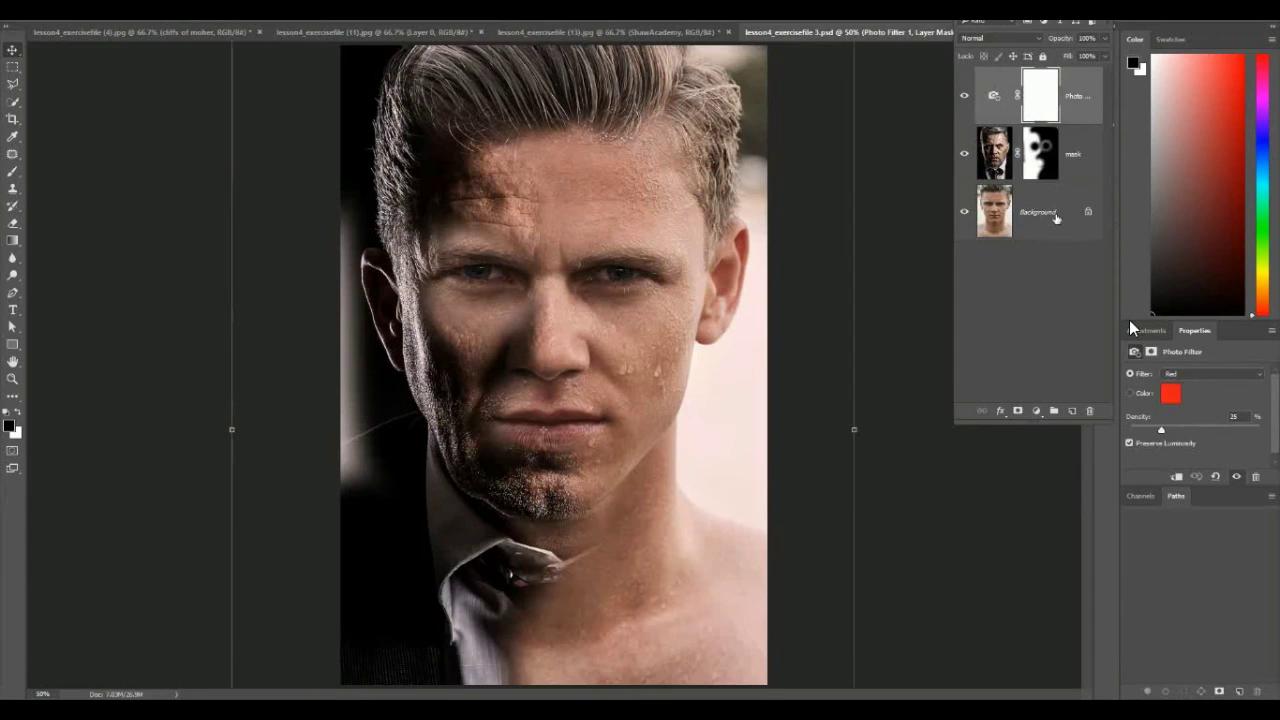
- Select all three portrait layers, view their merge and flatten options, and select only the mask layer
right_click(1062, 214)
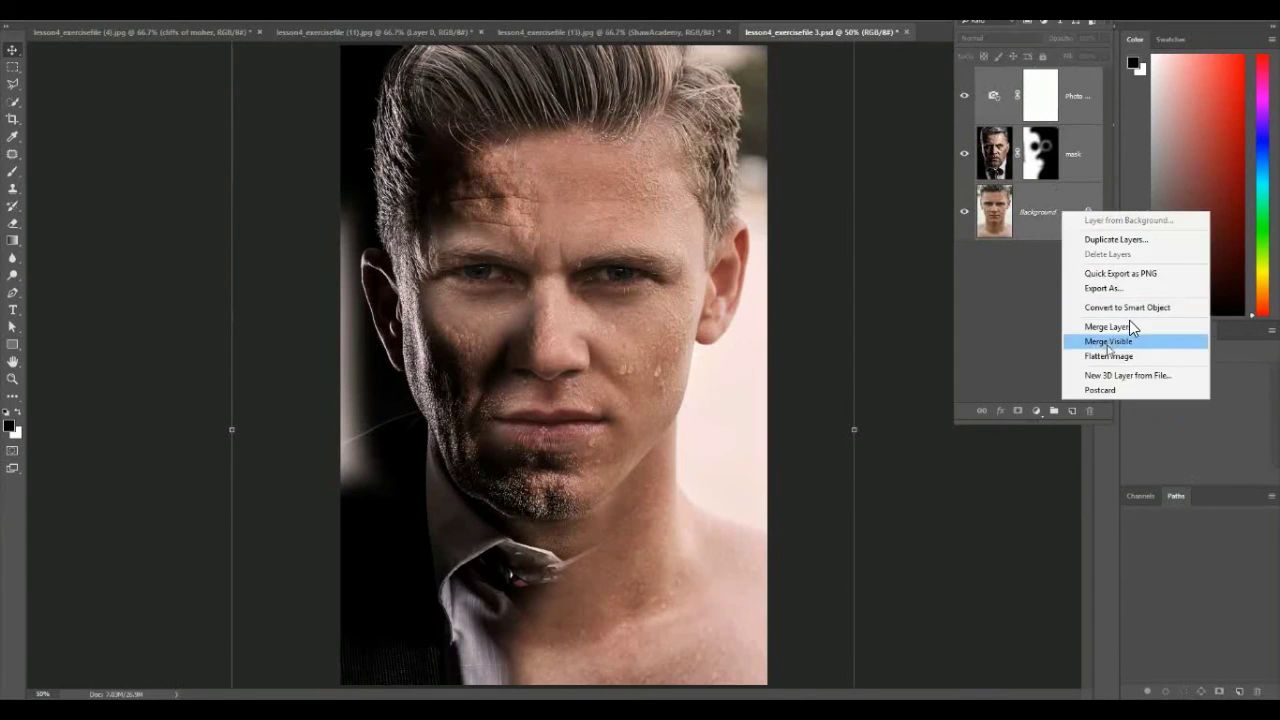
left_click(1110, 357)
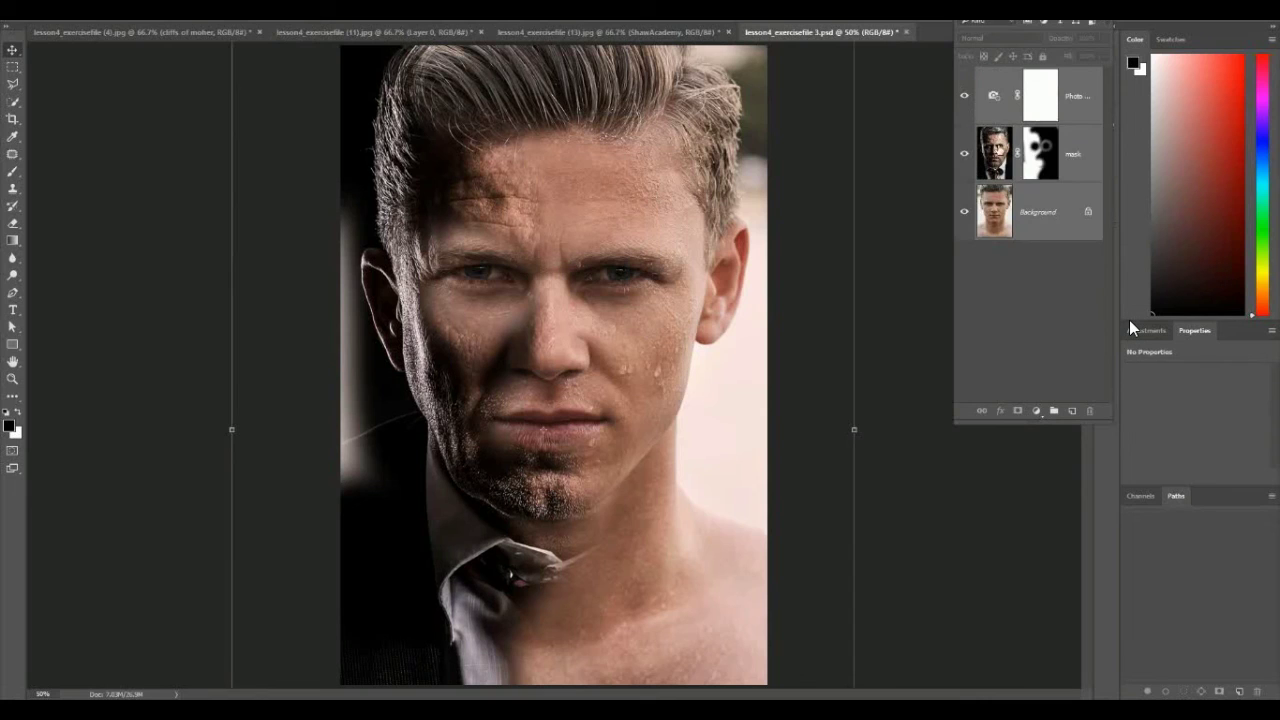
left_click(1072, 150)
left_click(1063, 204)
left_click(1083, 145)
left_click(1067, 100)
left_click(1082, 155)
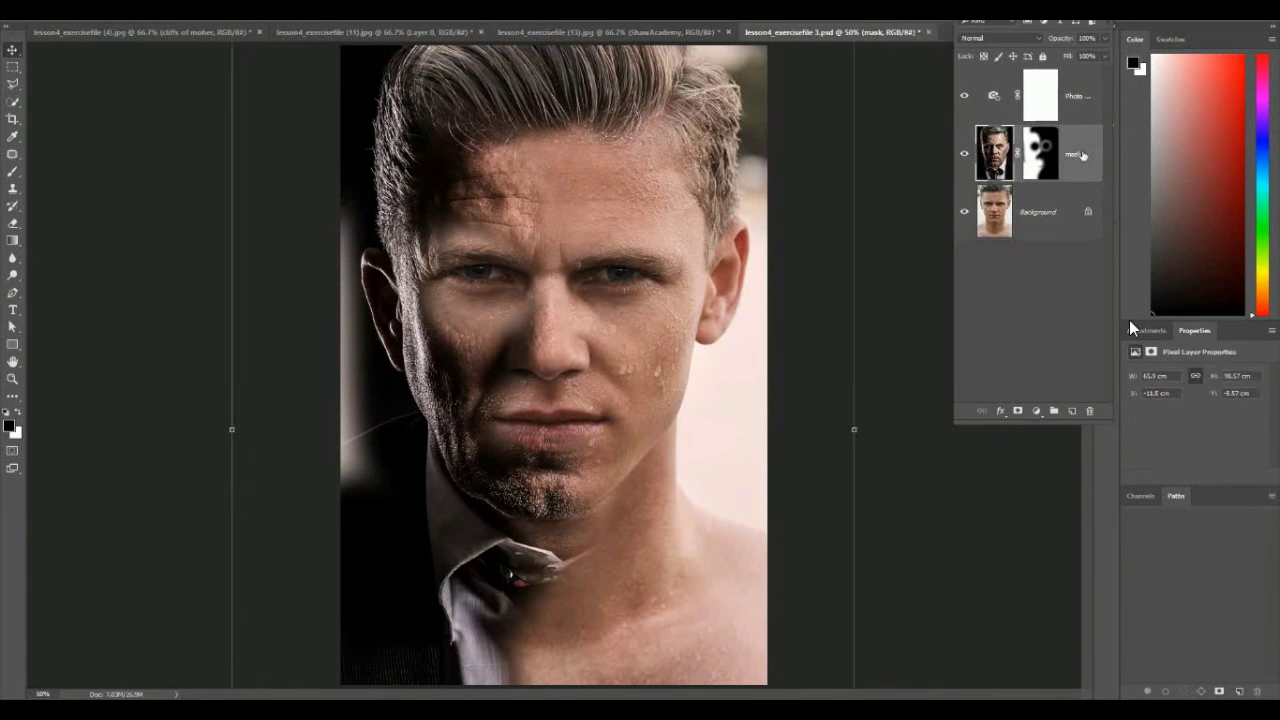
- Examine the available file formats and the Layers option for saving the portrait lesson4_exercisefile 3, and close the save dialog
left_click(58, 10)
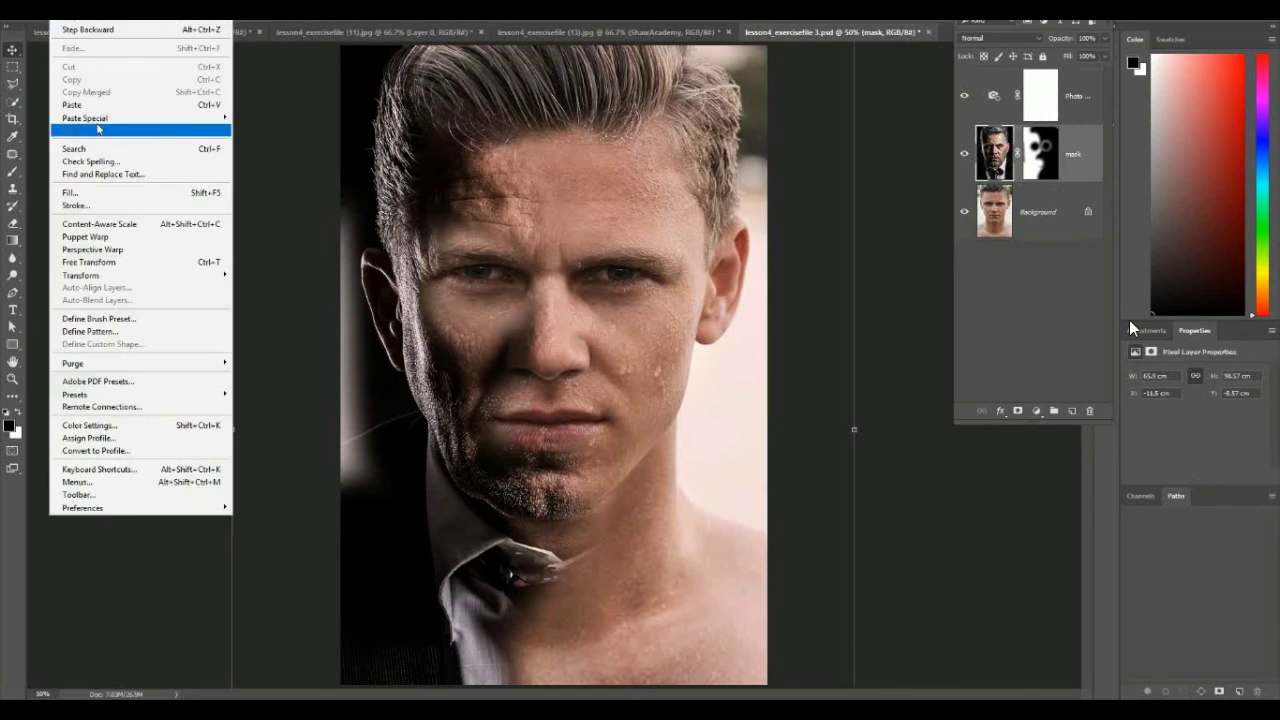
left_click(101, 140)
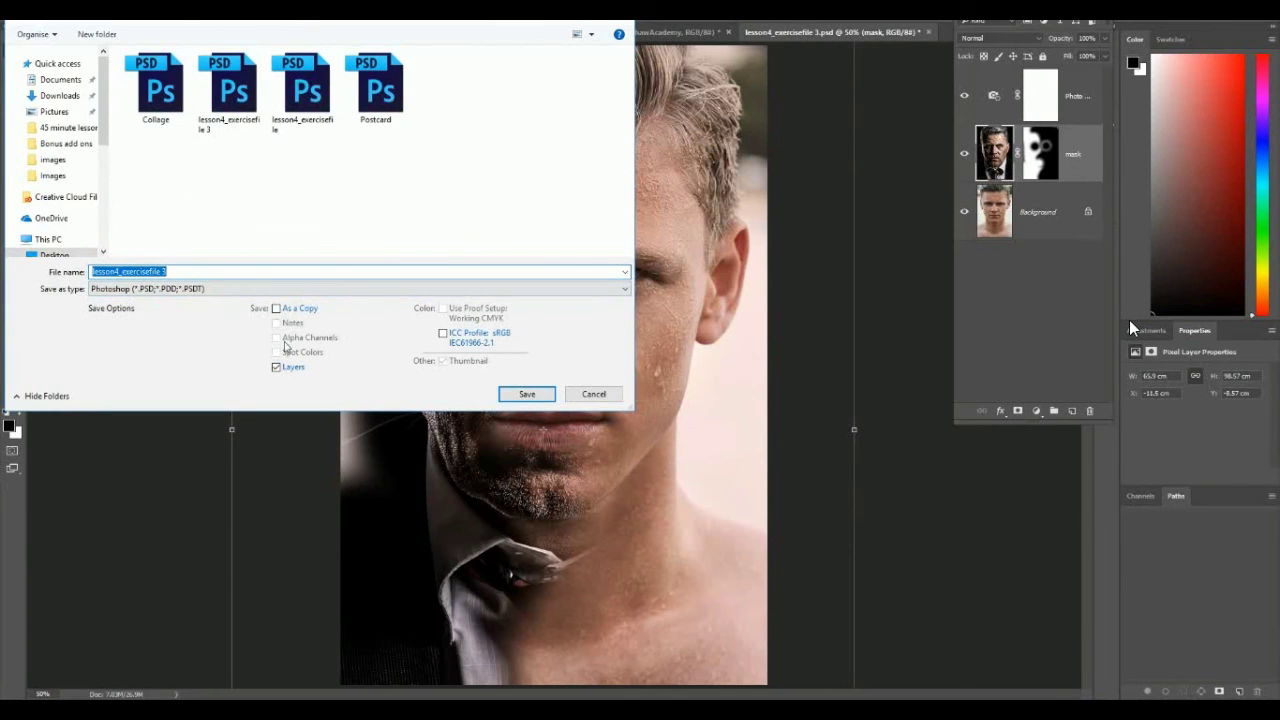
left_click(620, 289)
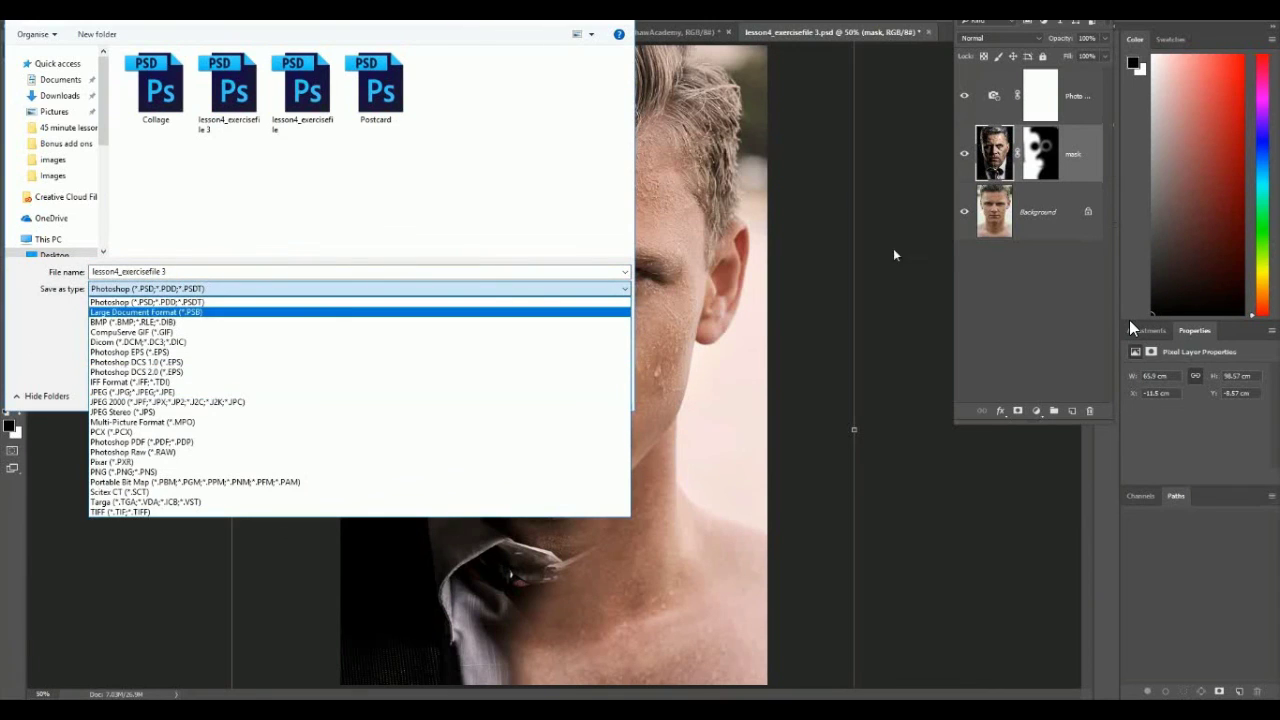
left_click(1055, 222)
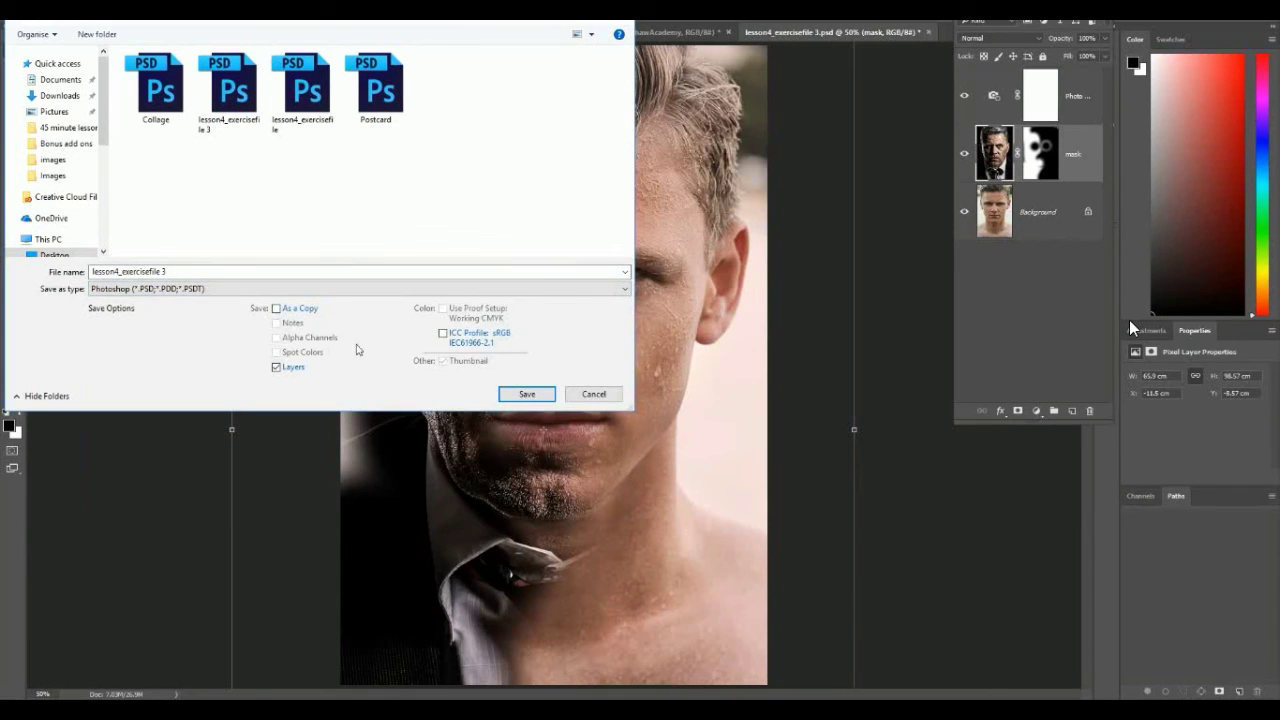
left_click(527, 394)
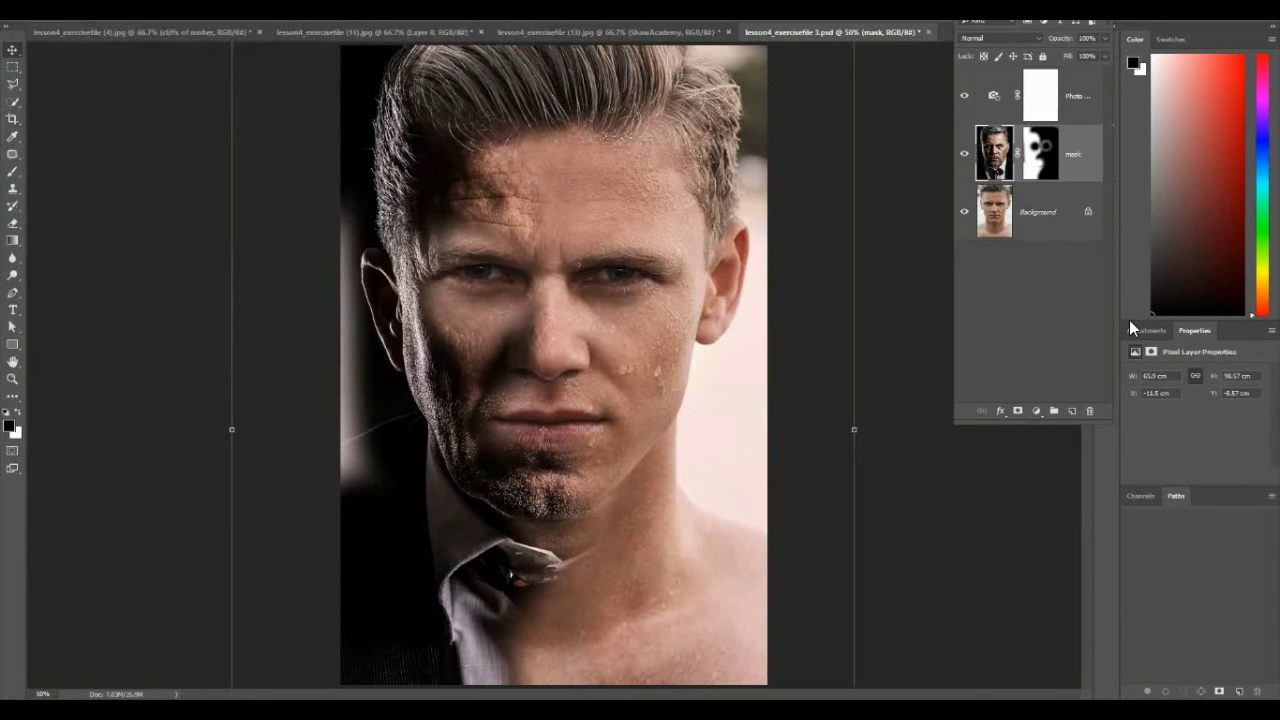
- Return to the forest document and delete the ShawAcademy text layer
key("ctrl+Tab")
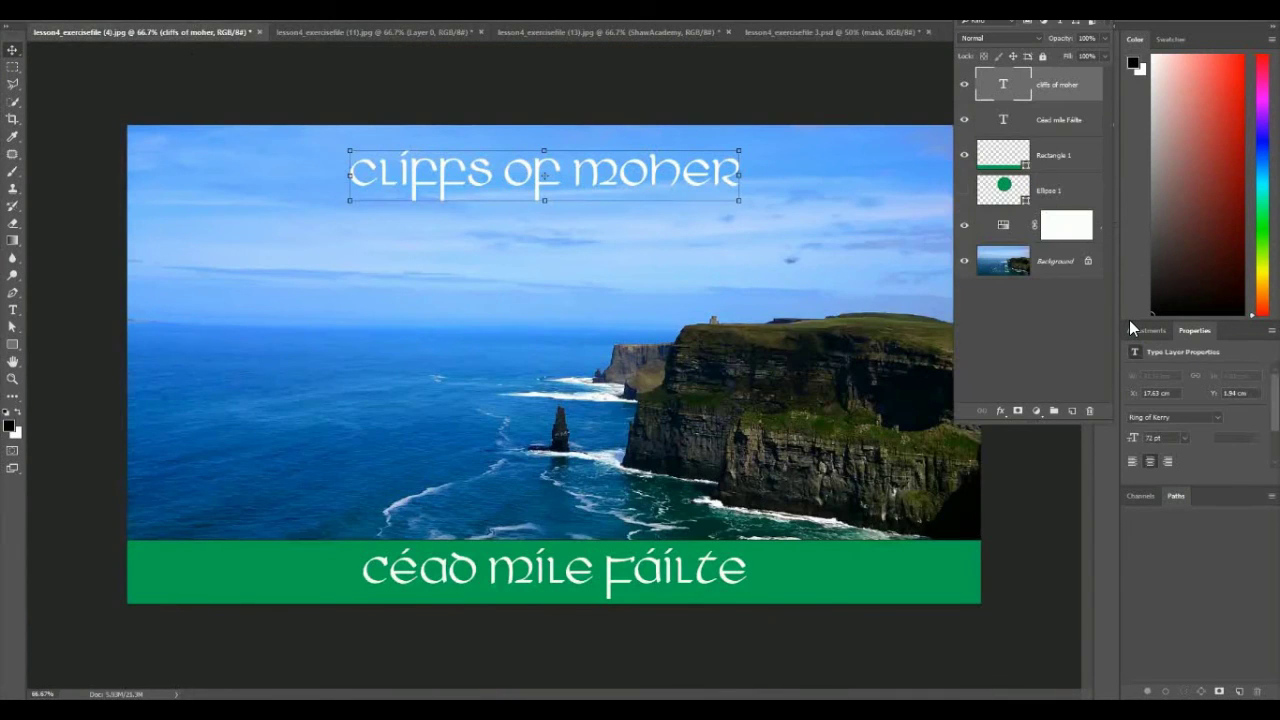
key("ctrl+Tab")
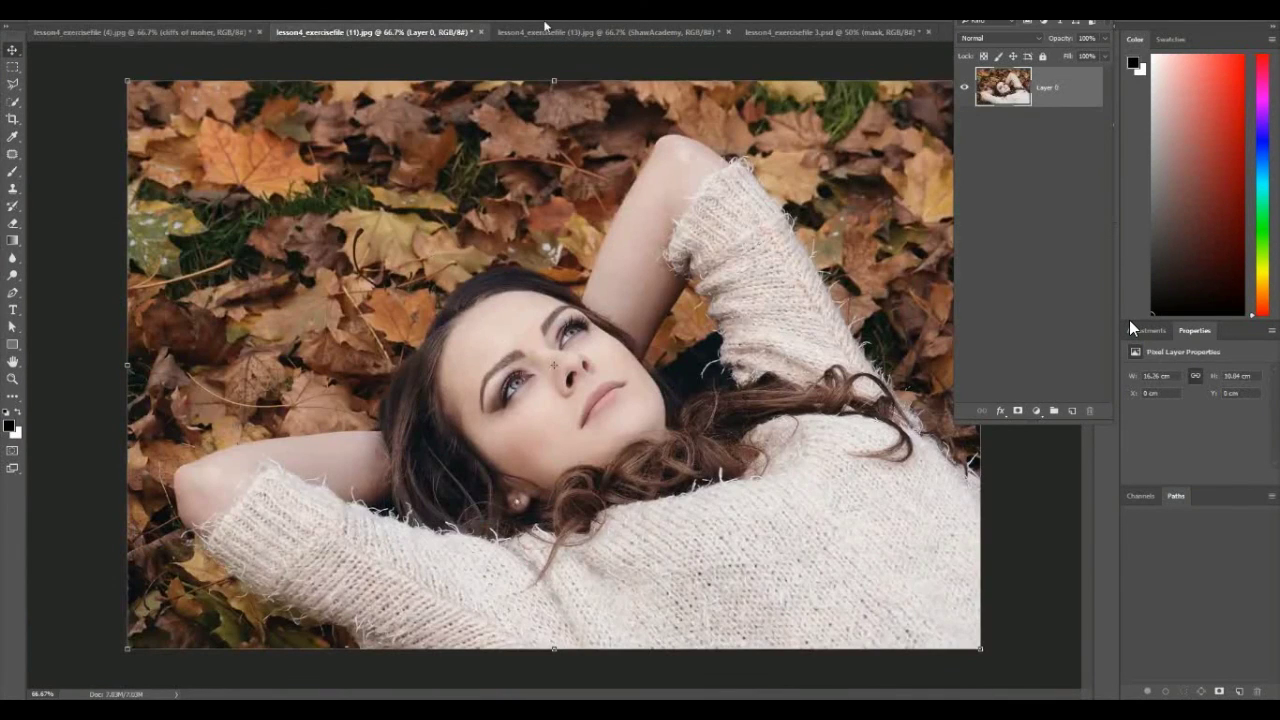
left_click(545, 24)
left_click_drag(1085, 82, 1089, 410)
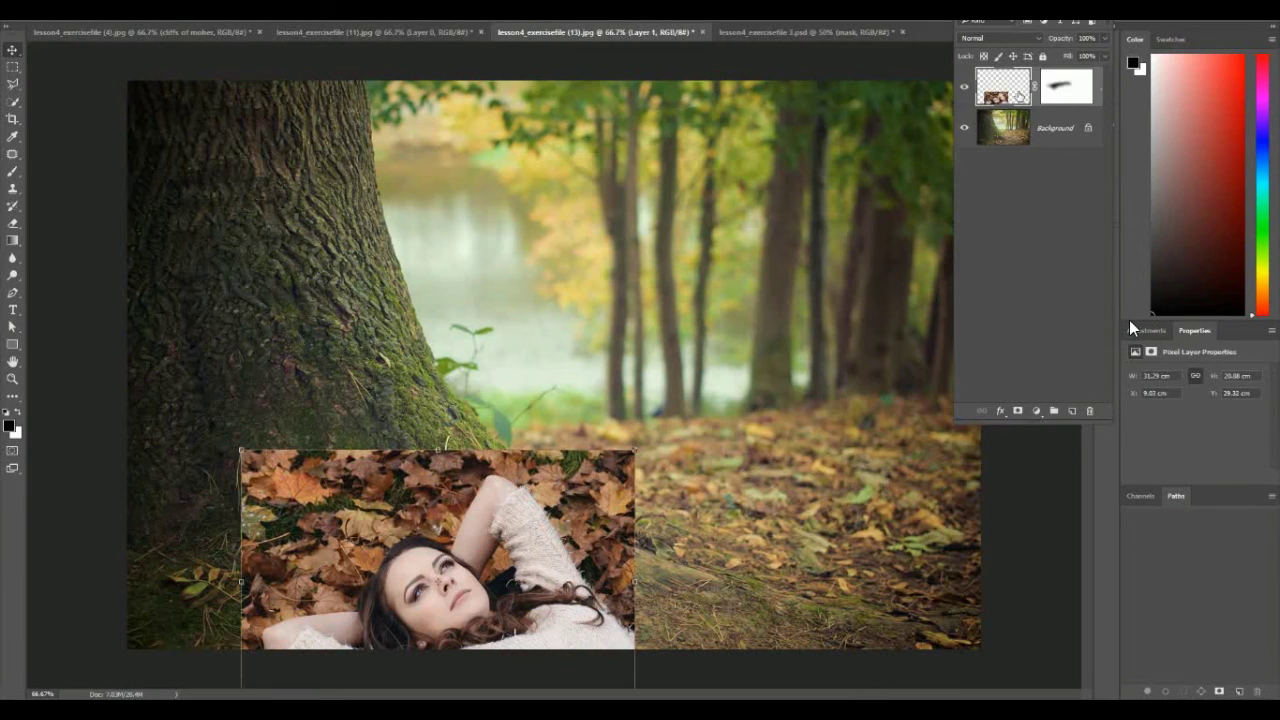
left_click_drag(351, 438, 357, 412)
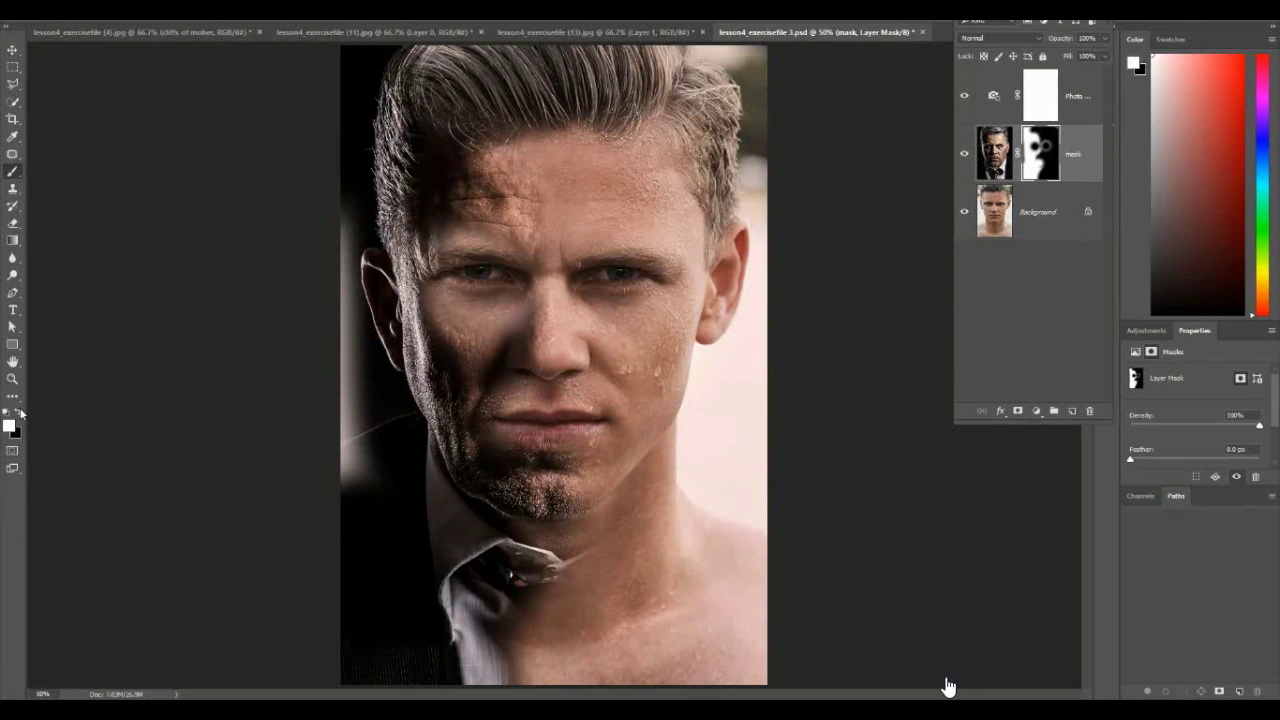
- Paint white on the portrait's mask over both eyes to reveal the older man's eyes, and select the layer's image
key("x")
left_click(615, 272)
left_click(487, 280)
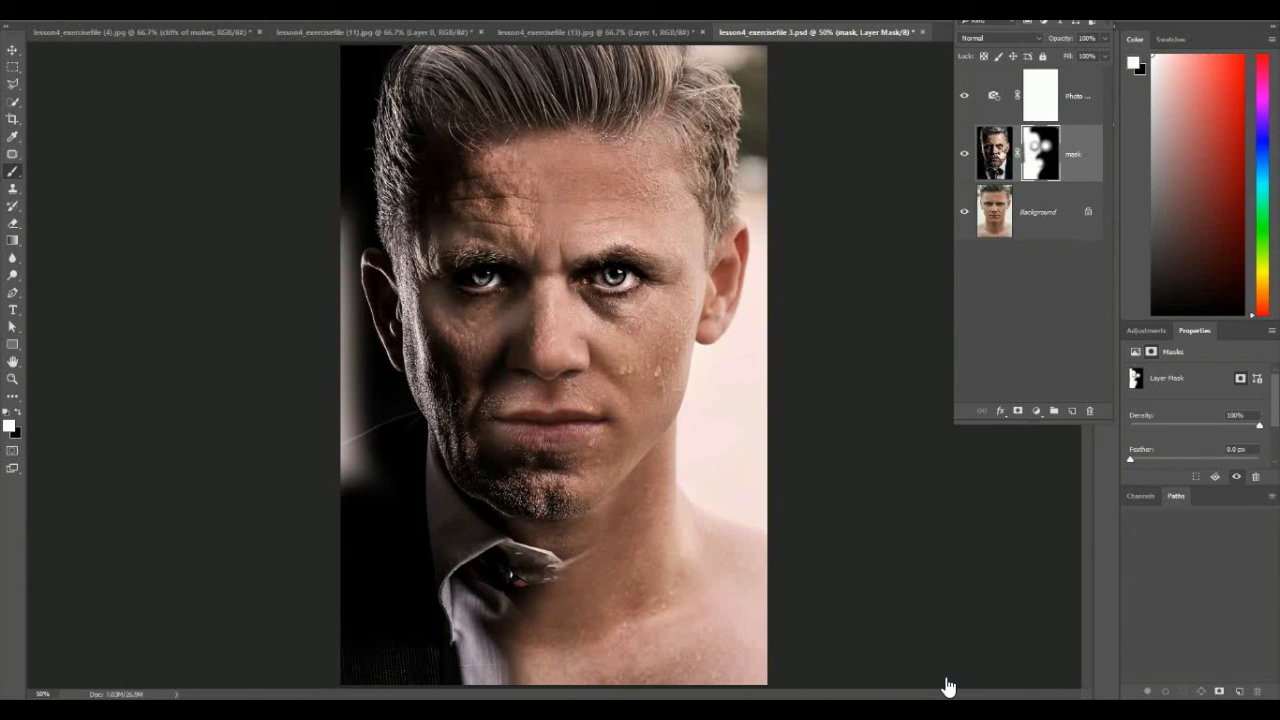
left_click(994, 153)
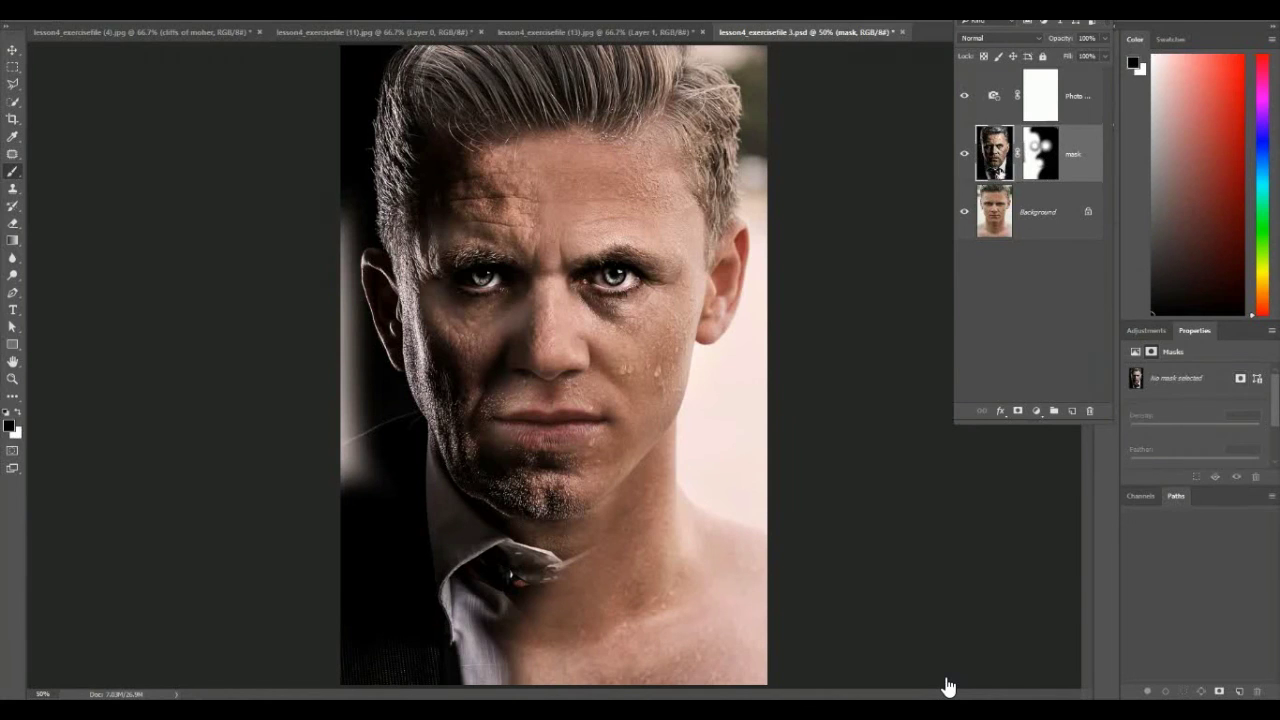